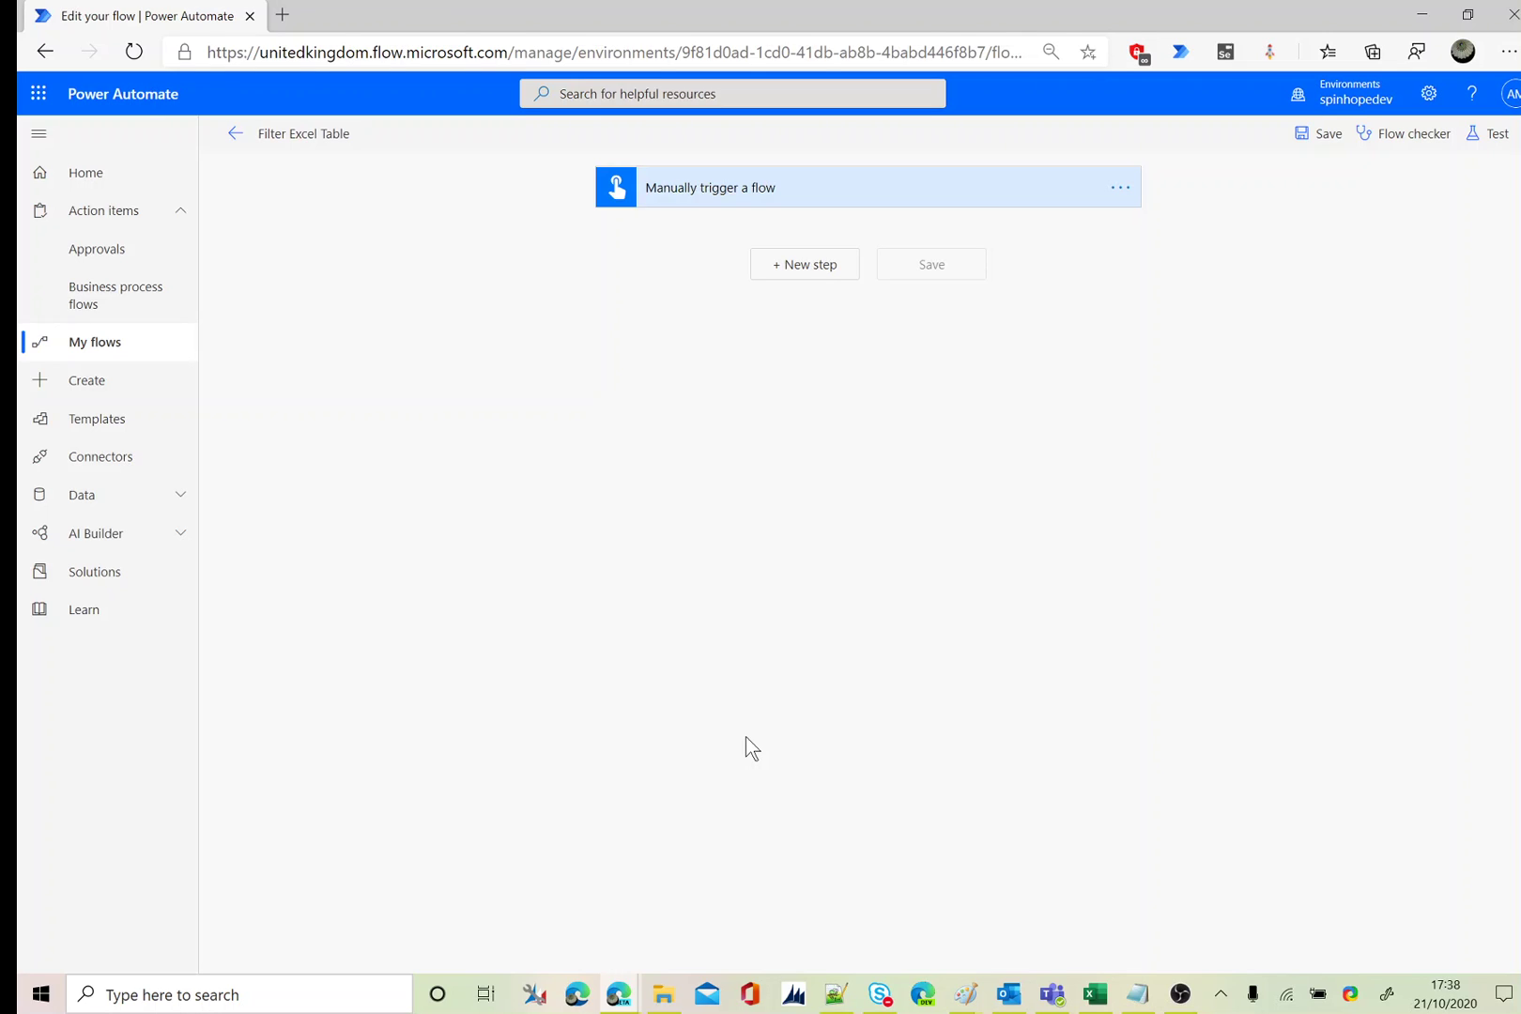
After checking the Holidays workbook, add an Excel Online (Business) 'List rows present in a table' step.
left_click(1096, 997)
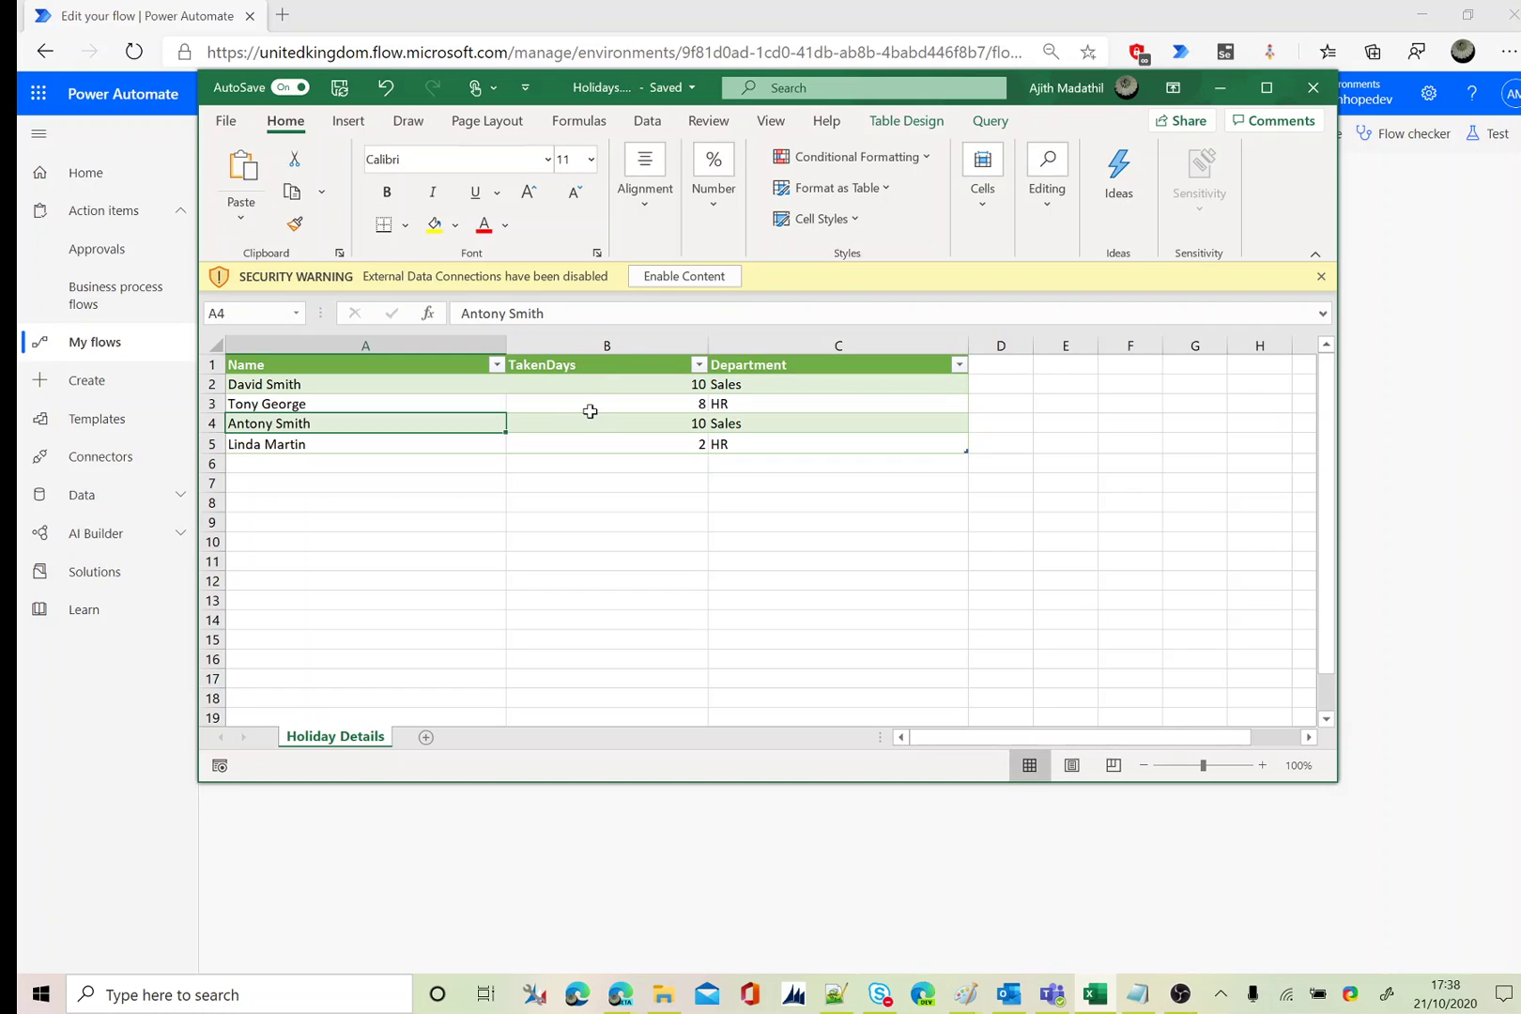
left_click(1435, 627)
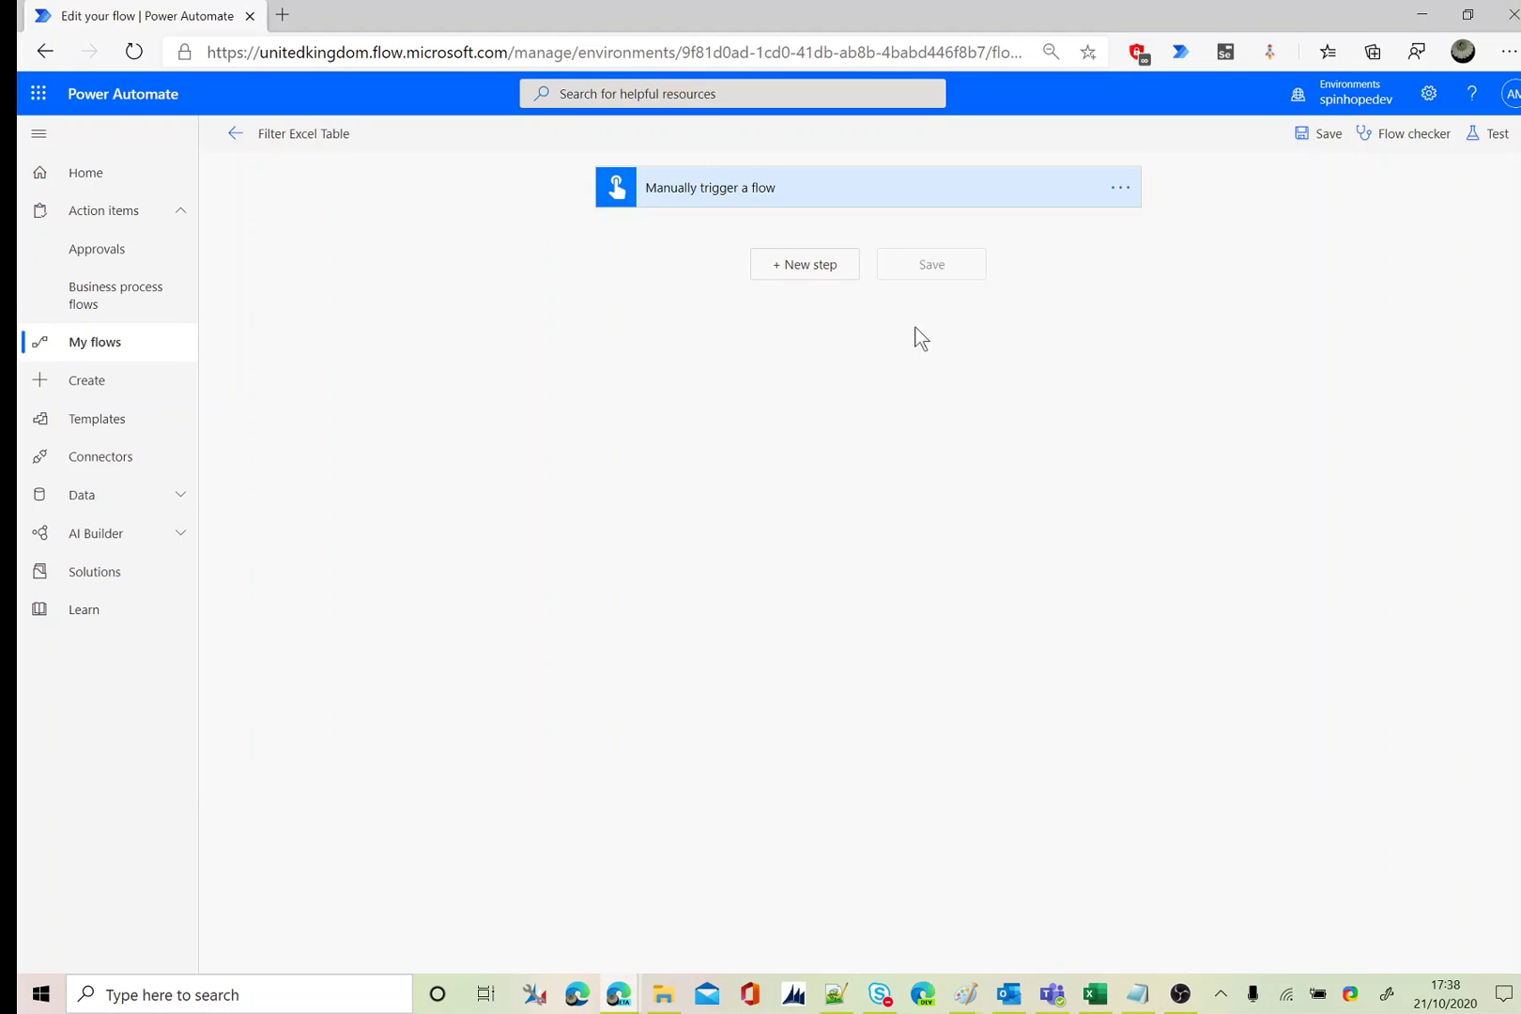
left_click(808, 265)
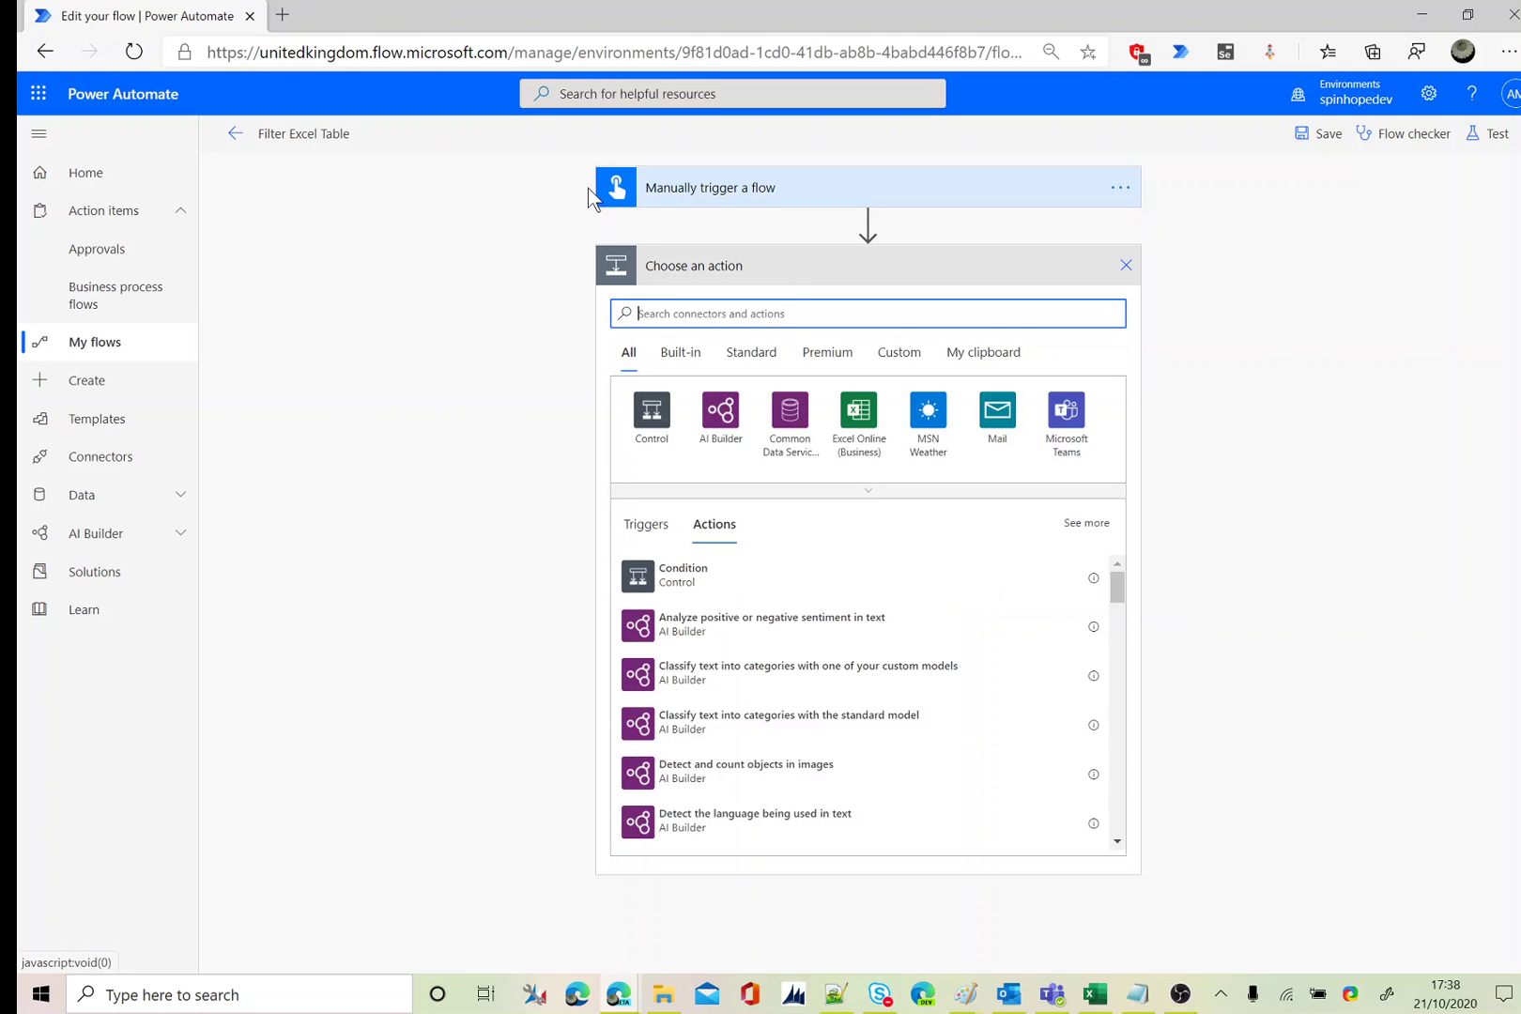
left_click(862, 430)
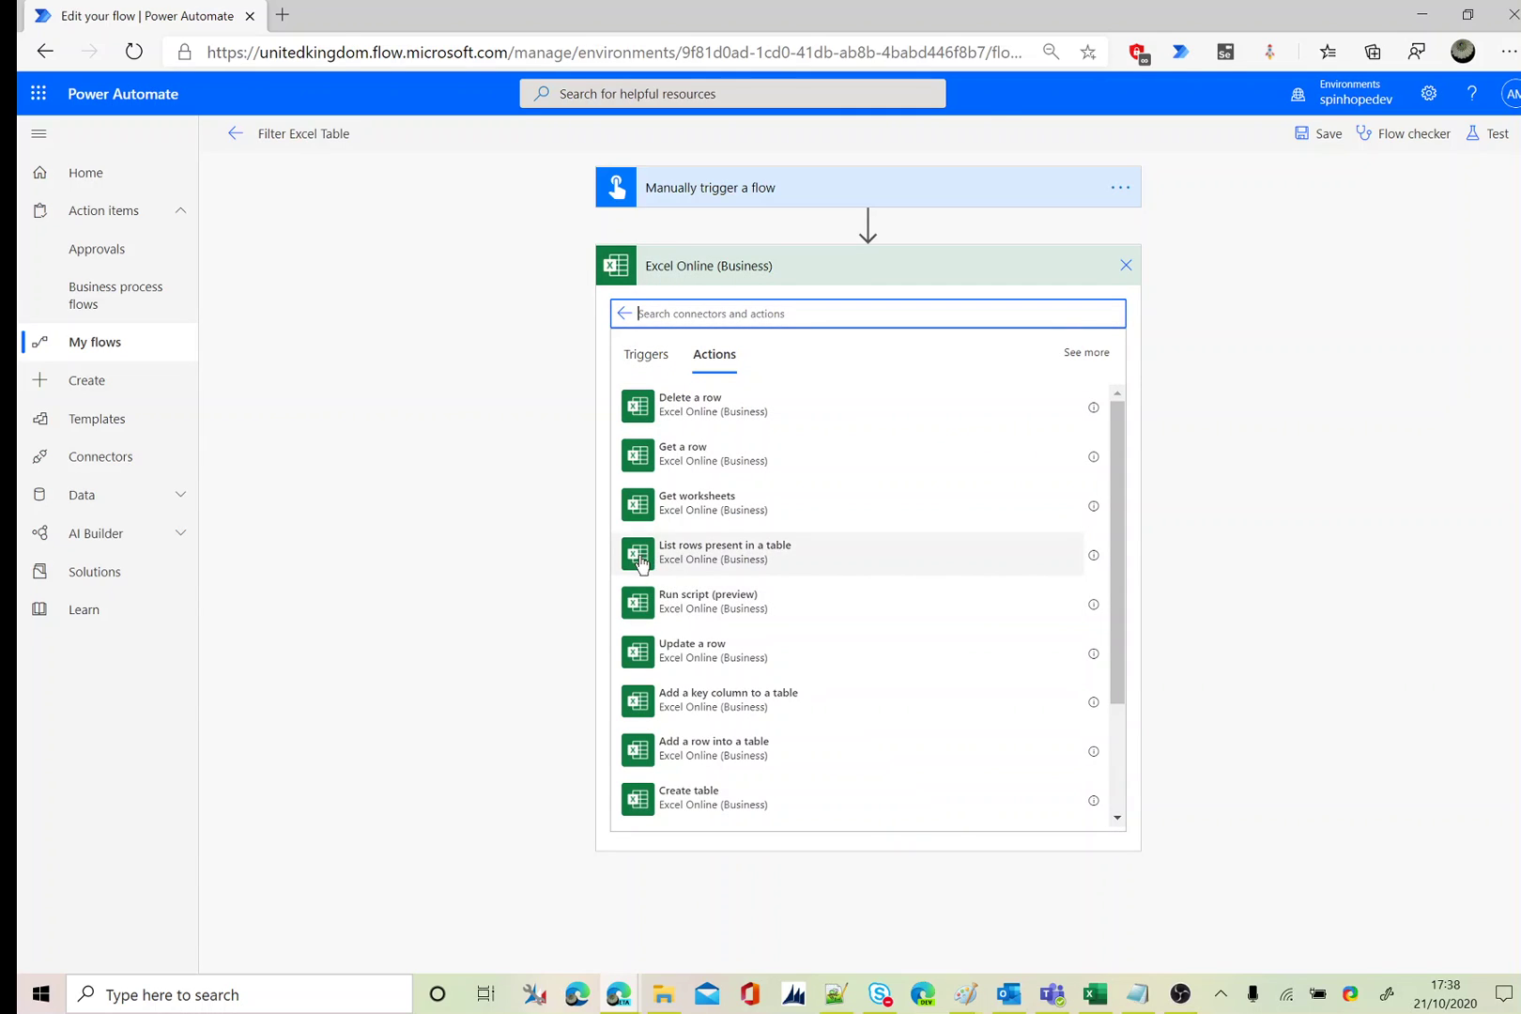
left_click(726, 554)
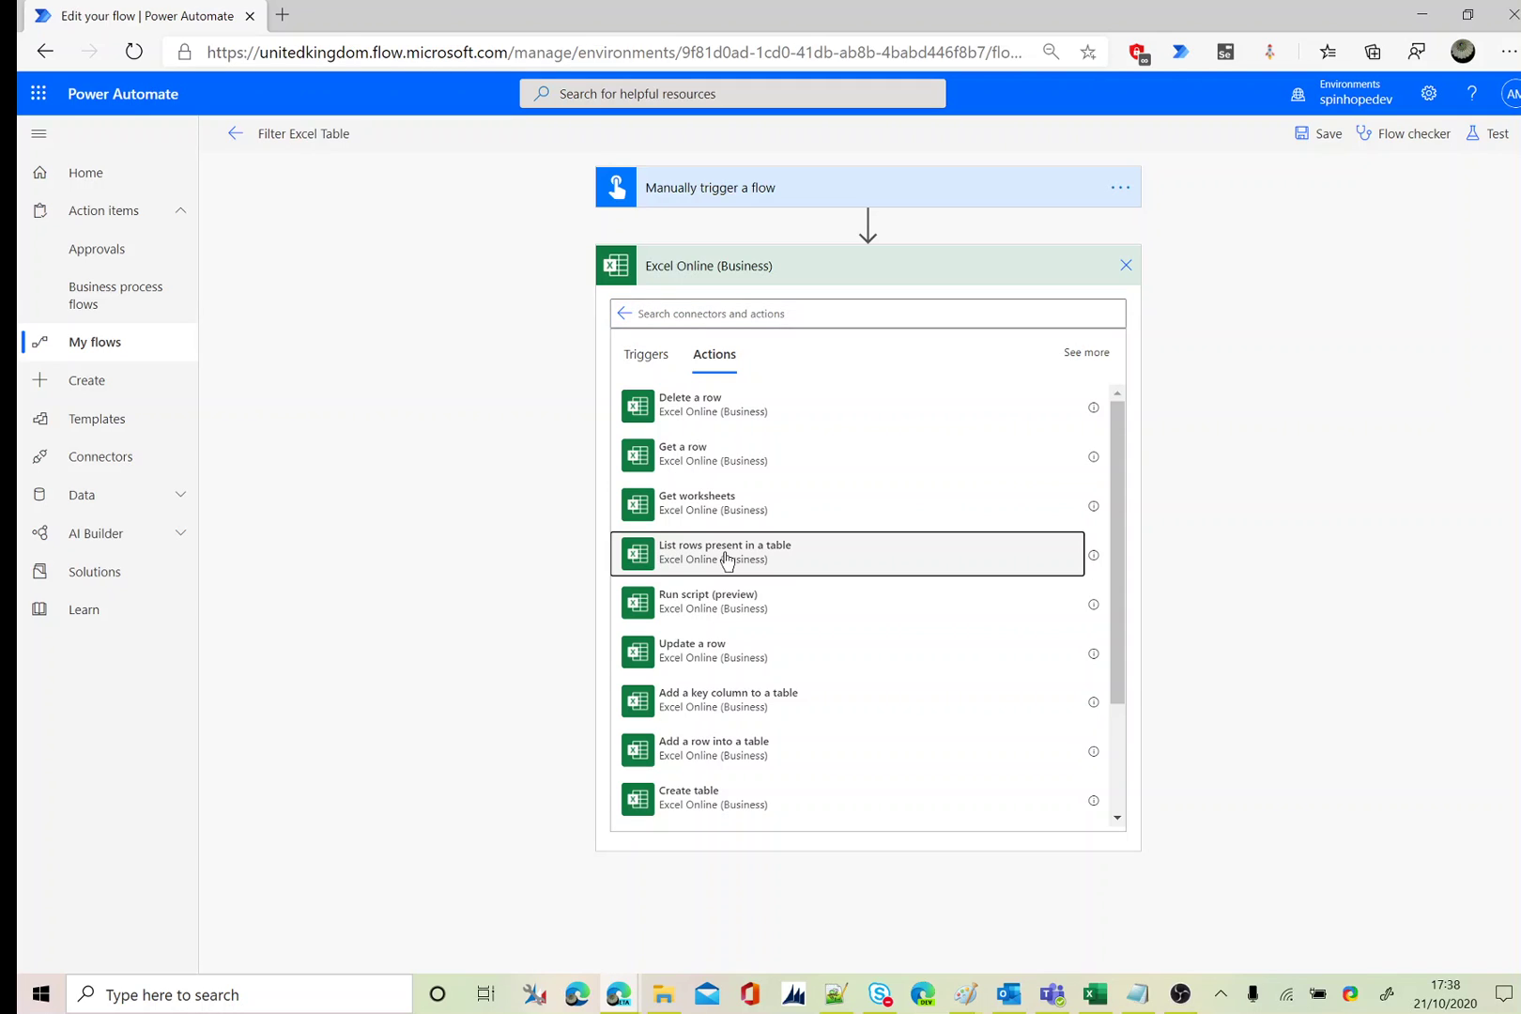
Switch the step to a working connection, with location OneDrive for Business and library OneDrive.
left_click(1124, 270)
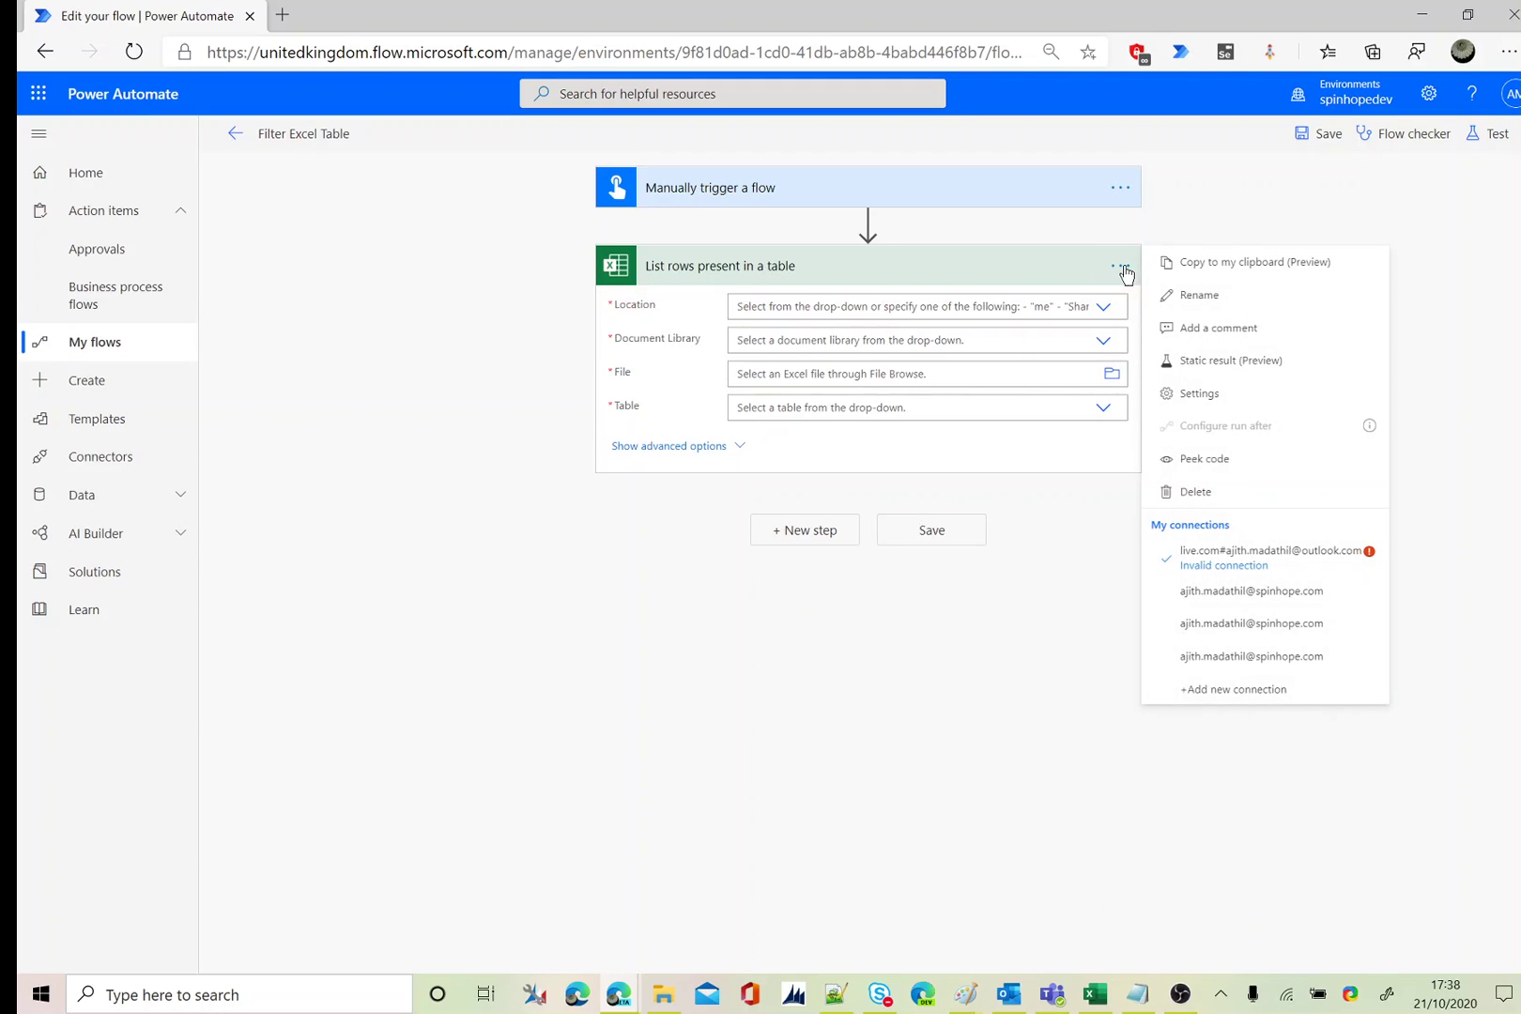
left_click(1181, 592)
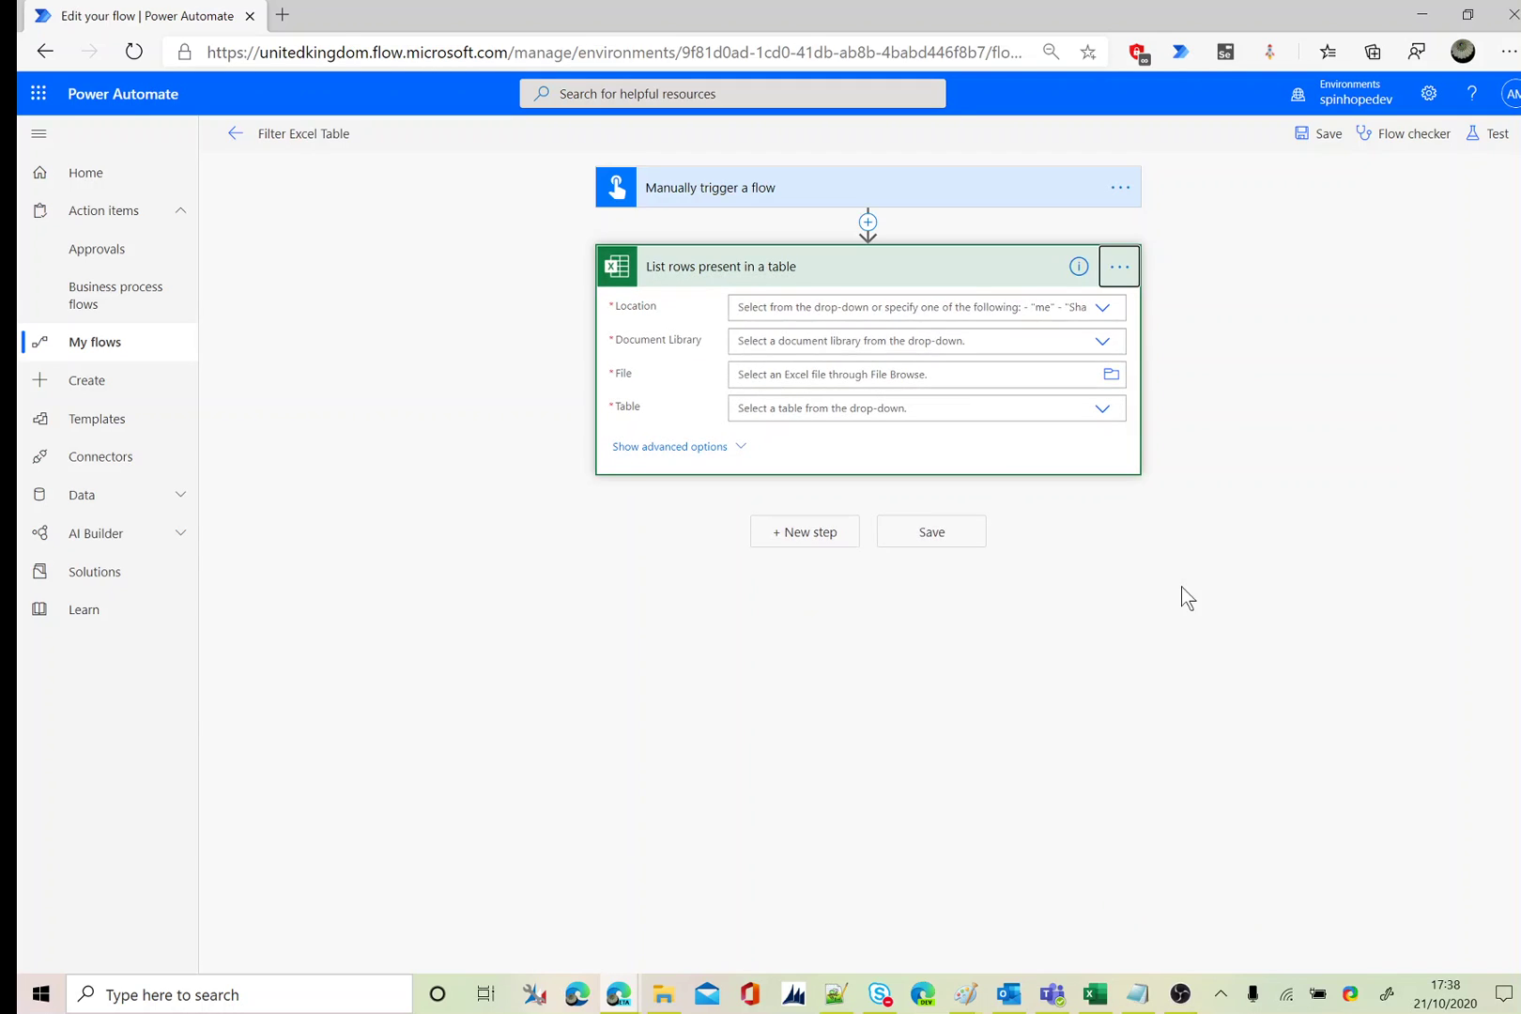
left_click(1103, 307)
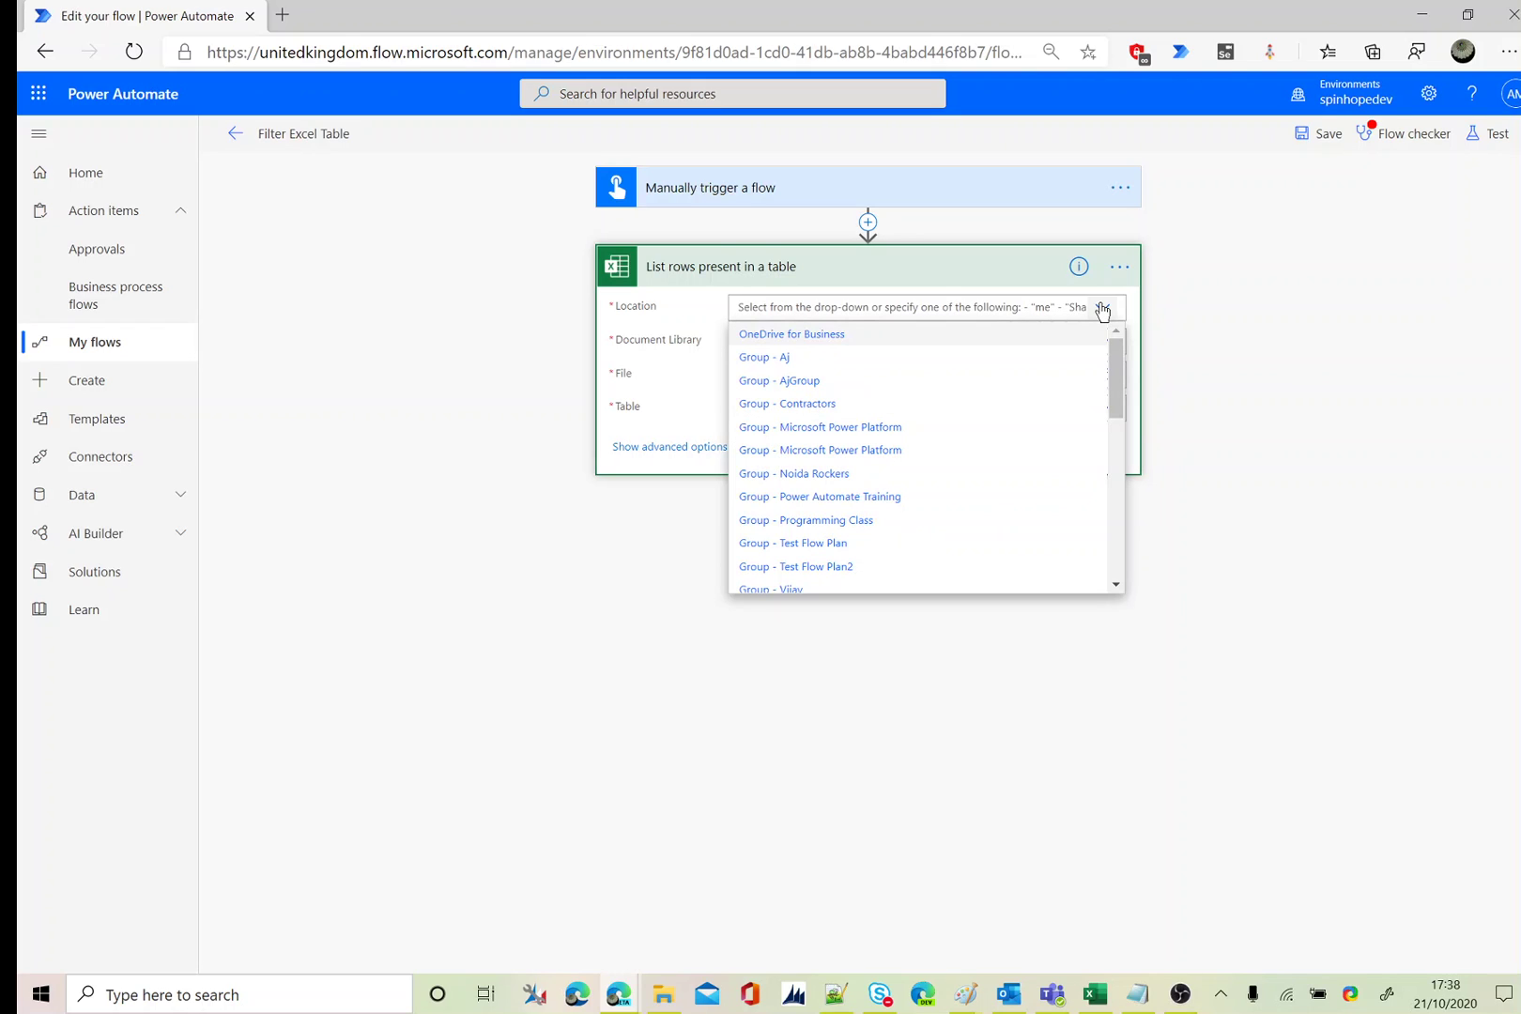
left_click(853, 336)
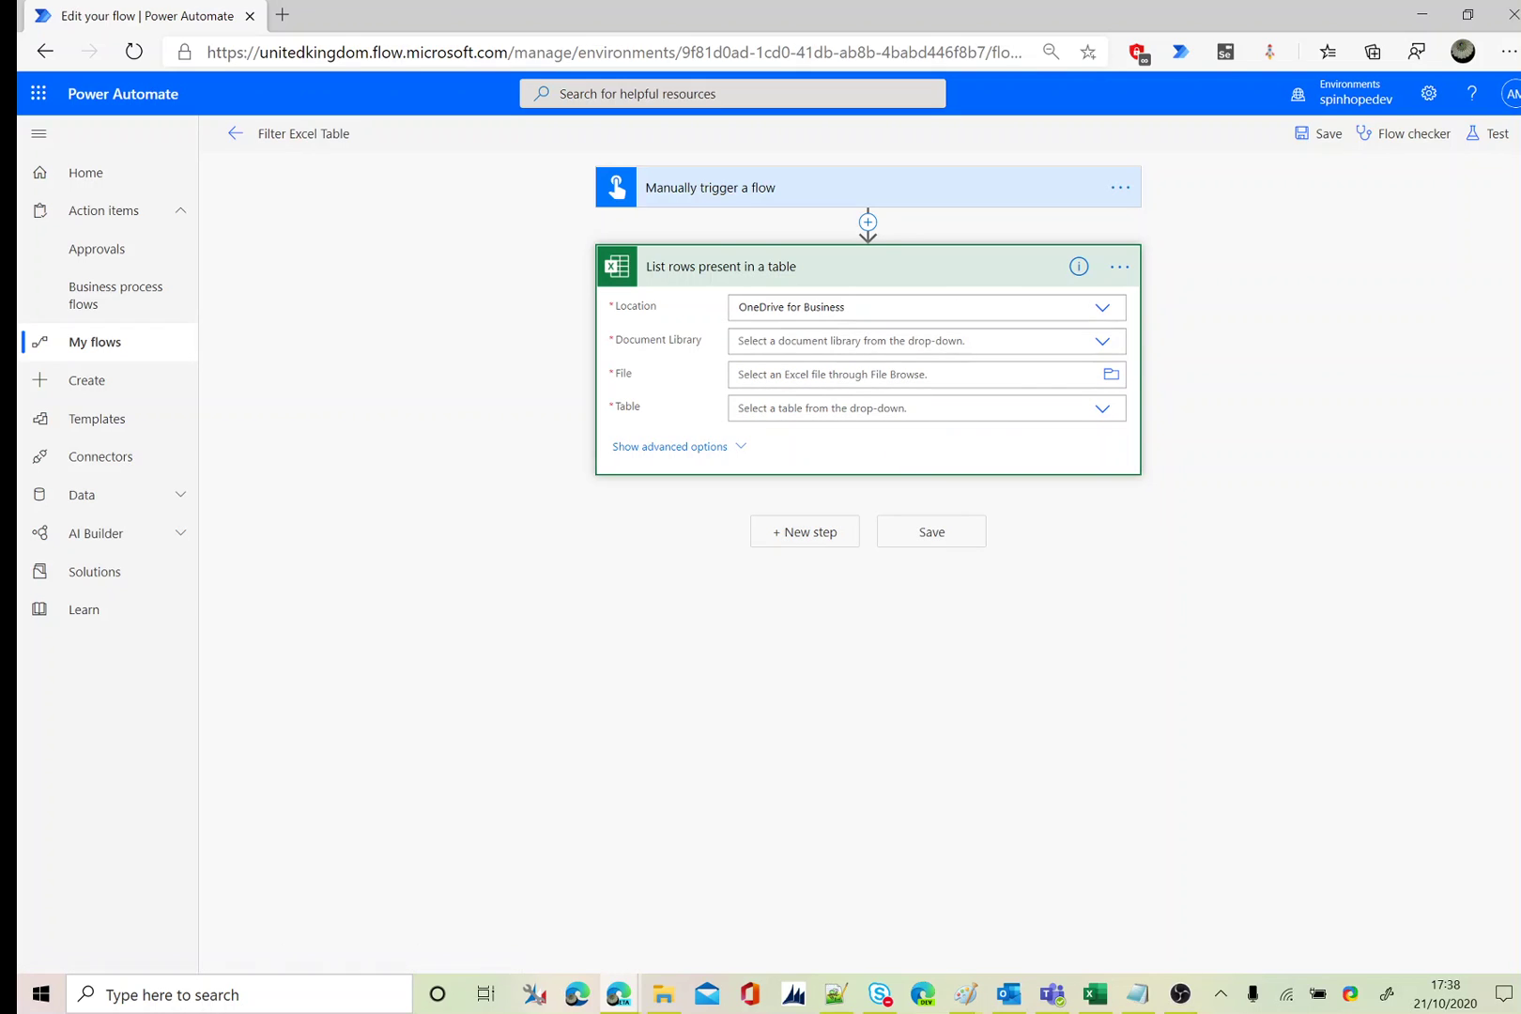
left_click(1104, 342)
left_click(862, 368)
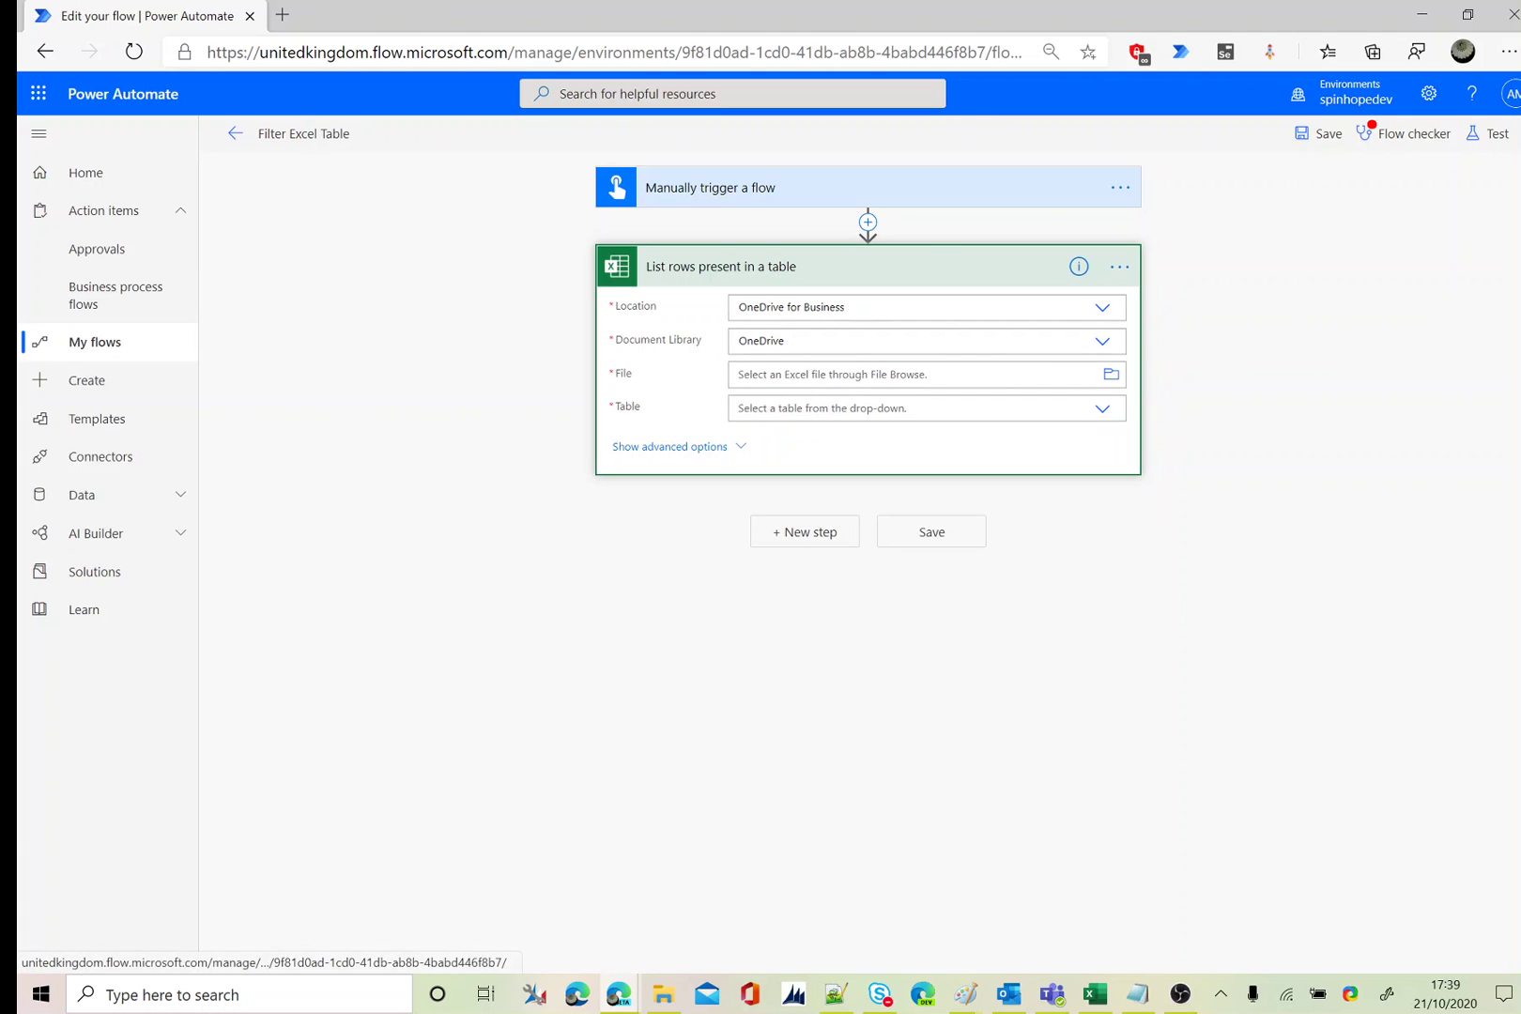
Pick file /Holidays.xlsx and table Holiday, and show the advanced options.
left_click(1119, 379)
left_click_drag(1404, 452, 1394, 641)
left_click(1213, 623)
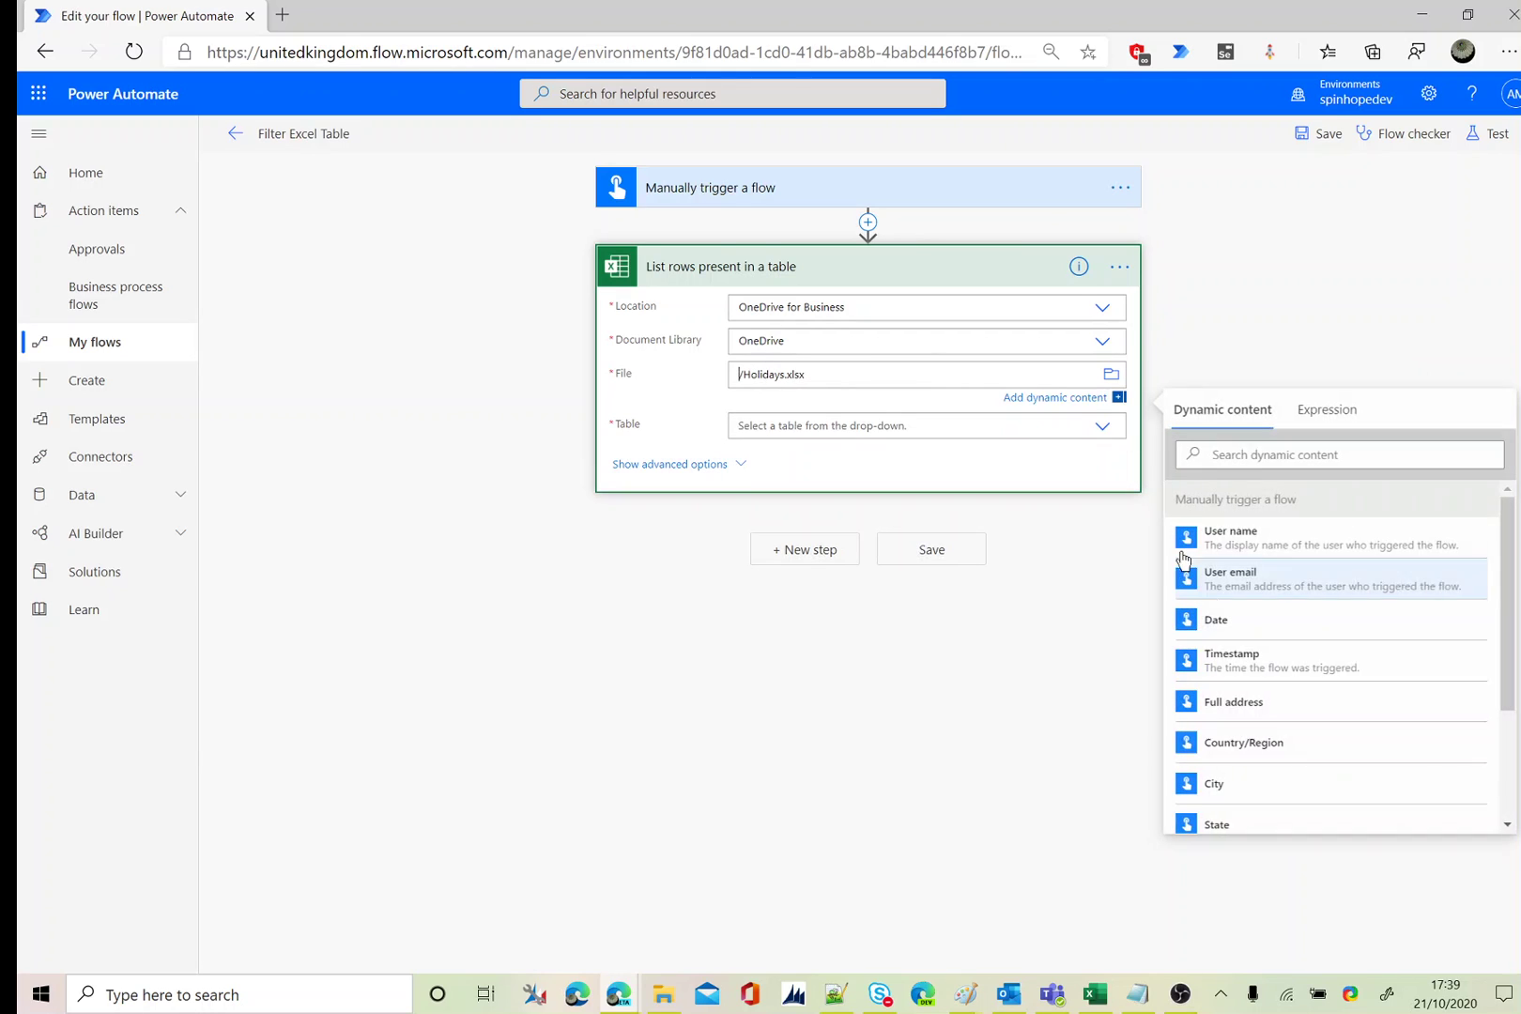
left_click(1102, 432)
left_click(1103, 428)
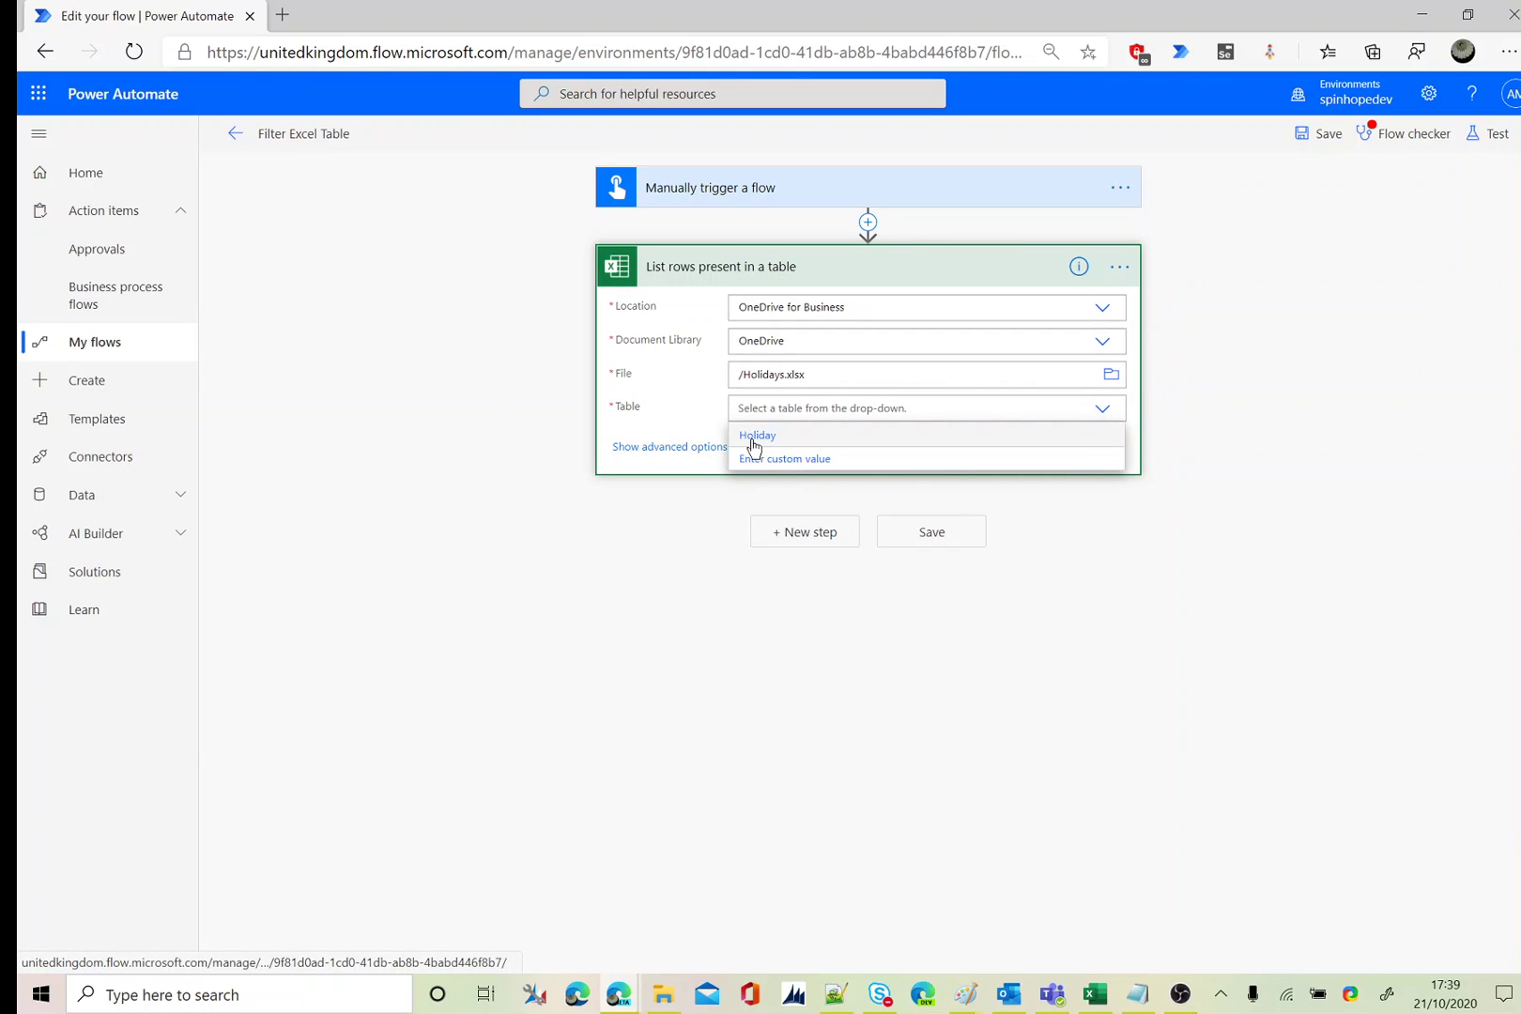
left_click(751, 436)
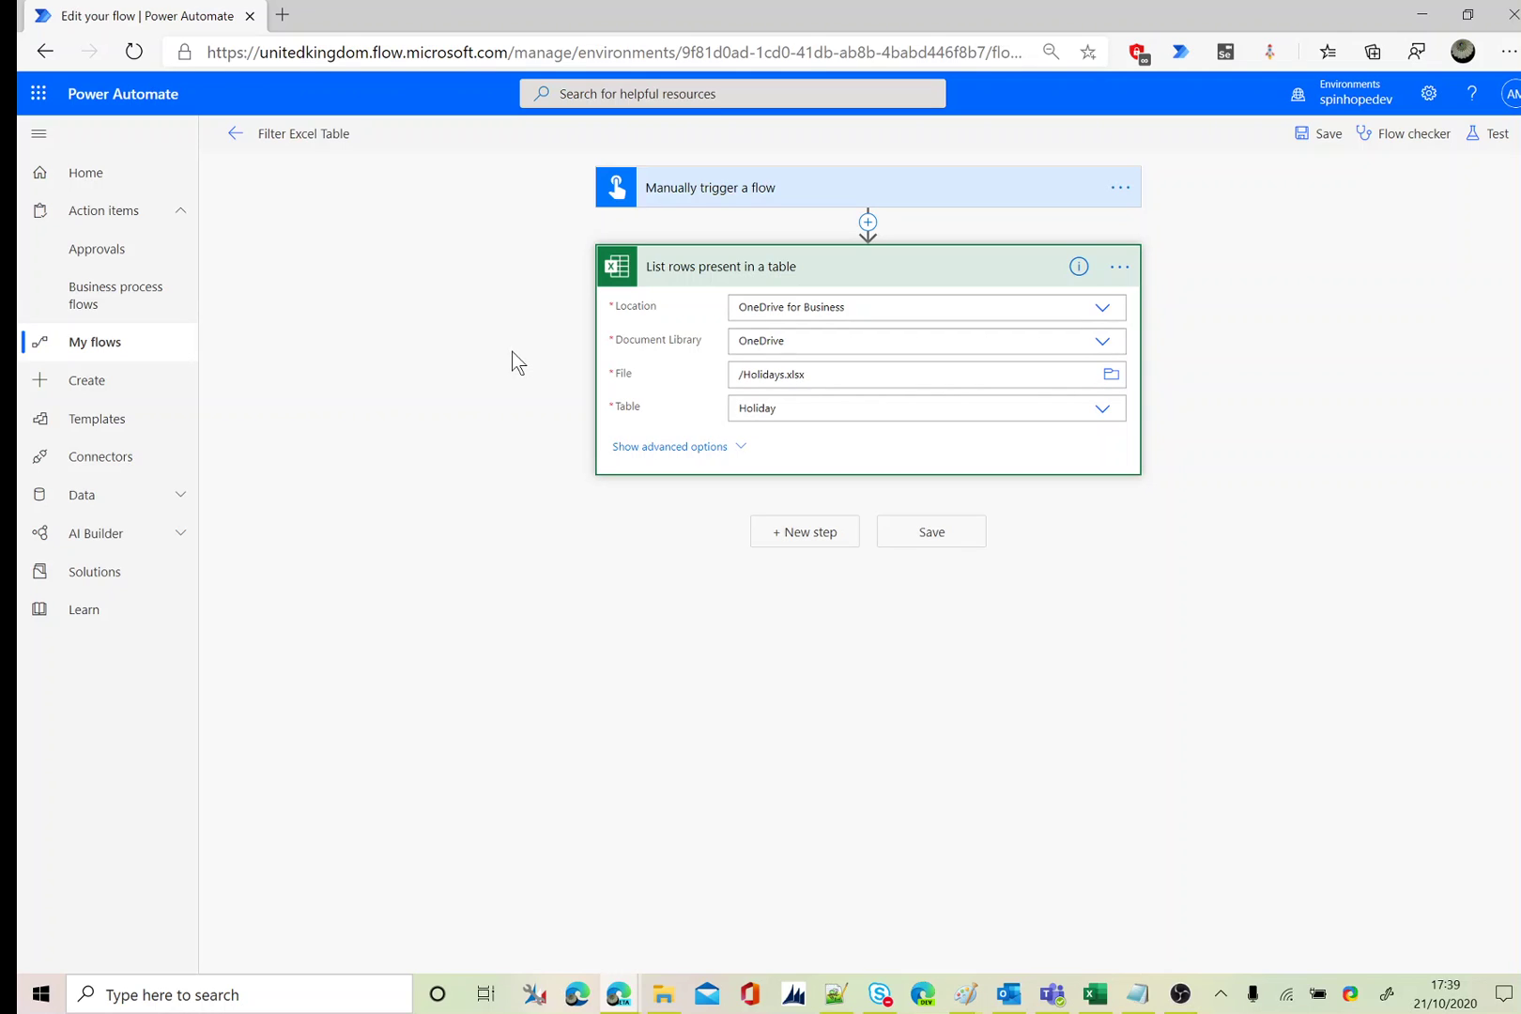
left_click(689, 448)
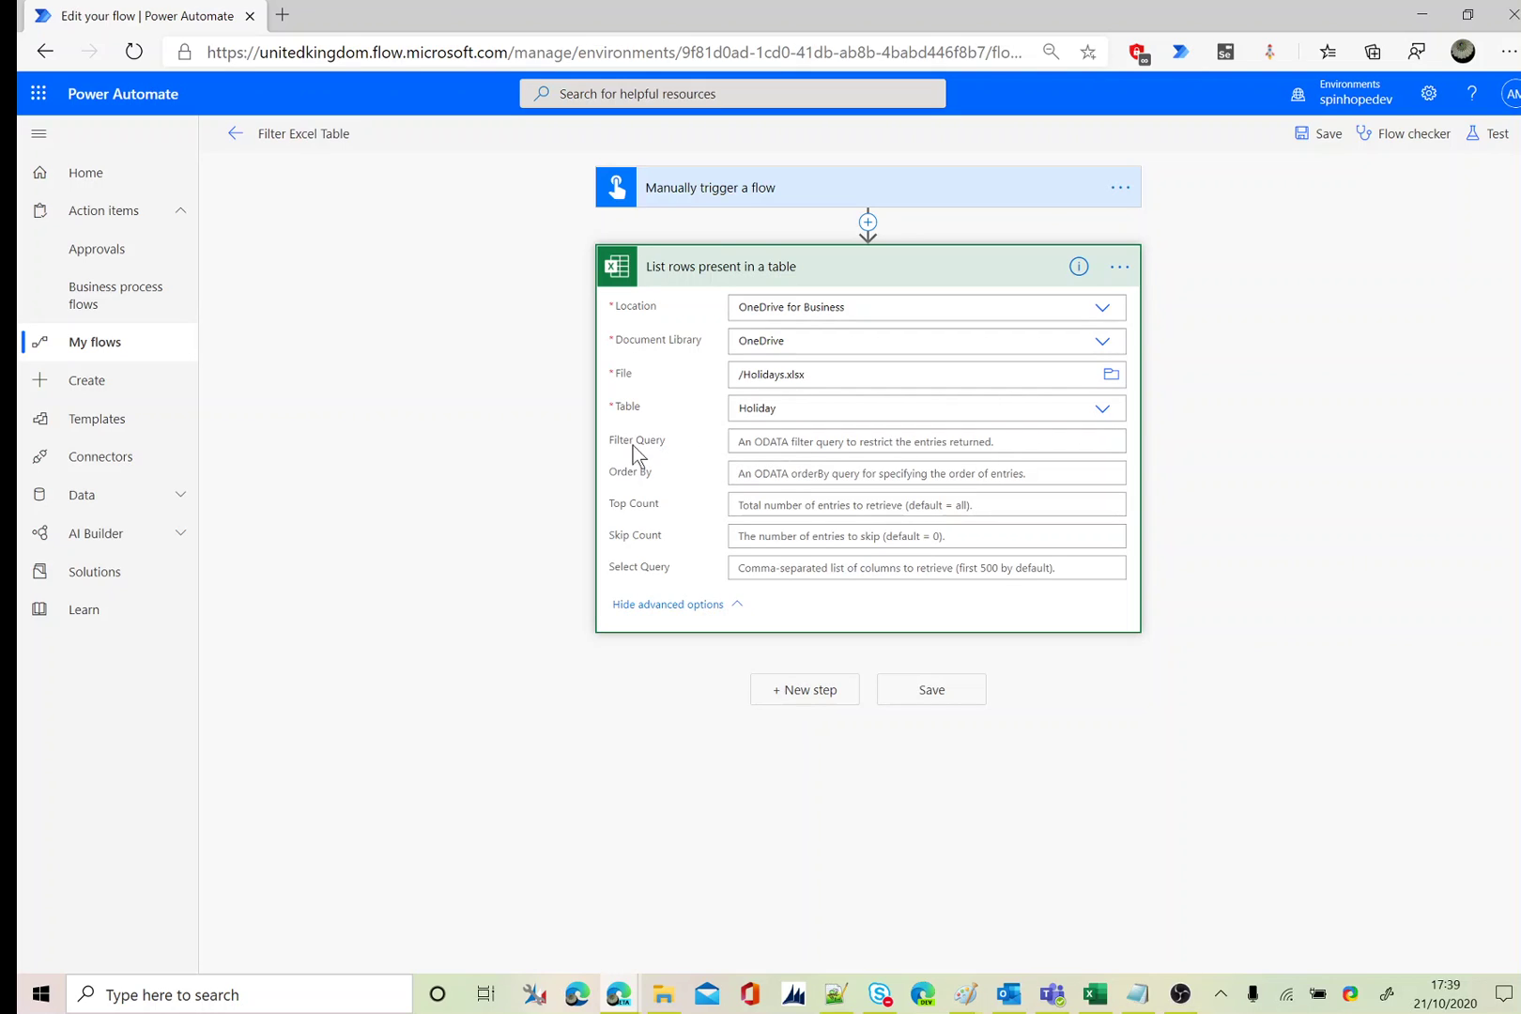
After checking the Excel column names, set Filter Query to 'TakenDays eq 10' and open the Test panel.
left_click(1094, 993)
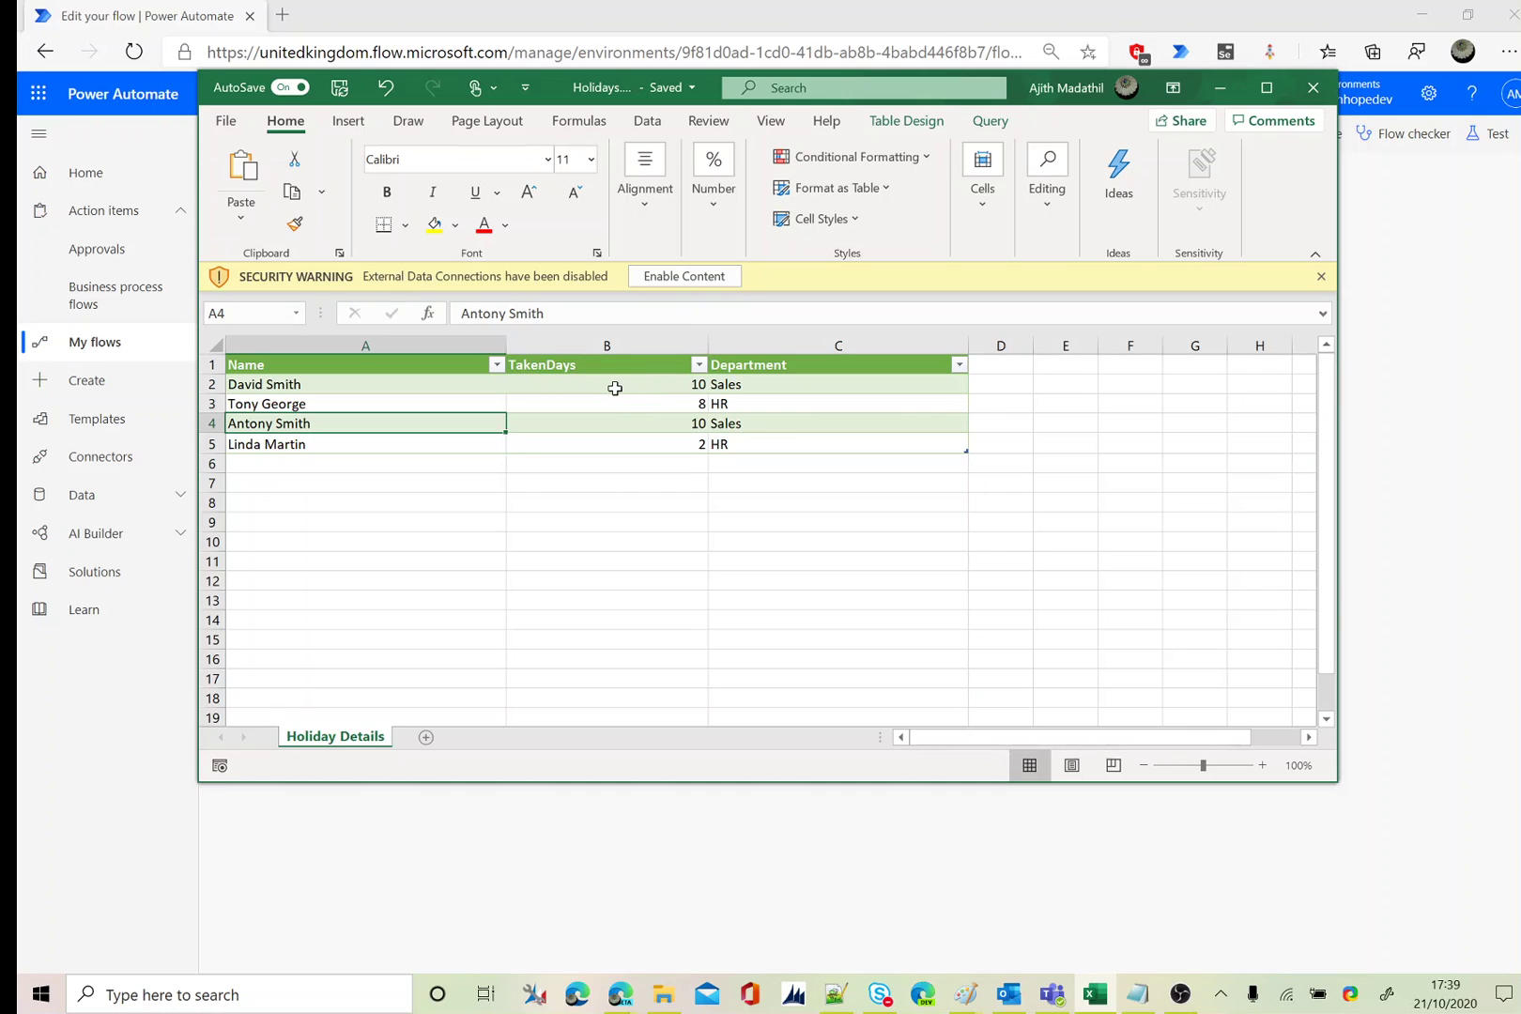
left_click(1502, 469)
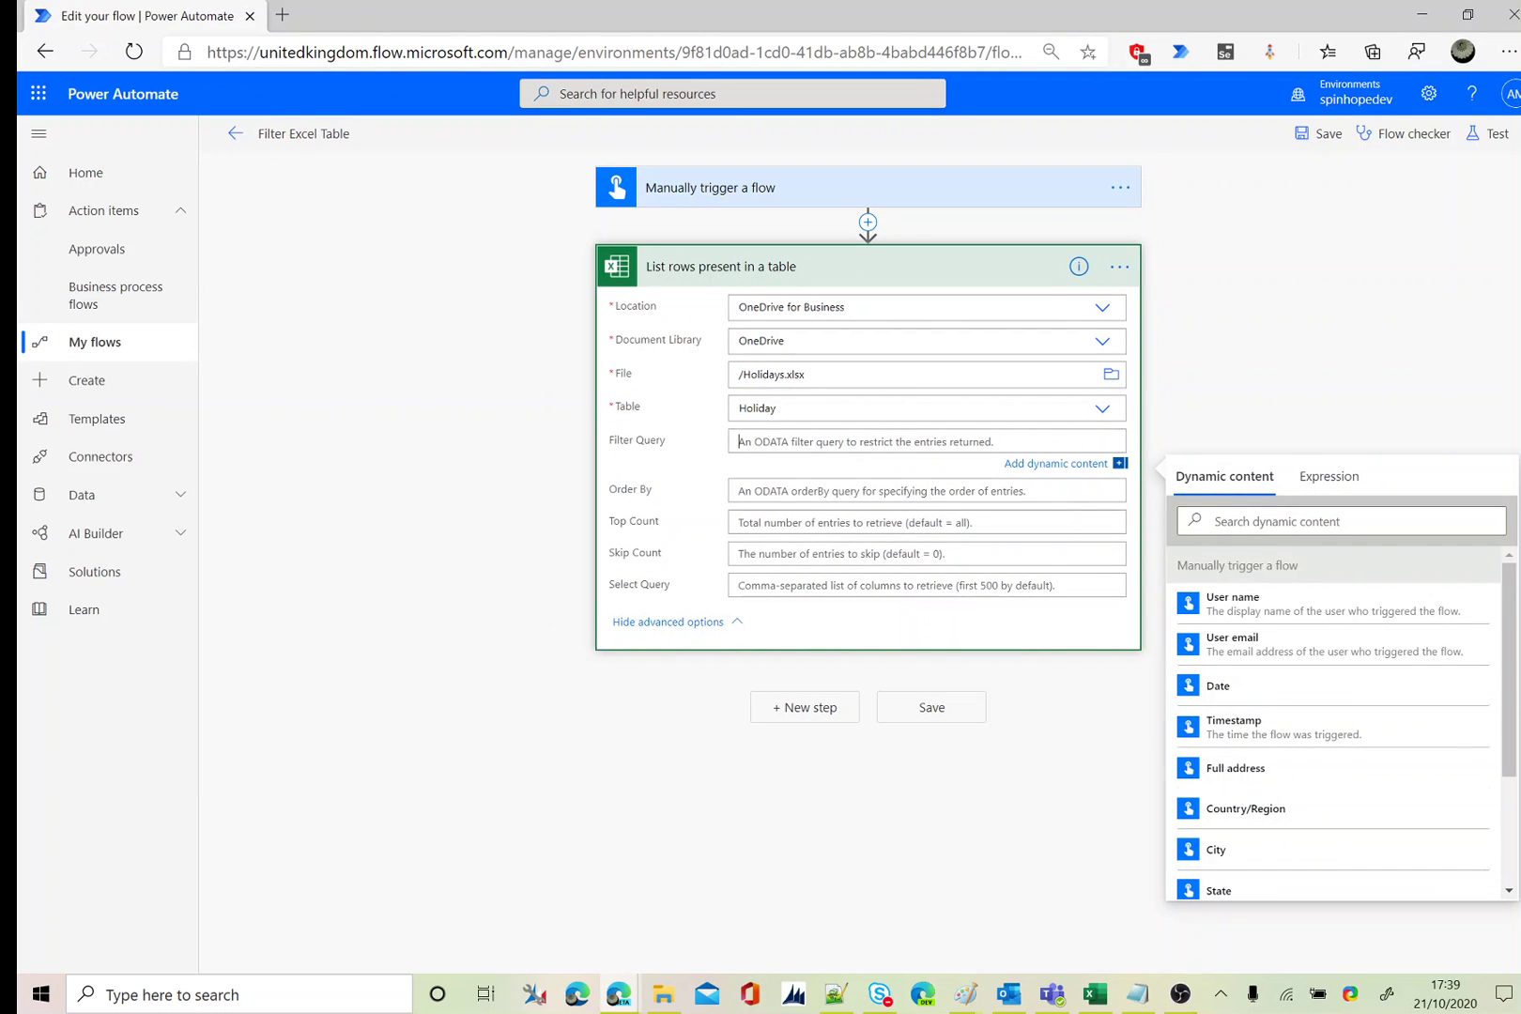
type("TakenDays eq 10")
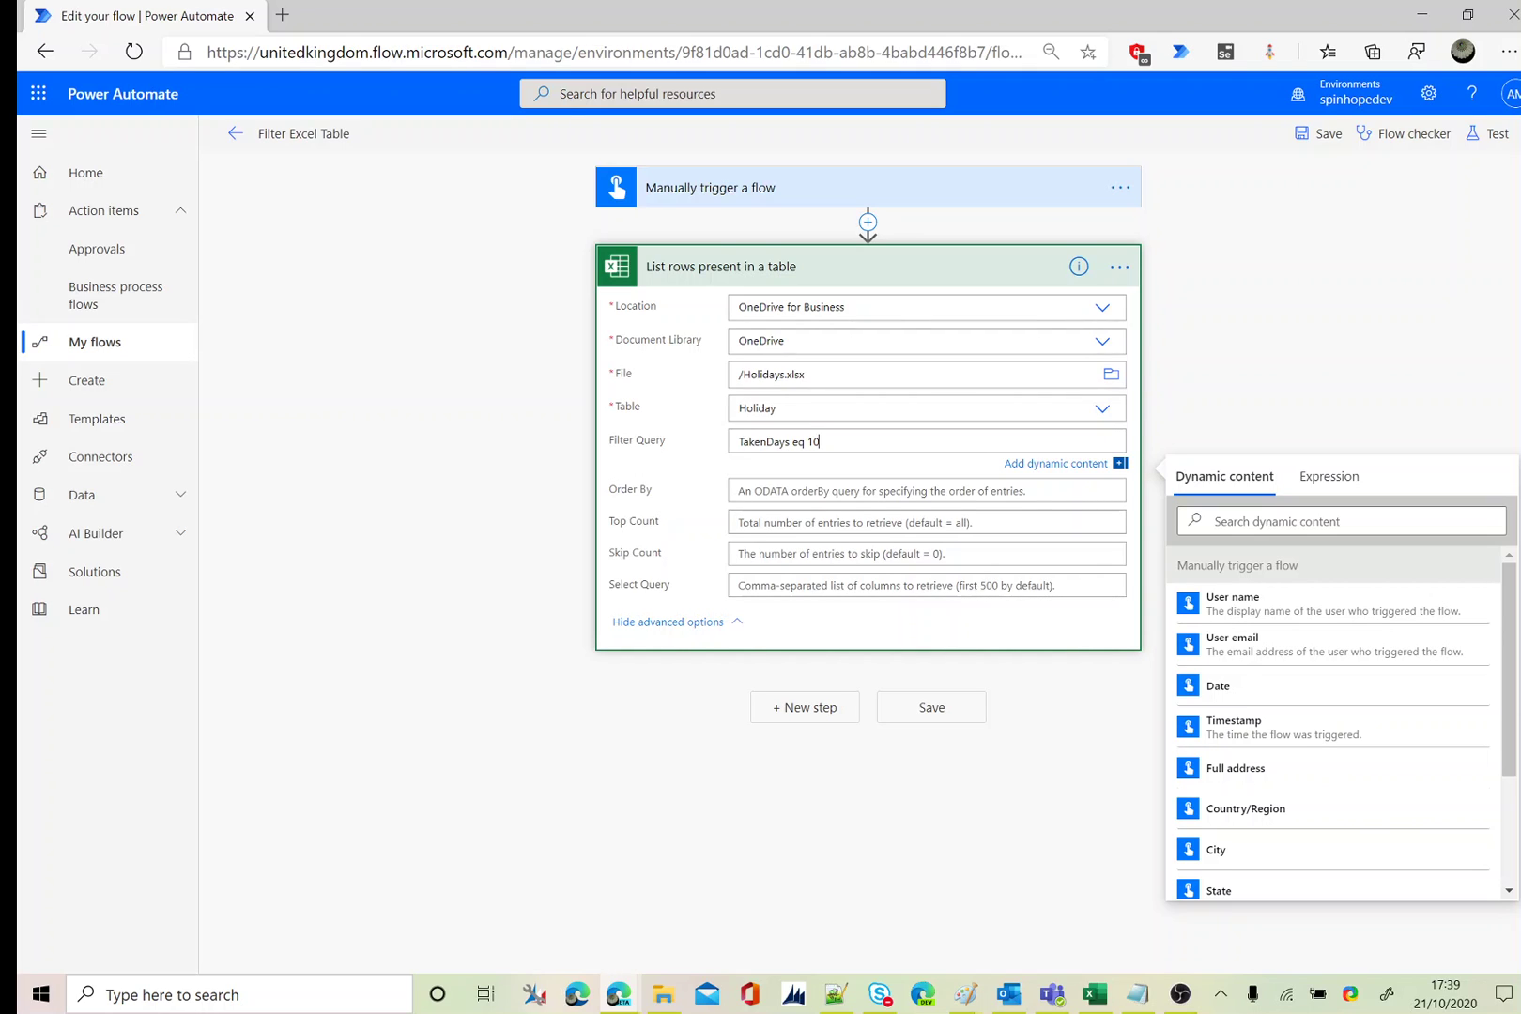
left_click(1485, 136)
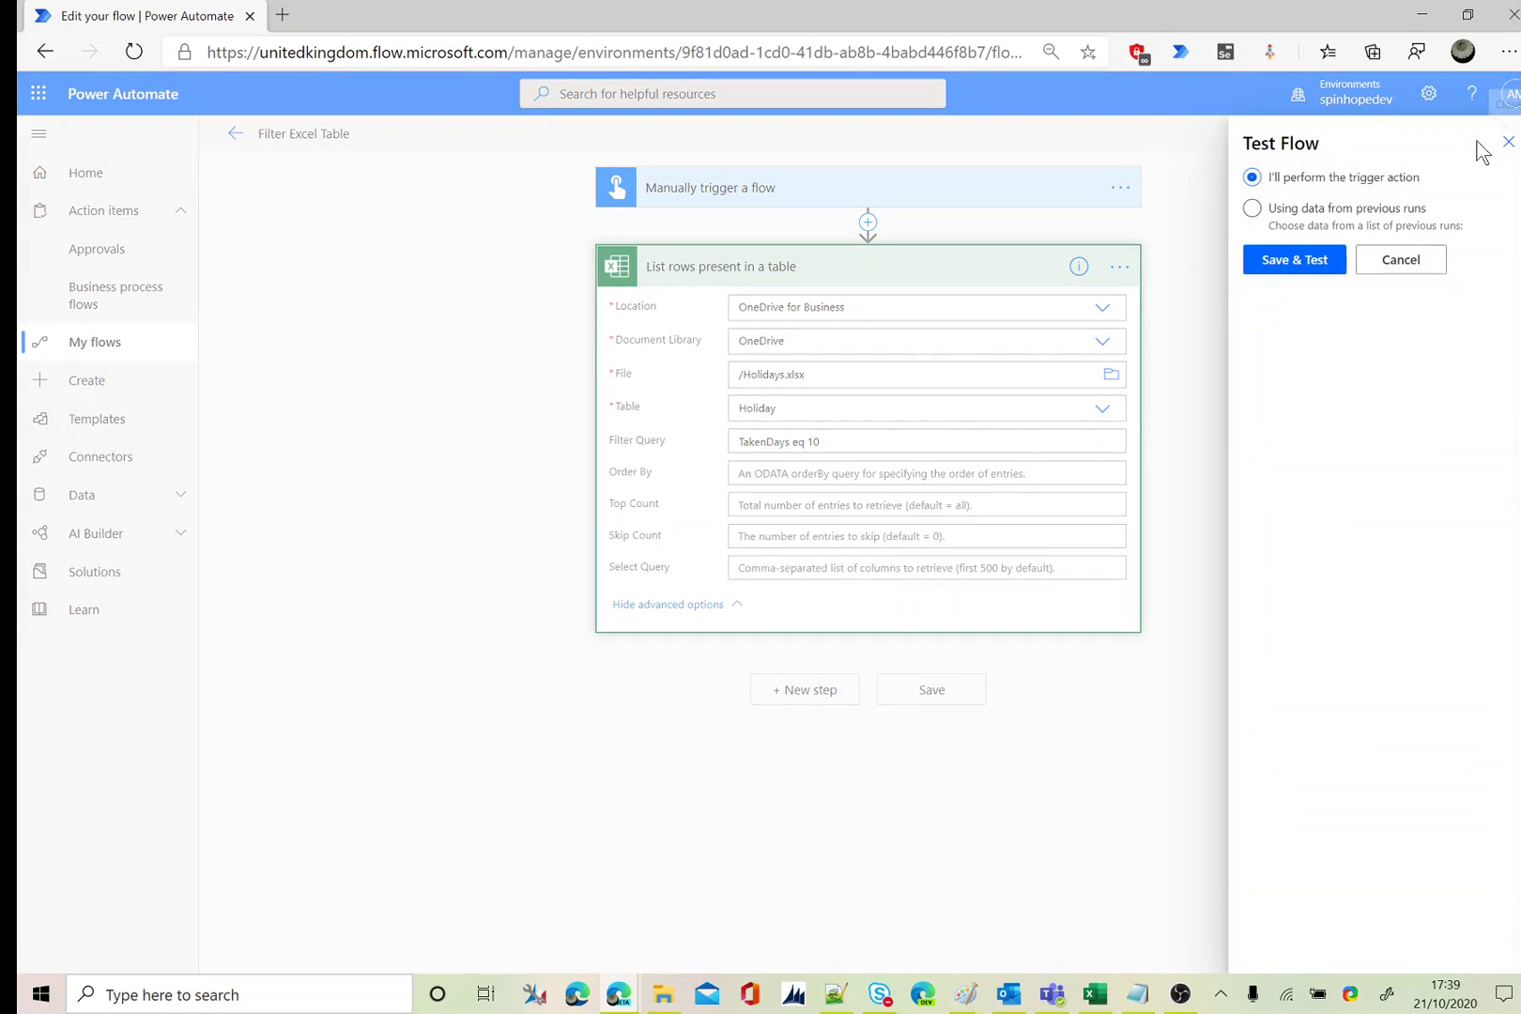
Add a Compose step with each row's Name as input, auto-wrapped in Apply to each over value.
left_click(1427, 268)
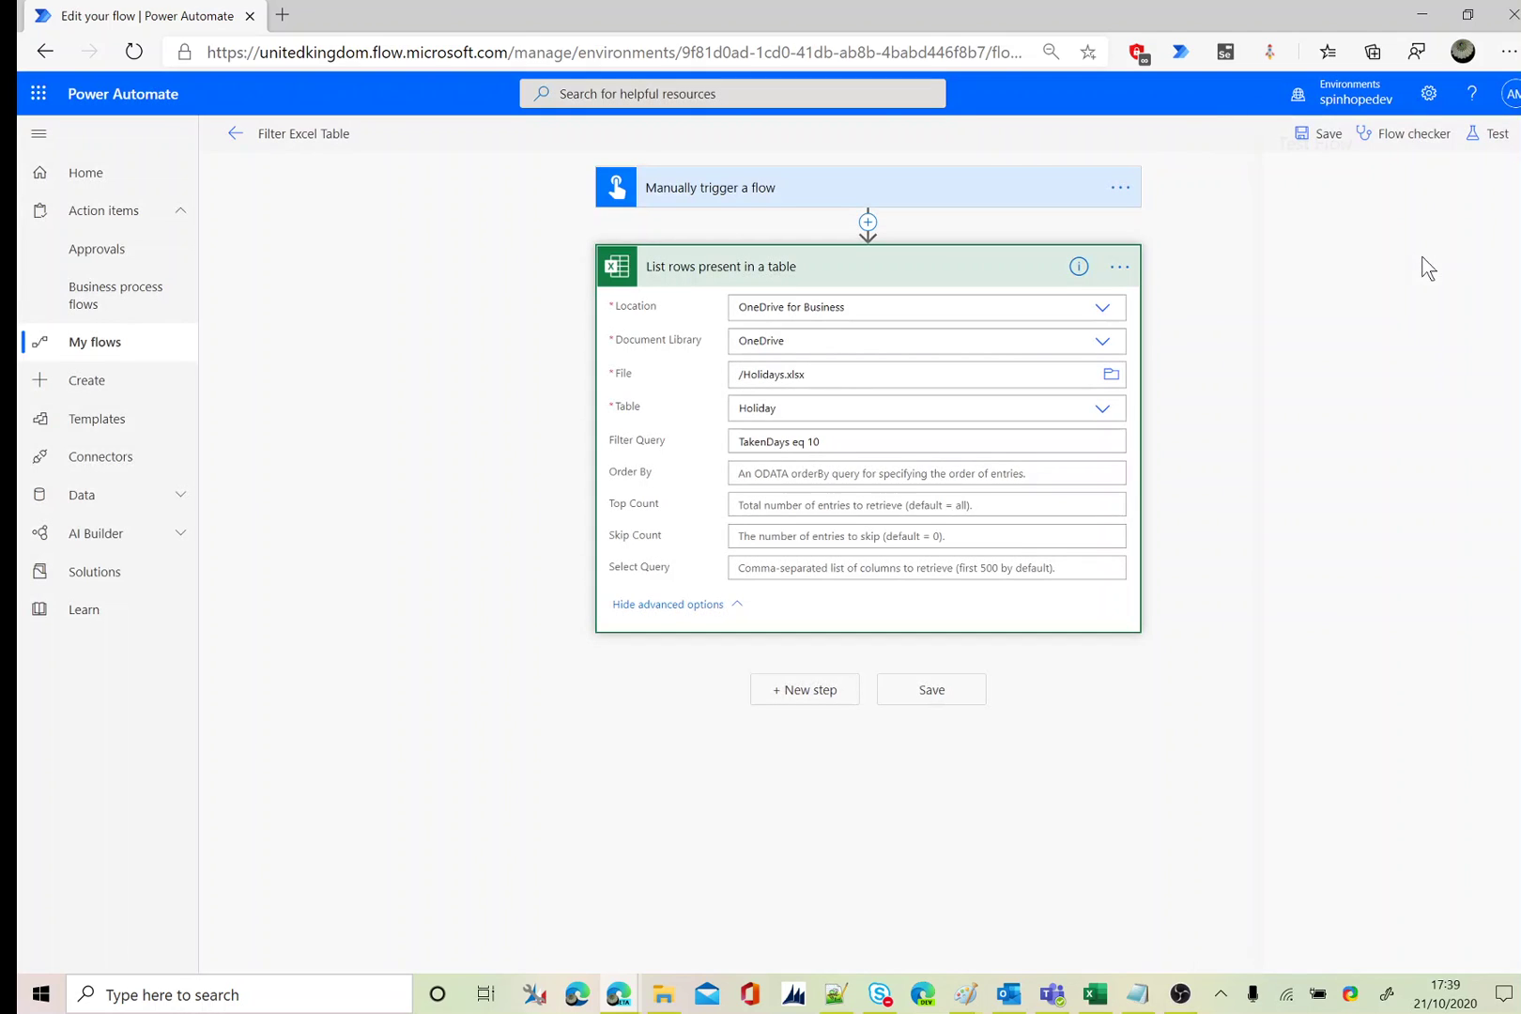
left_click(784, 695)
type("compose")
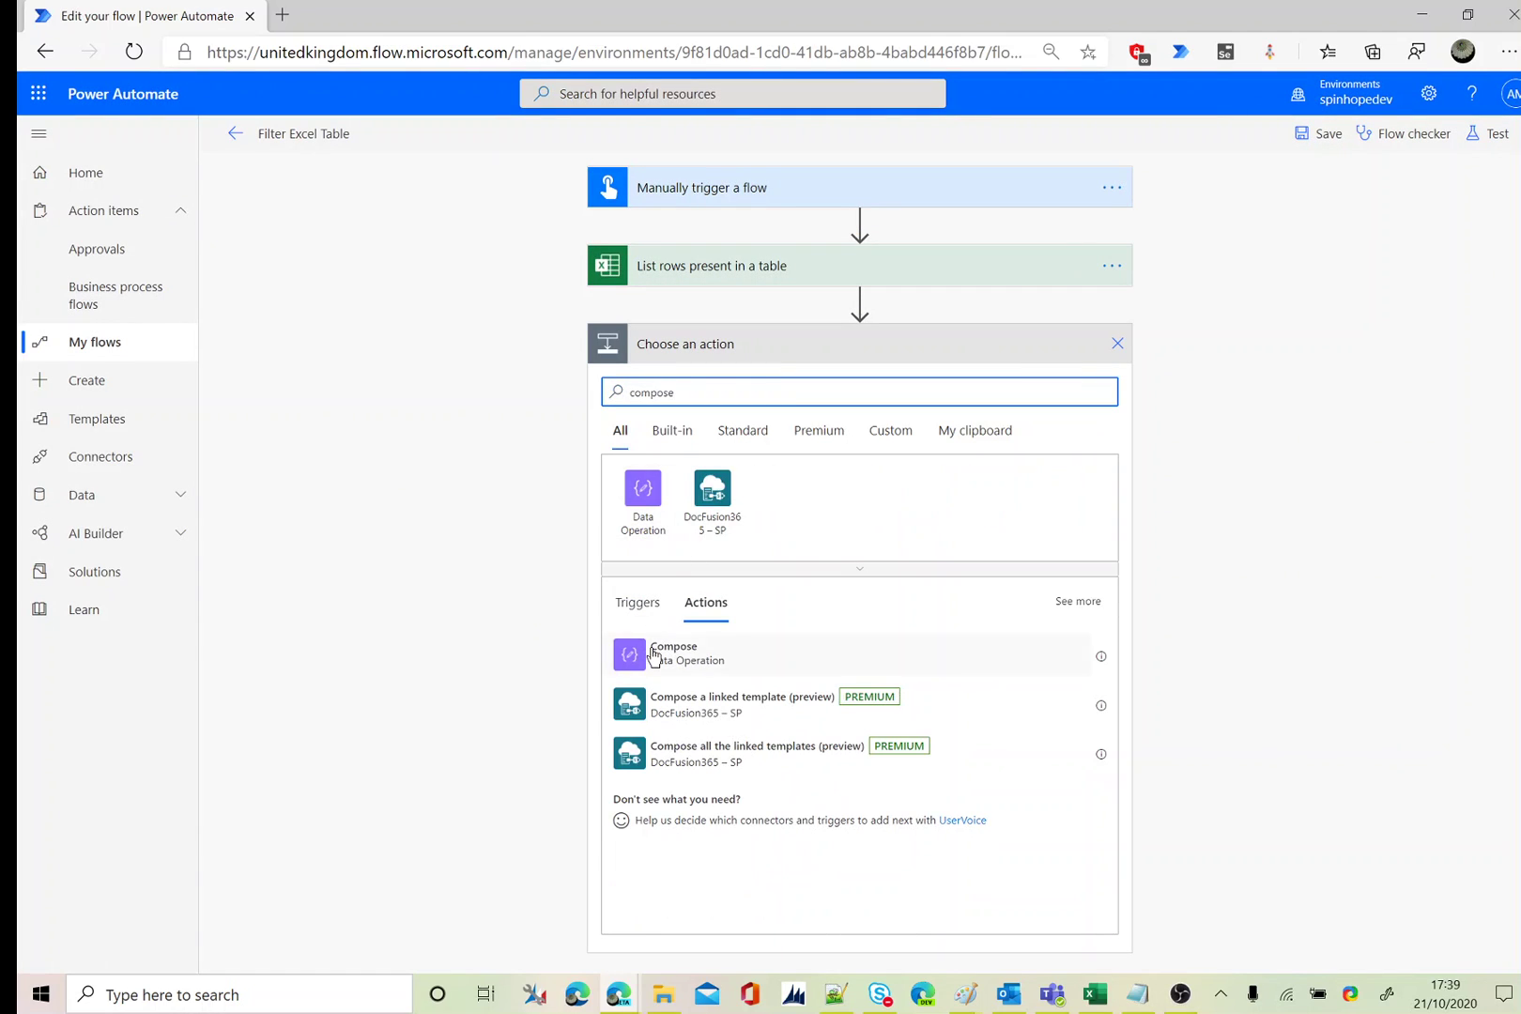
left_click(655, 654)
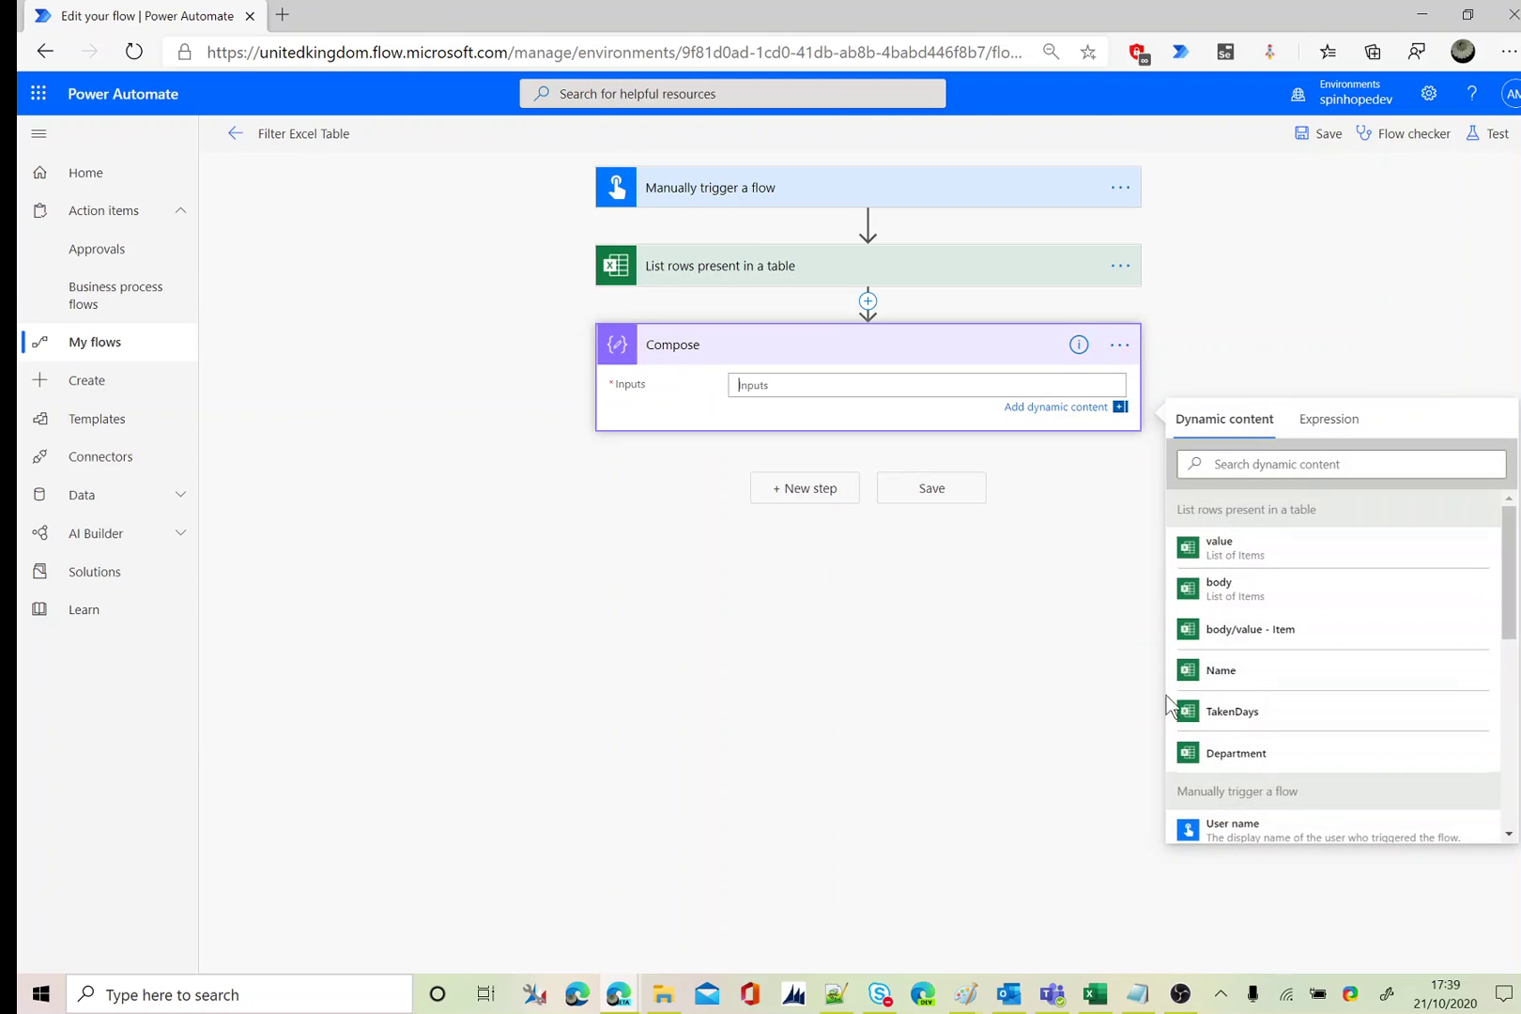
left_click(1228, 669)
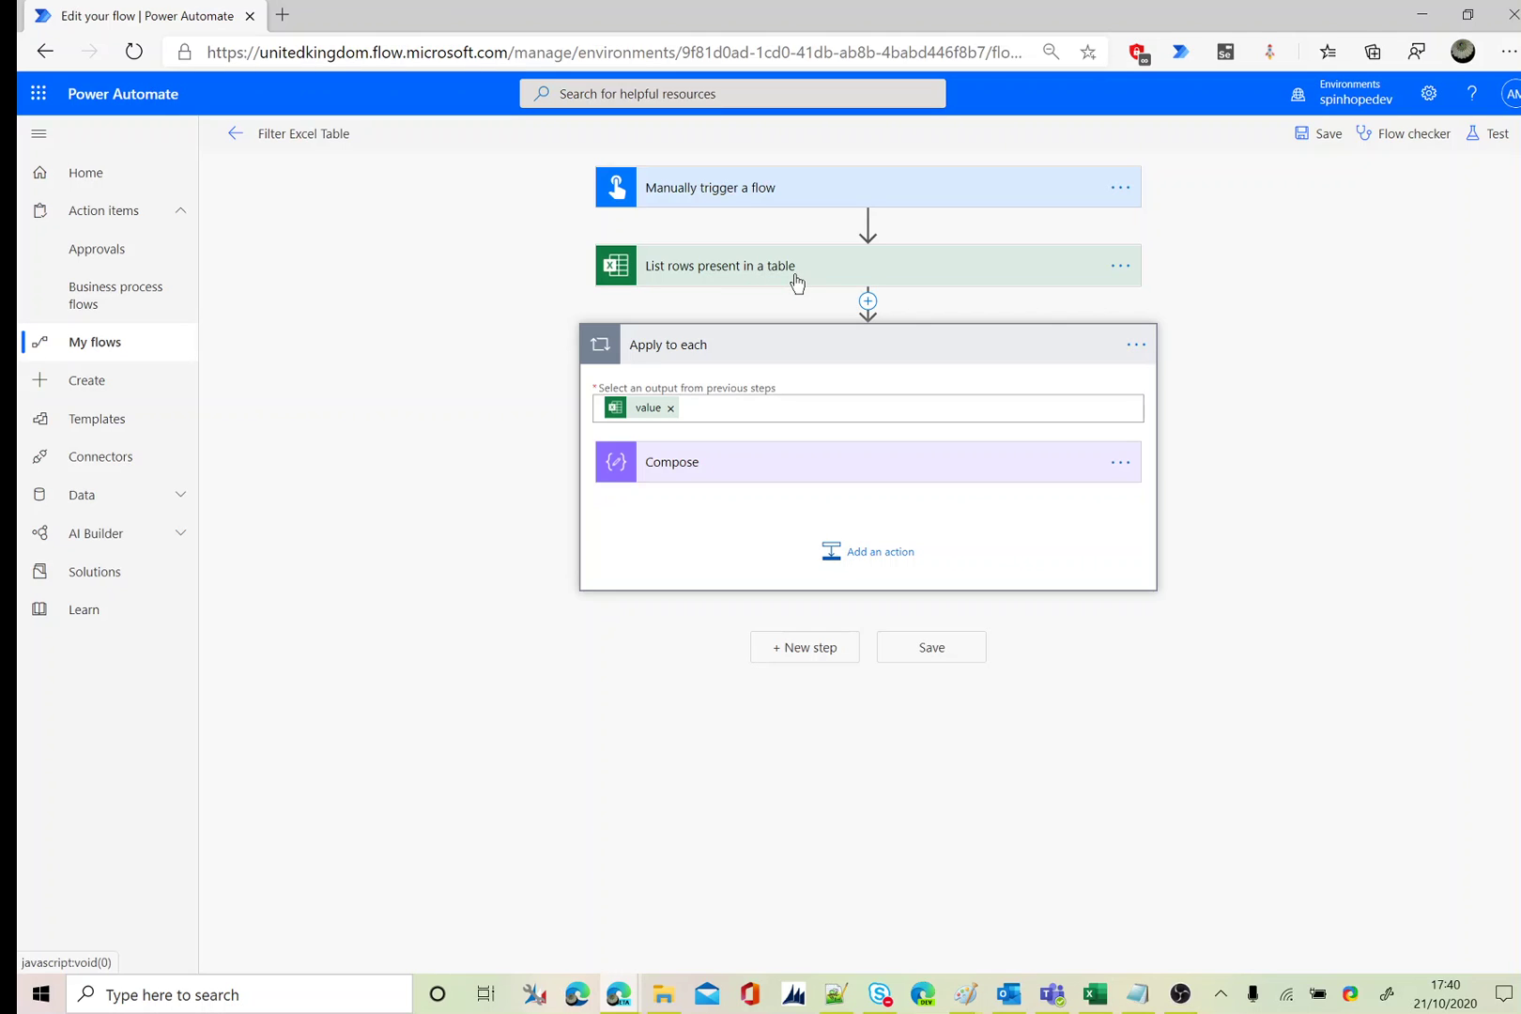
Save and test-run the flow, then review the Compose output of both loop iterations.
left_click(1493, 133)
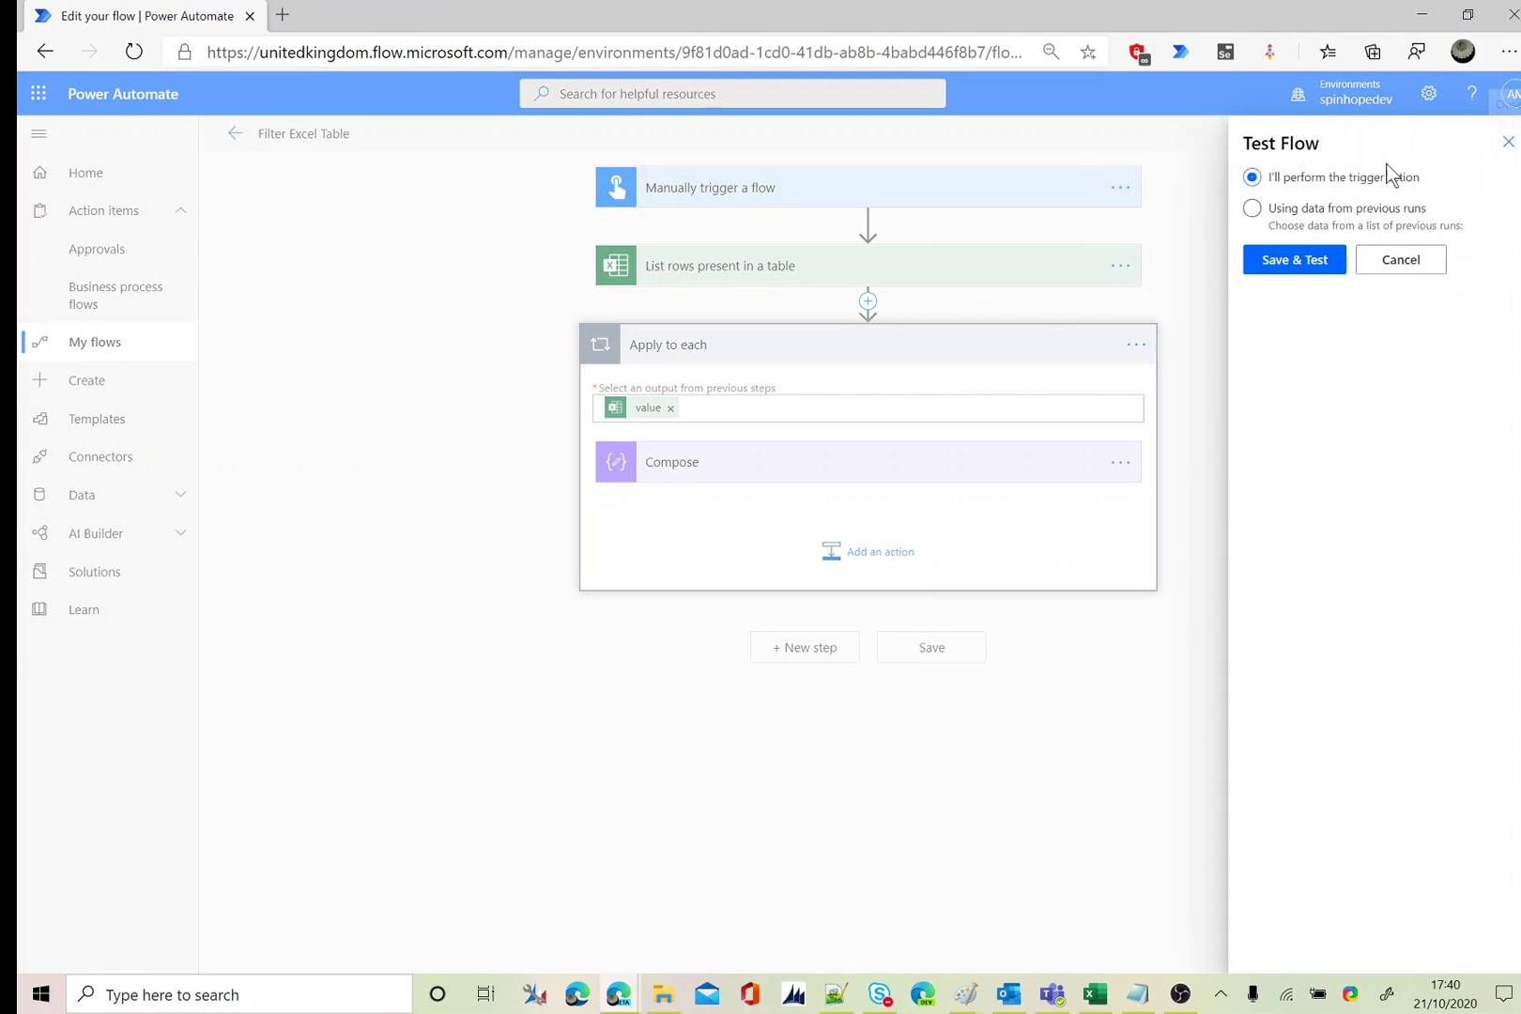
left_click(1298, 260)
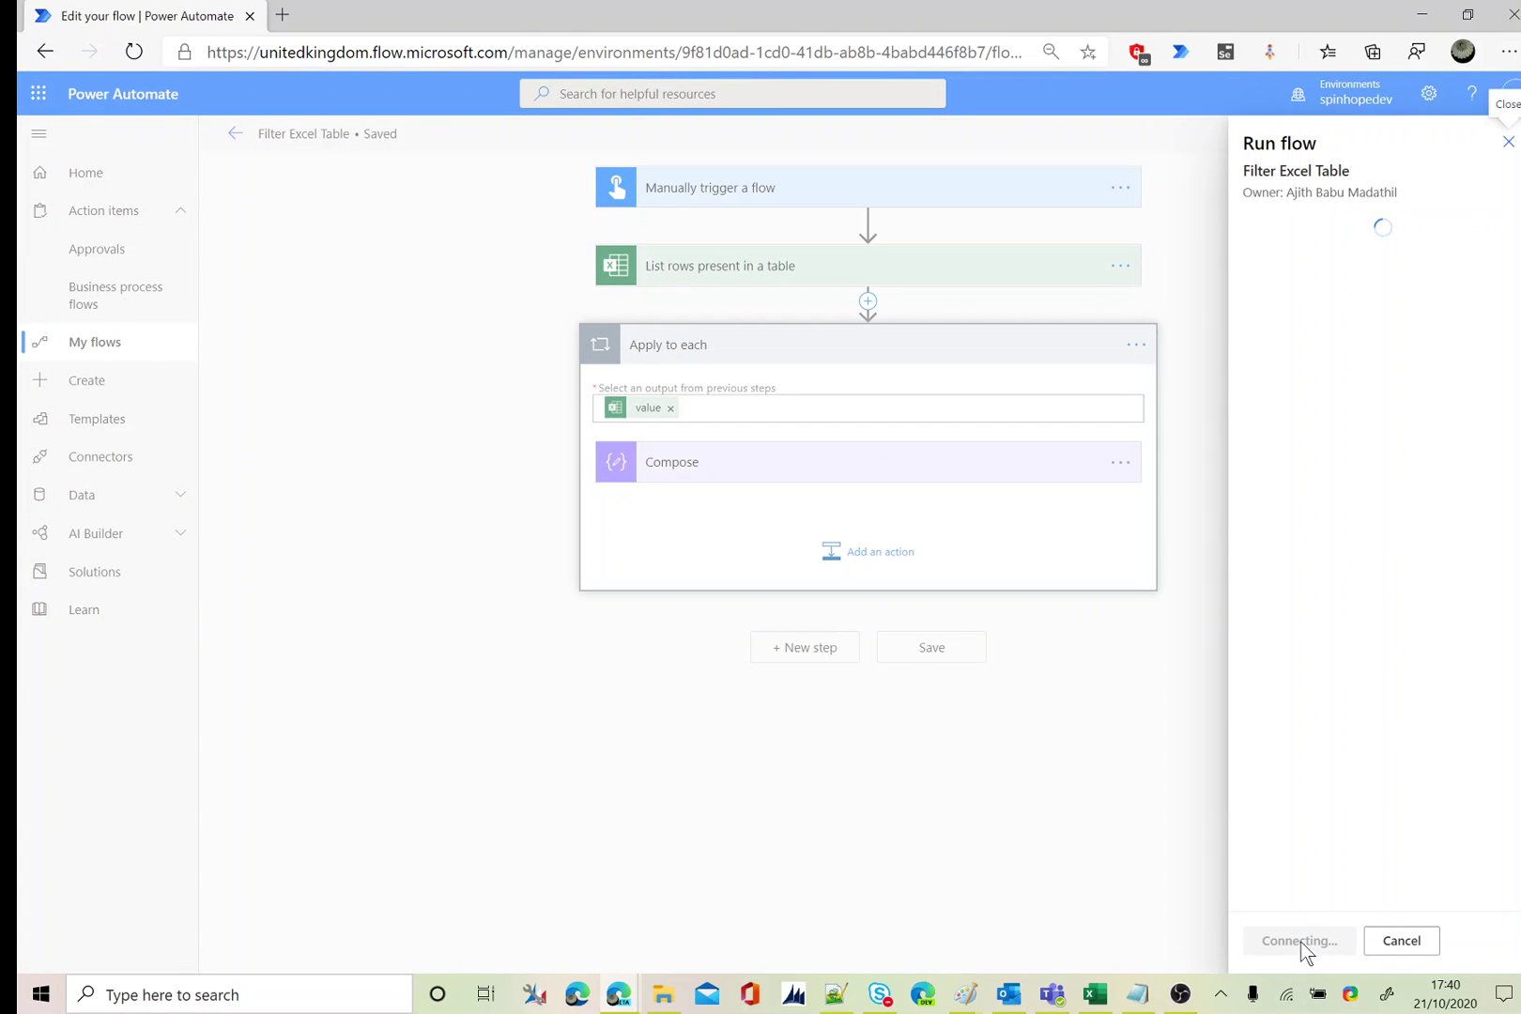
left_click(1304, 946)
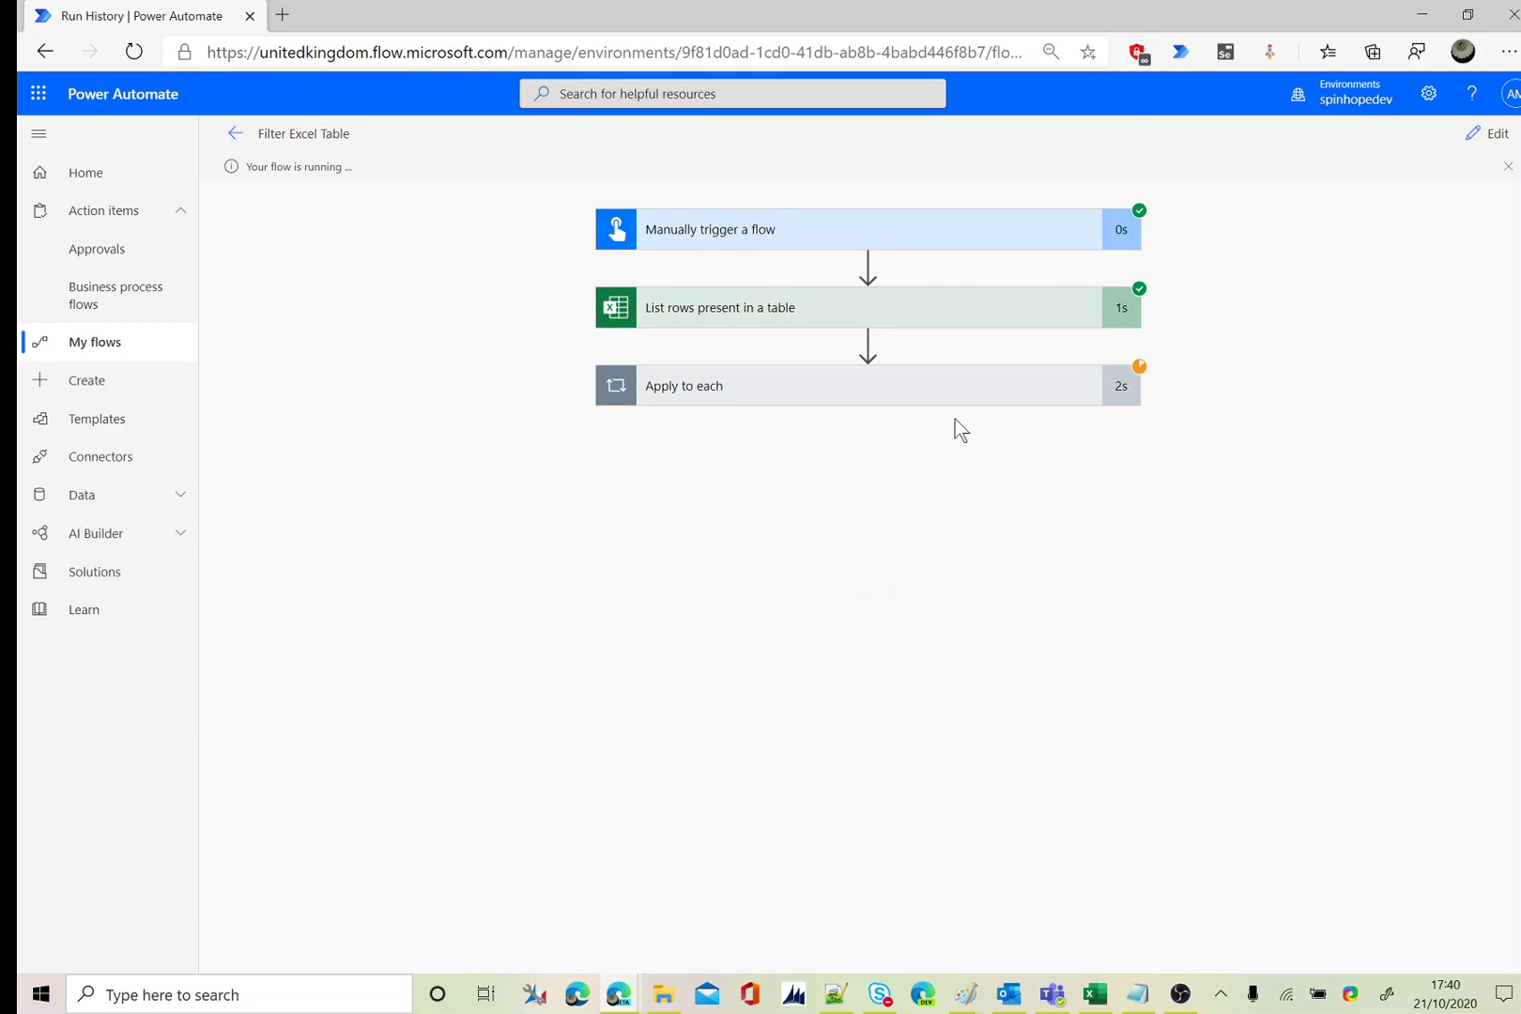
left_click(843, 393)
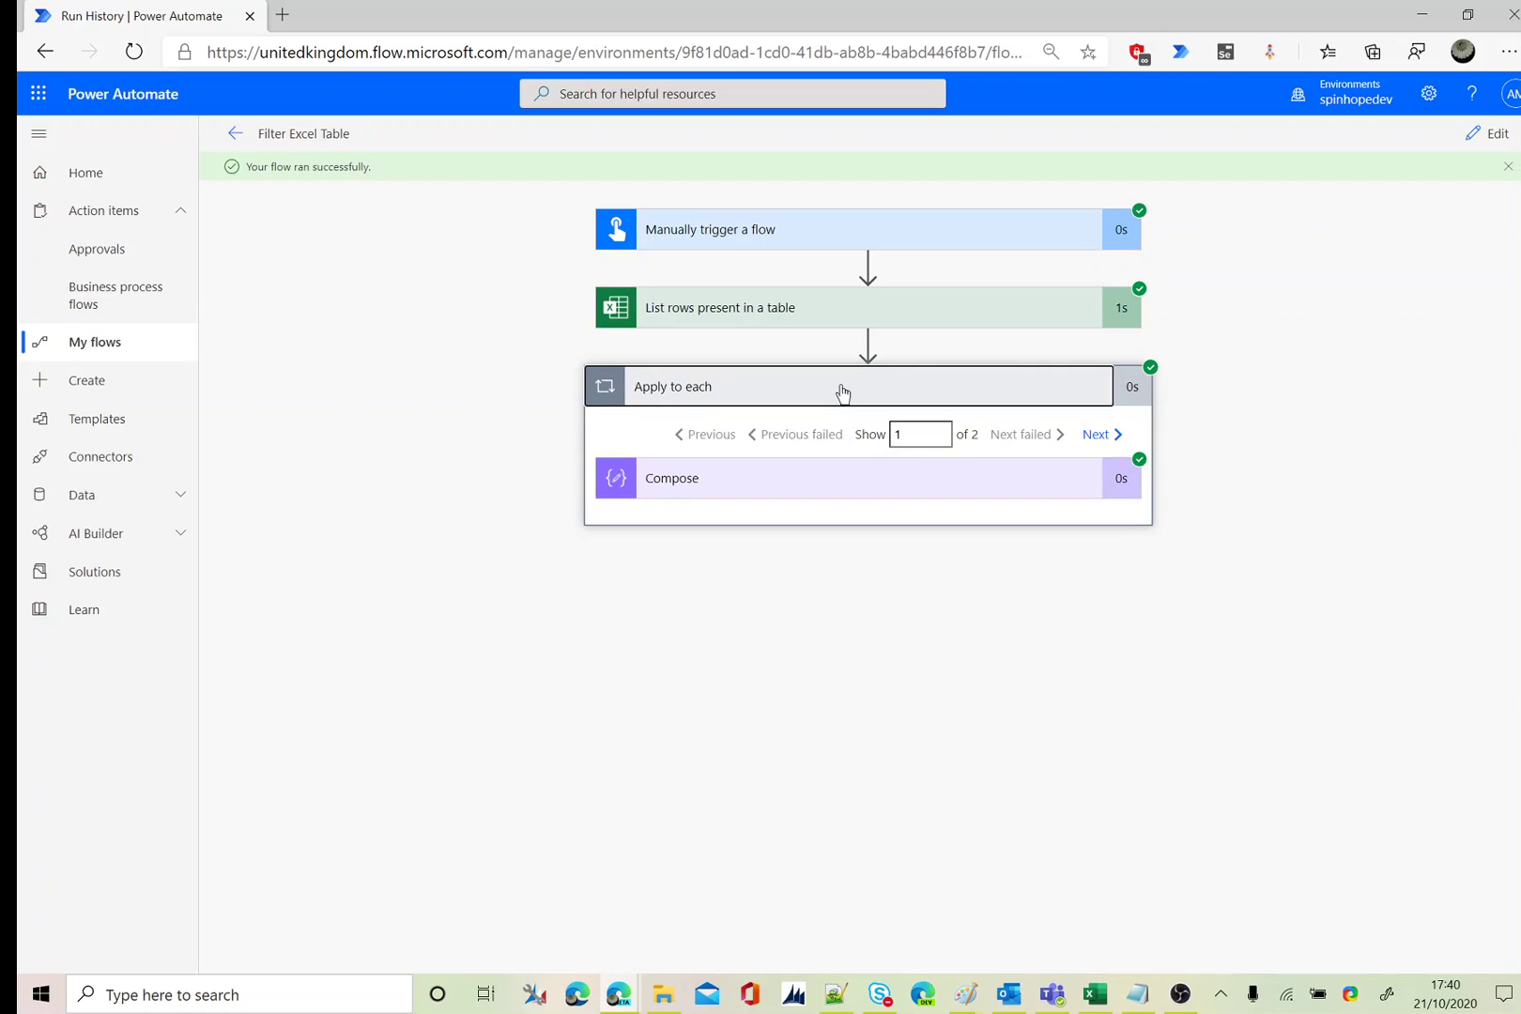
left_click(840, 485)
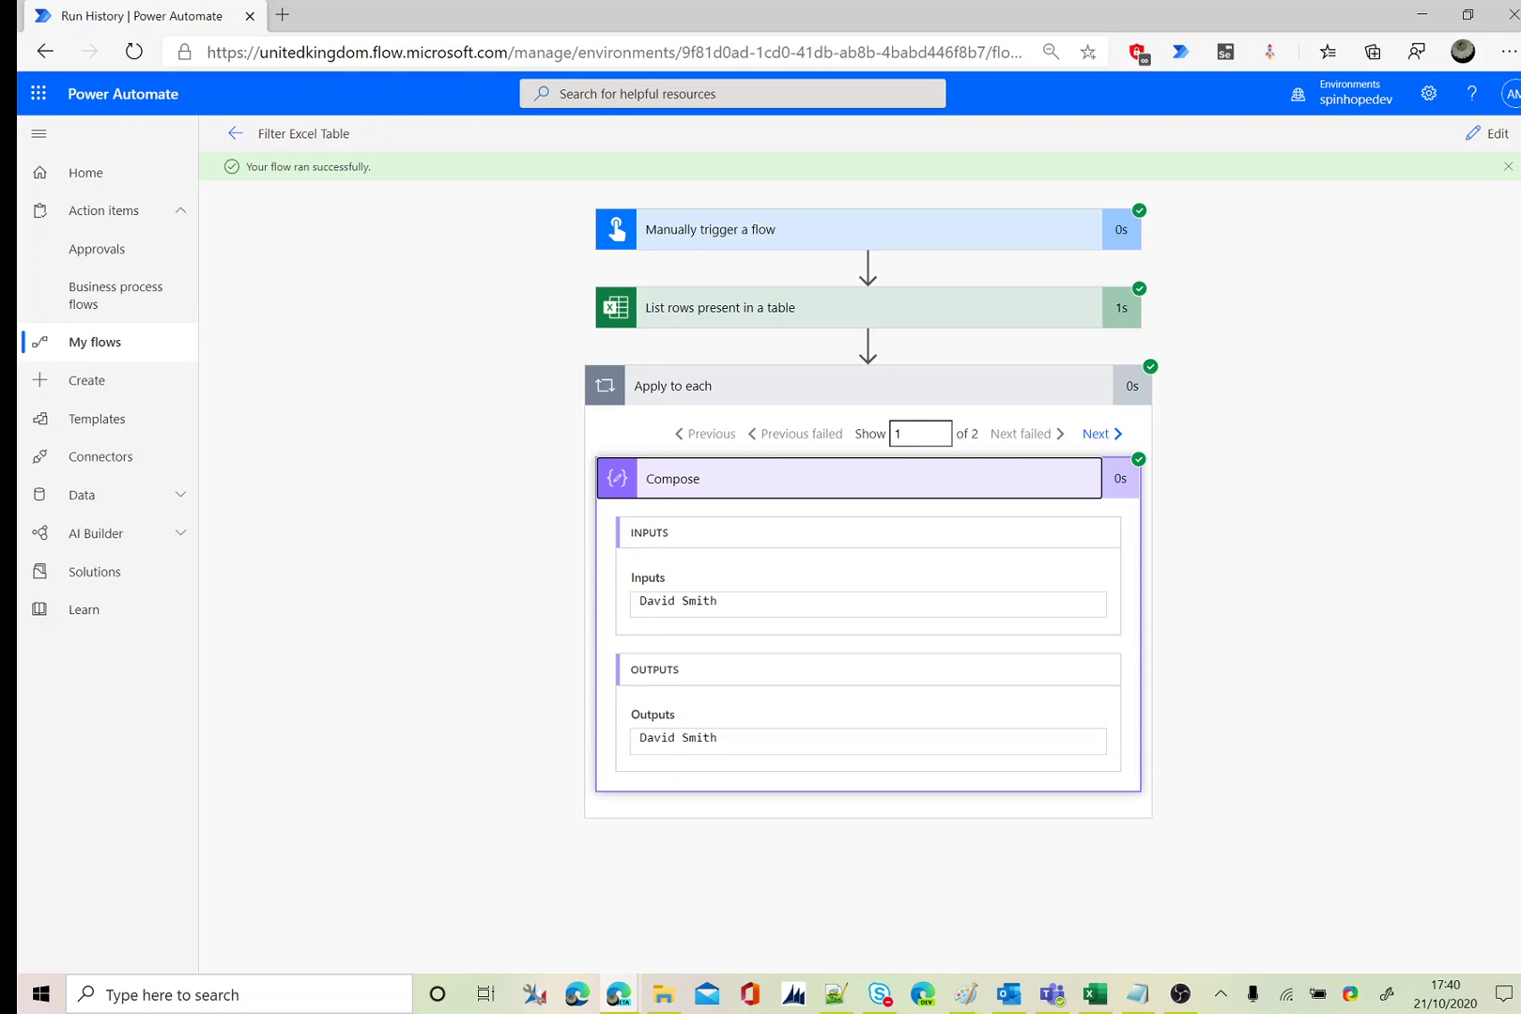
left_click(1100, 434)
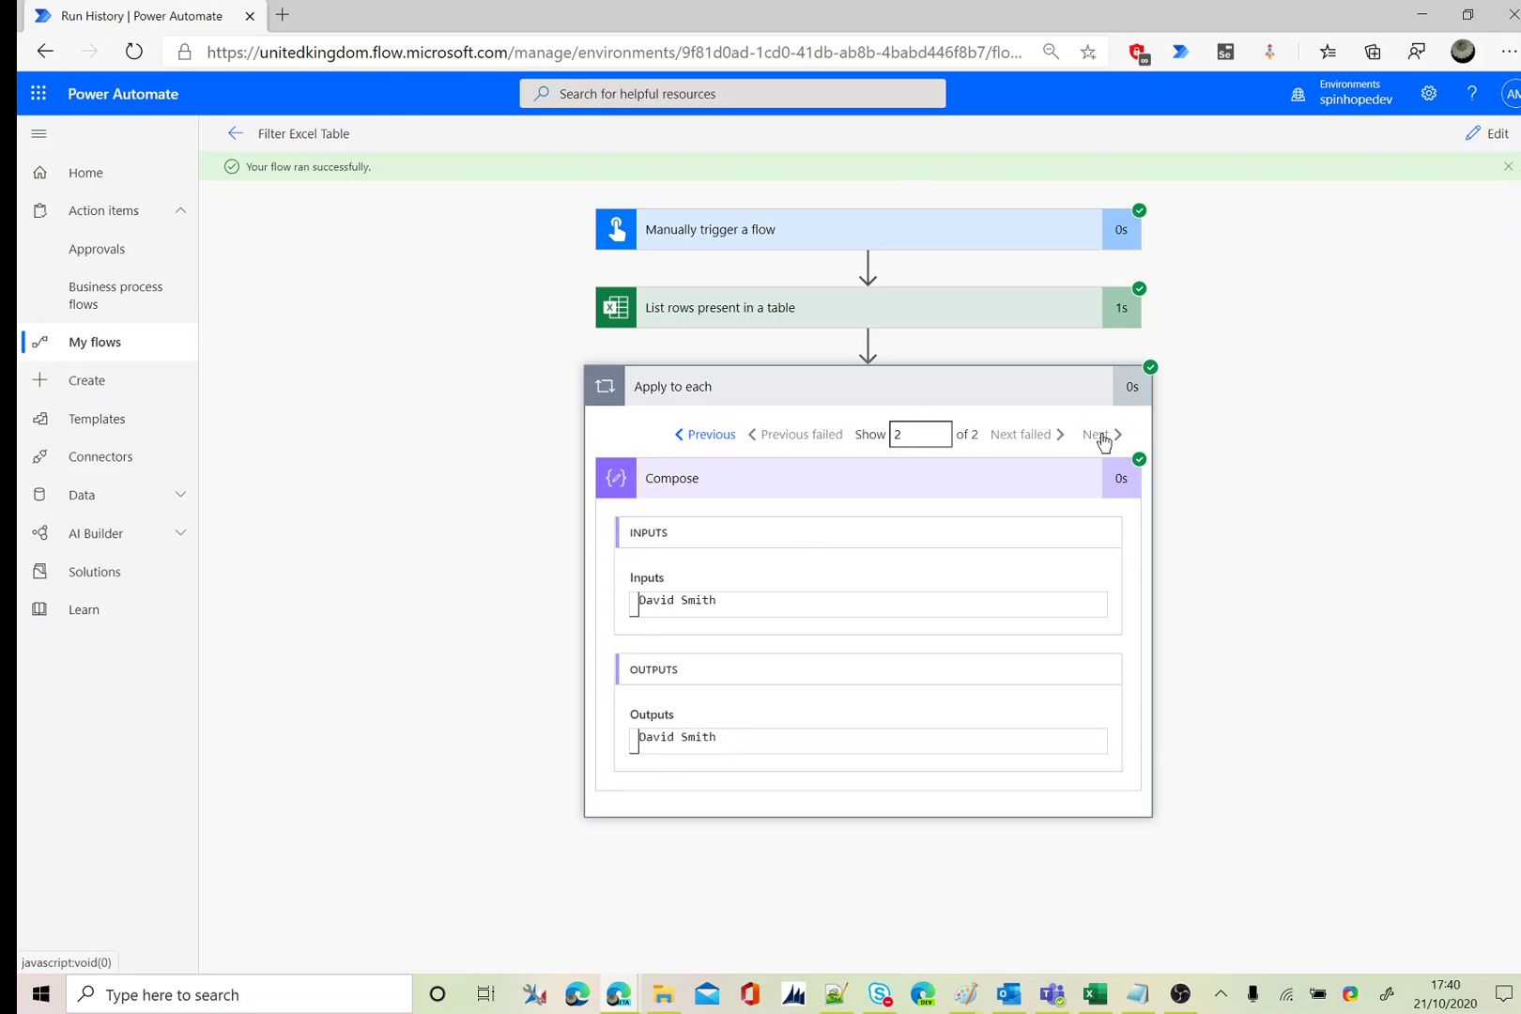
Compare the matched rows' TakenDays values in the Holidays workbook, then reopen the flow for editing.
left_click(1118, 1000)
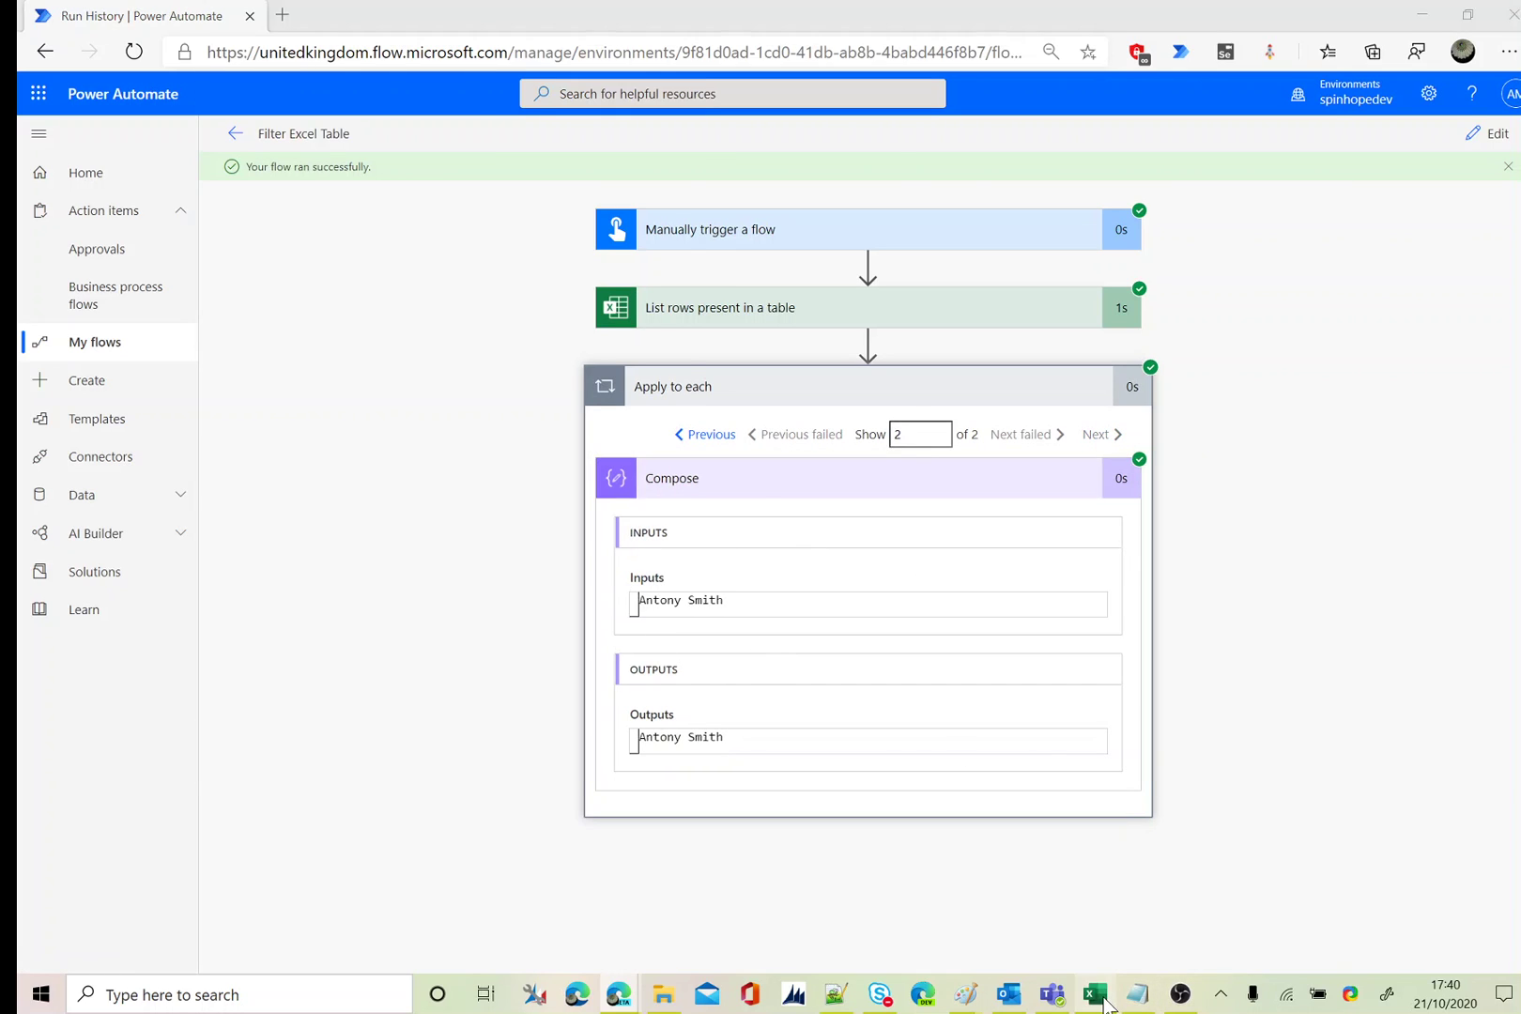
left_click(653, 384)
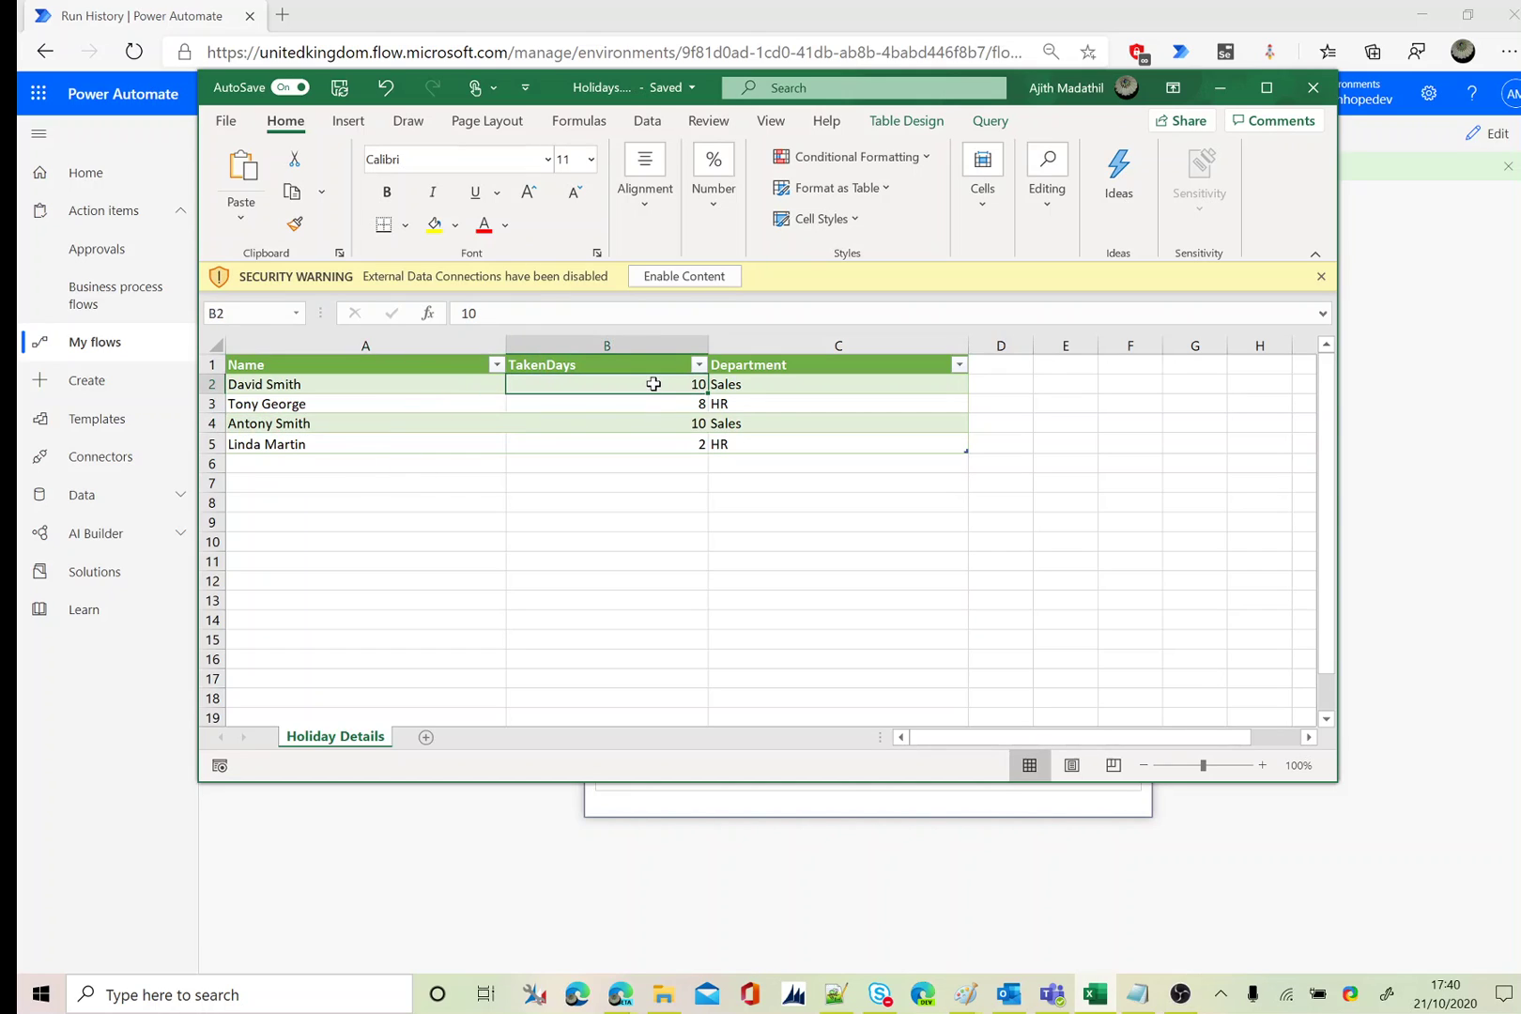
left_click(637, 422)
left_click(306, 429)
left_click(324, 383)
left_click(476, 892)
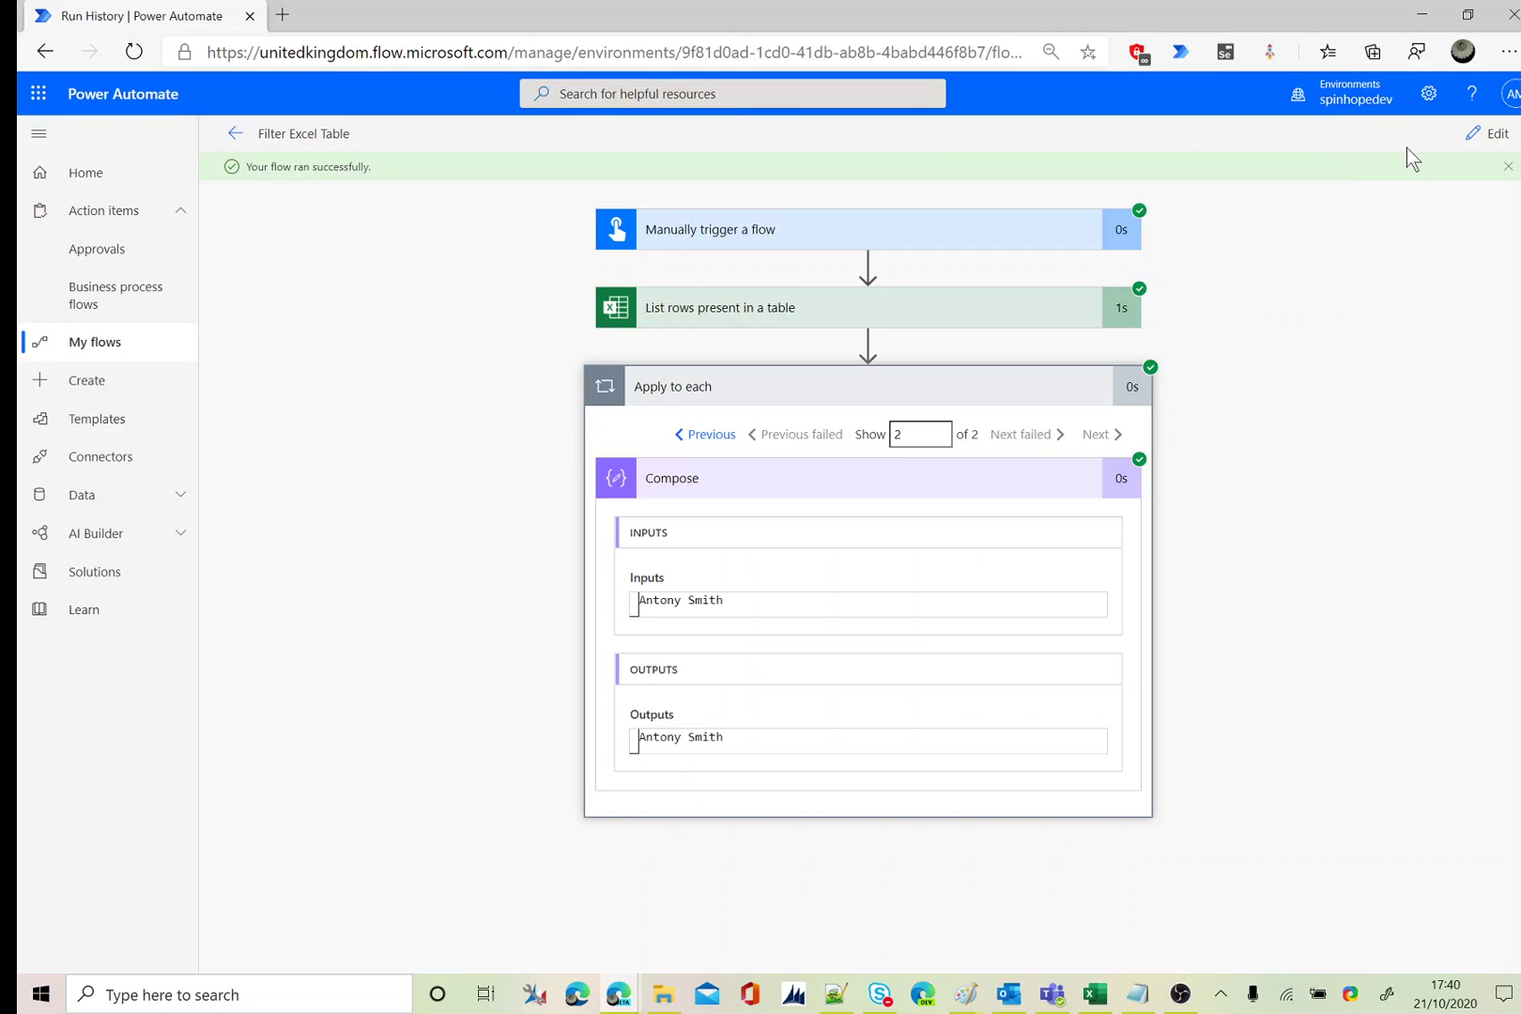
left_click(1487, 136)
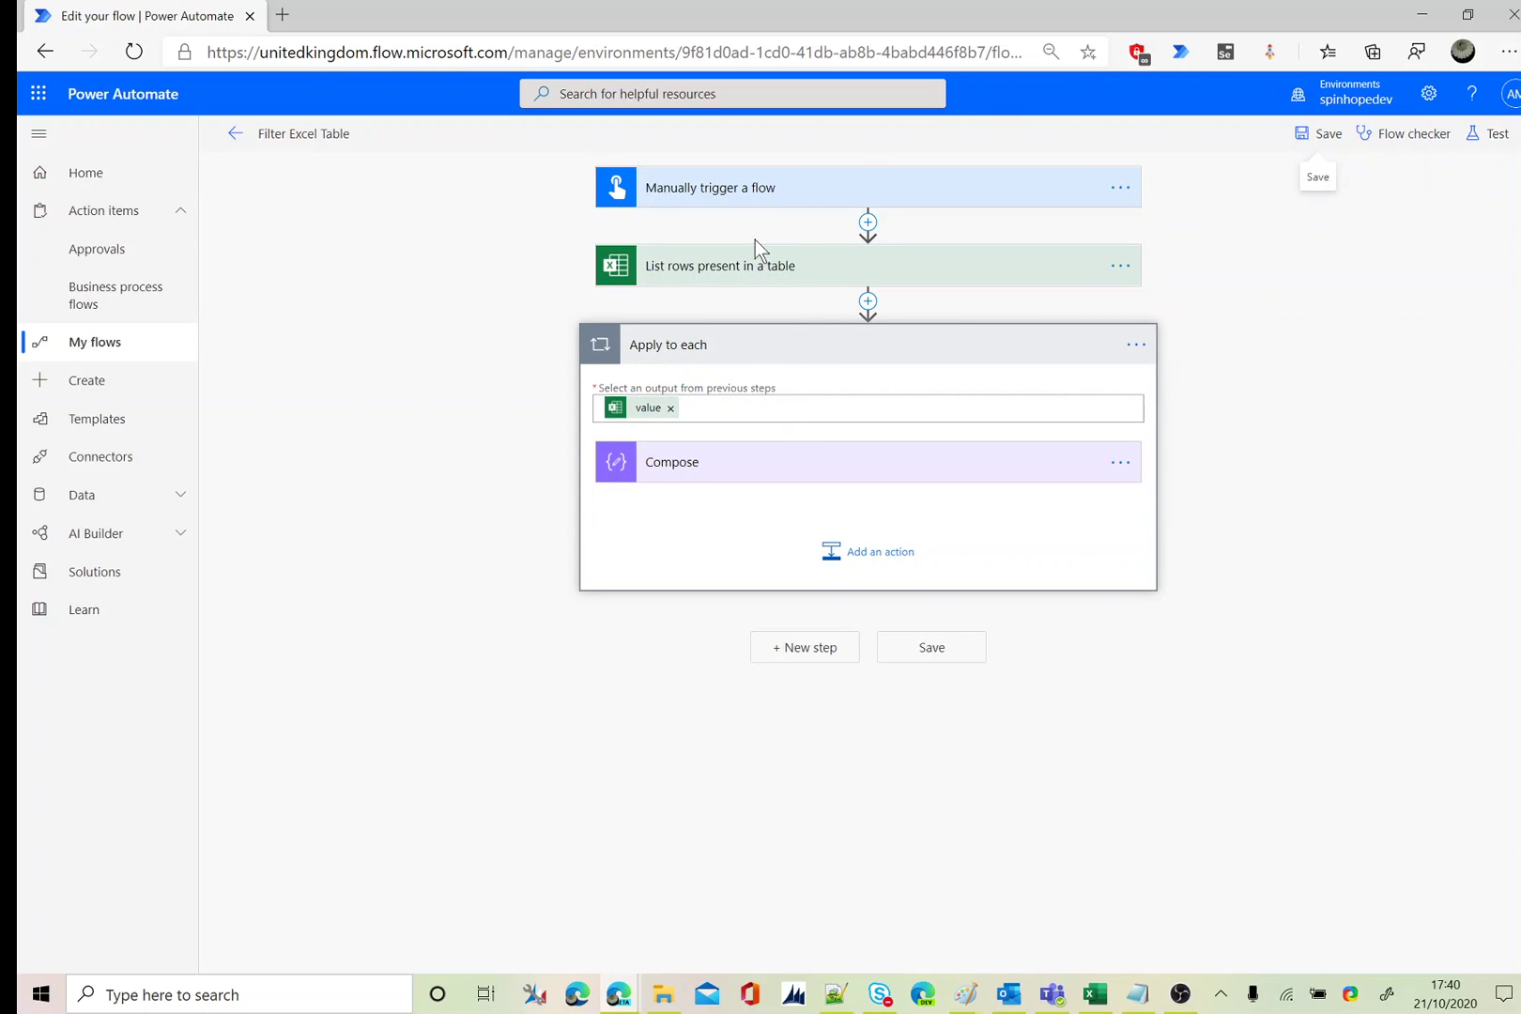
Change the Filter Query operator so it reads 'TakenDays gt 5'.
left_click(779, 278)
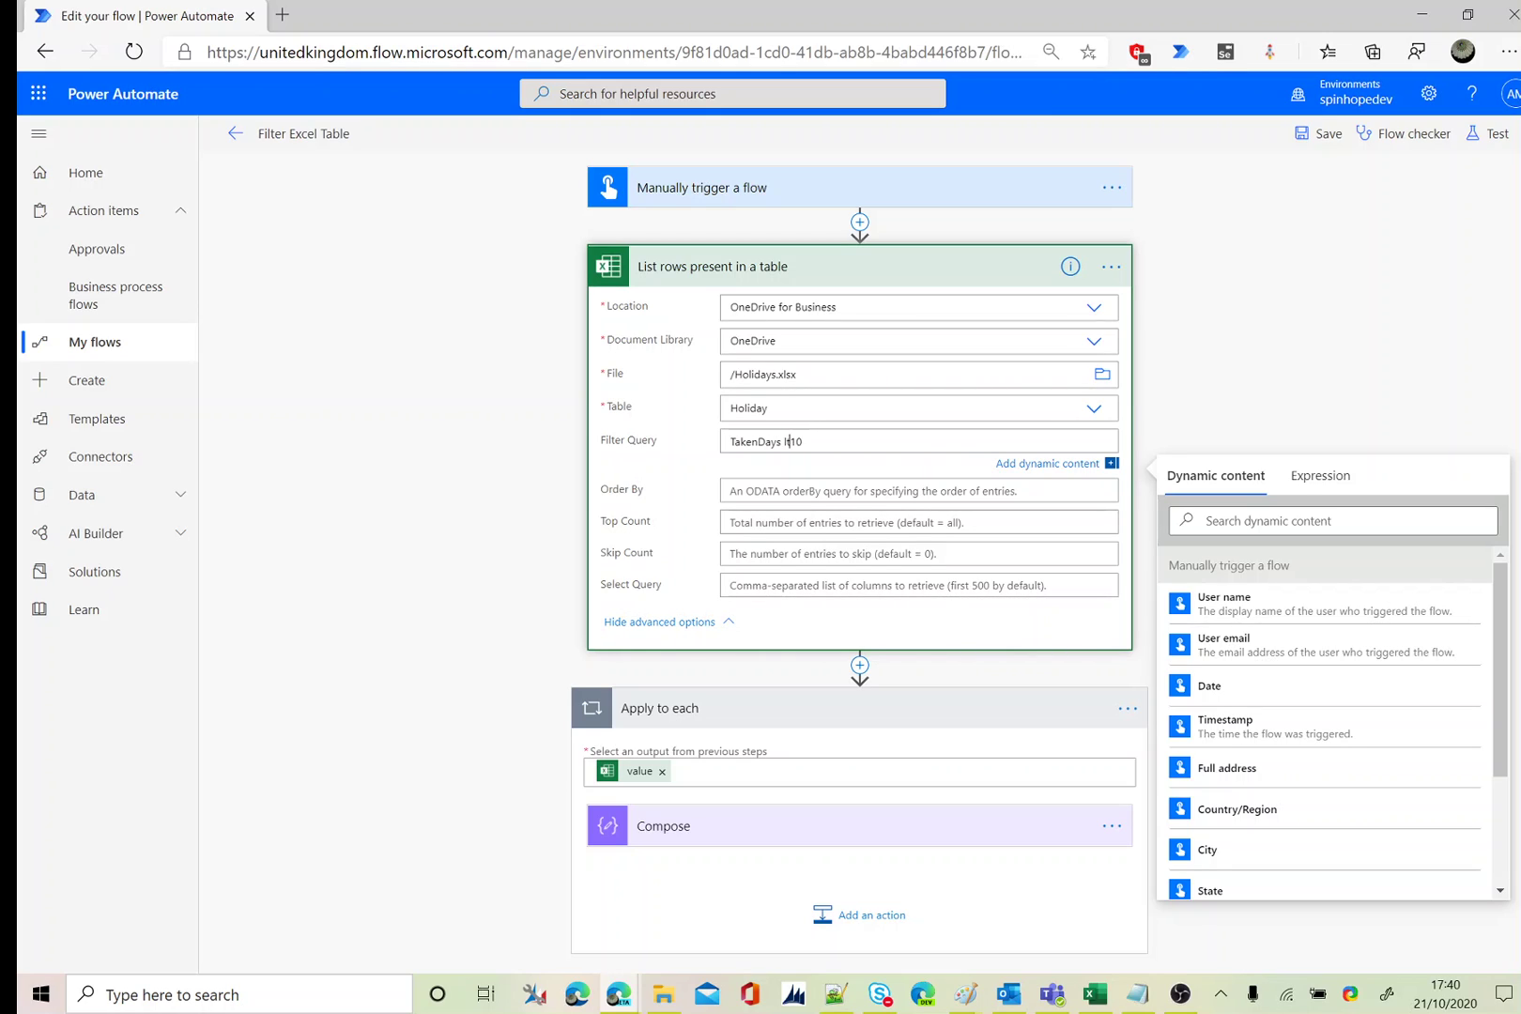
key("BackSpace")
type("e")
key("BackSpace")
key("BackSpace")
type("ge")
key("BackSpace")
key("BackSpace")
type("gt")
key("End")
Compare the TakenDays values (10, 8) in the Holidays workbook, then return to the flow.
left_click(1108, 995)
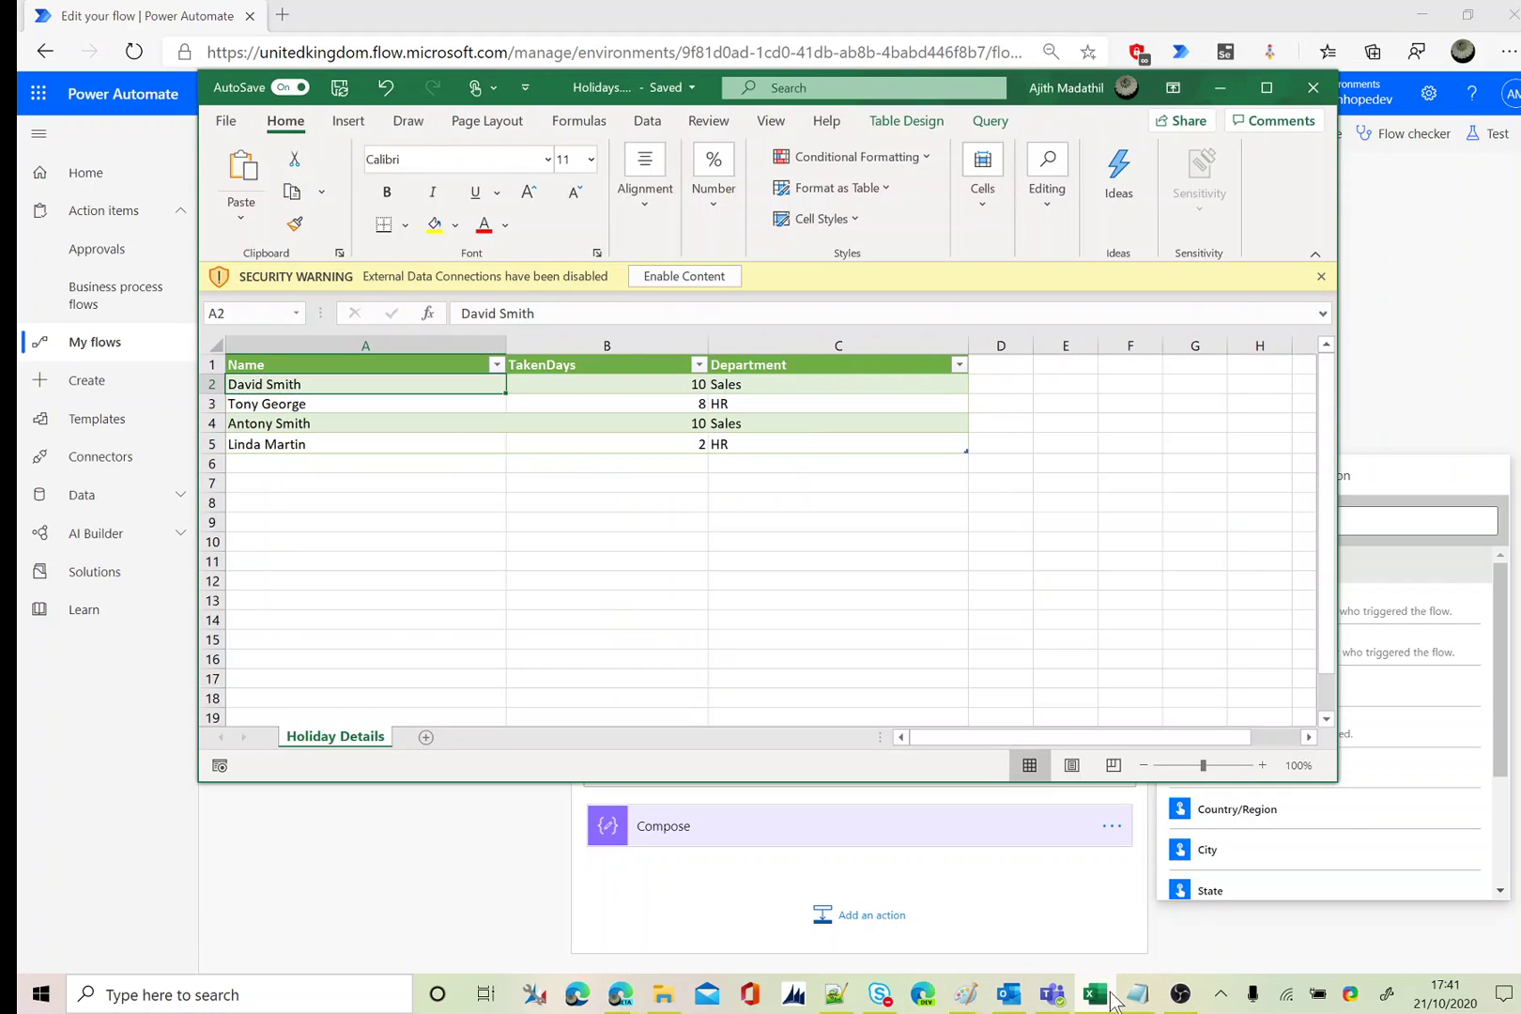
left_click(673, 422)
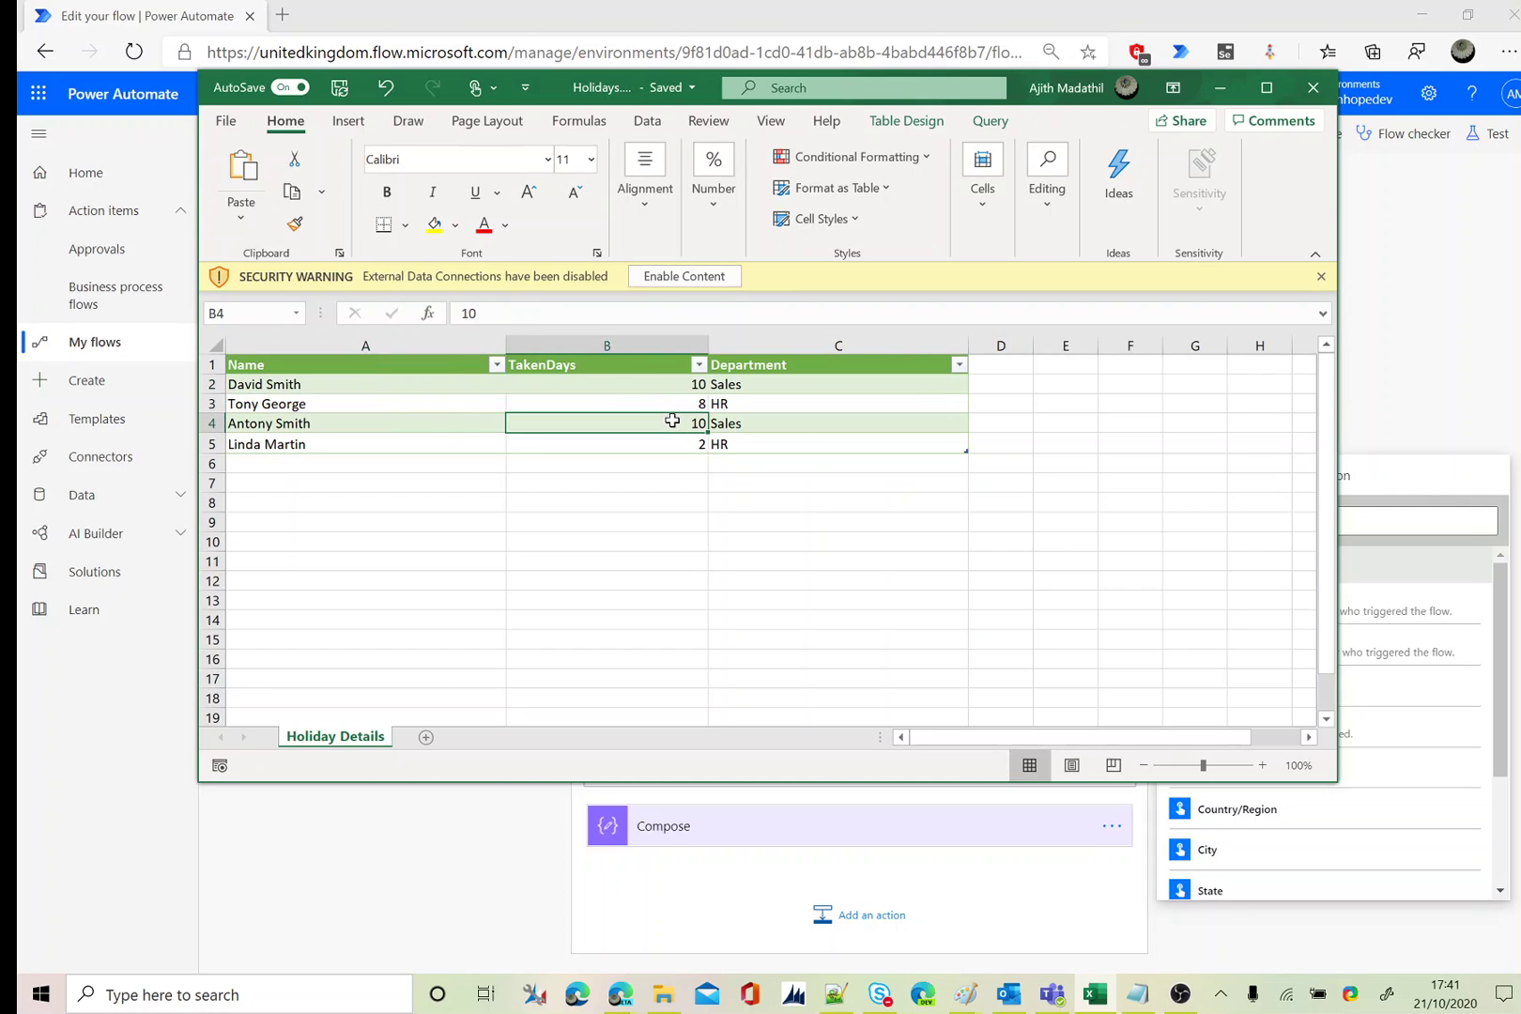
left_click(653, 388)
left_click(633, 406)
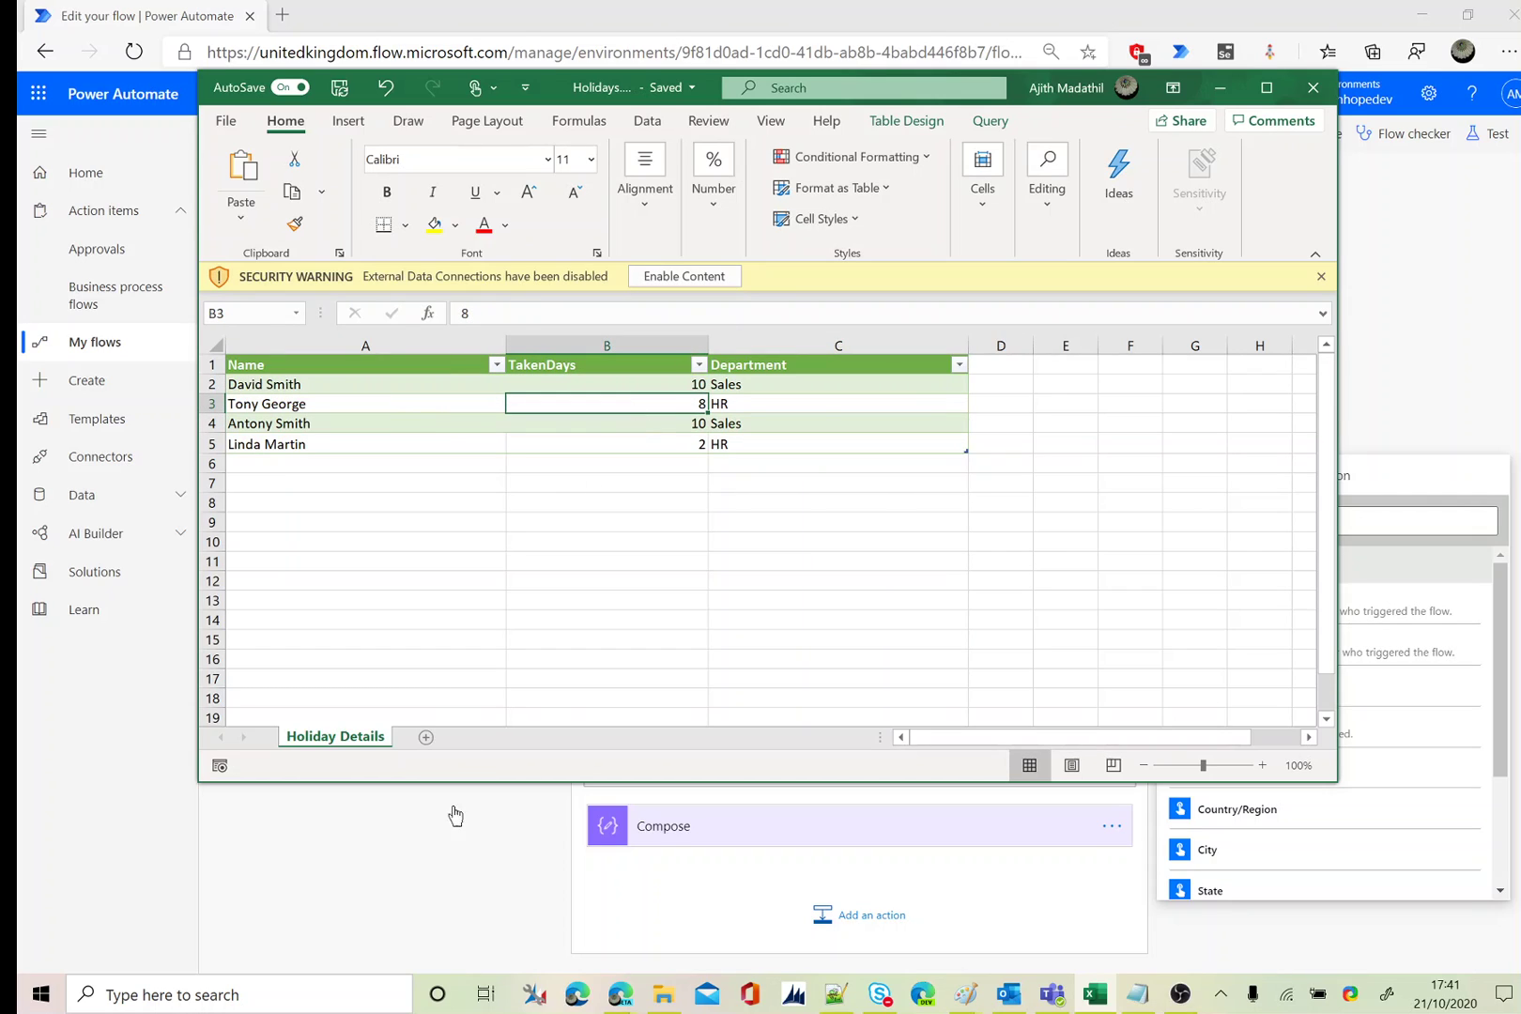
left_click(416, 914)
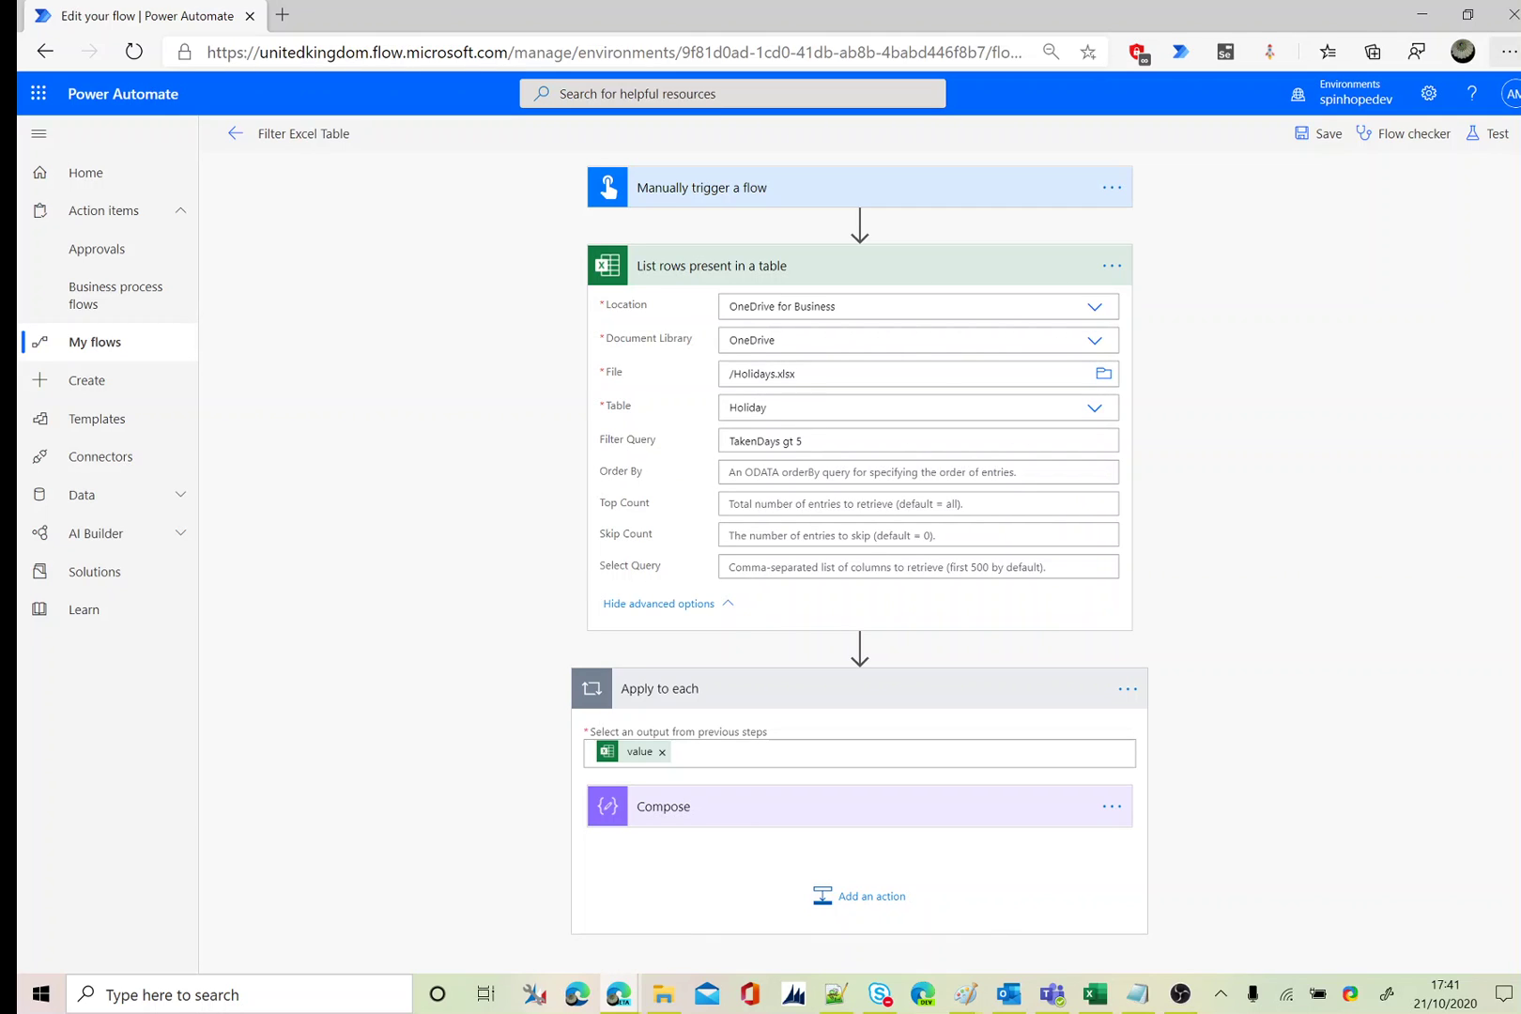
Save and test the flow with the gt filter, review the unsupported-operator error, then reopen the editor.
left_click(1484, 135)
left_click(1263, 246)
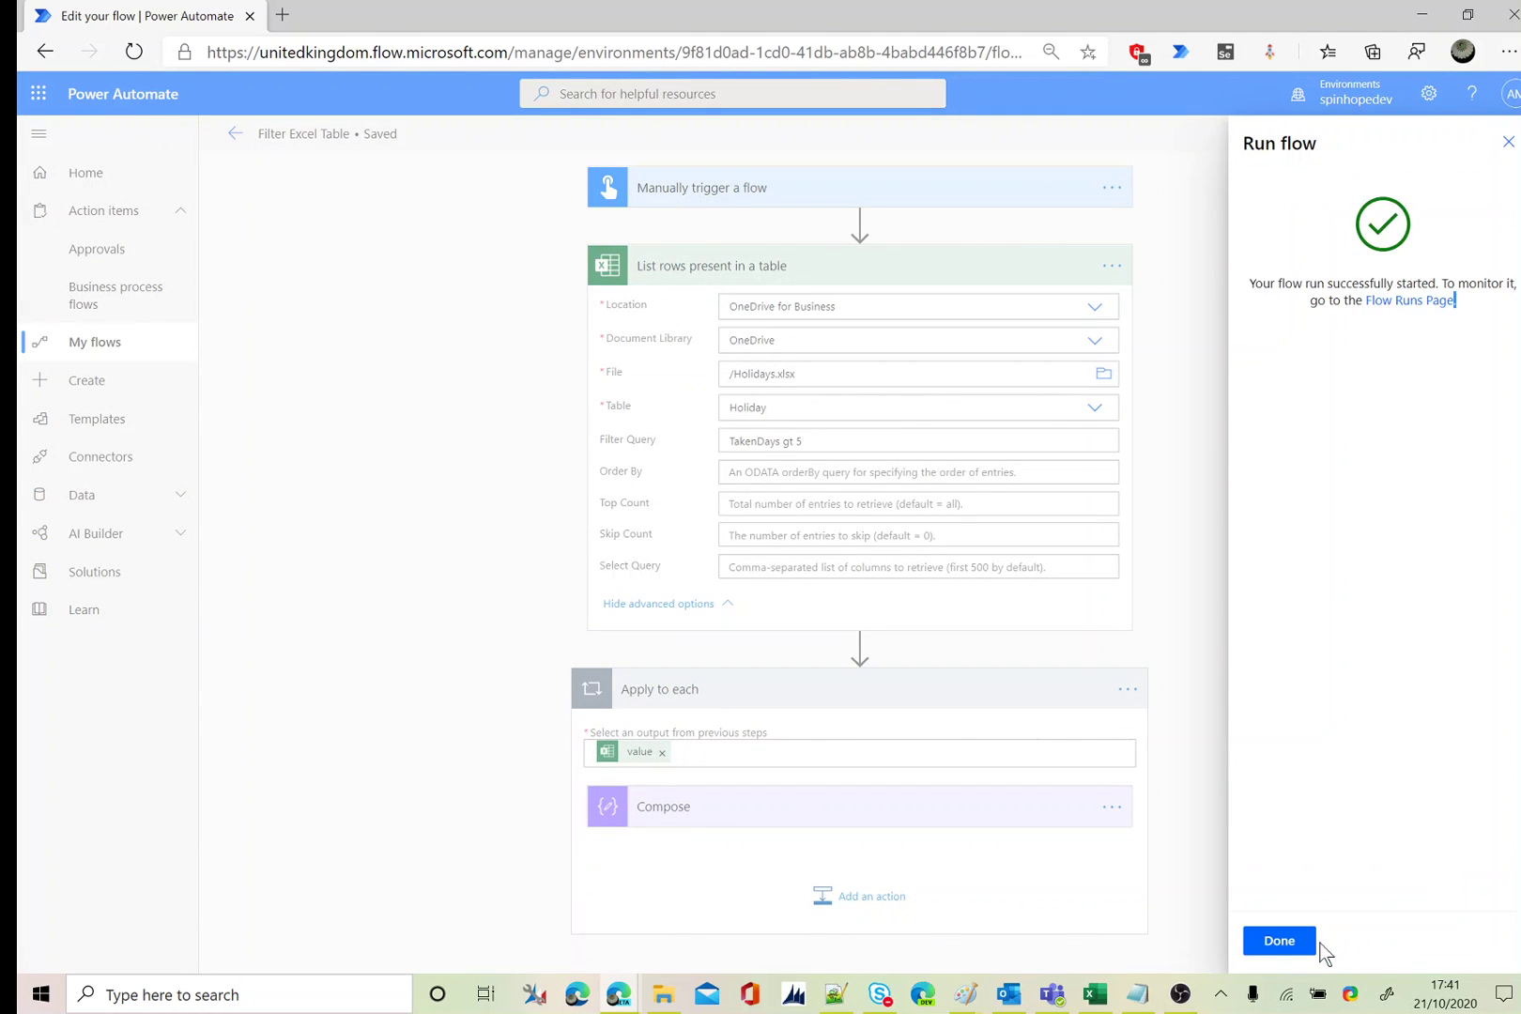
left_click(1306, 942)
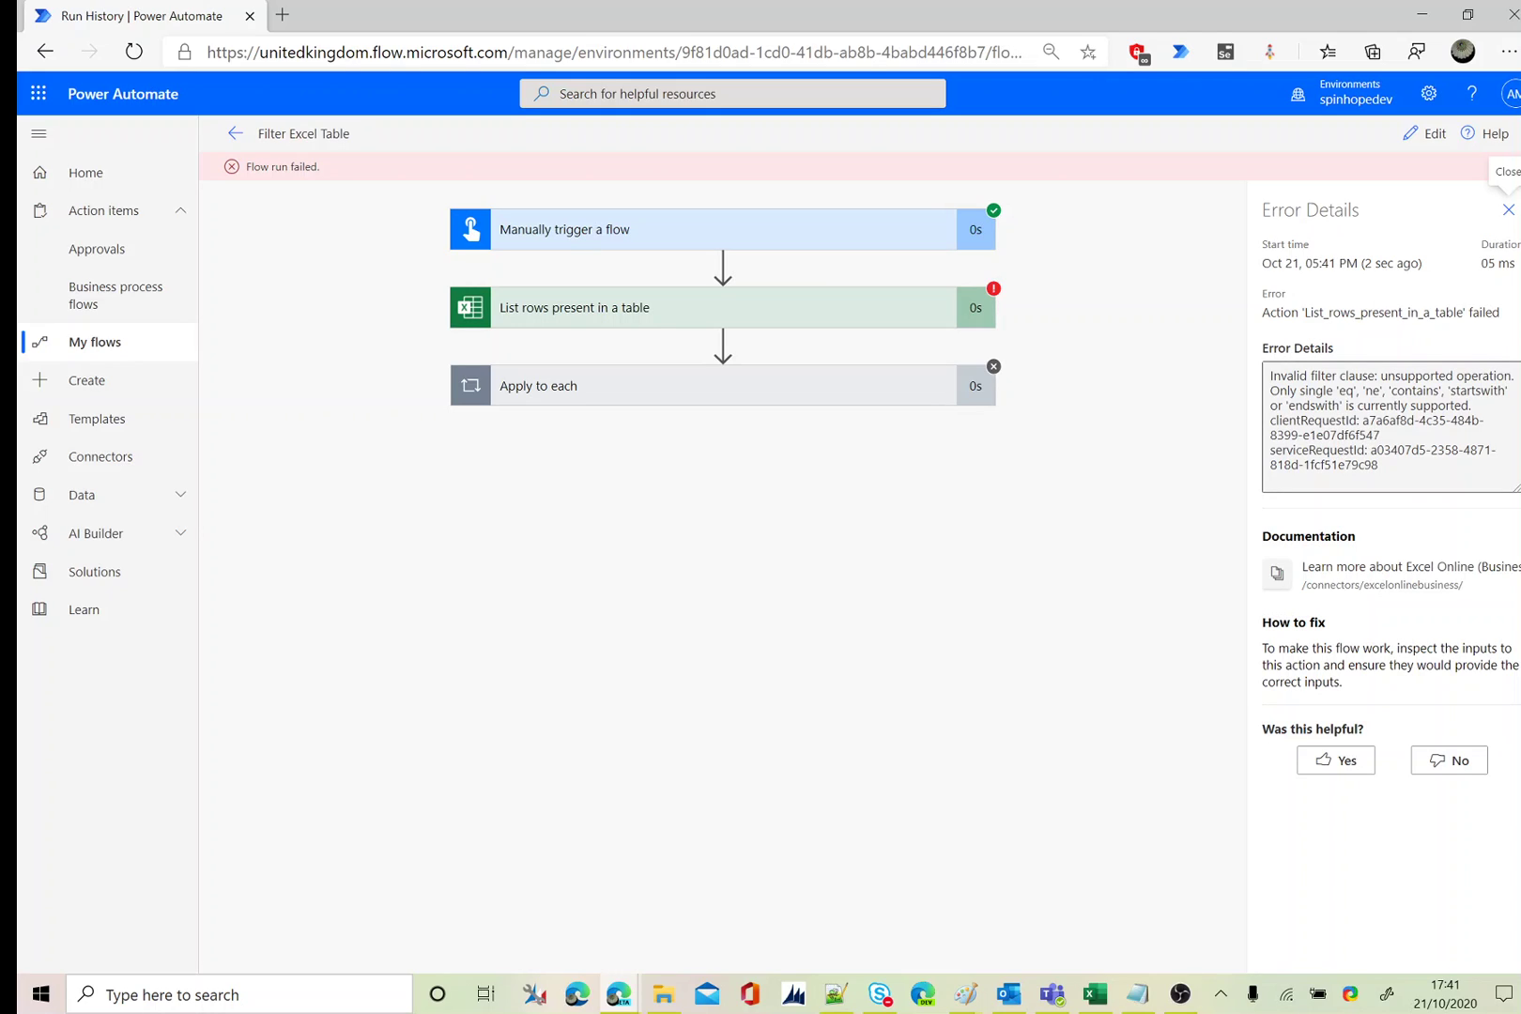
mouse_move(1351, 406)
left_mouse_down()
mouse_move(1284, 406)
mouse_move(1346, 391)
left_mouse_up()
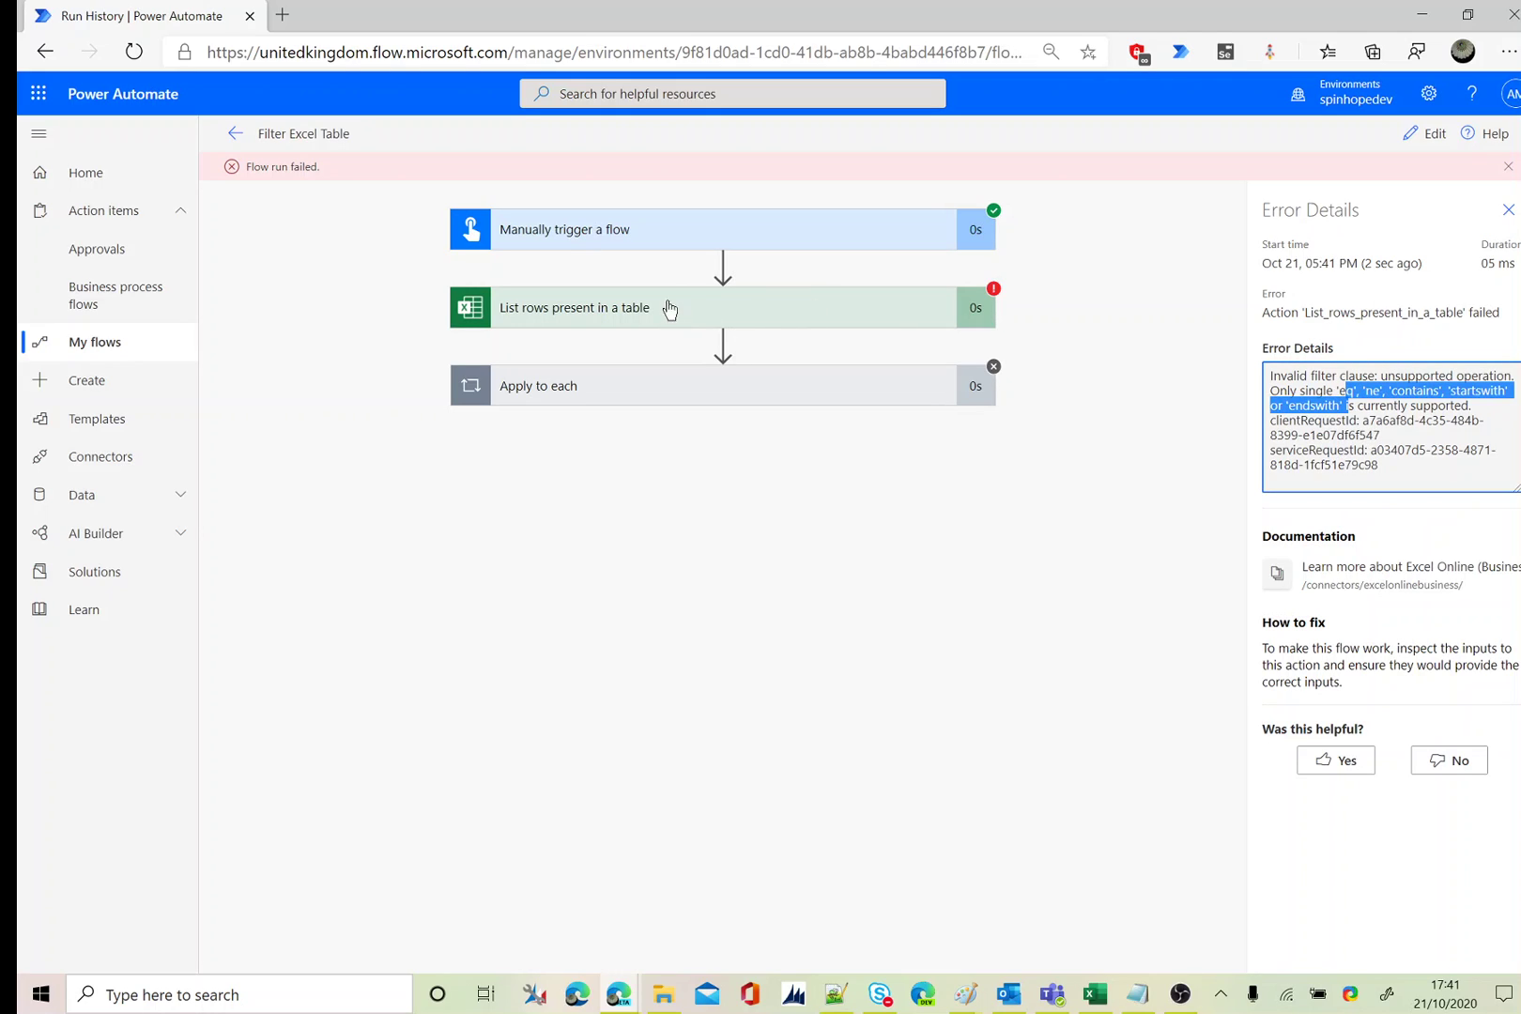
left_click(1435, 134)
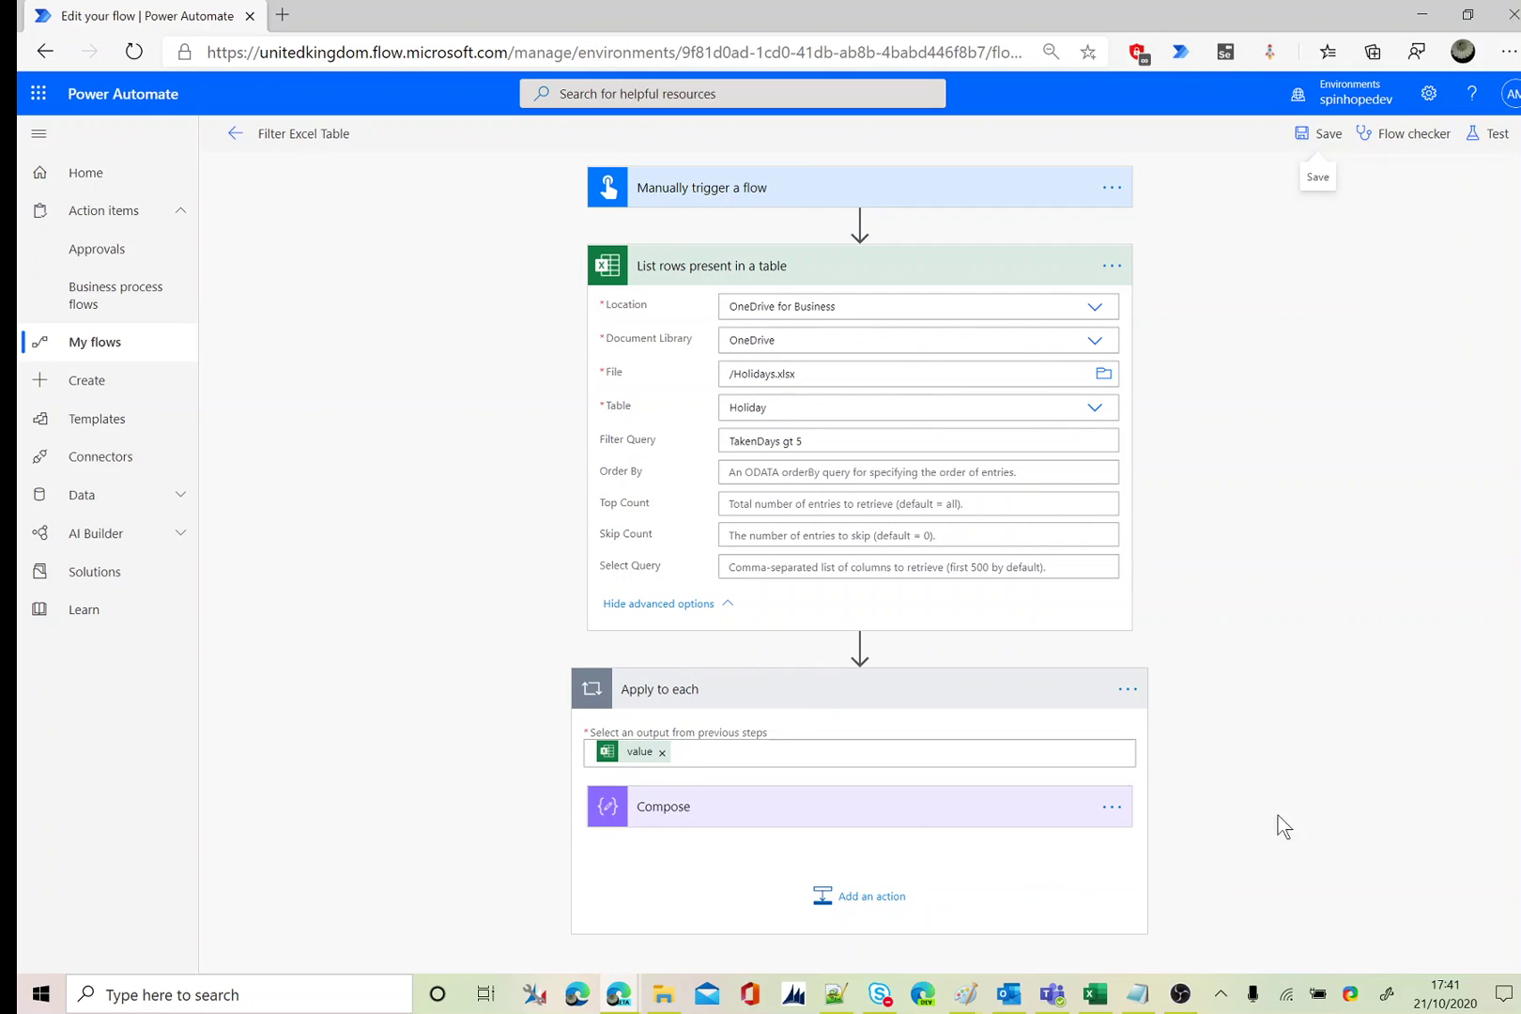
Delete the Apply to each step and clear the List rows Filter Query.
left_click(1131, 692)
left_click(1205, 915)
left_click(799, 566)
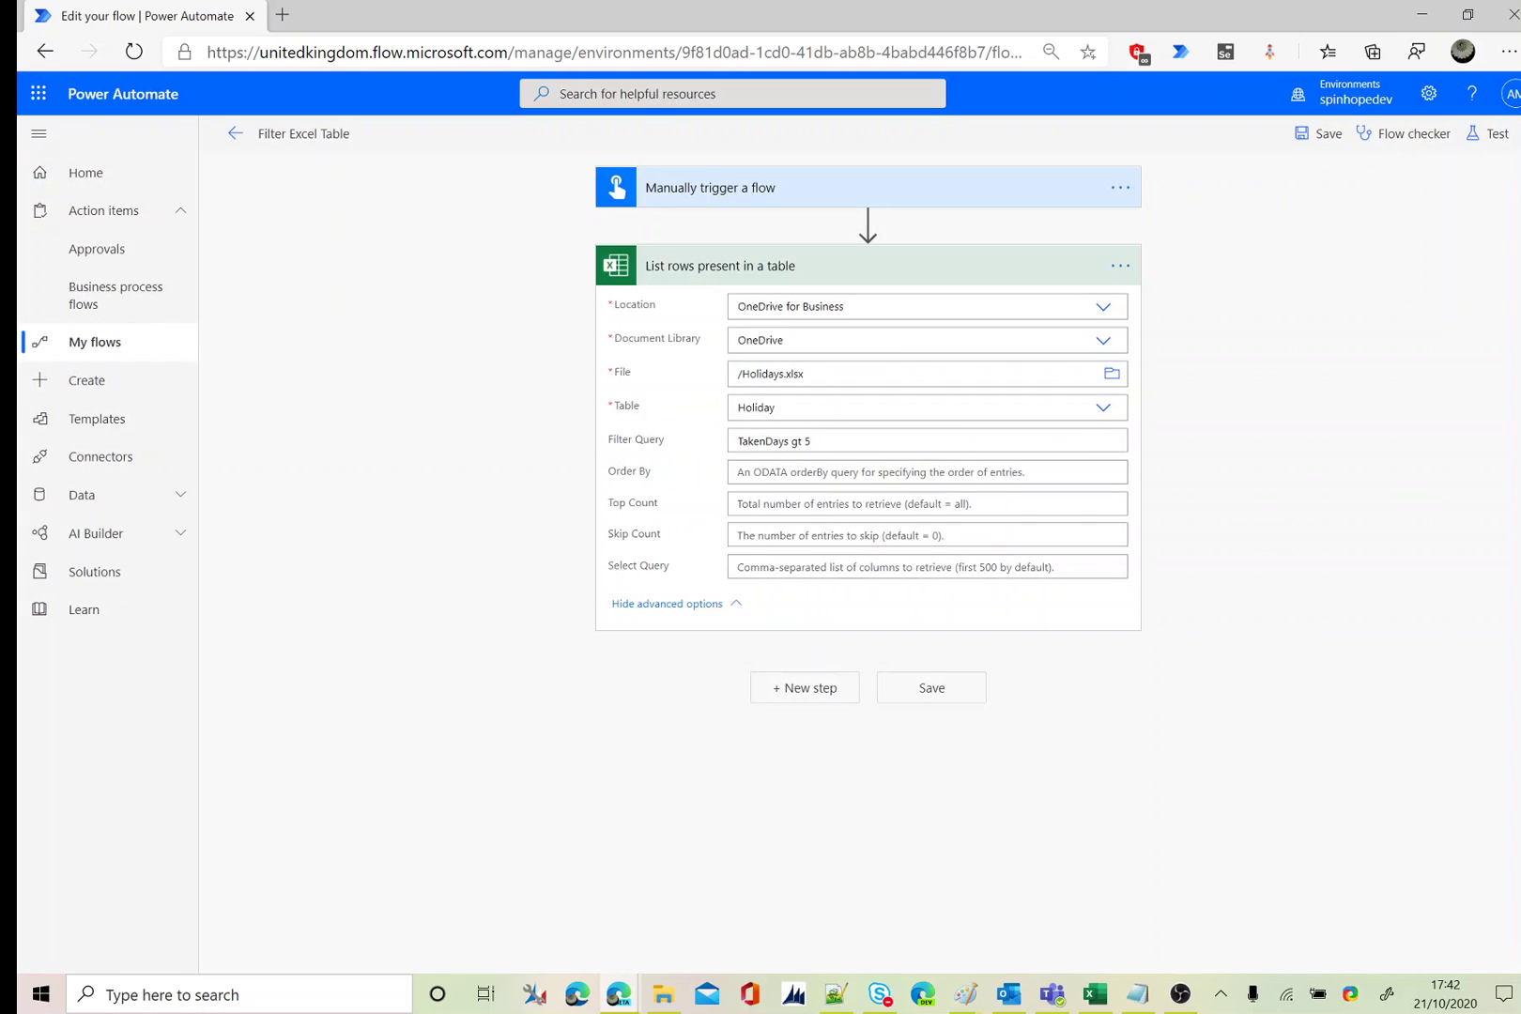
left_click_drag(812, 441, 427, 439)
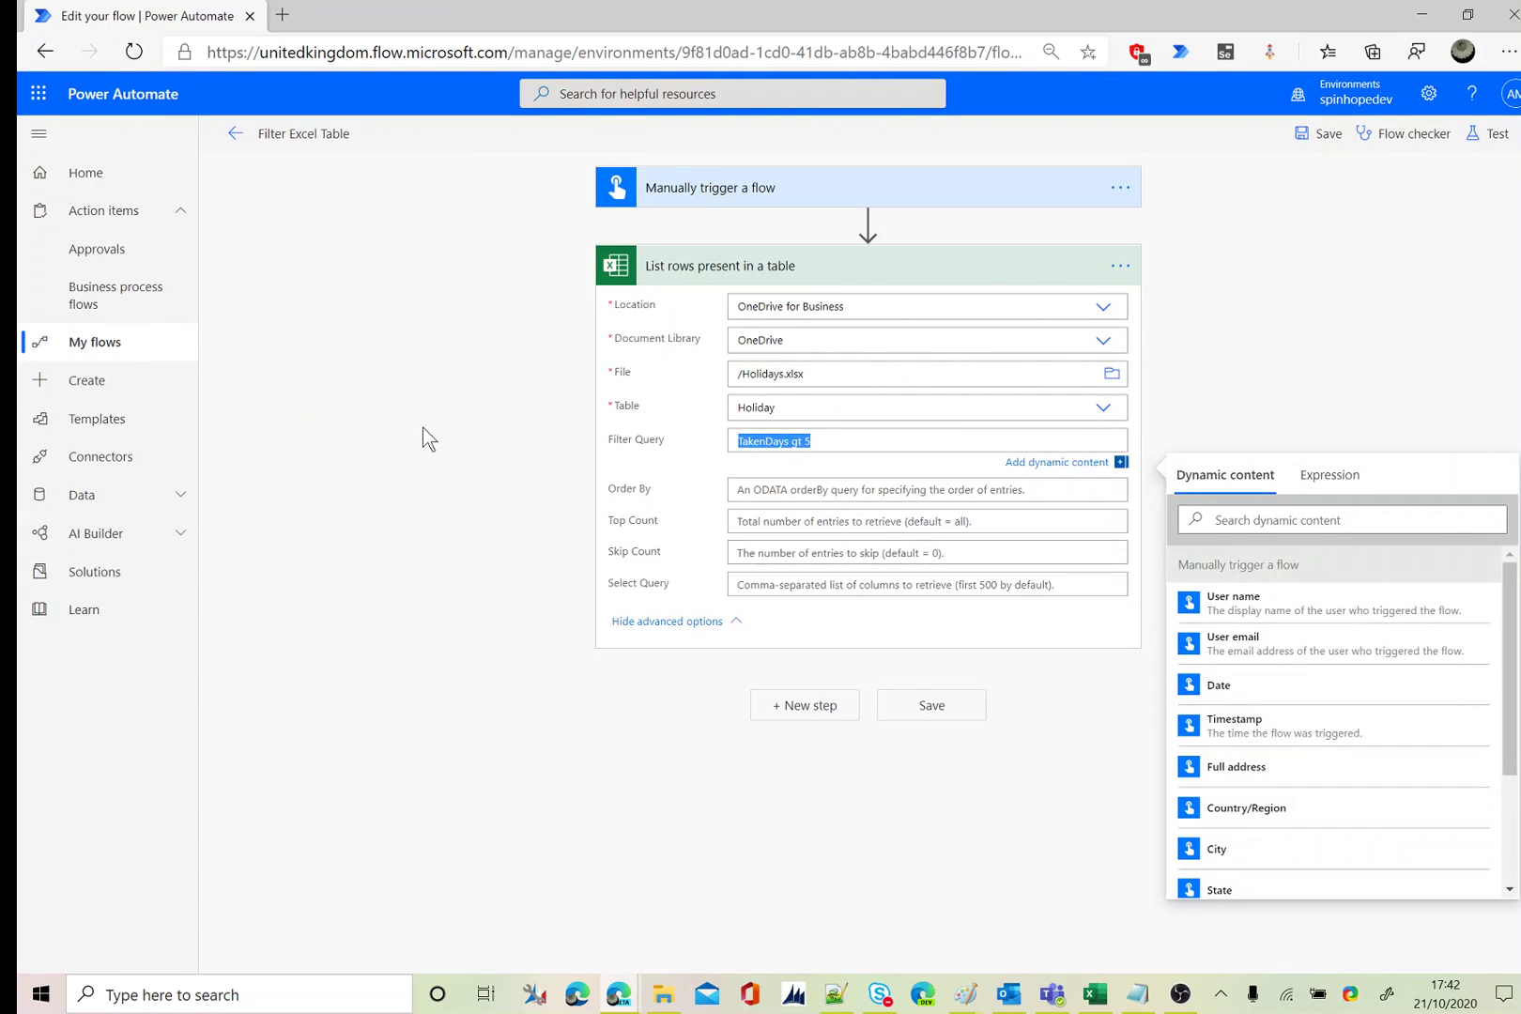
key("Delete")
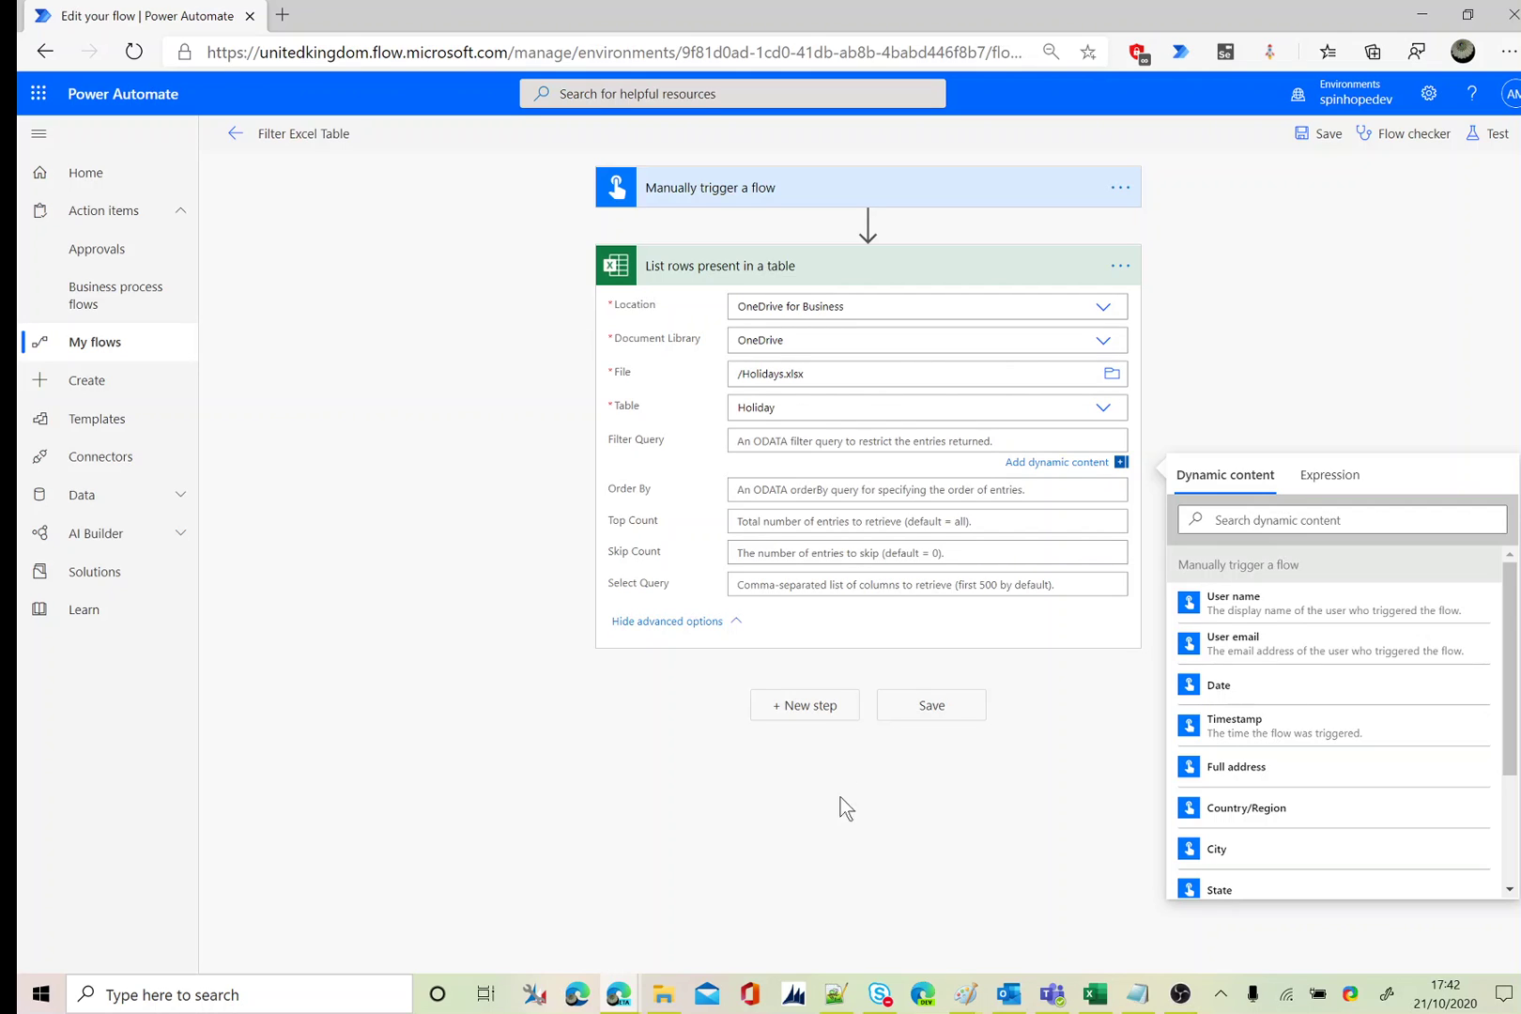
Add a Filter array step from value with condition TakenDays is greater than 10.
left_click(798, 709)
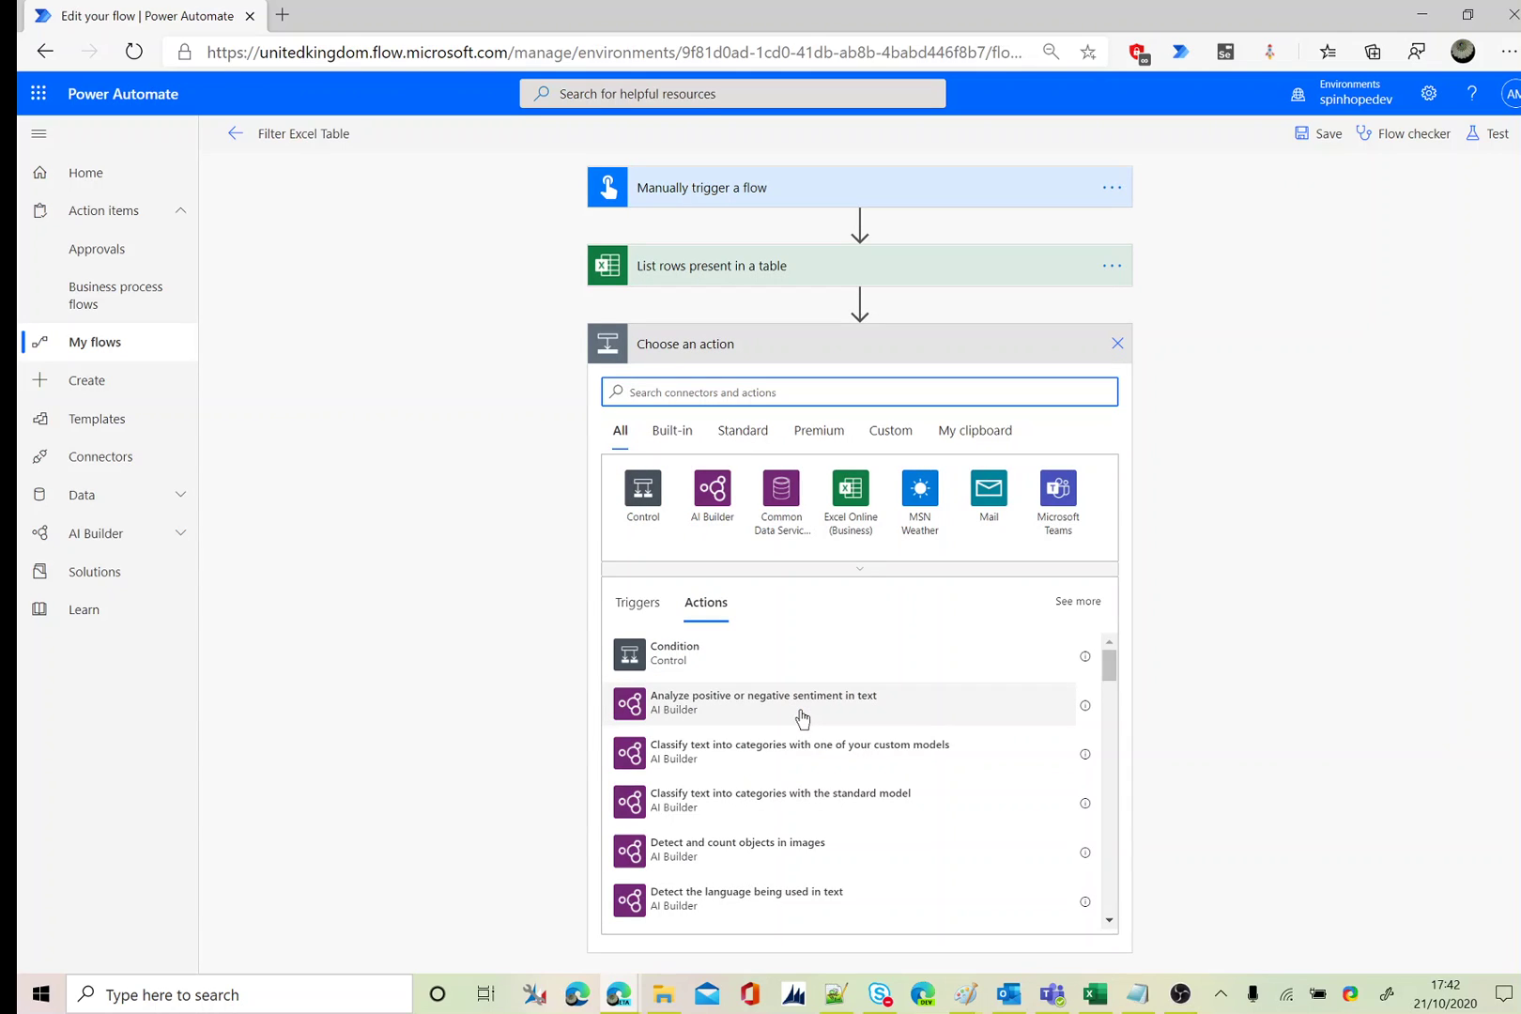
type("filter")
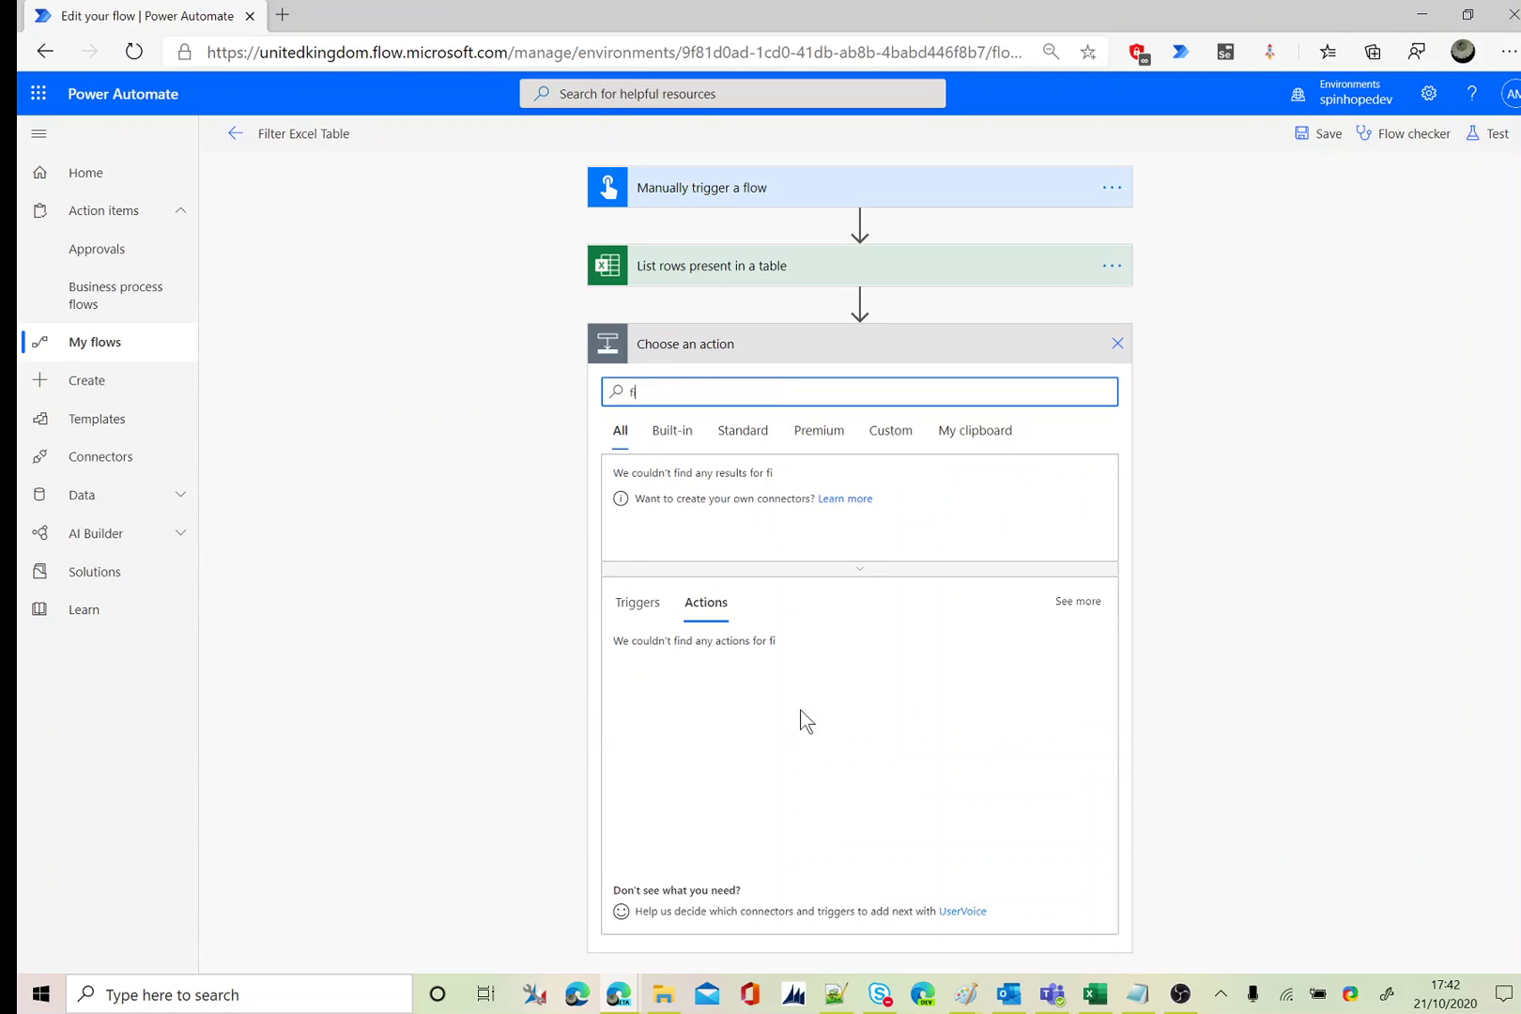
left_click(676, 654)
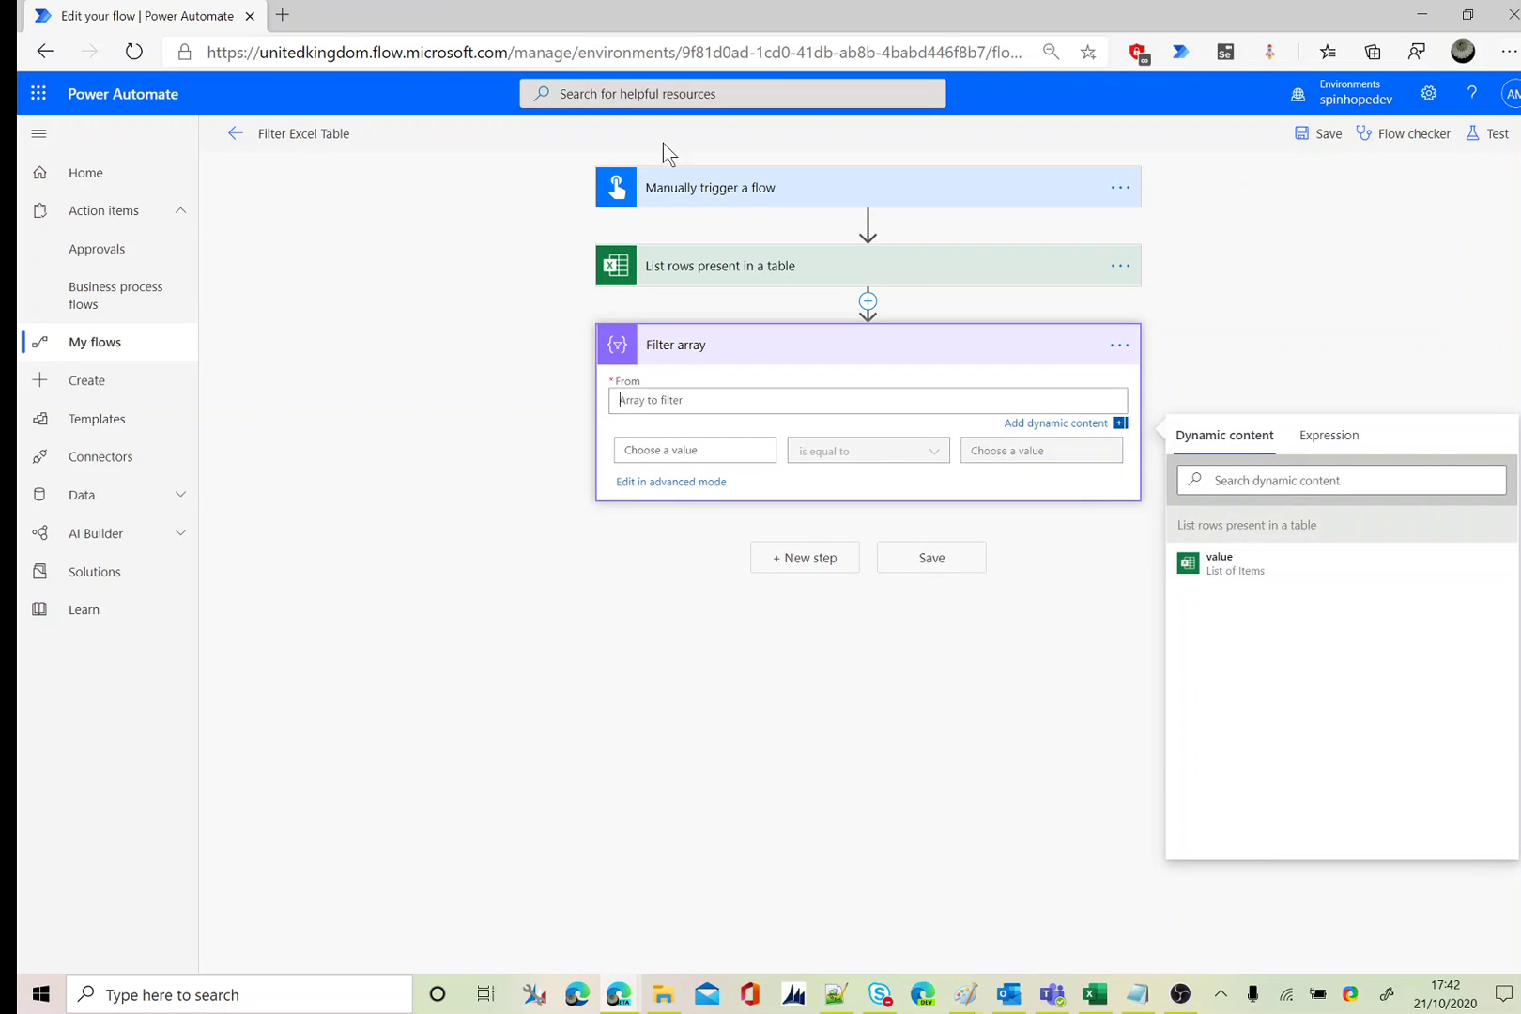
left_click(1221, 566)
left_click(674, 454)
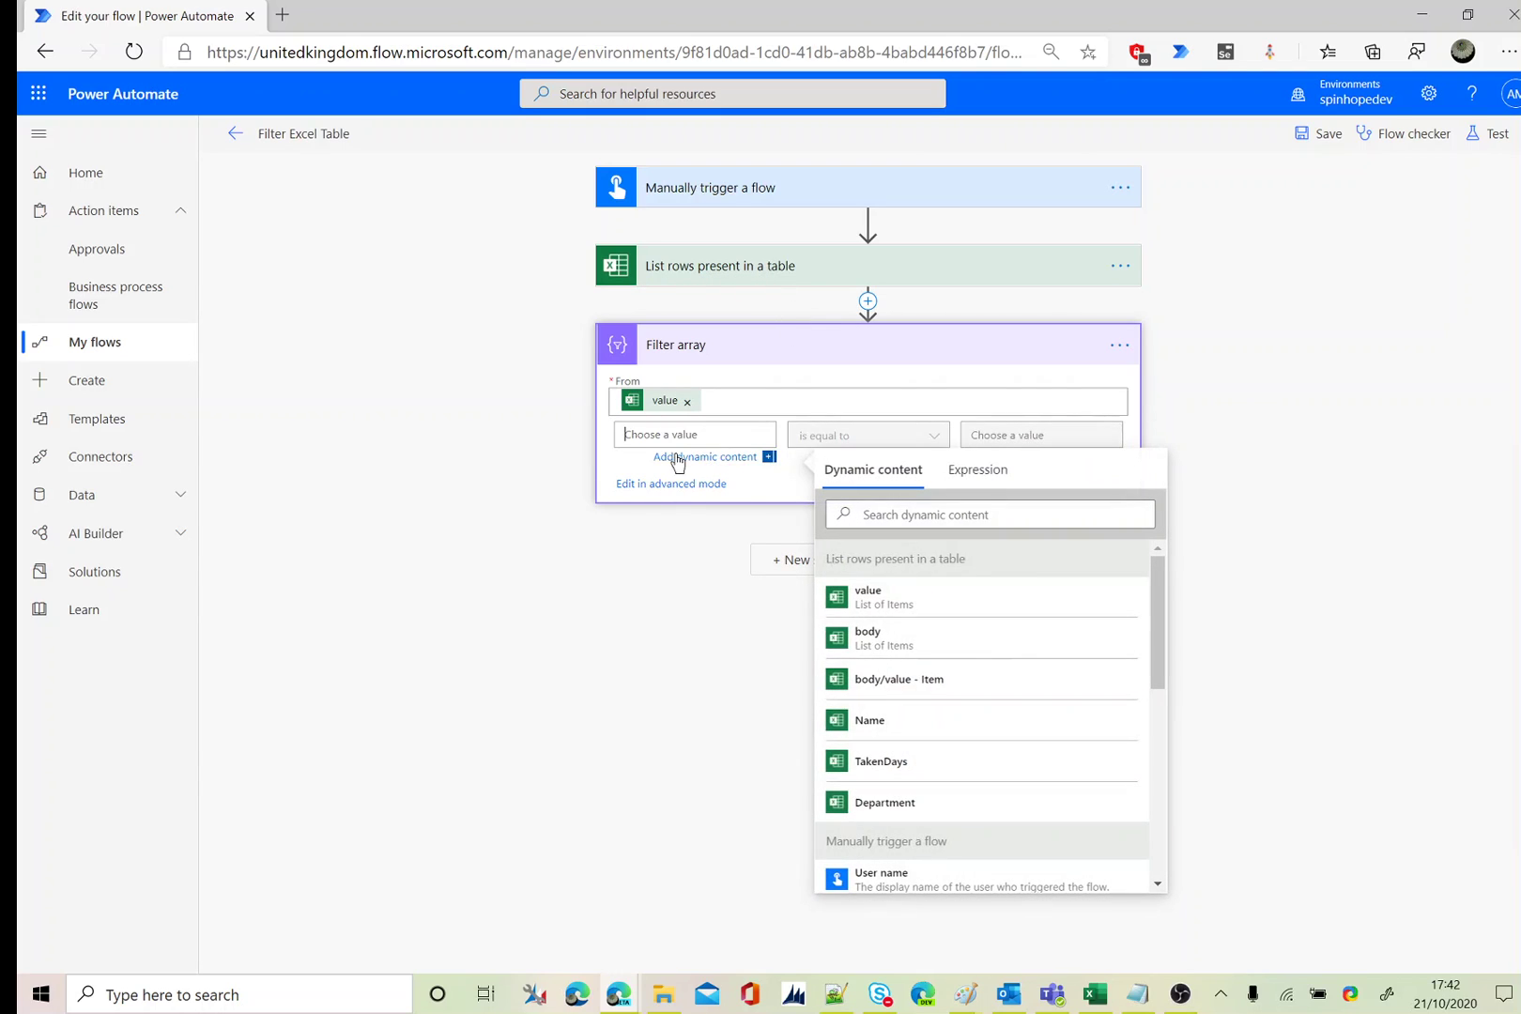
left_click(882, 766)
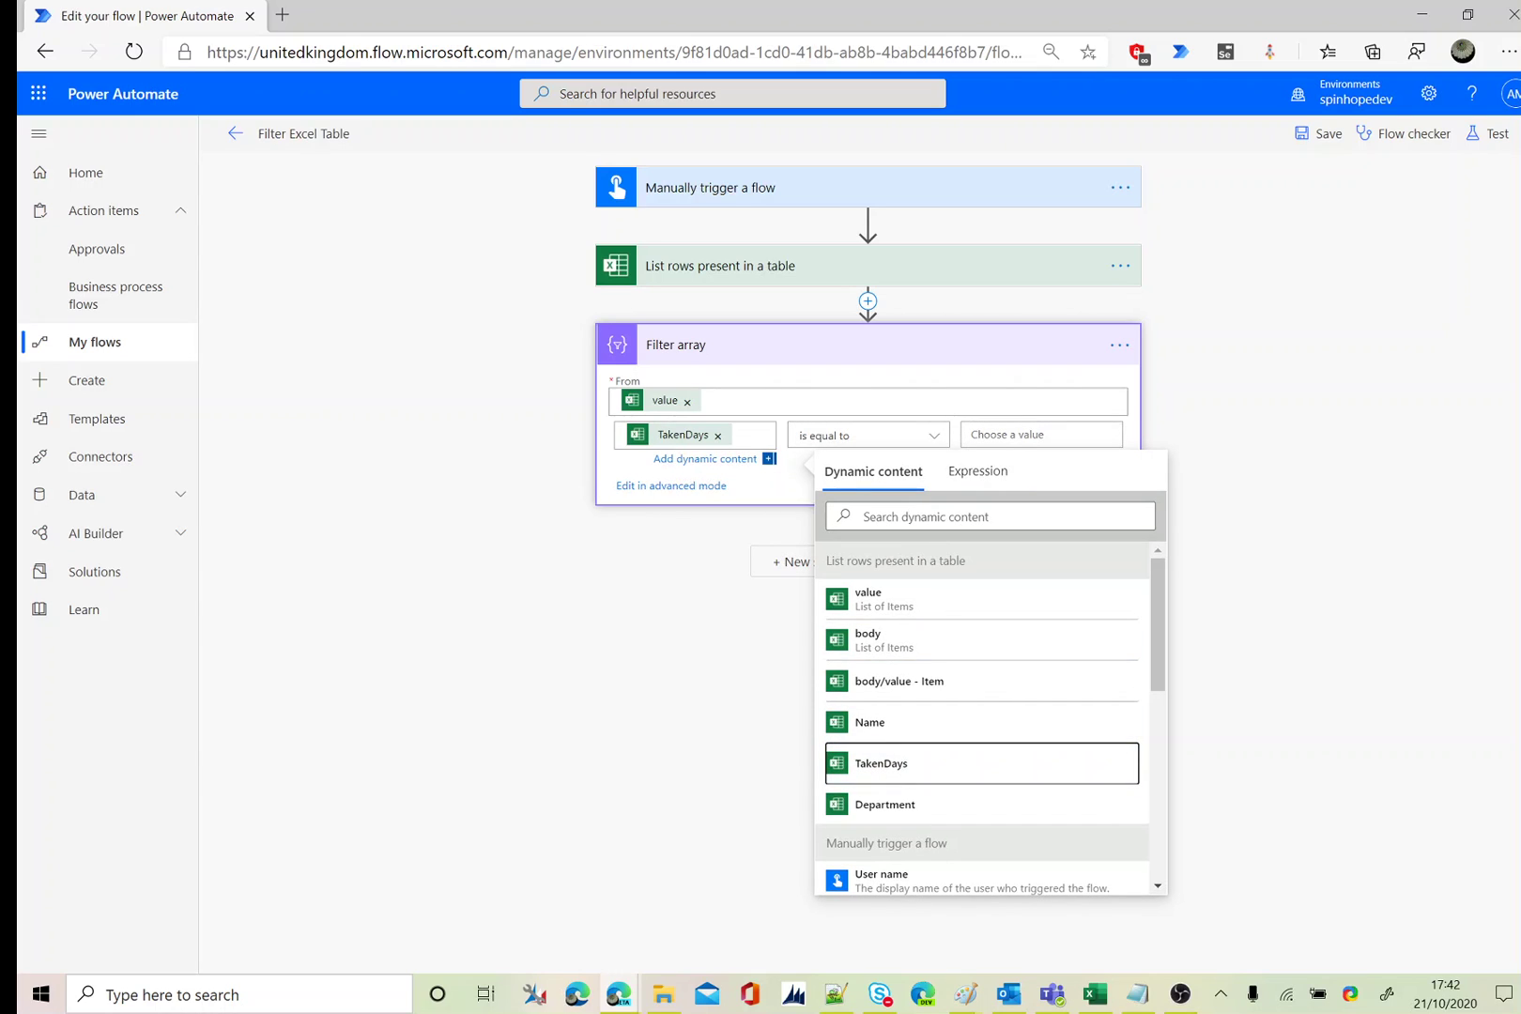
left_click(1040, 434)
type("10")
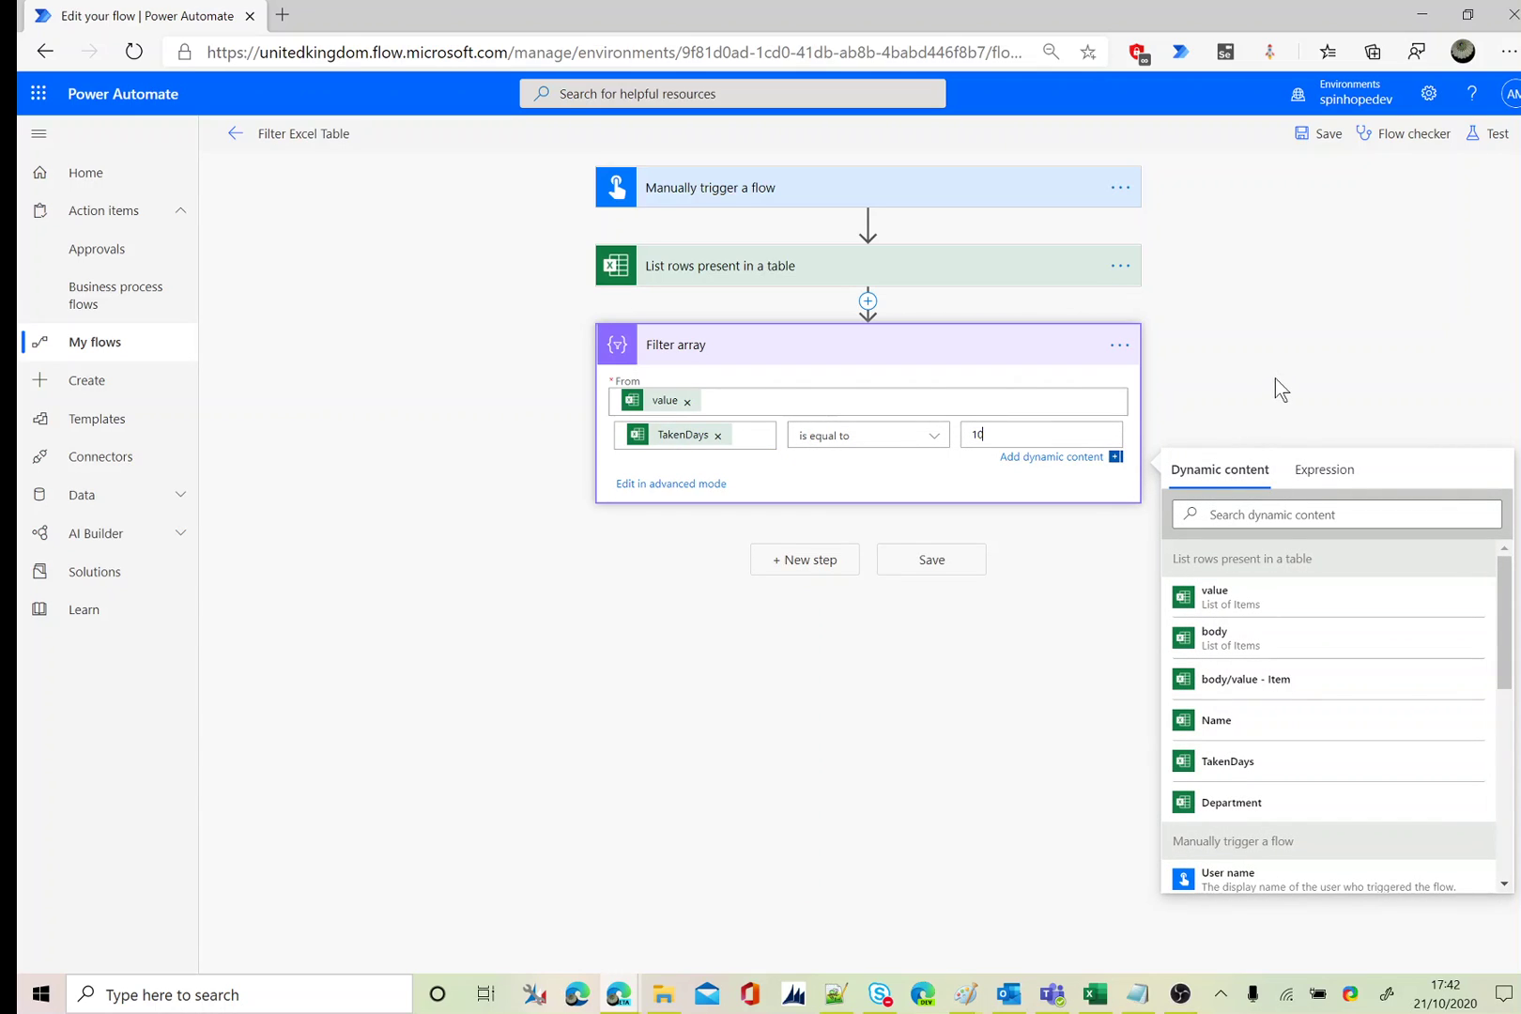
left_click(929, 449)
left_click(865, 590)
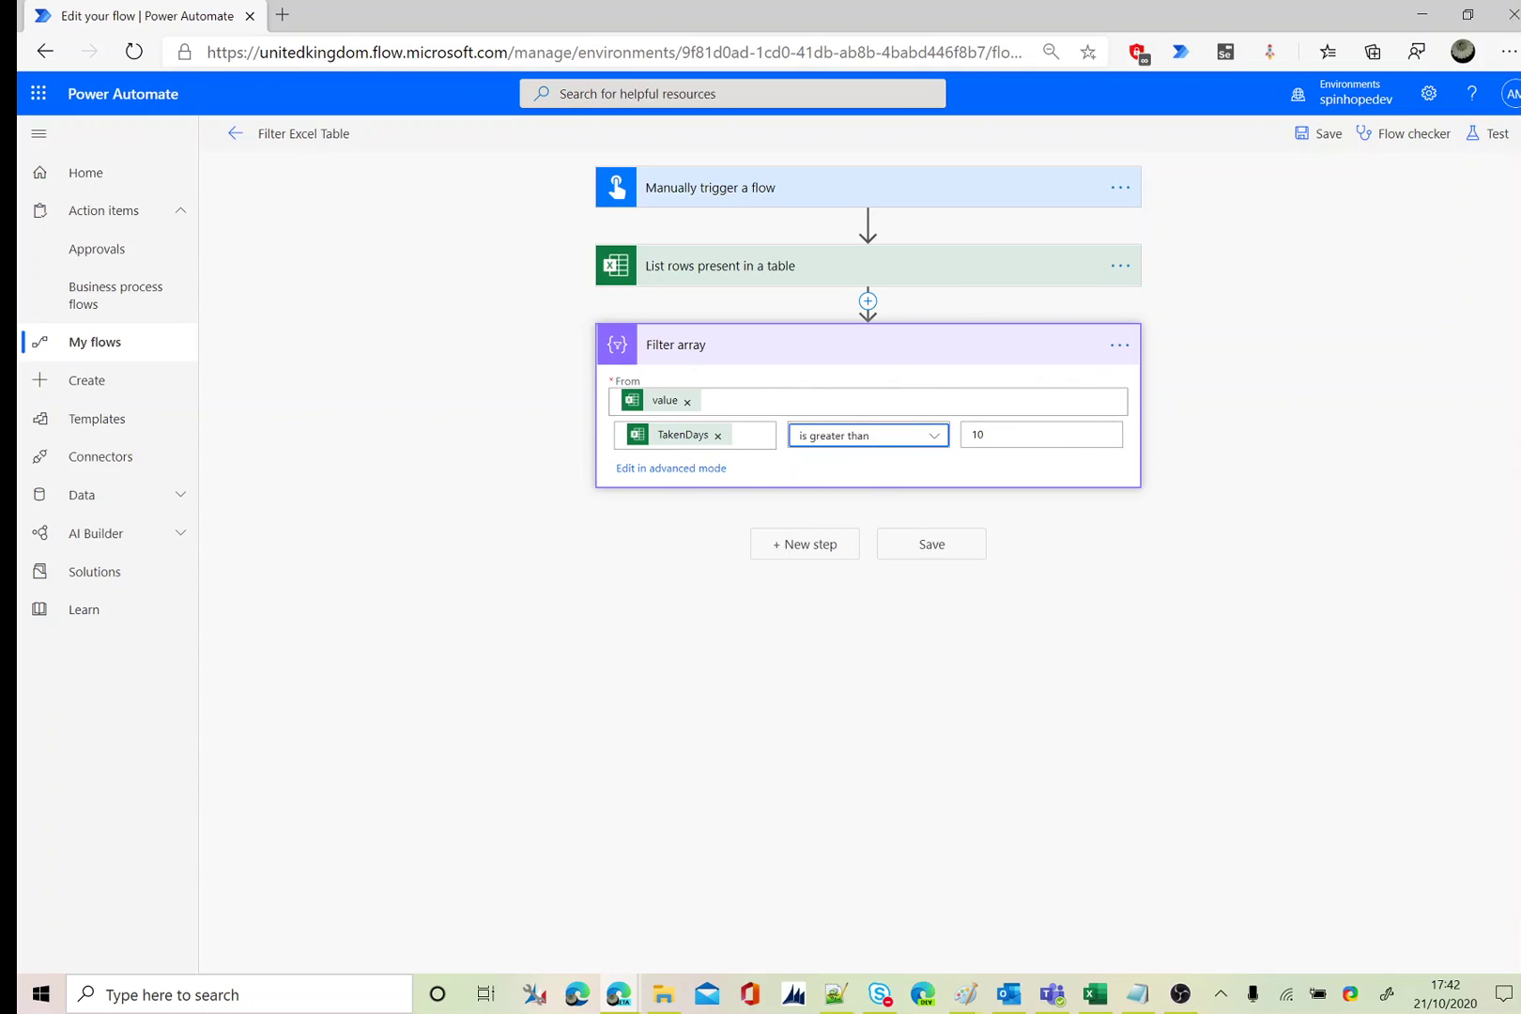
Save and test-run the flow, read the Filter array String-versus-Integer error, and reopen the editor.
left_click(1476, 133)
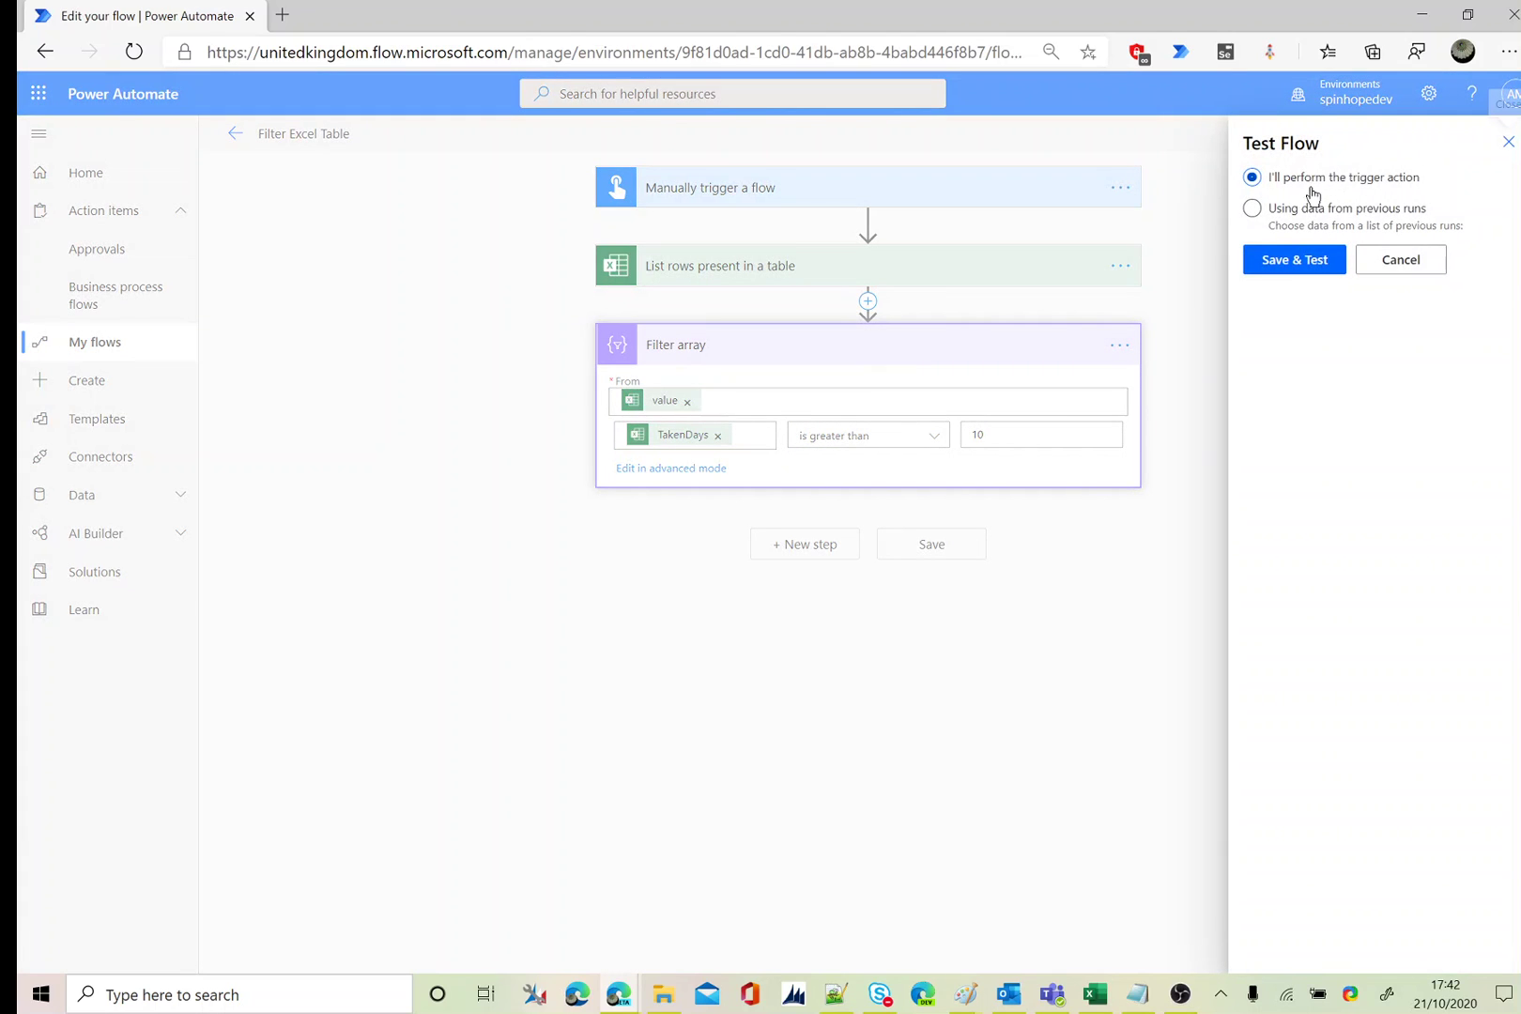
left_click(1298, 264)
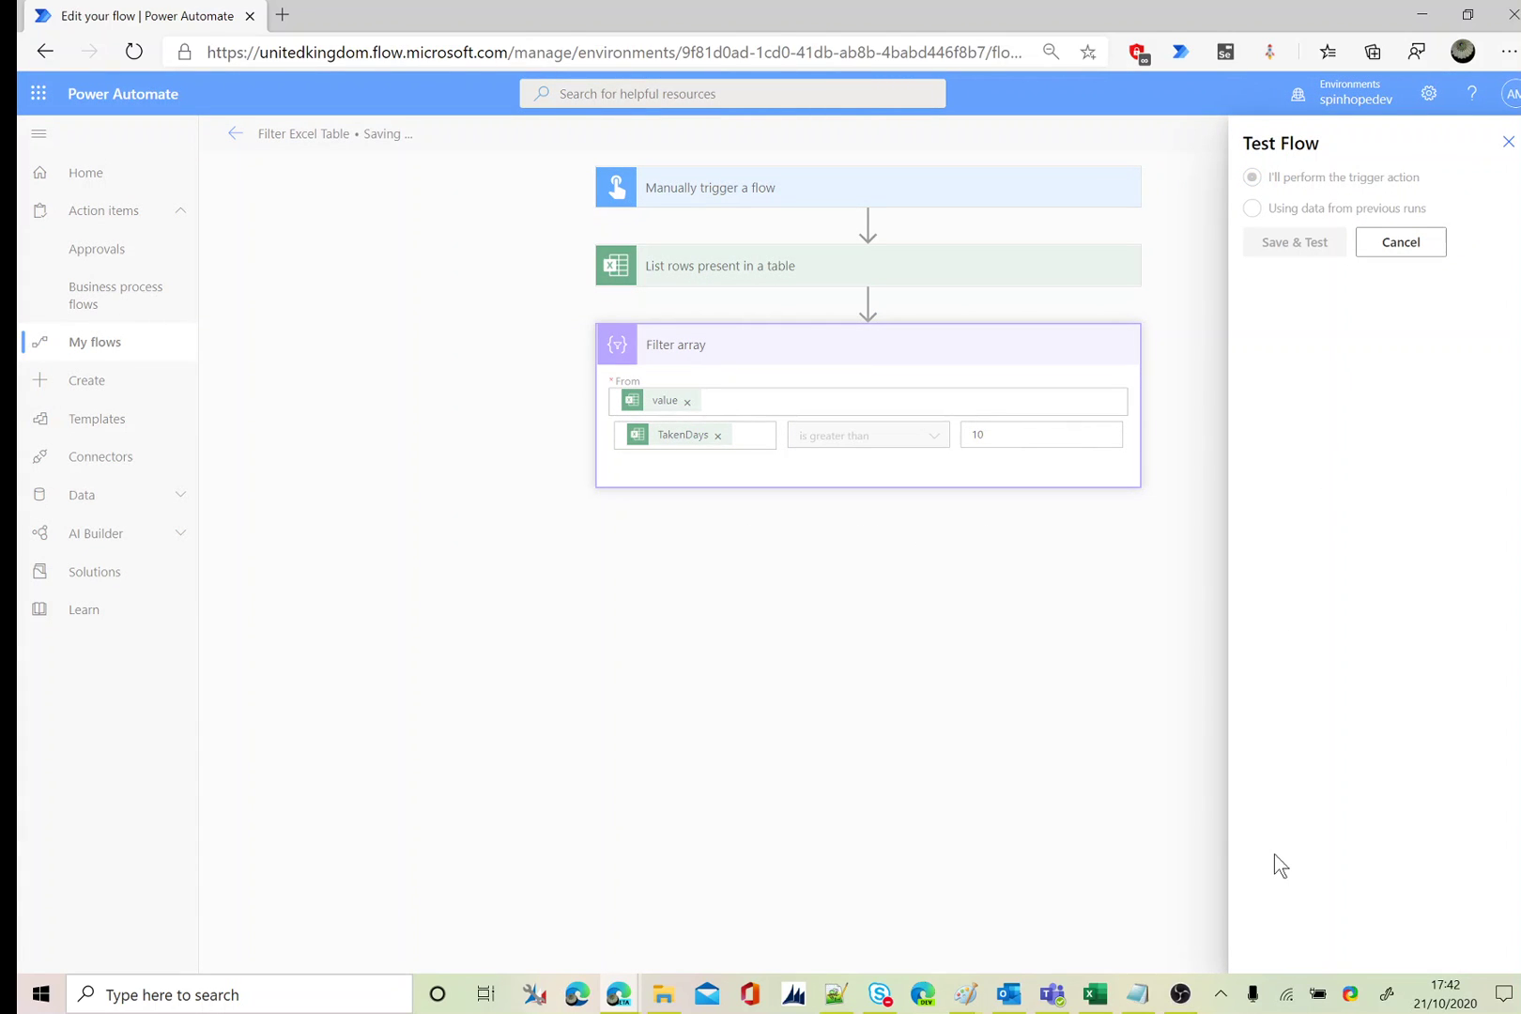
left_click(1296, 943)
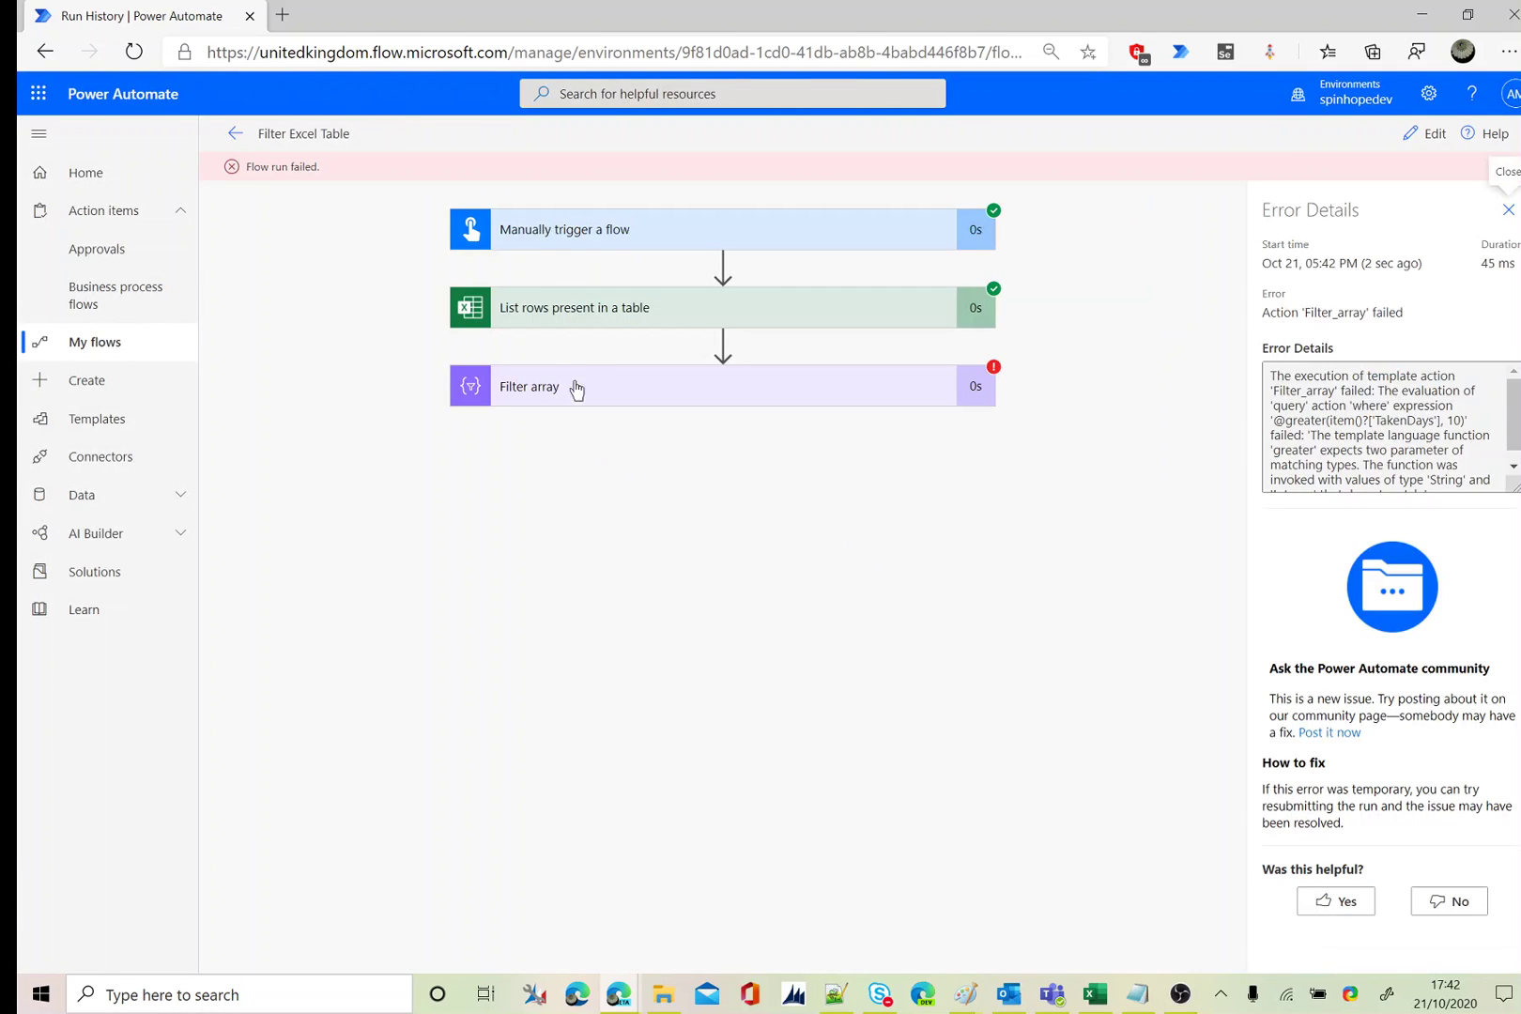
left_click(591, 393)
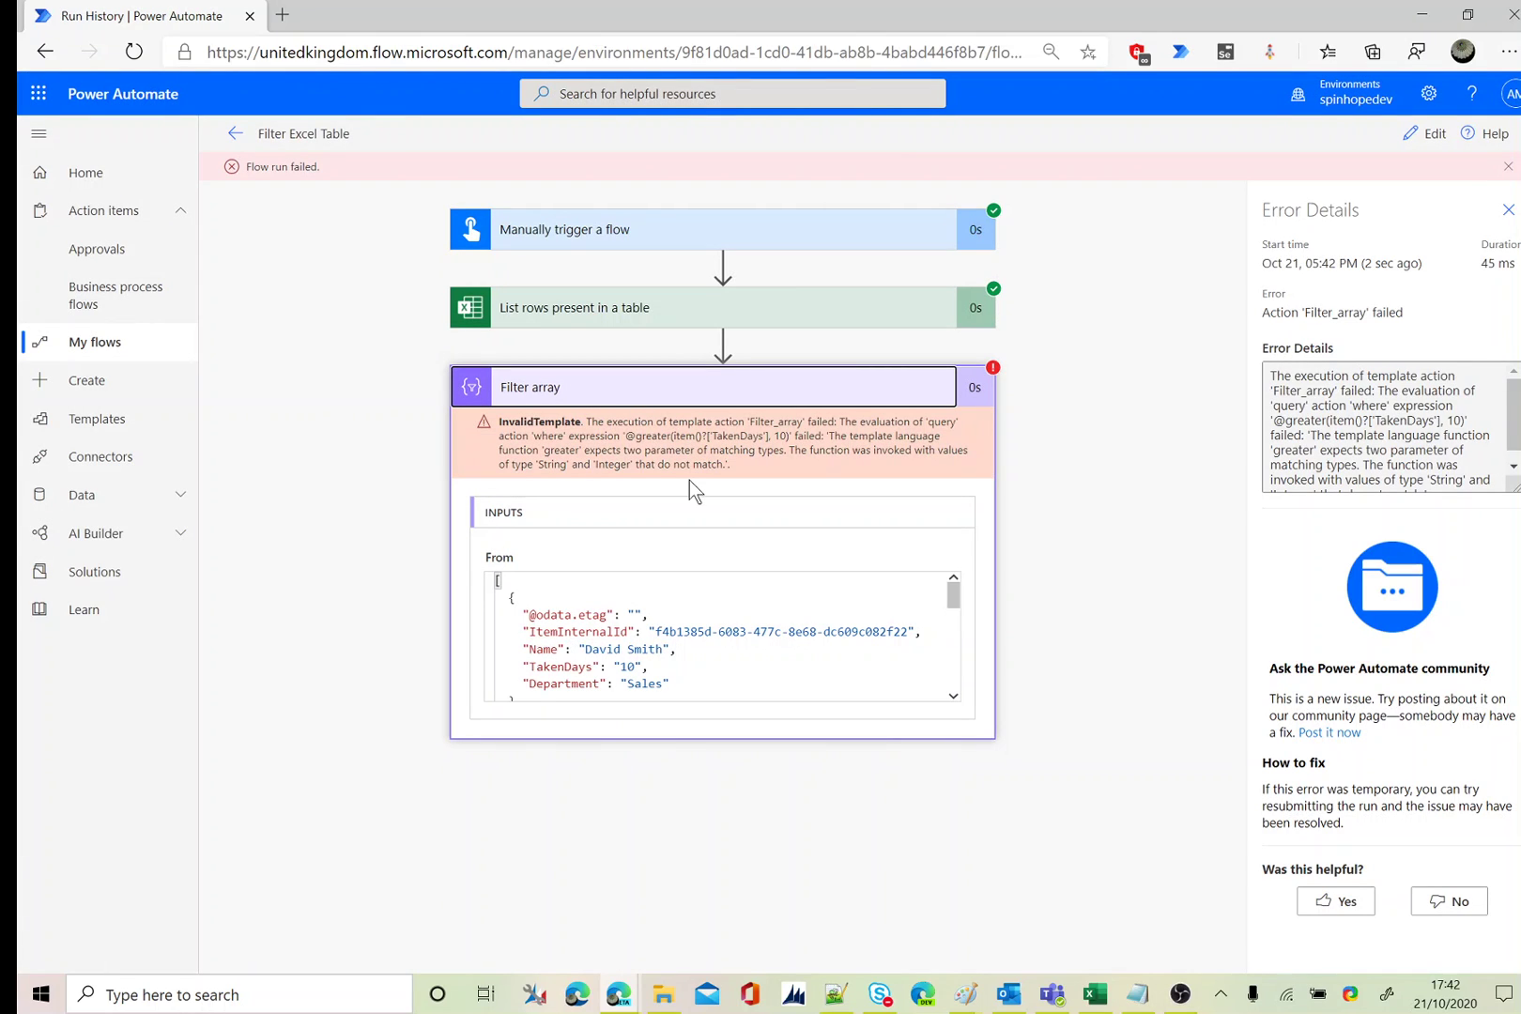
left_click_drag(508, 464, 738, 467)
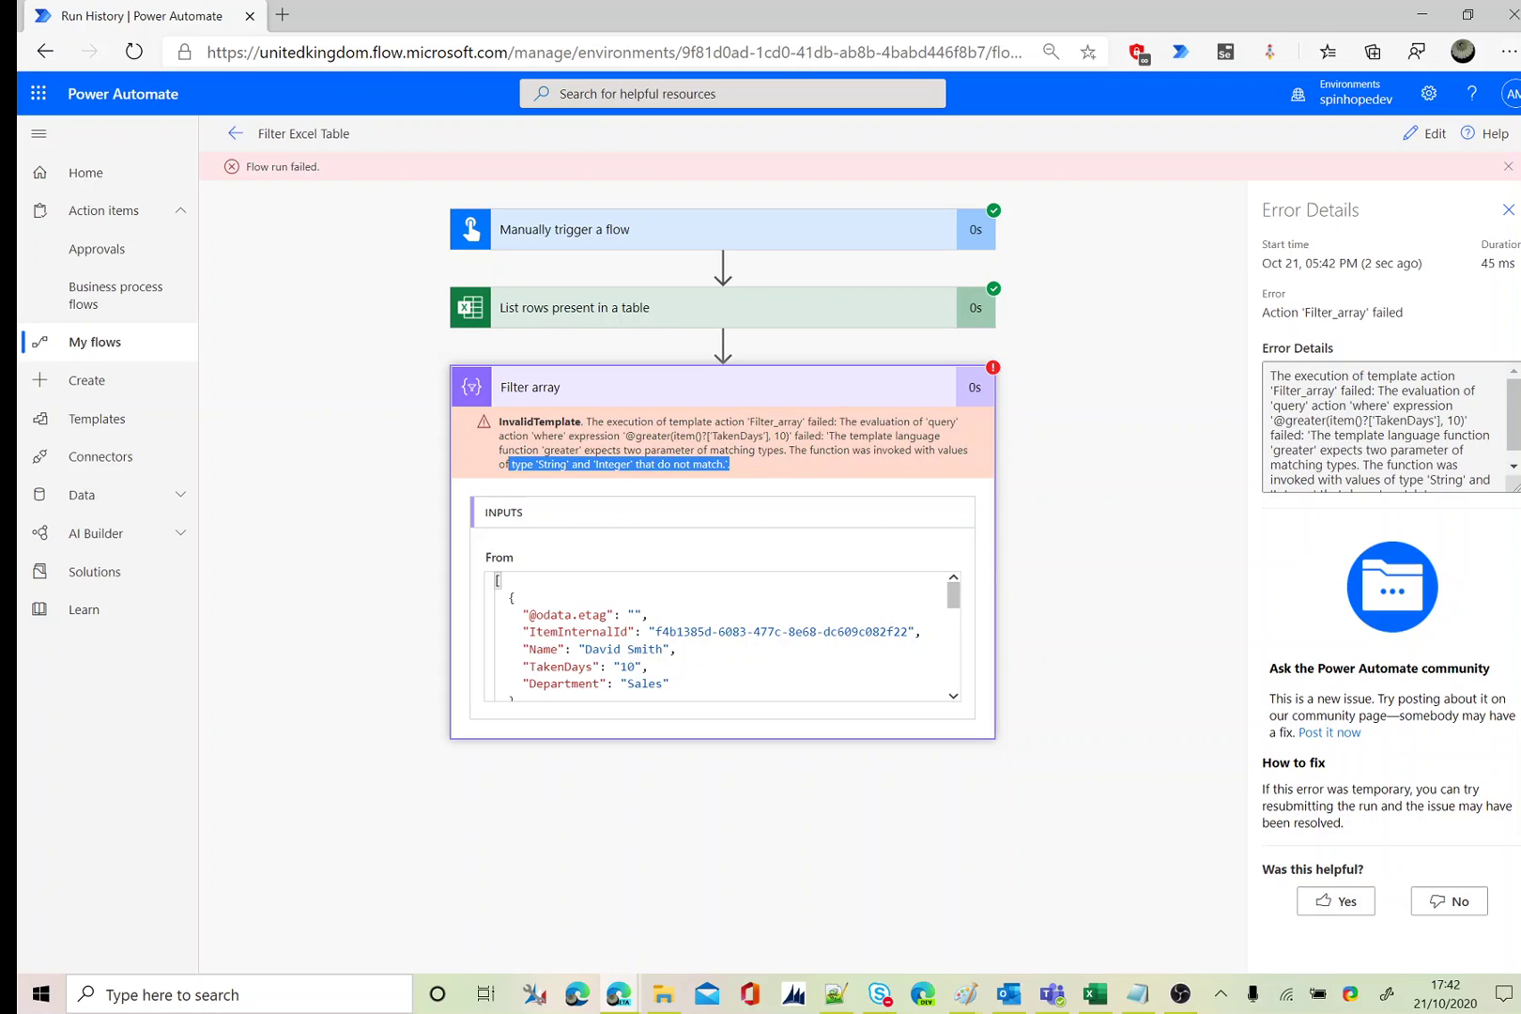
left_click(1426, 133)
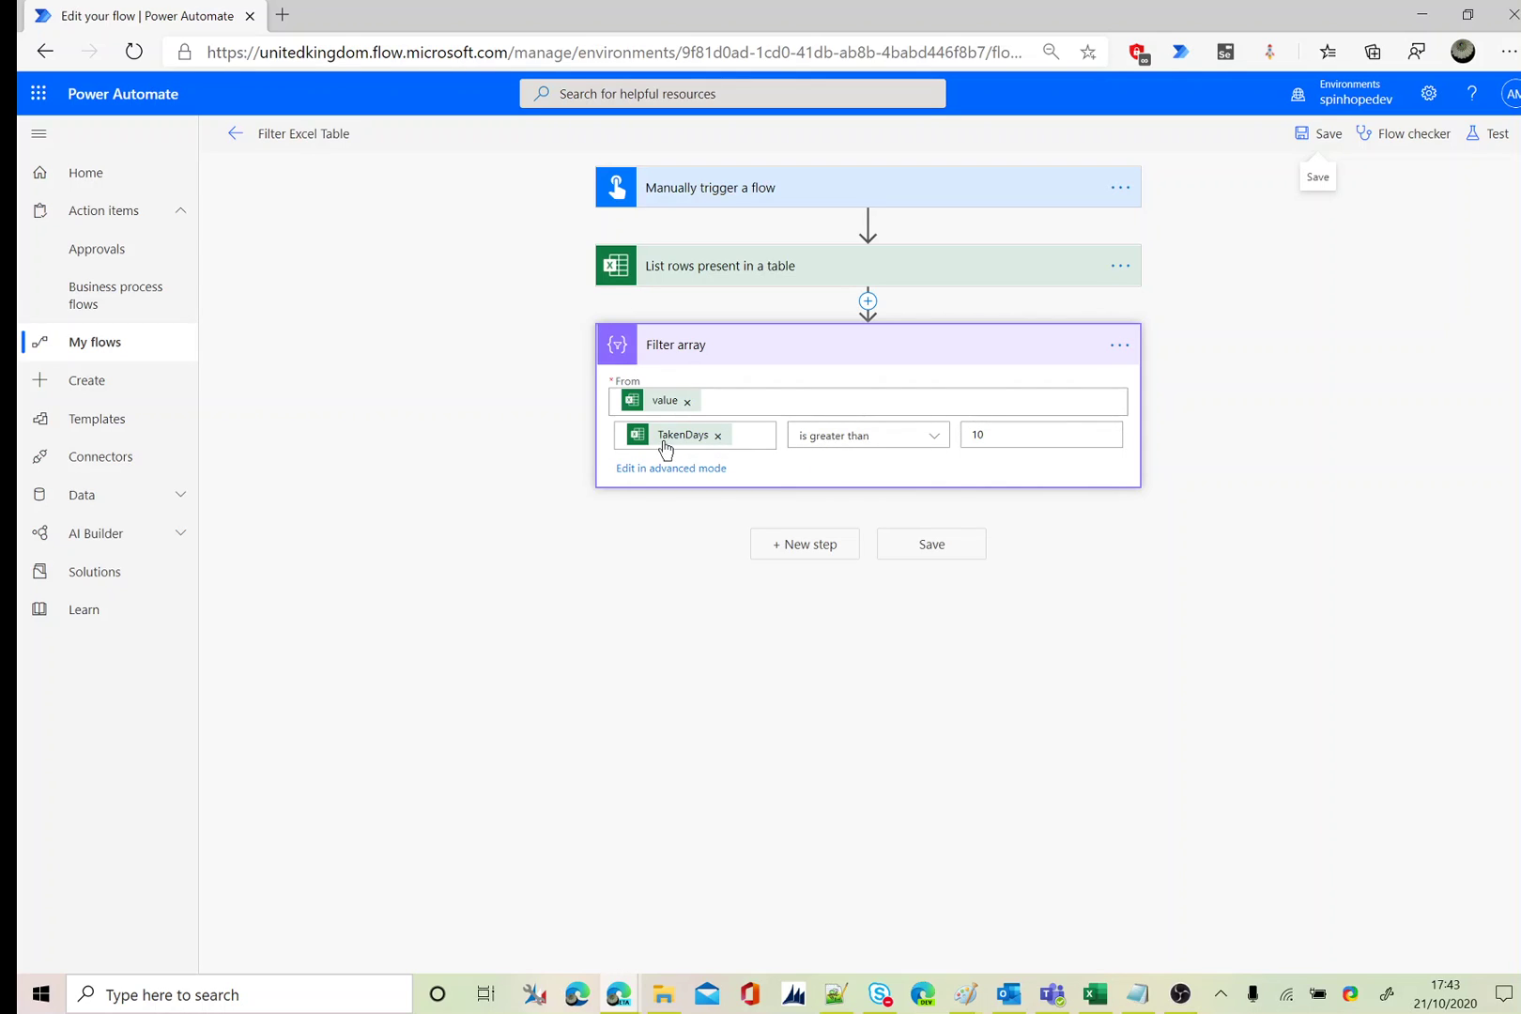
mouse_move(675, 445)
left_click(1119, 346)
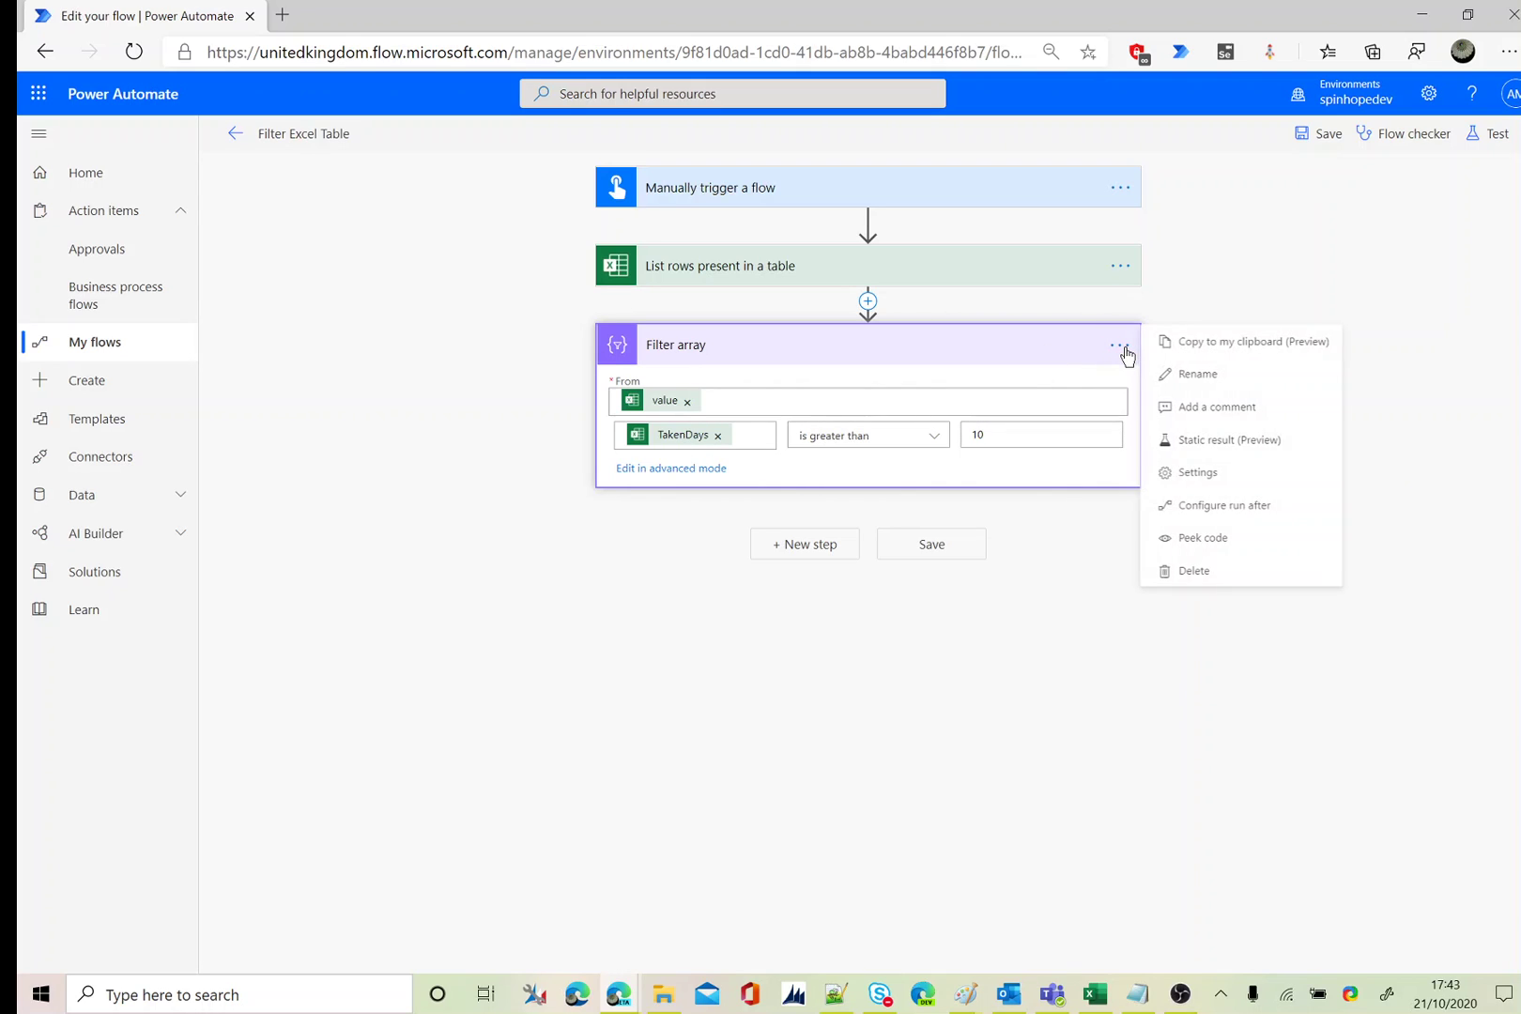
left_click(1197, 539)
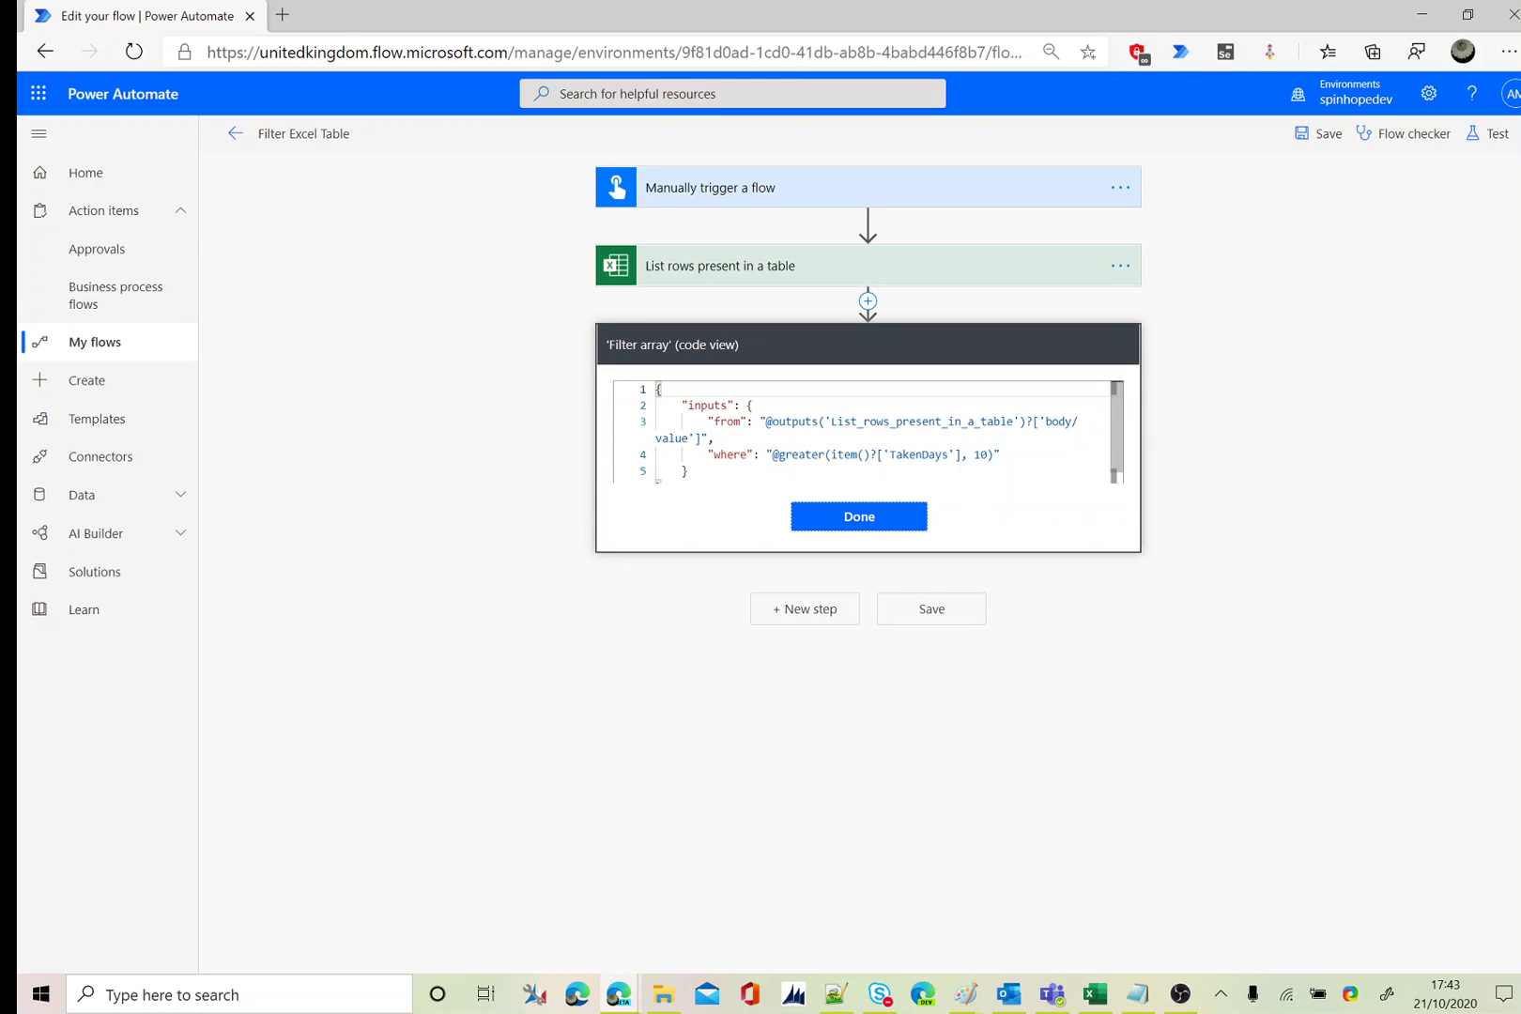
left_click_drag(830, 454, 962, 455)
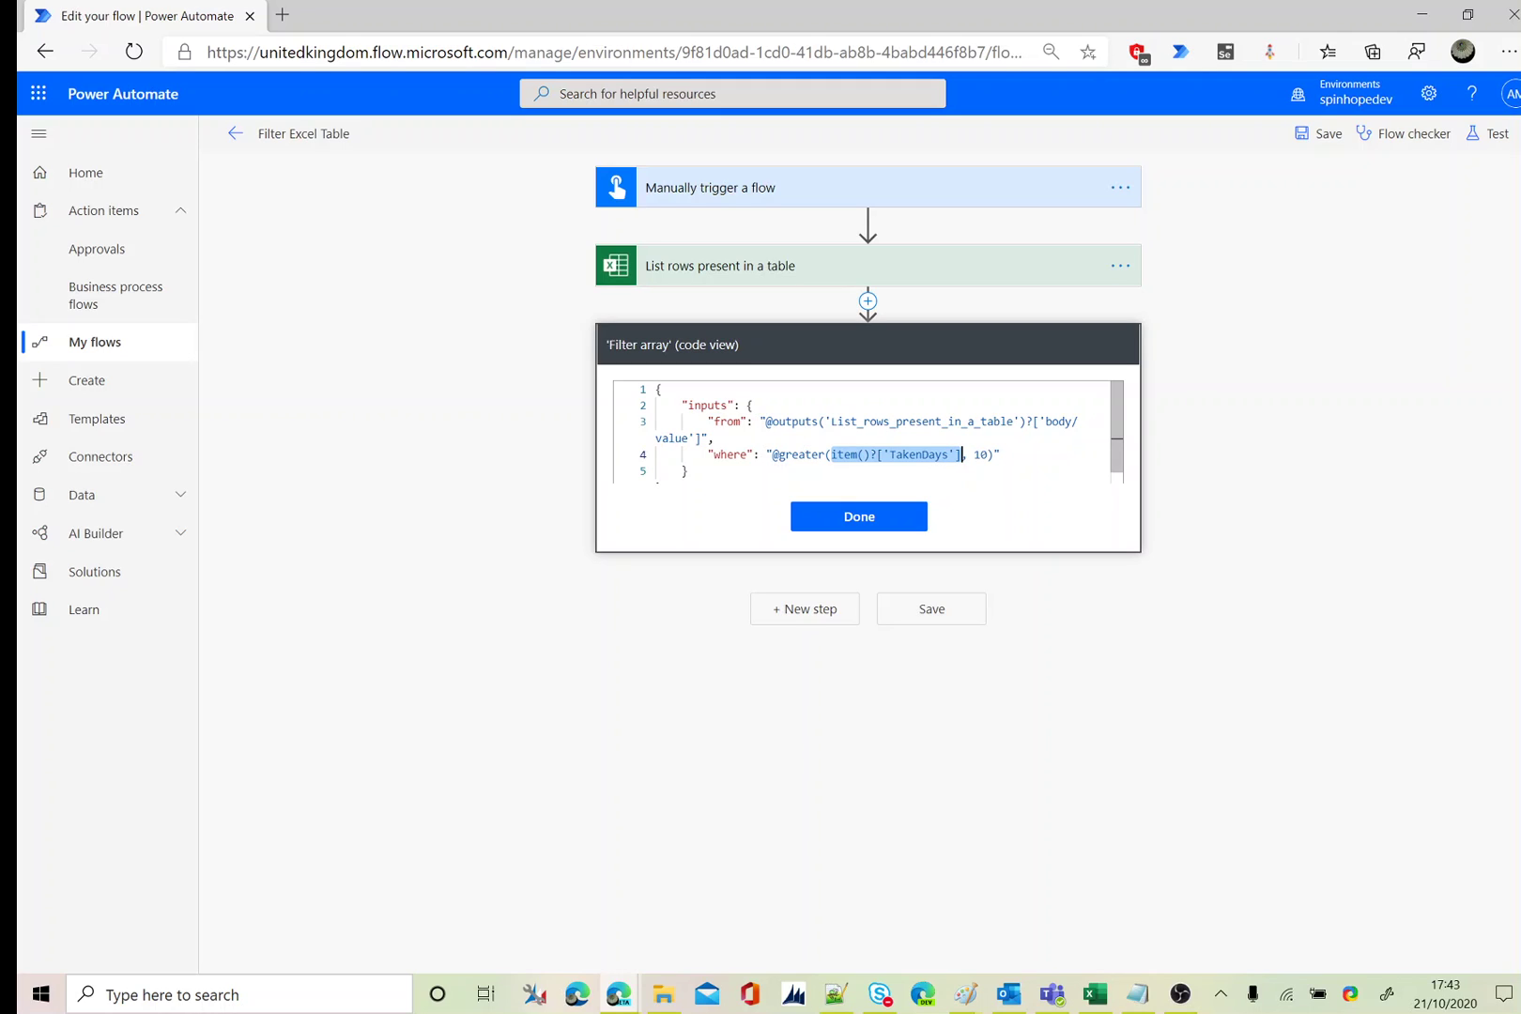
right_click(916, 454)
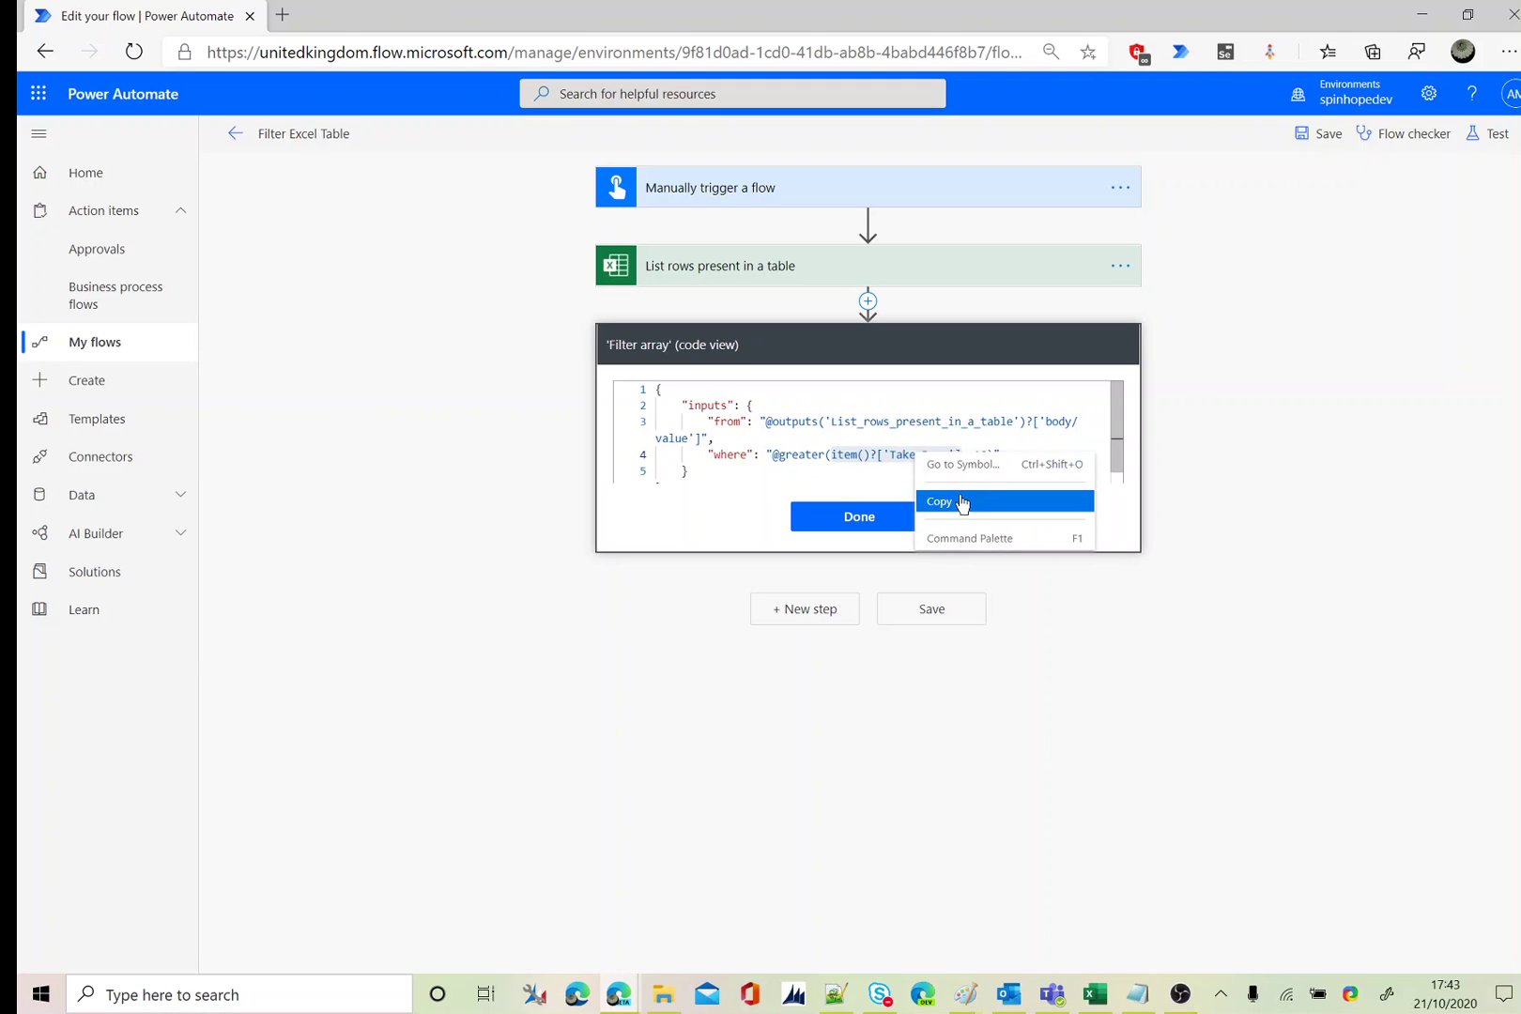
left_click(962, 502)
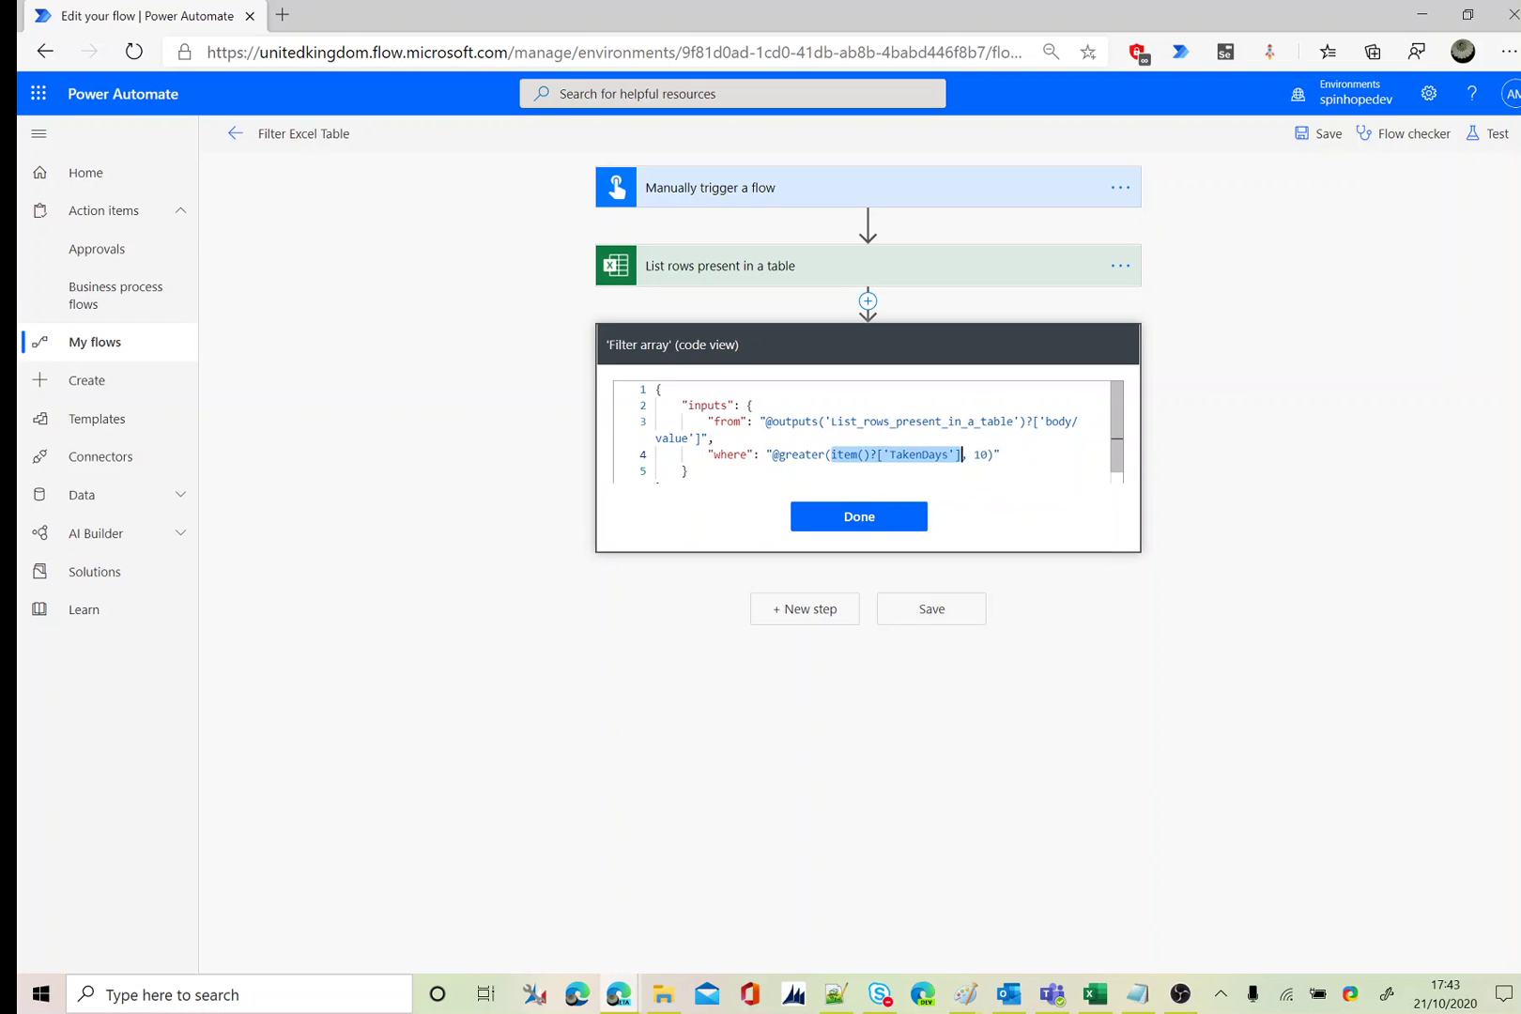
left_click(857, 518)
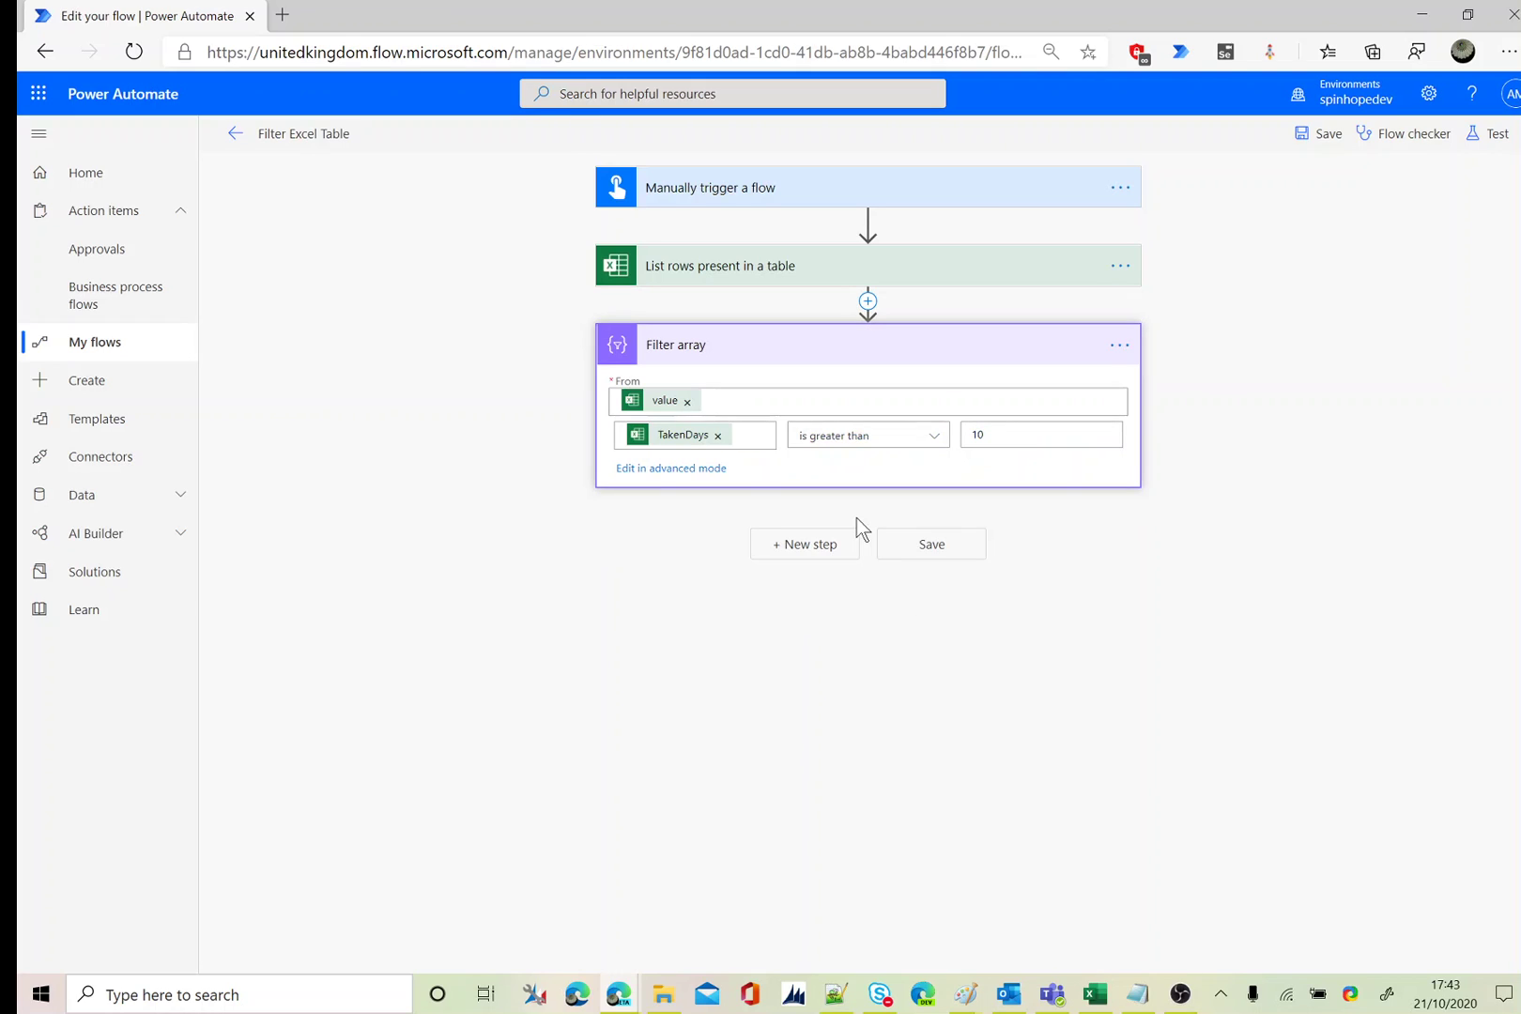
Replace the TakenDays token with the expression int(item()?['TakenDays']) in the filter condition.
left_click(718, 436)
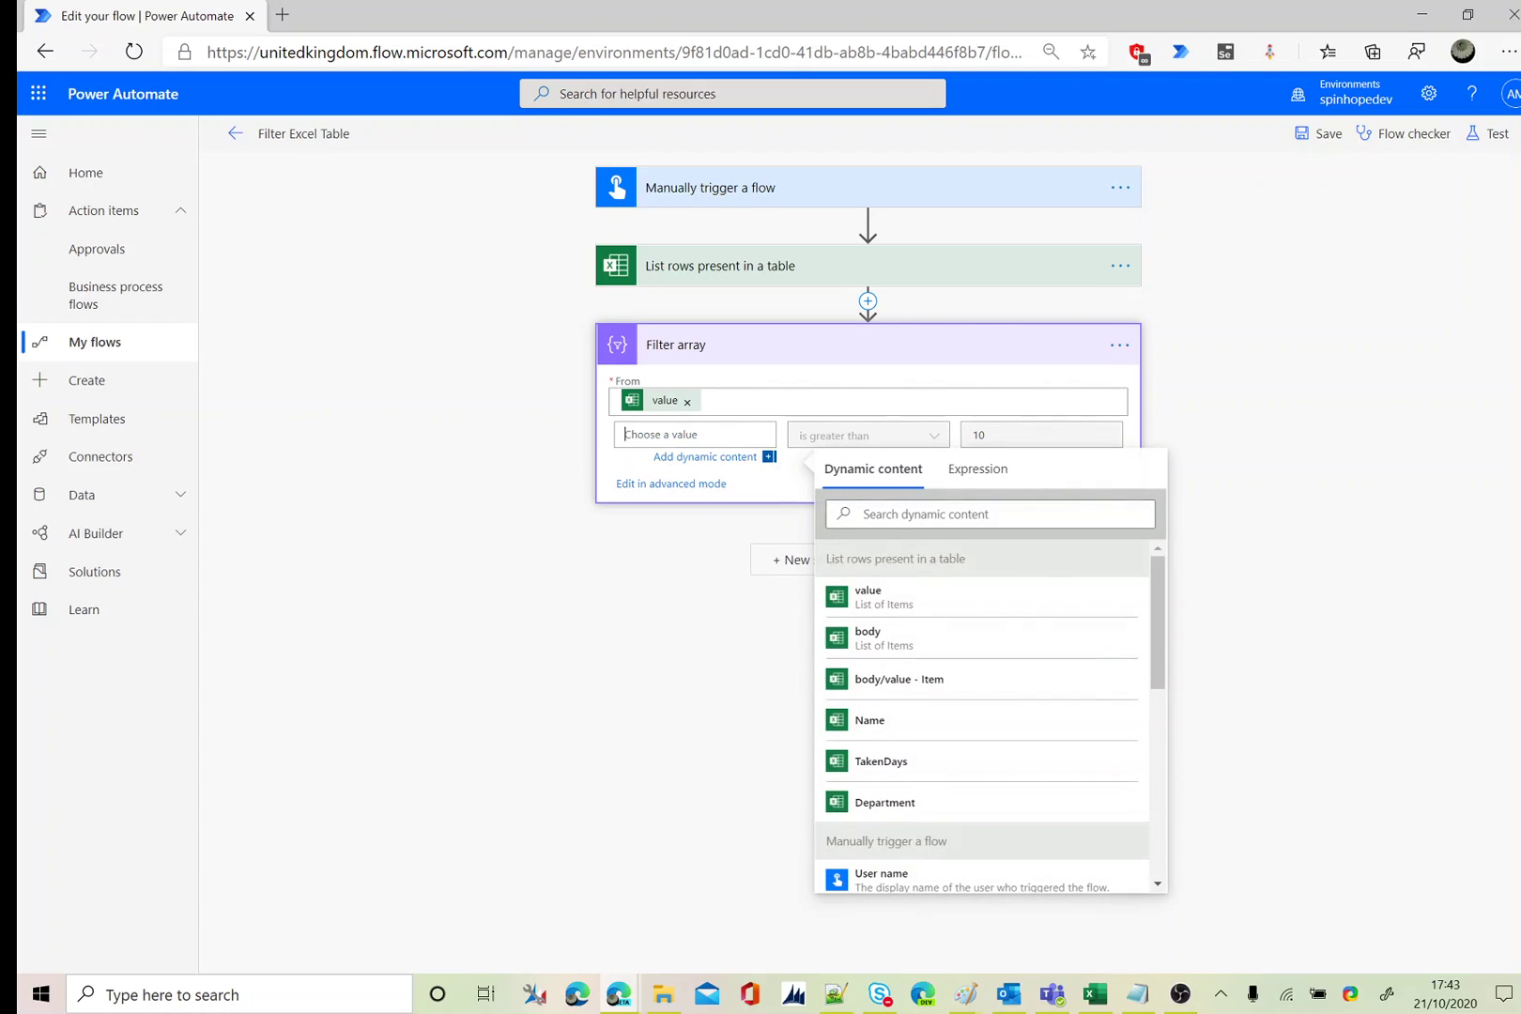
left_click(953, 482)
type("int(")
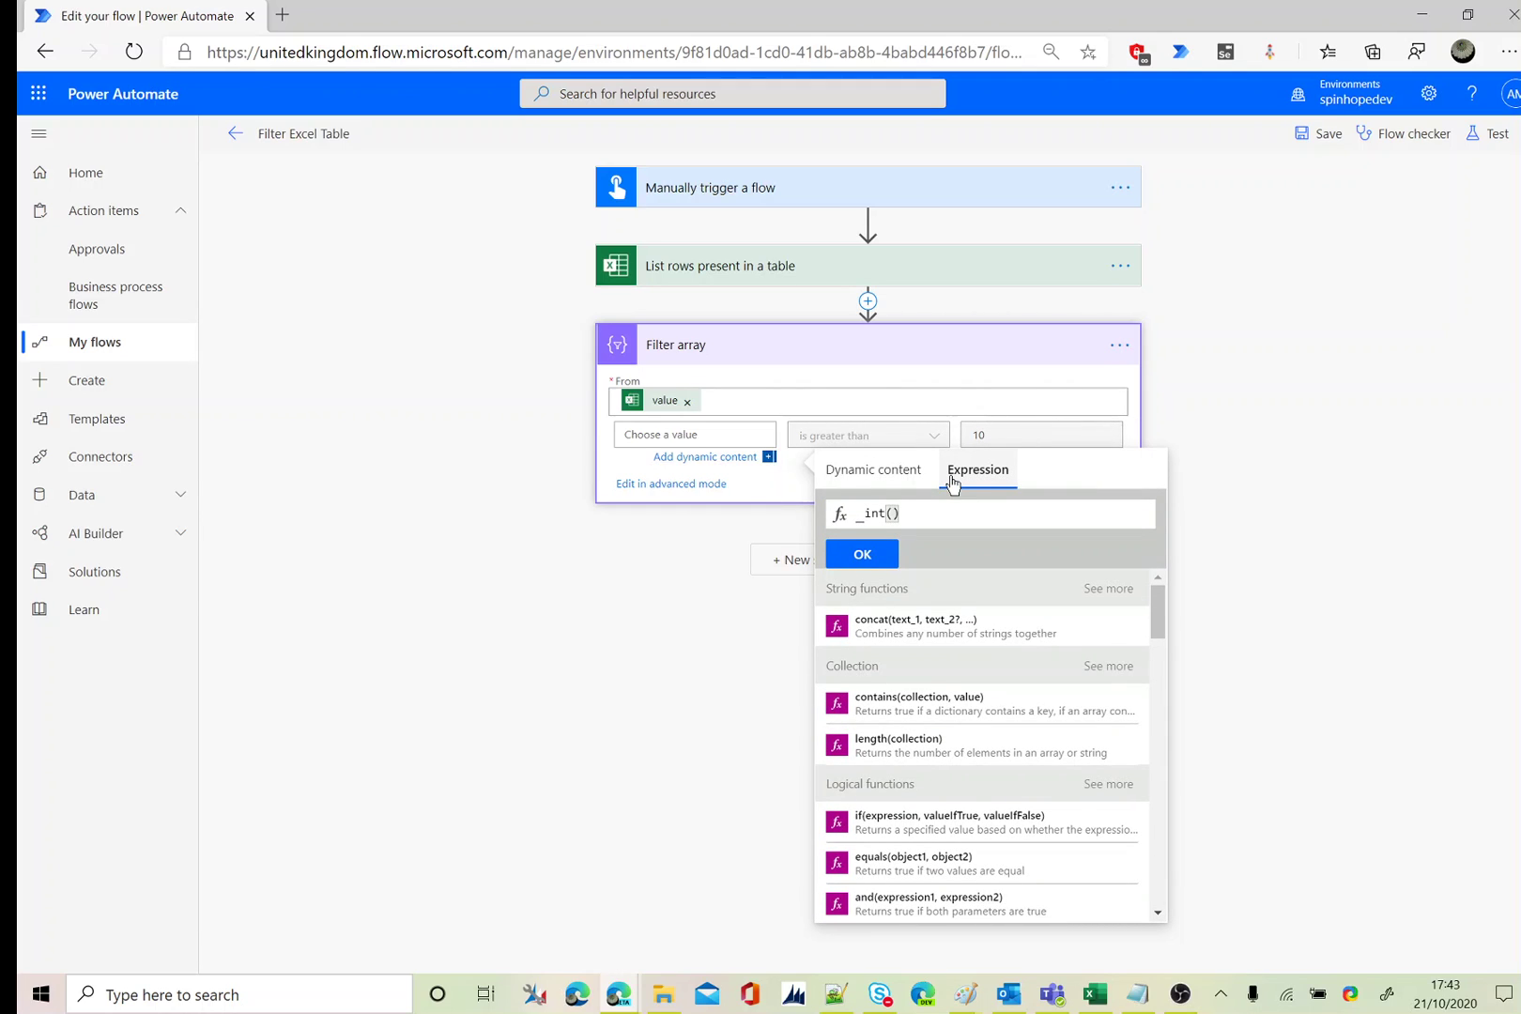
key("ctrl+v")
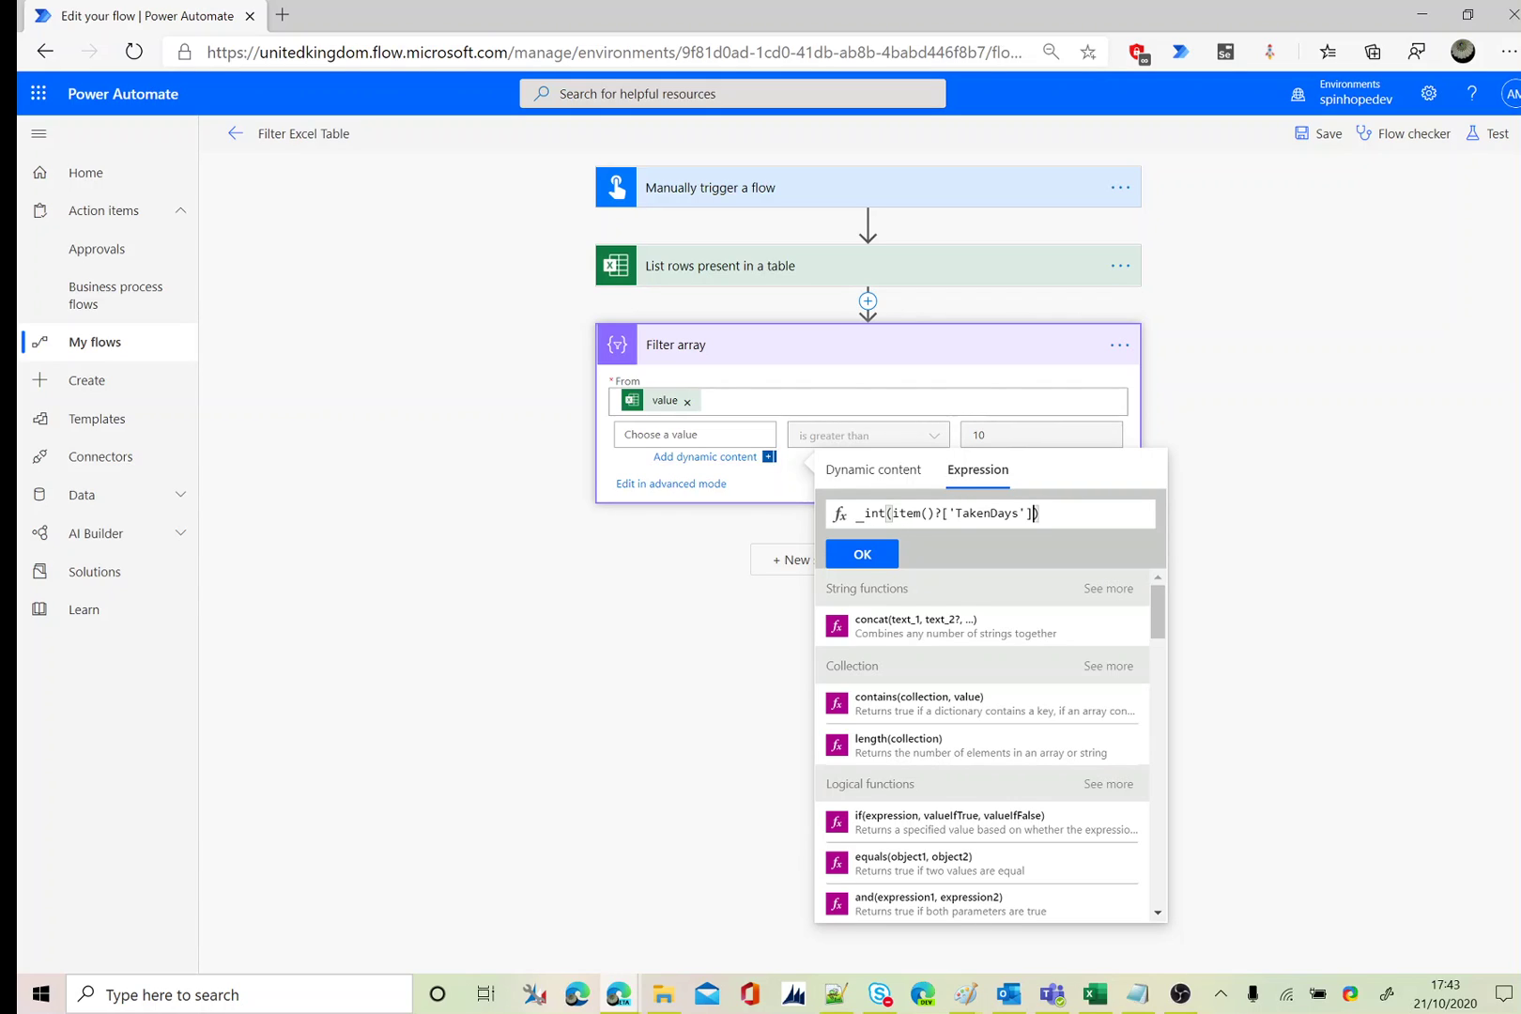
left_click_drag(1032, 526, 755, 513)
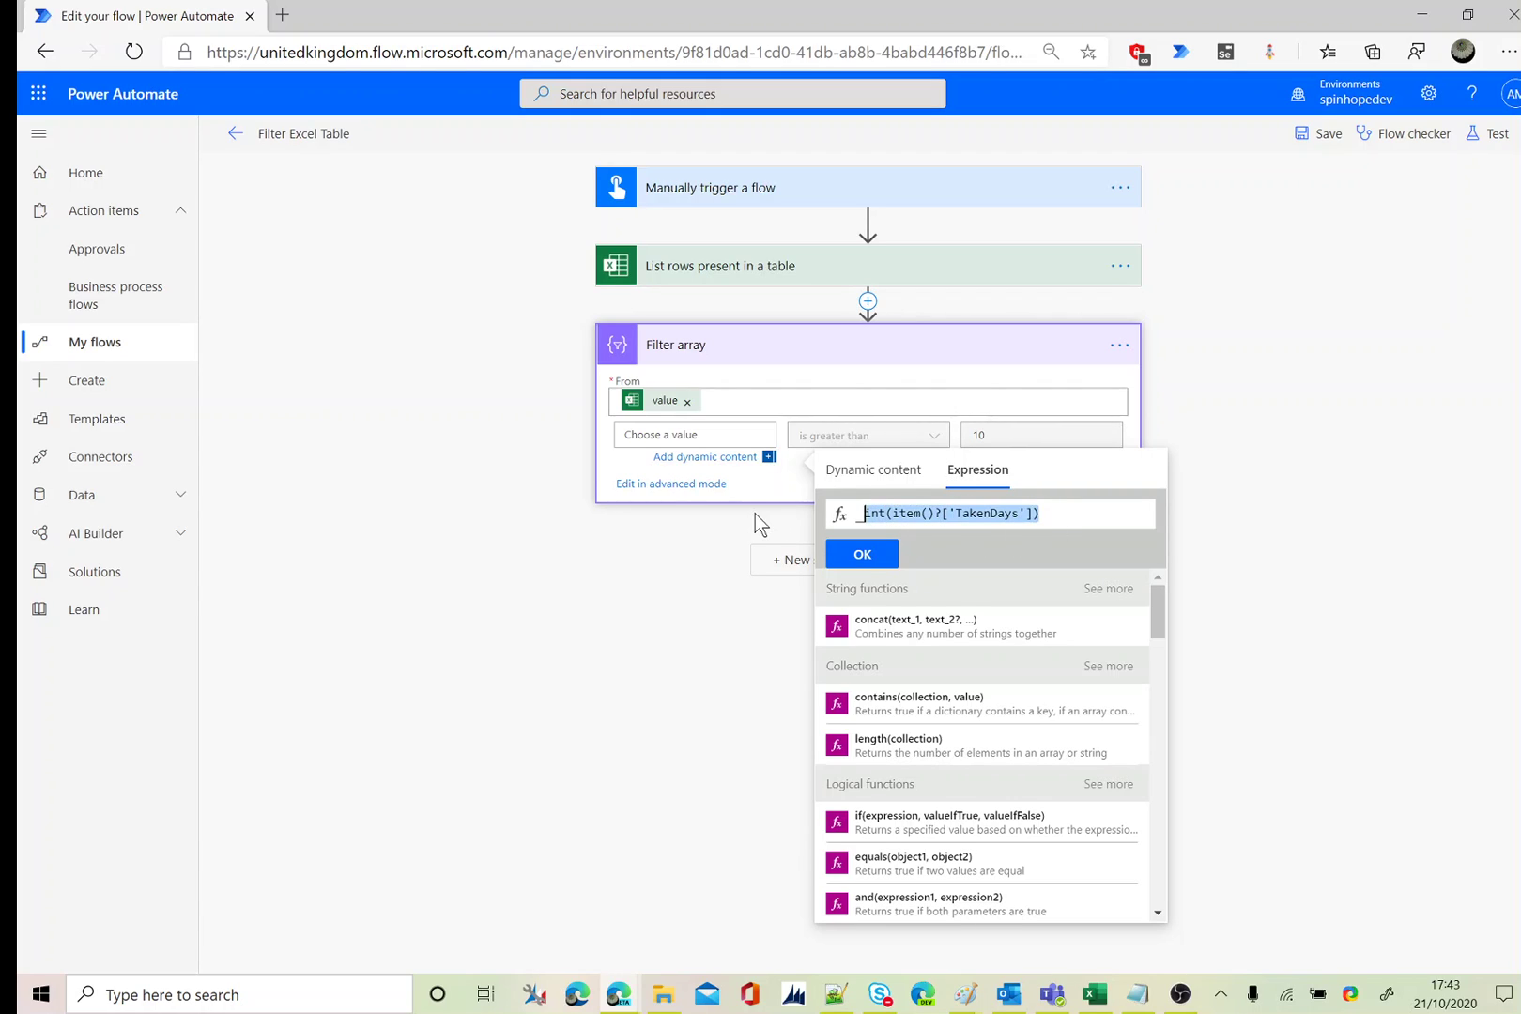
left_click(850, 469)
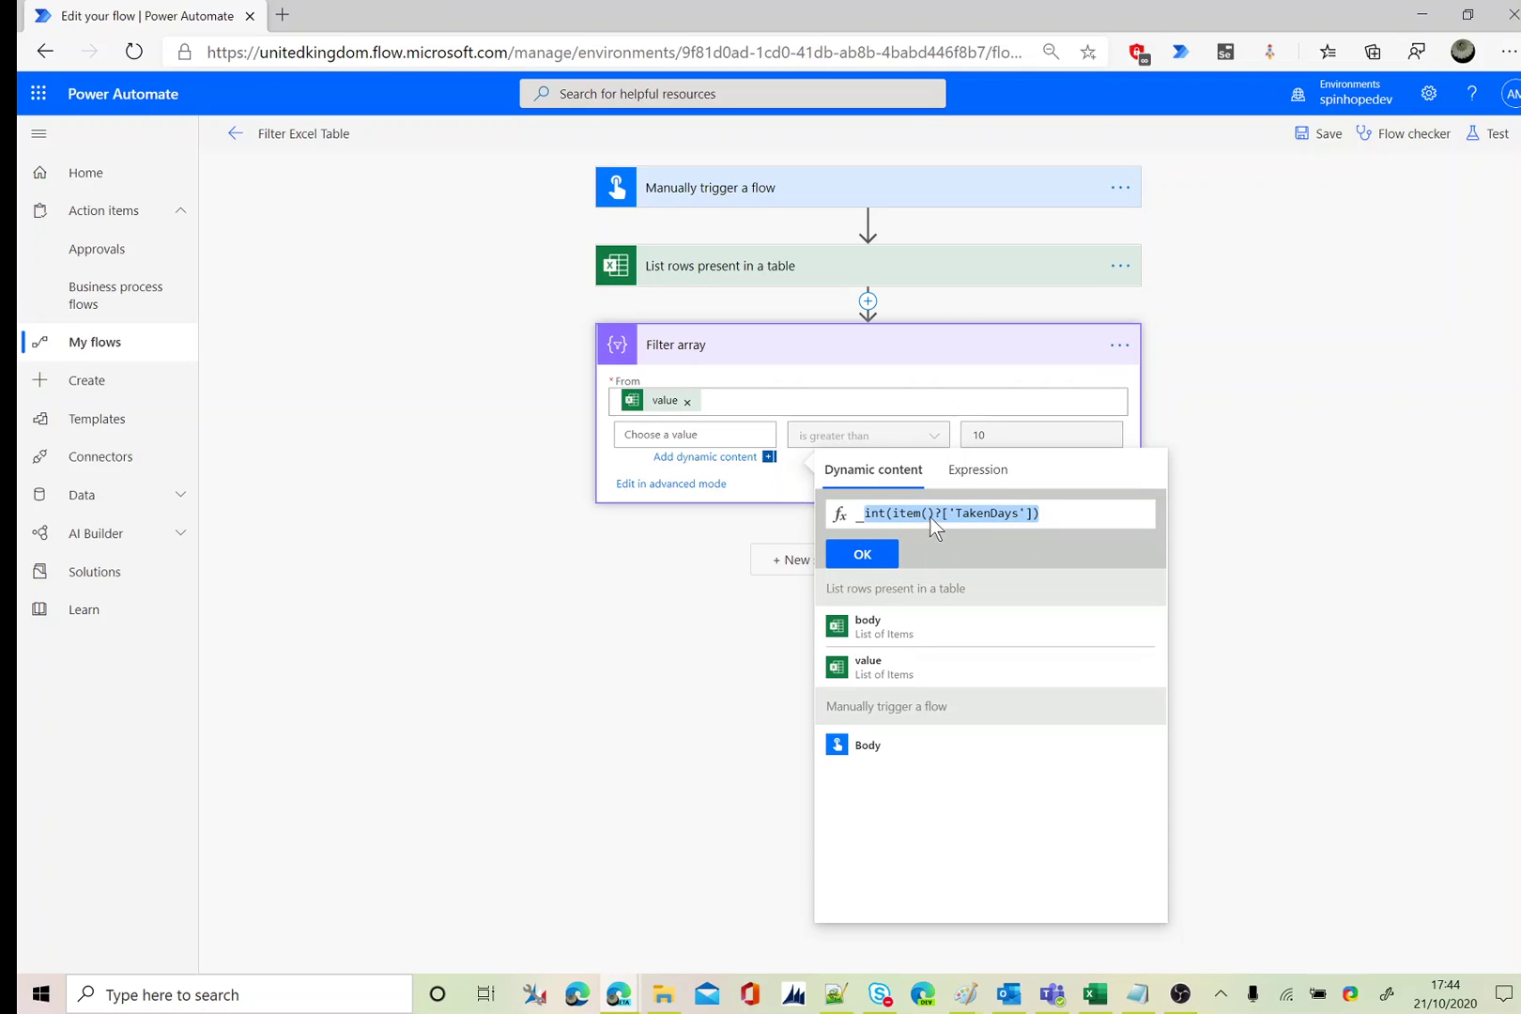
left_click(873, 553)
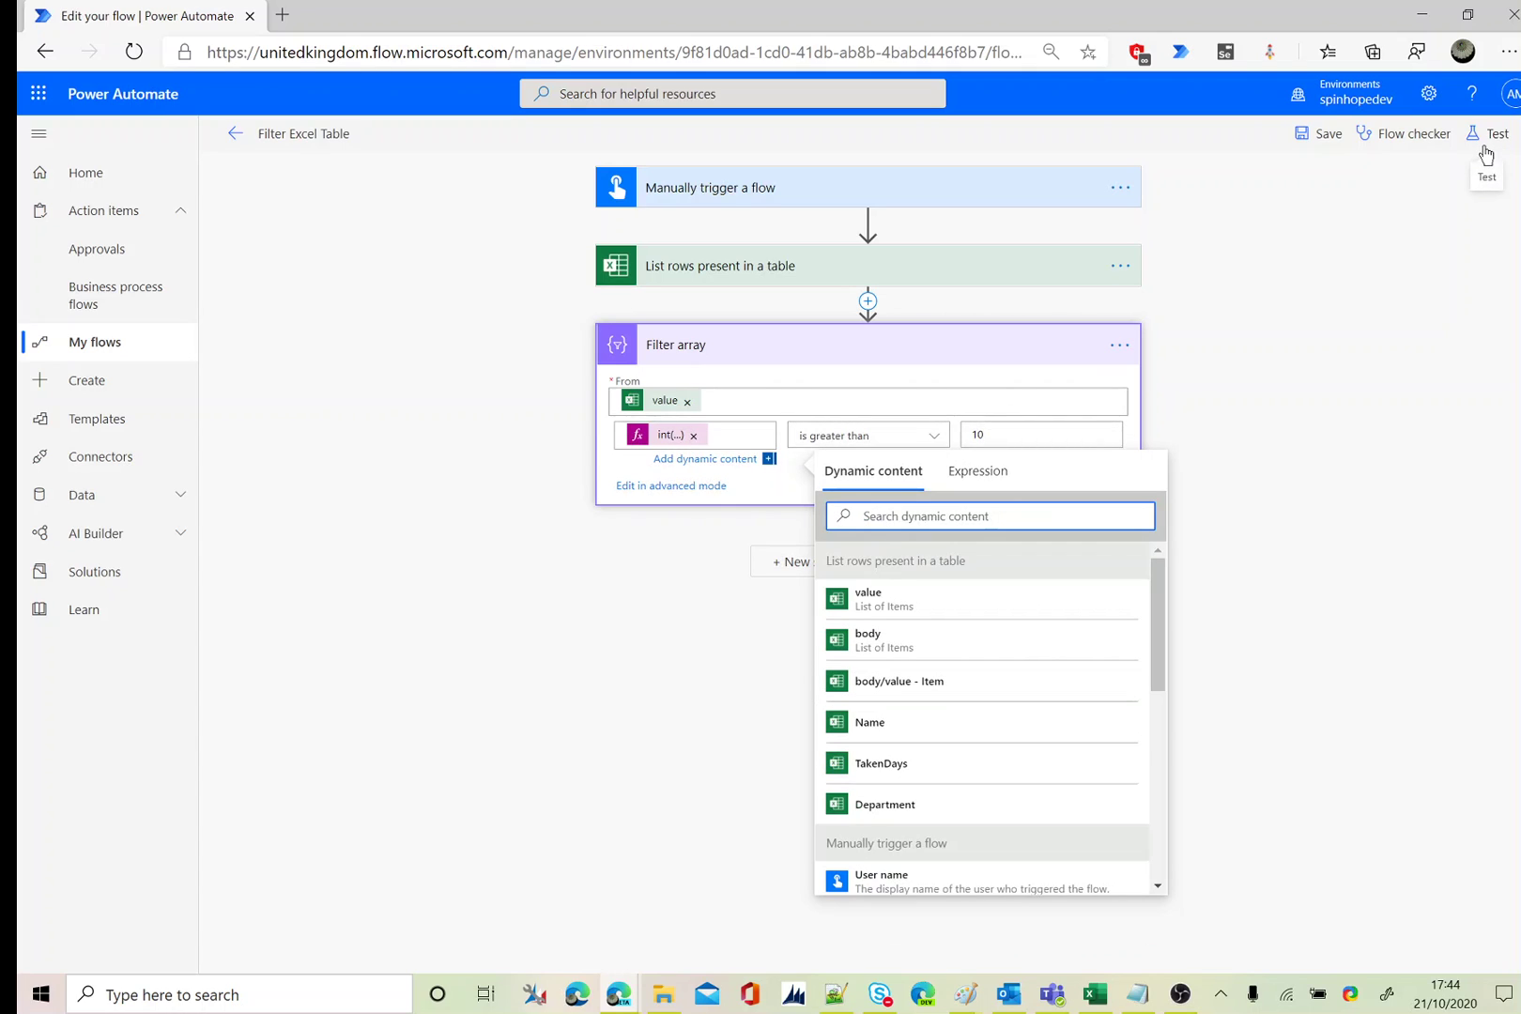
Save and test-run the flow, inspect the empty Filter array output and List rows details, then reopen the editor.
left_click(1282, 439)
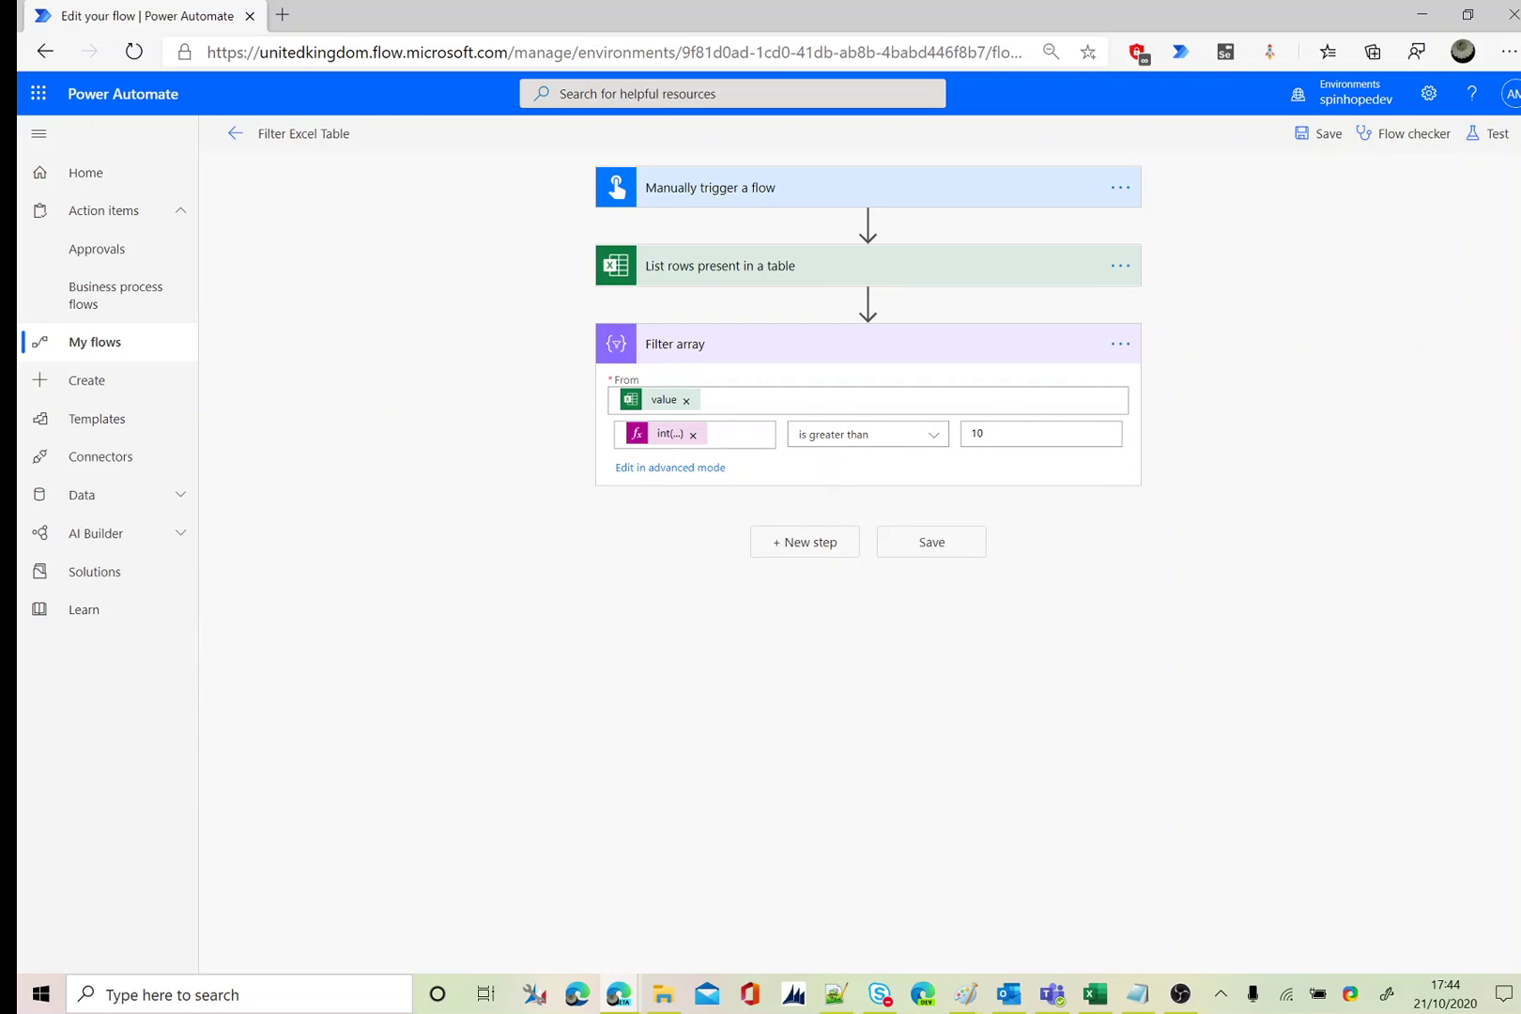
left_click(1482, 132)
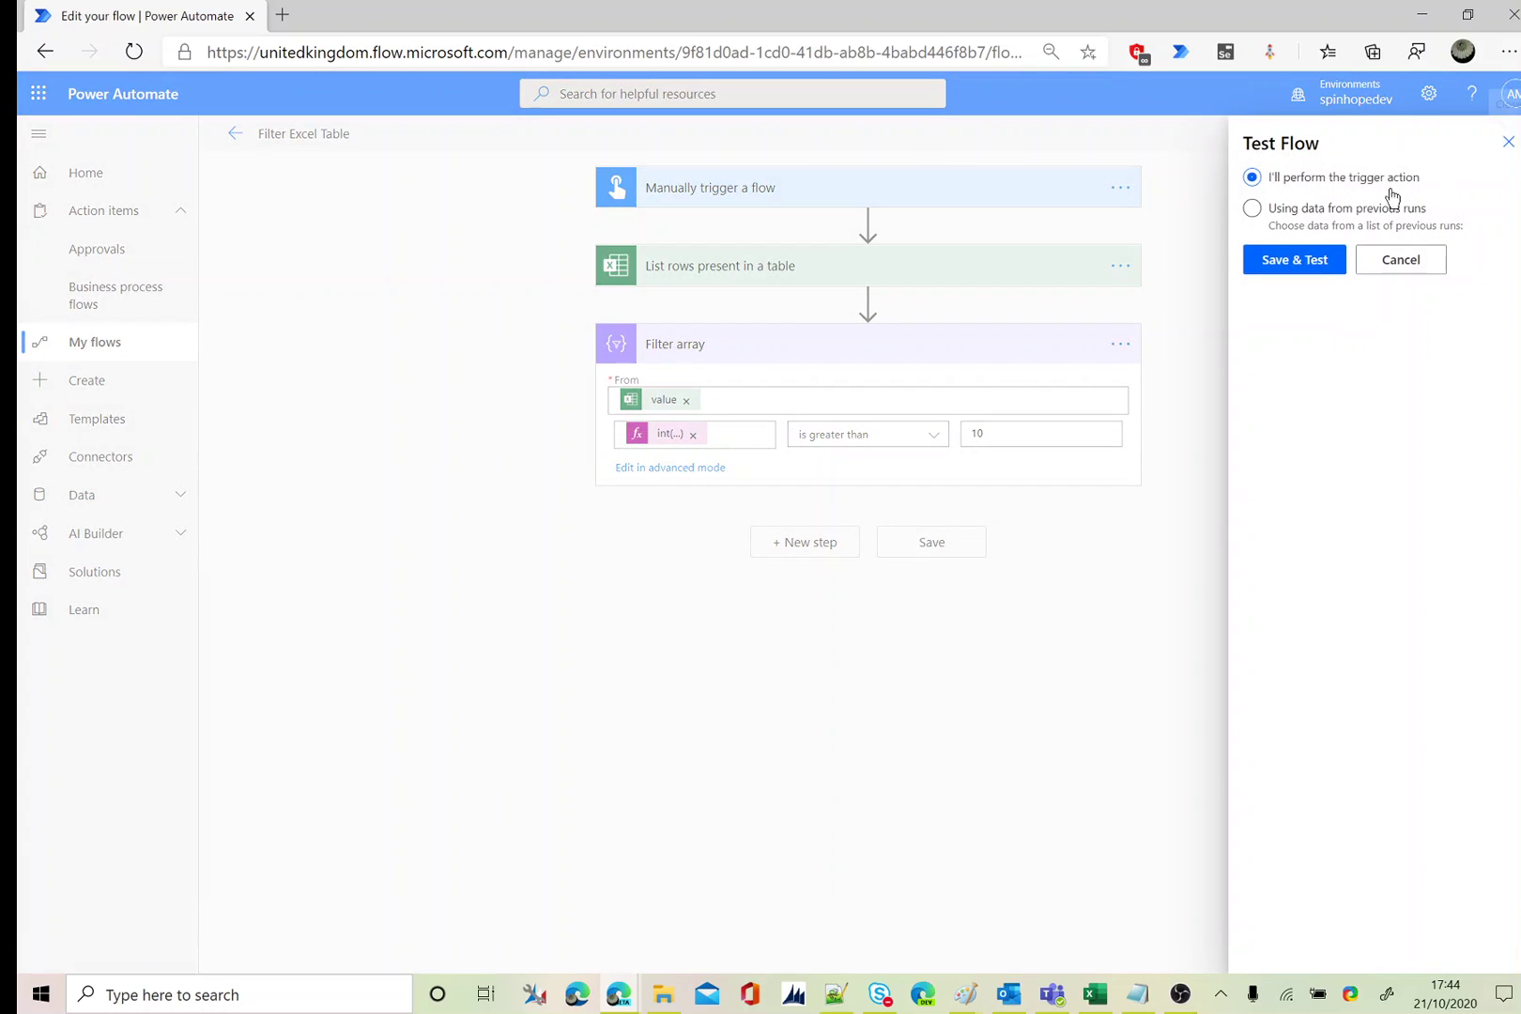
left_click(1297, 260)
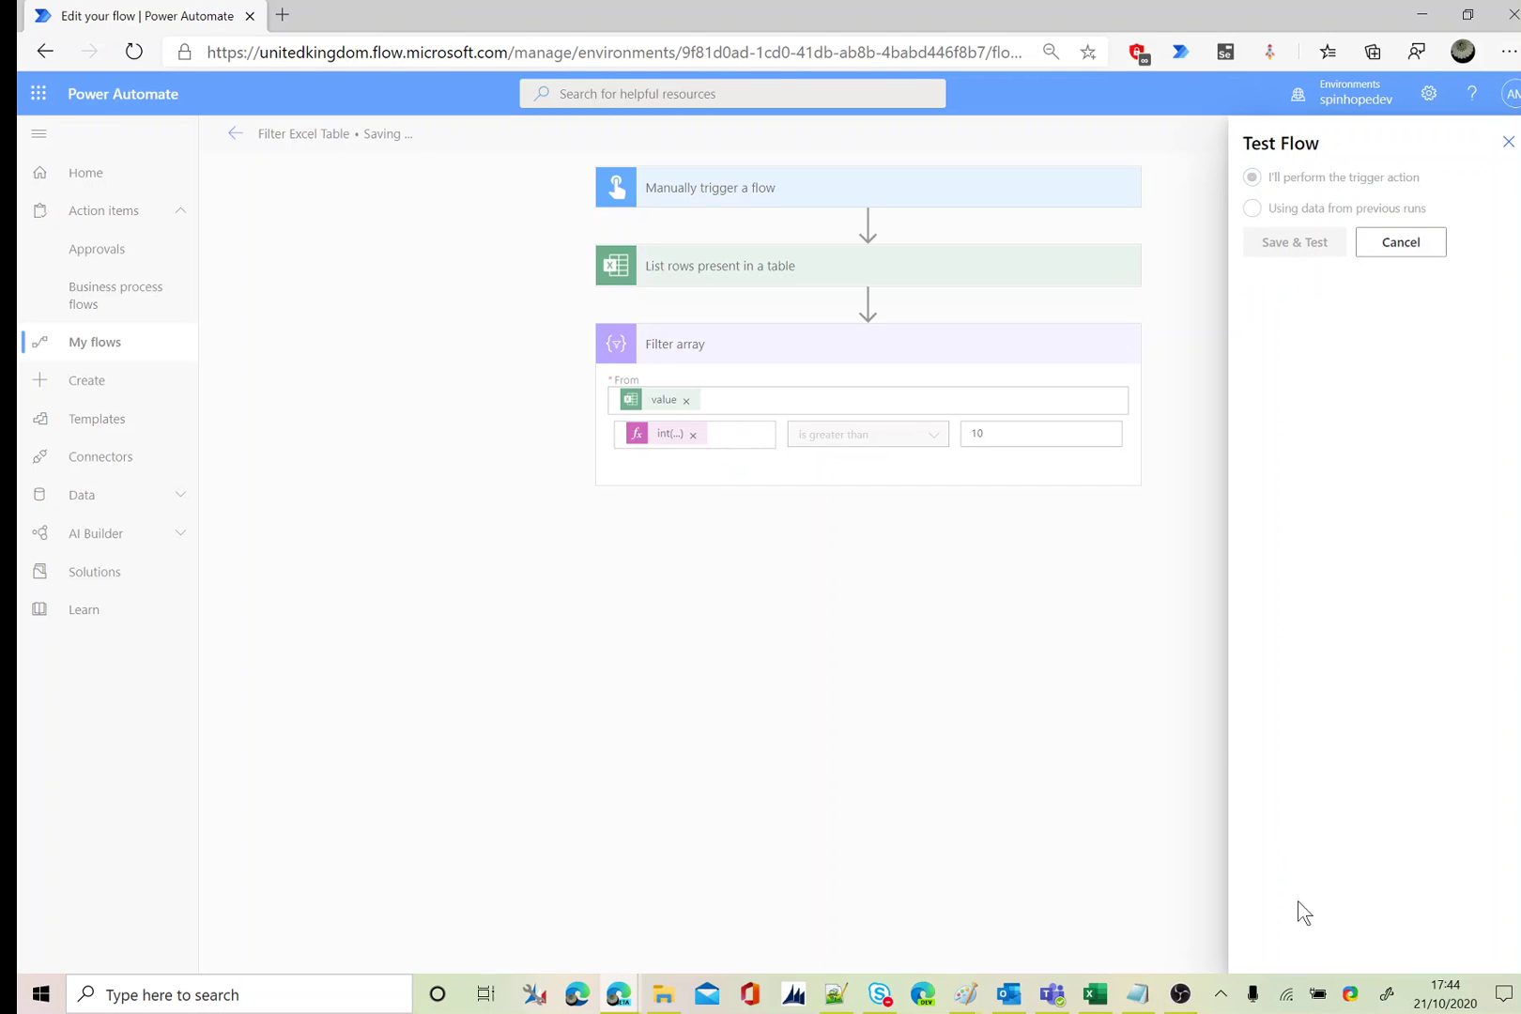
left_click(1300, 941)
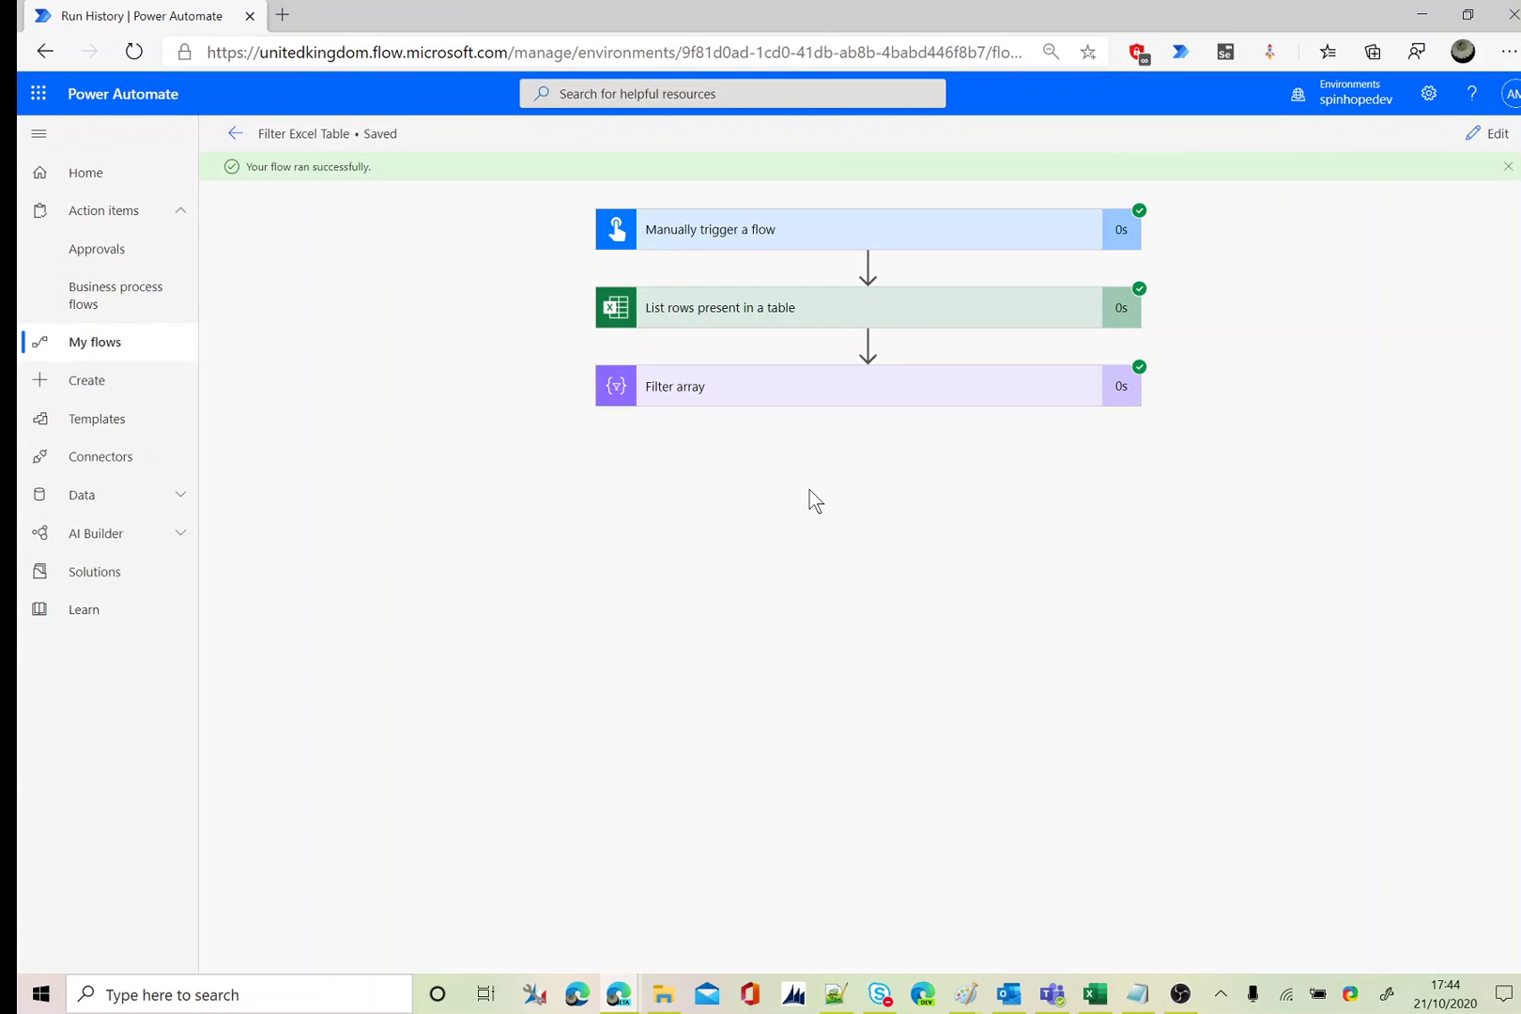
left_click(778, 404)
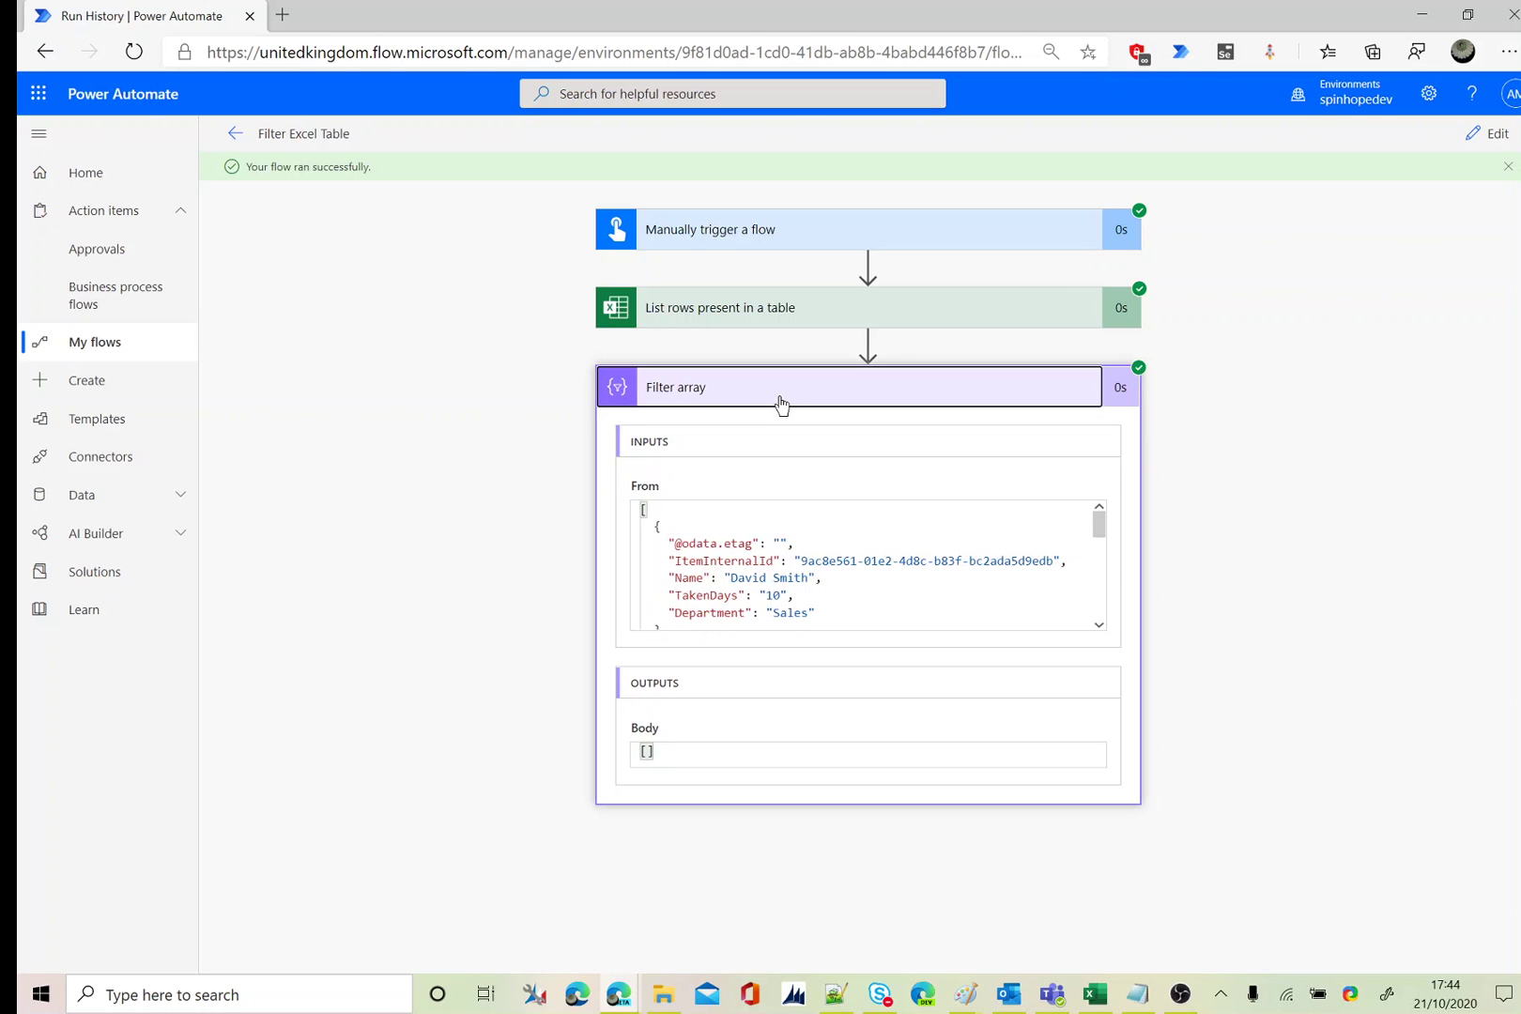
left_click(754, 309)
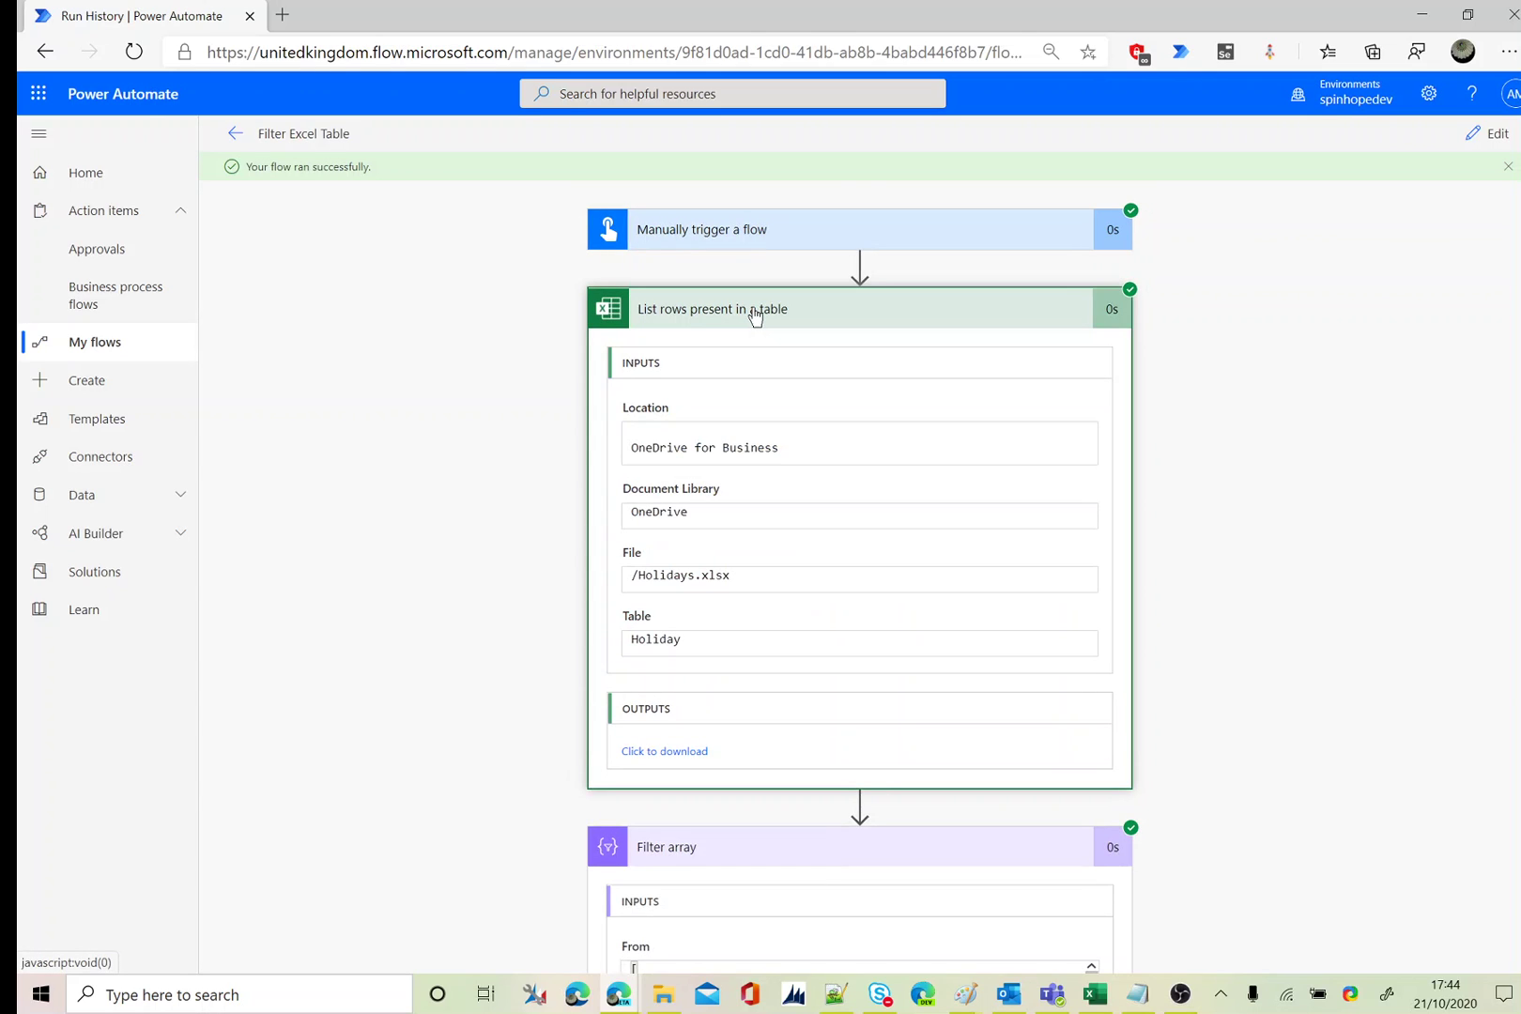
left_click(754, 312)
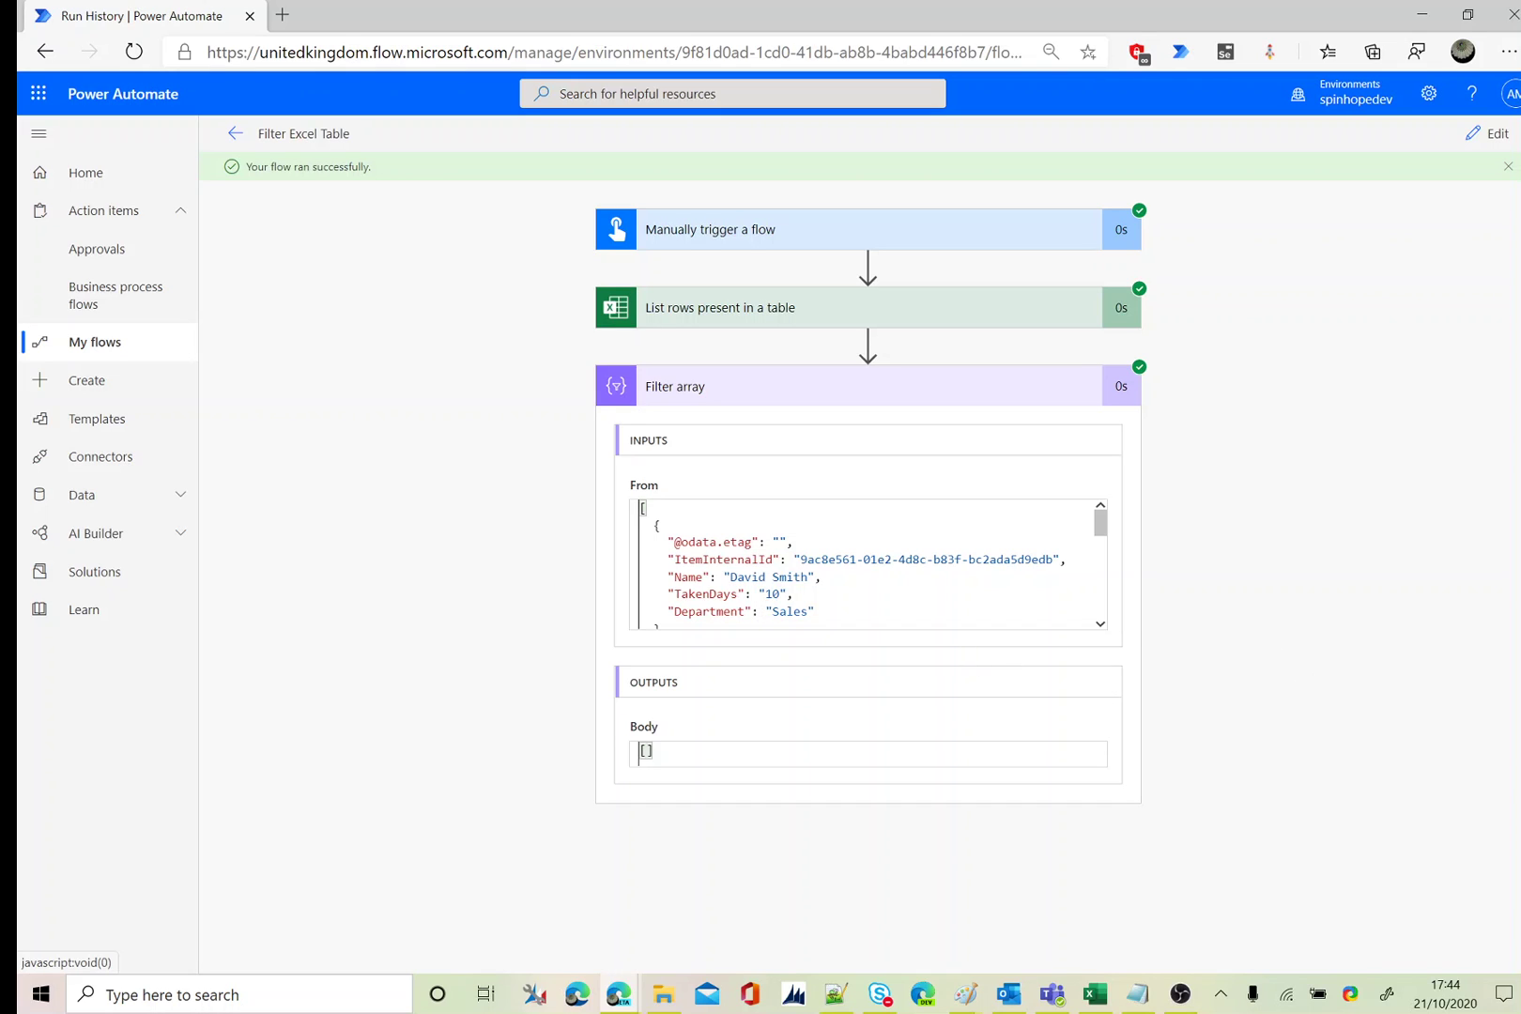
mouse_move(1105, 535)
left_mouse_down()
mouse_move(1101, 632)
mouse_move(1116, 502)
left_mouse_up()
left_click(1486, 138)
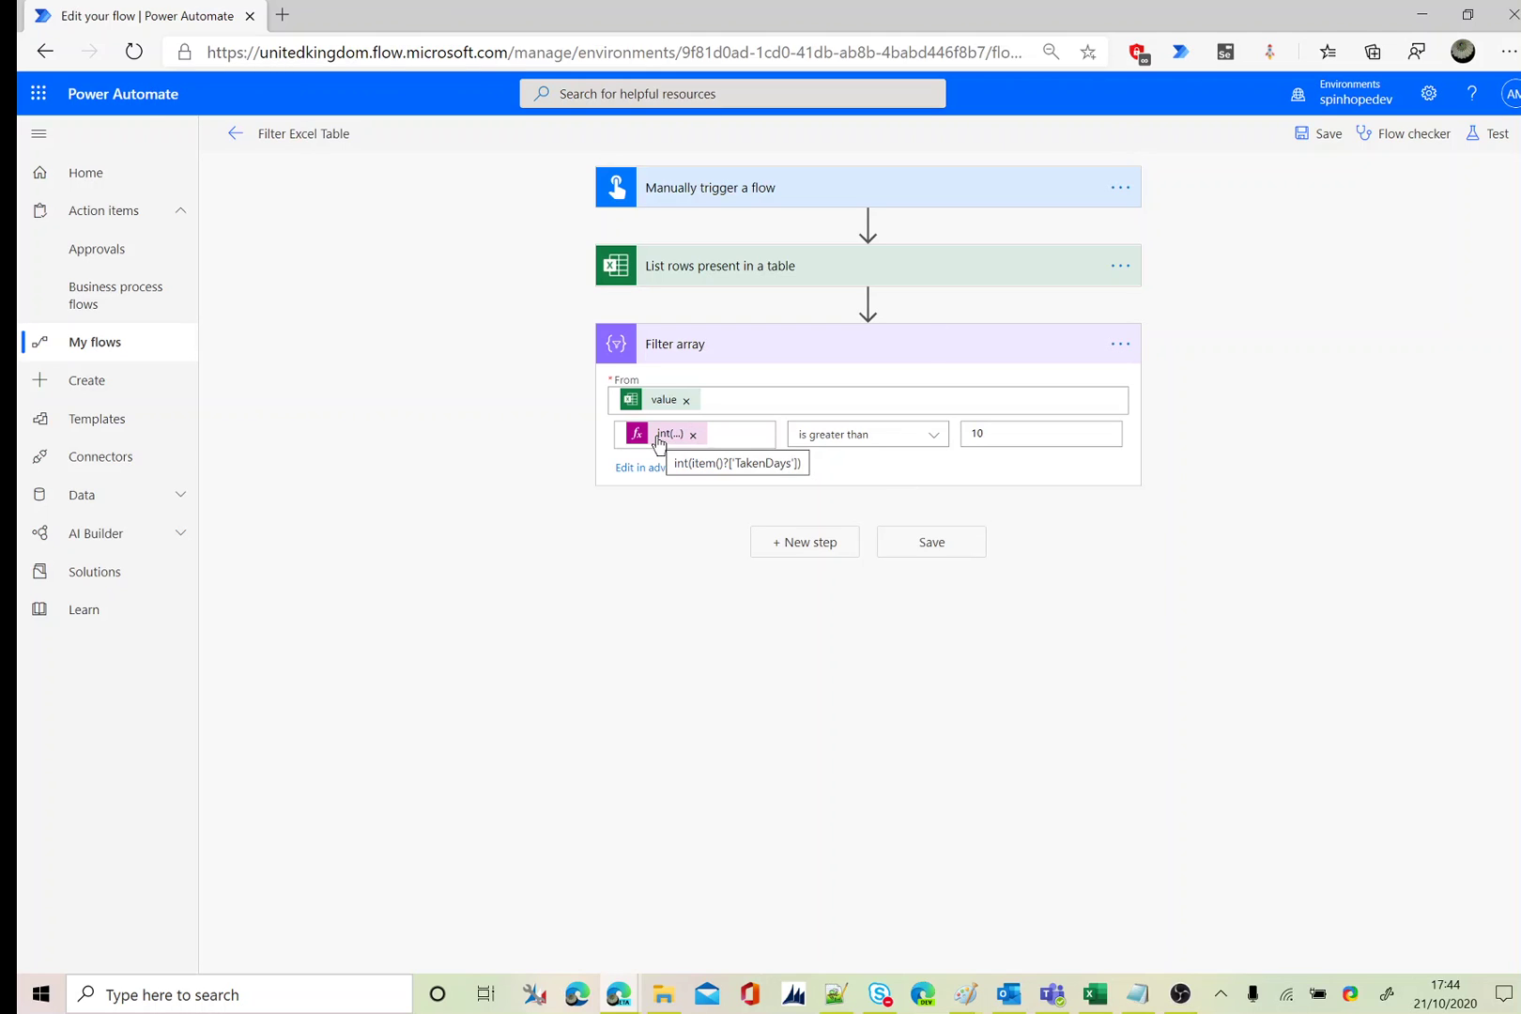
Lower the filter threshold from 10 to 5, then save and run a test of the flow.
left_click(986, 434)
key("BackSpace")
key("BackSpace")
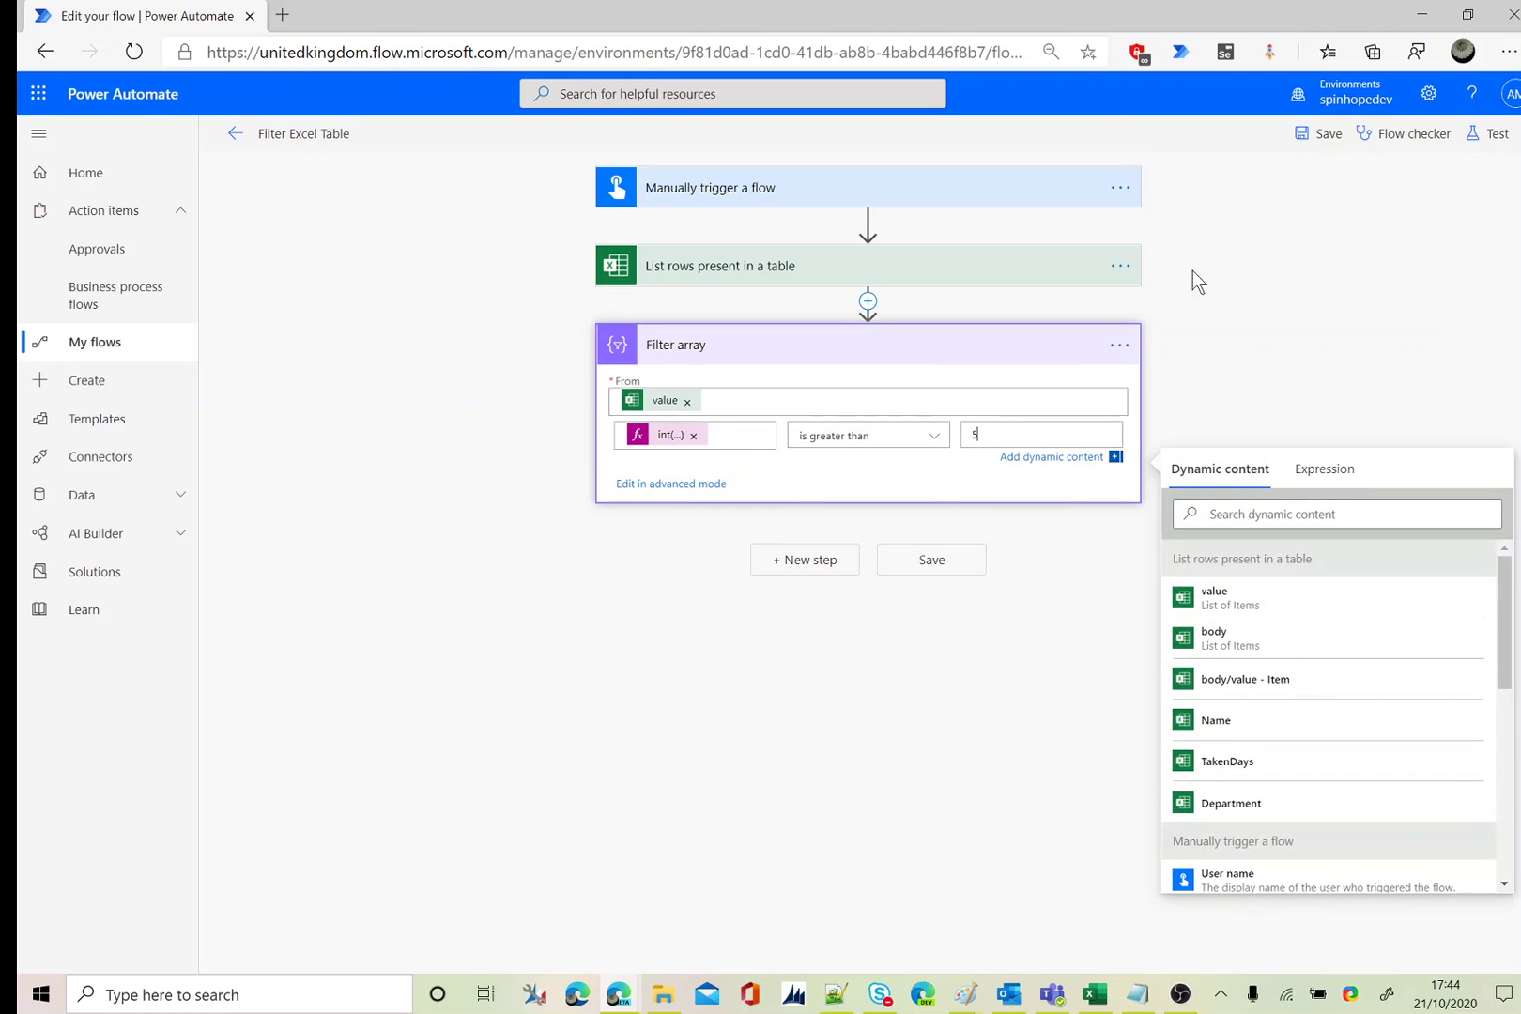
left_click(1491, 134)
left_click(1295, 244)
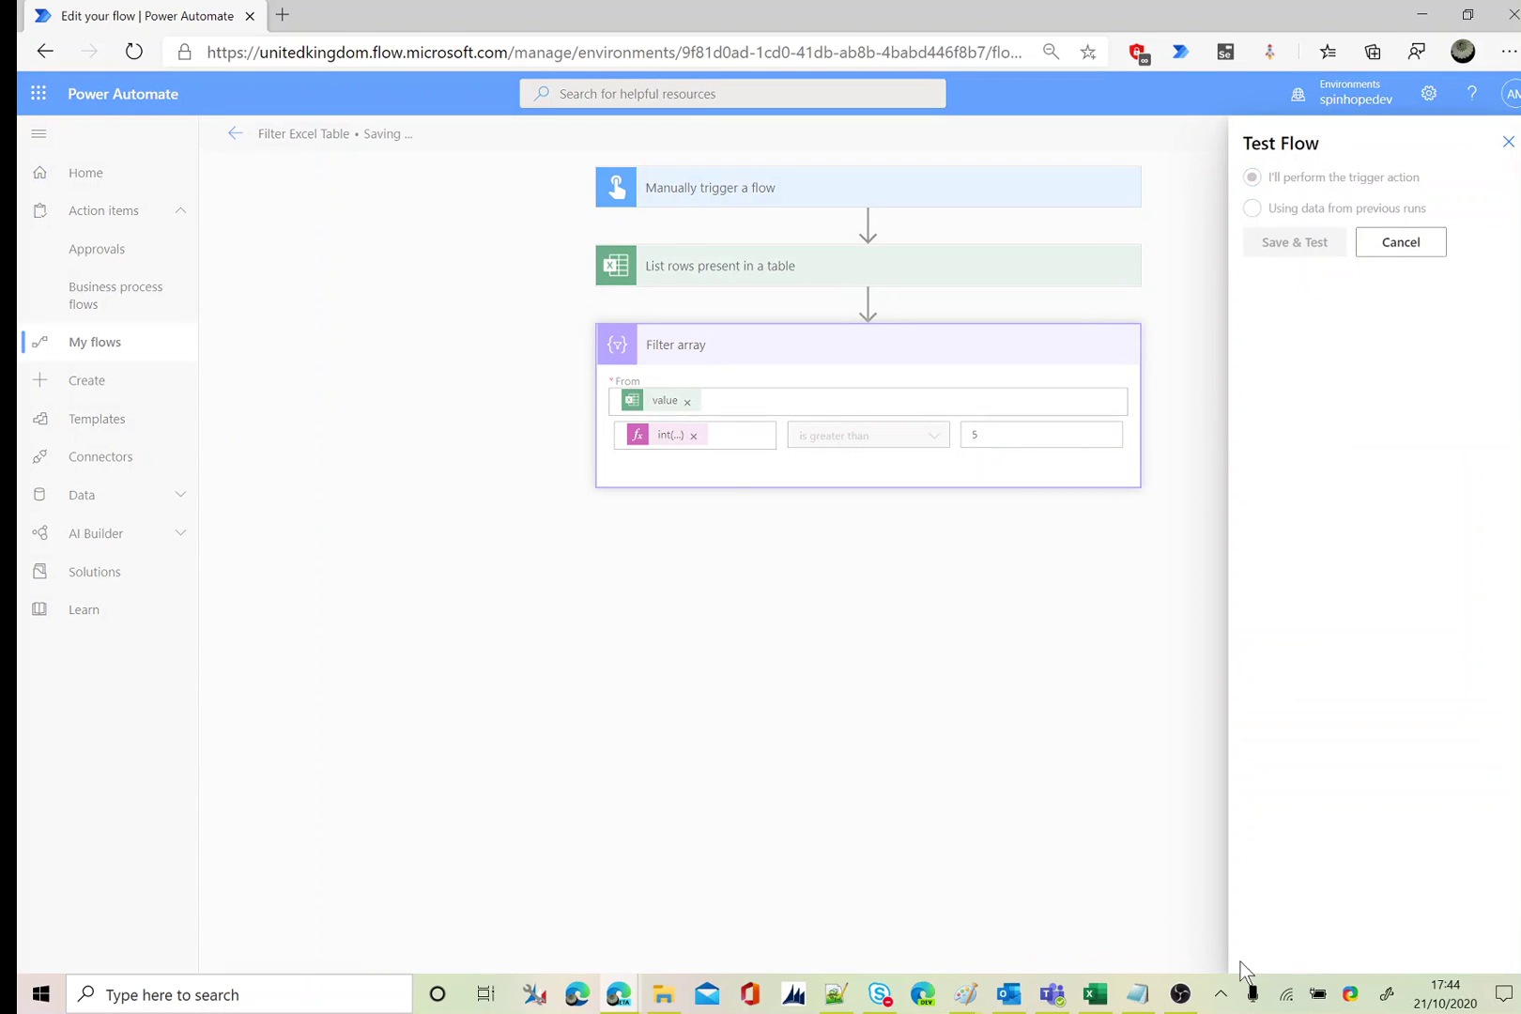
left_click(1315, 947)
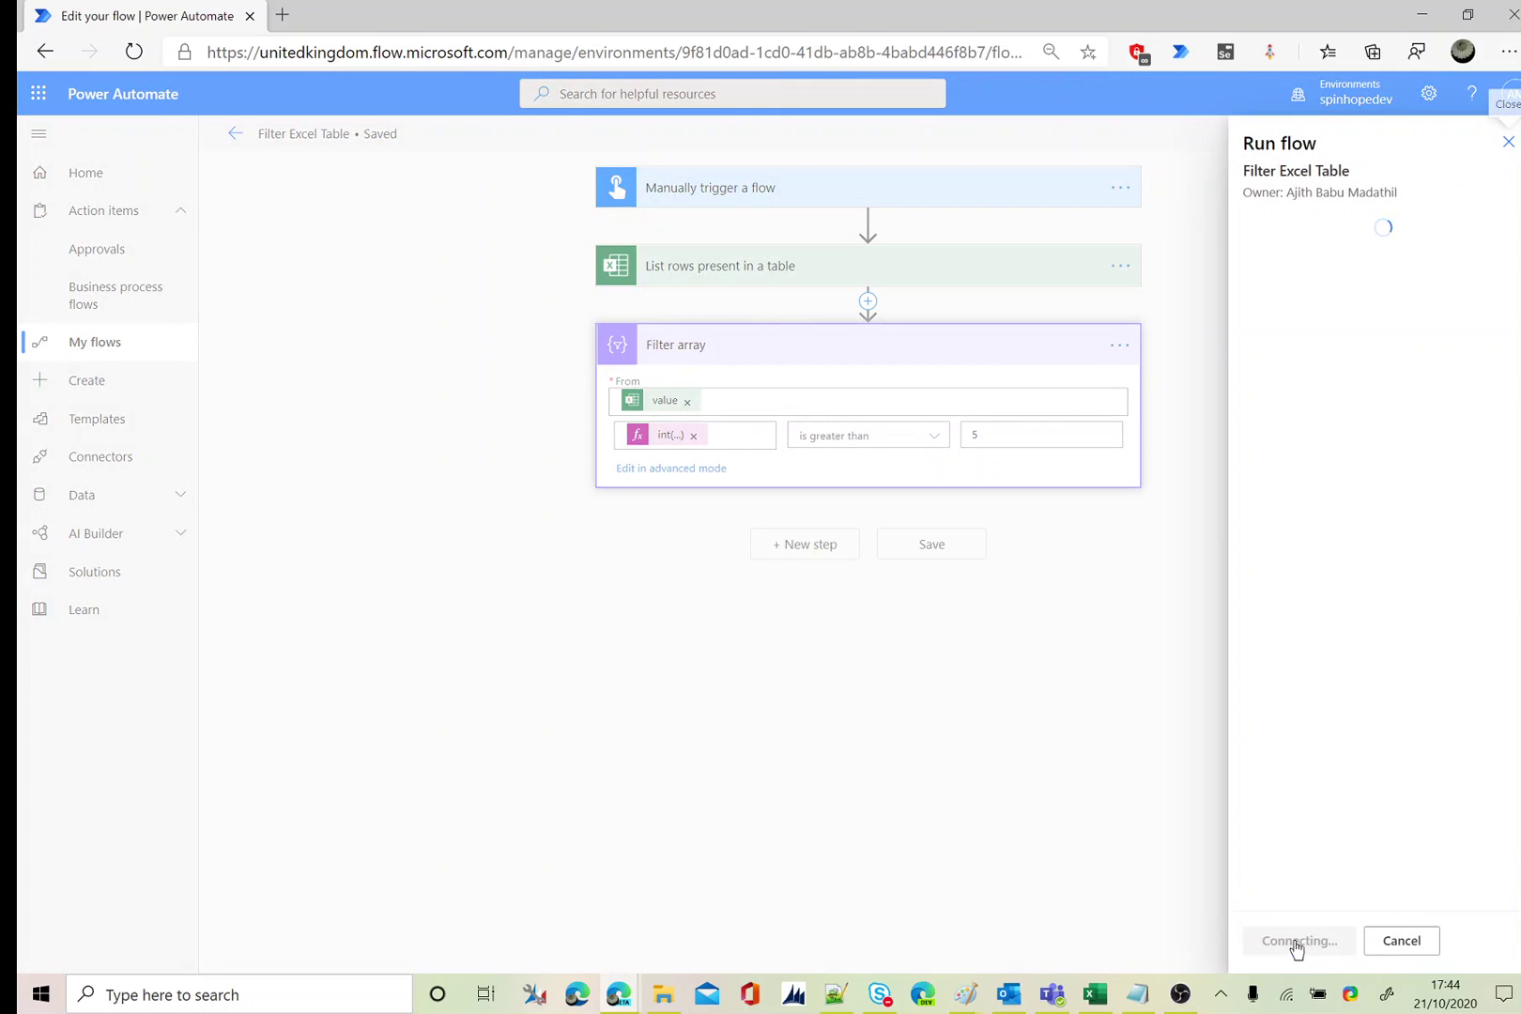
left_click(1311, 946)
Review the Filter array run outputs, which now contain matching rows.
left_click(1279, 941)
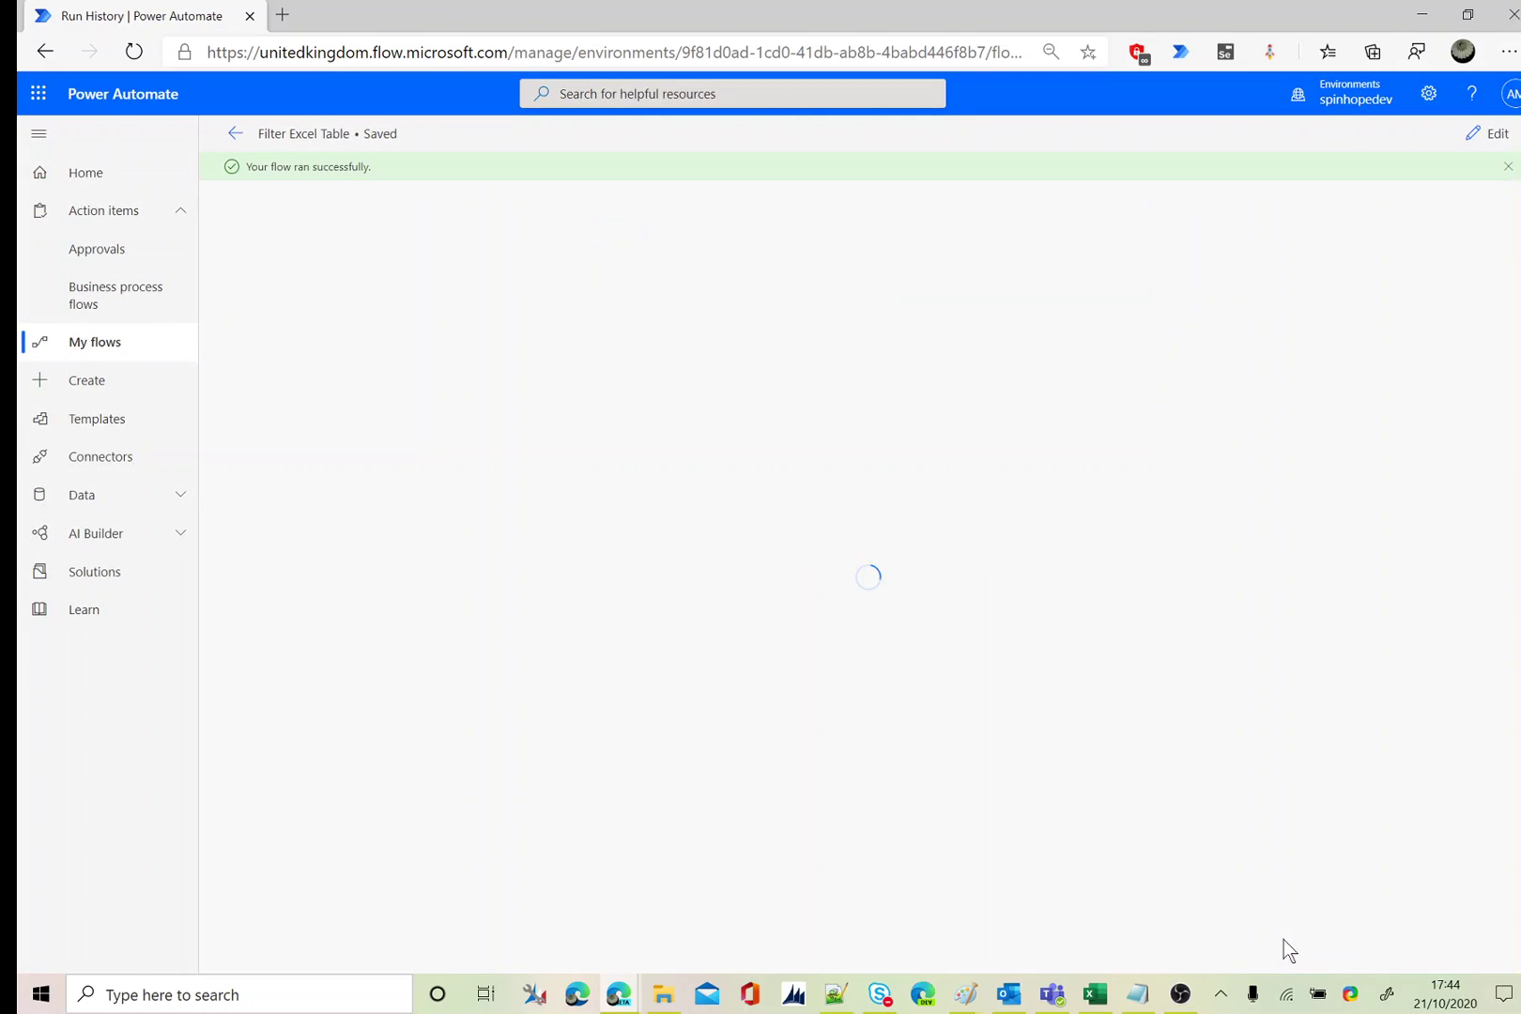
left_click(805, 400)
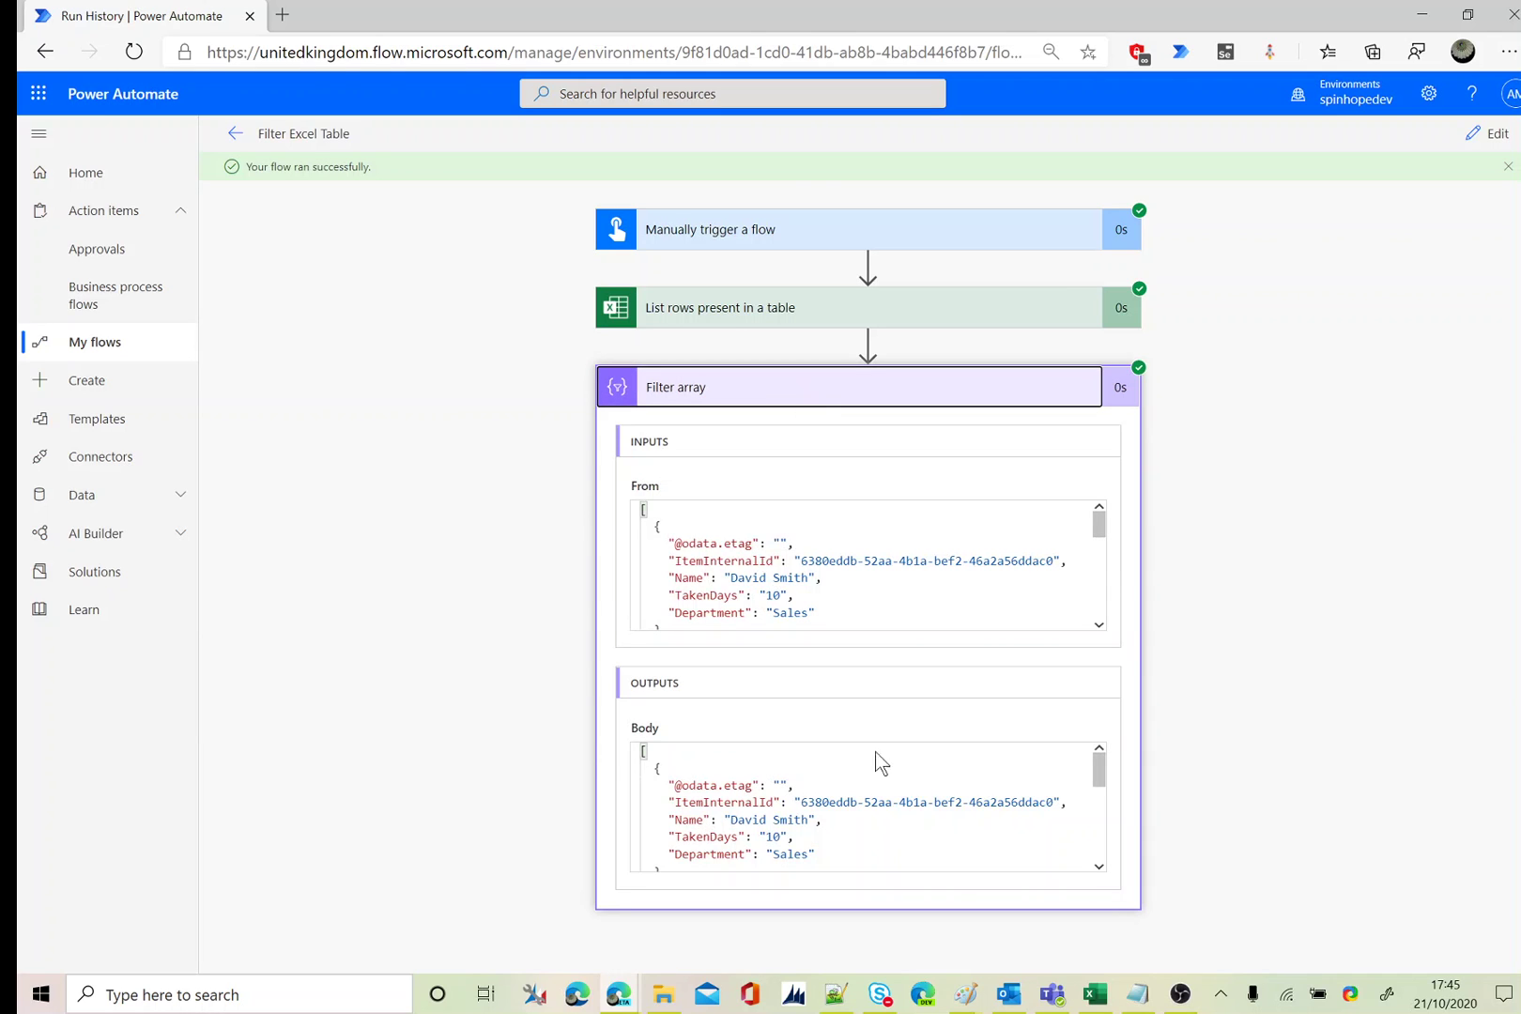
left_click_drag(1098, 768, 1098, 844)
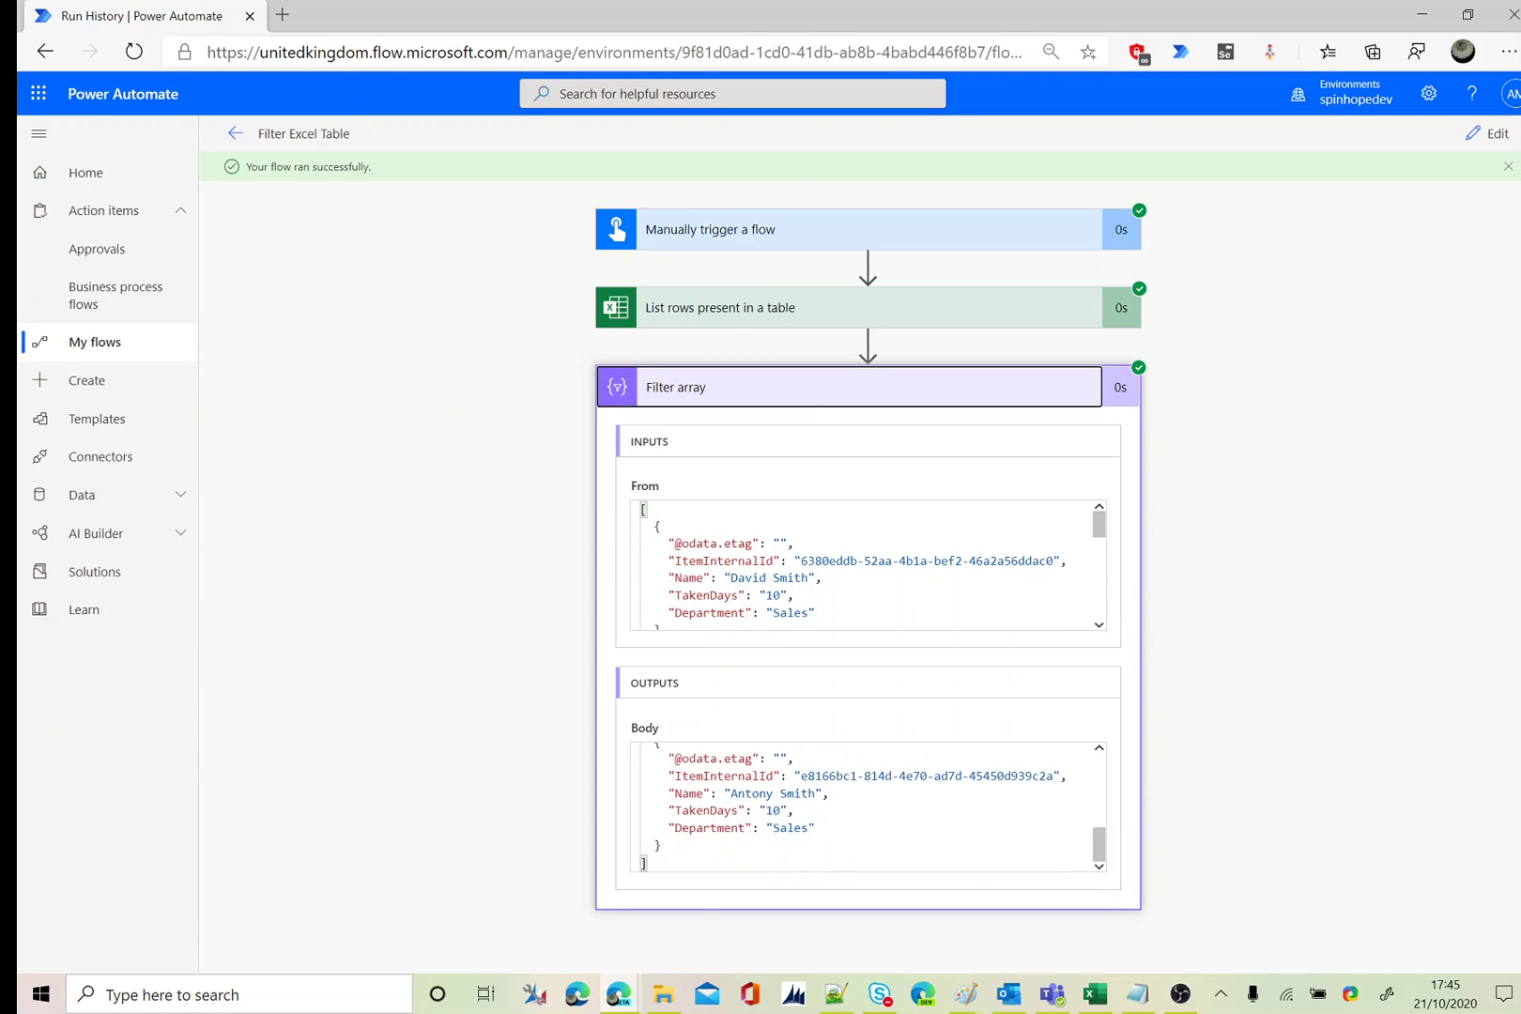
left_click(1487, 133)
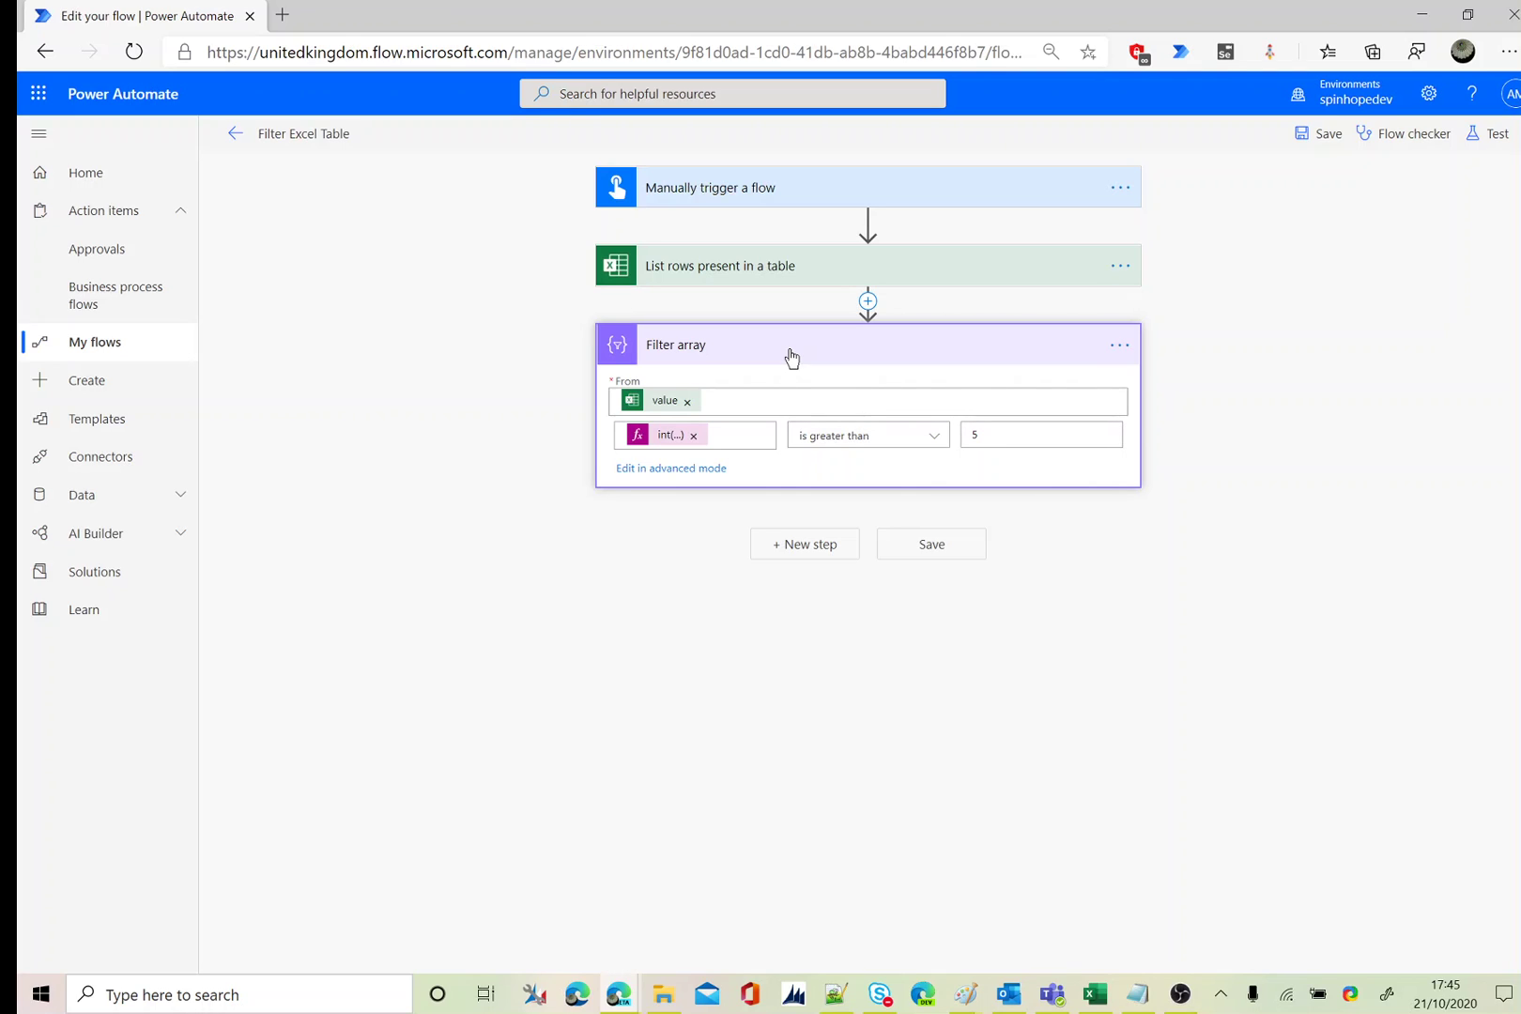
Expand List rows and keep 'is greater than' as the filter comparison.
left_click(721, 261)
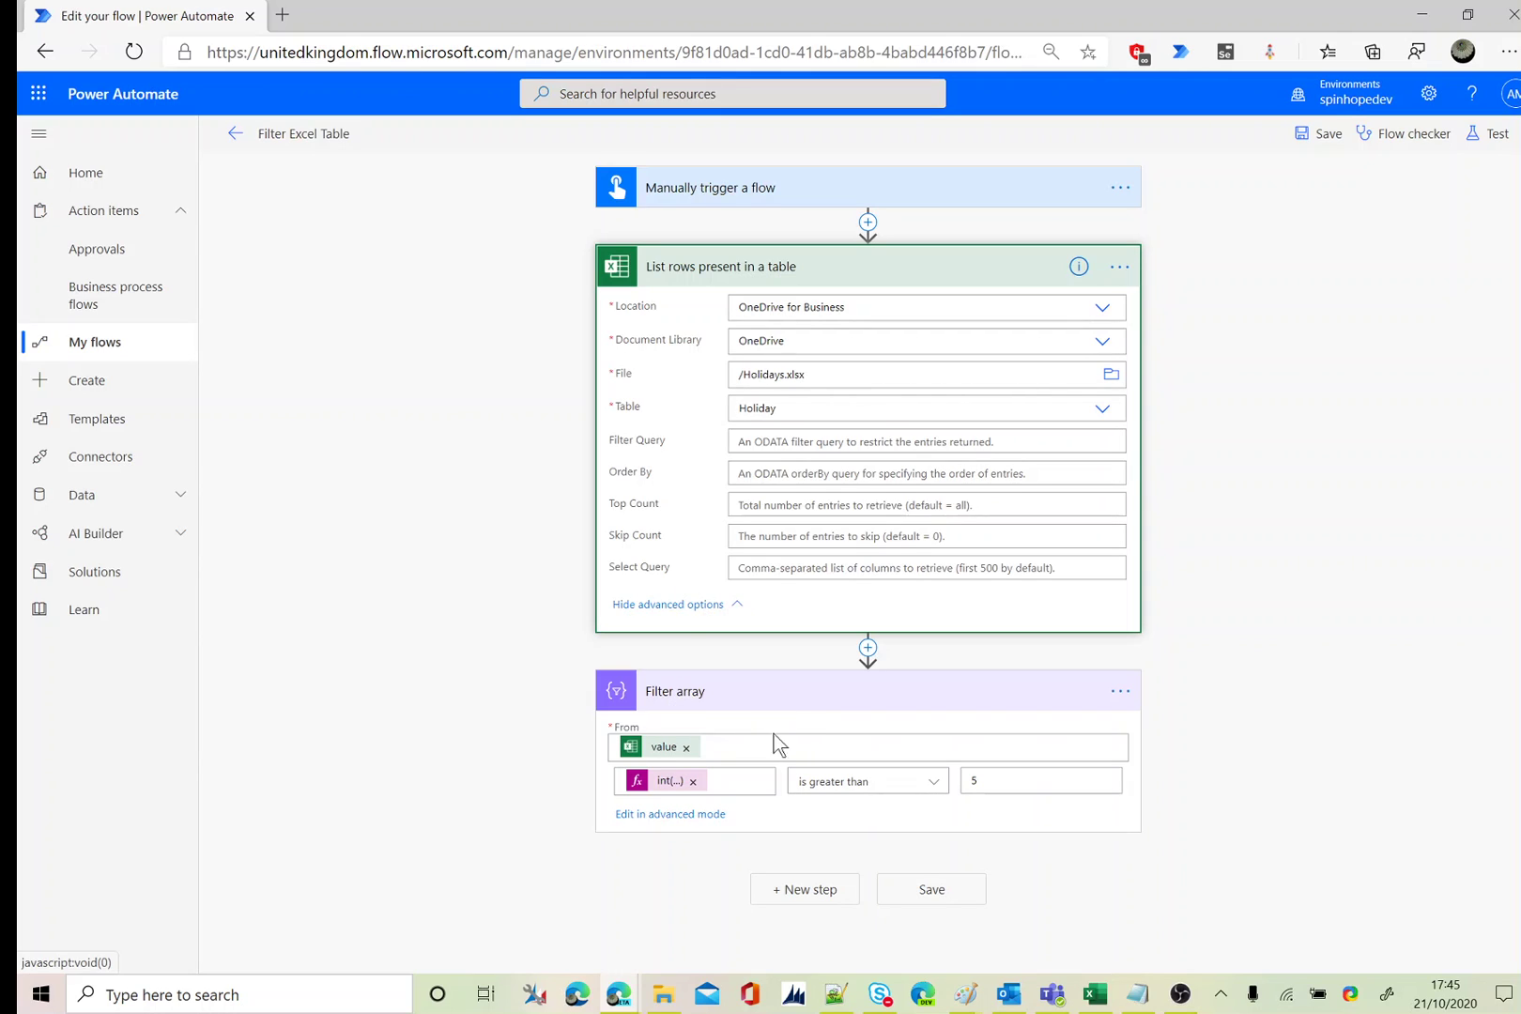
left_click(944, 795)
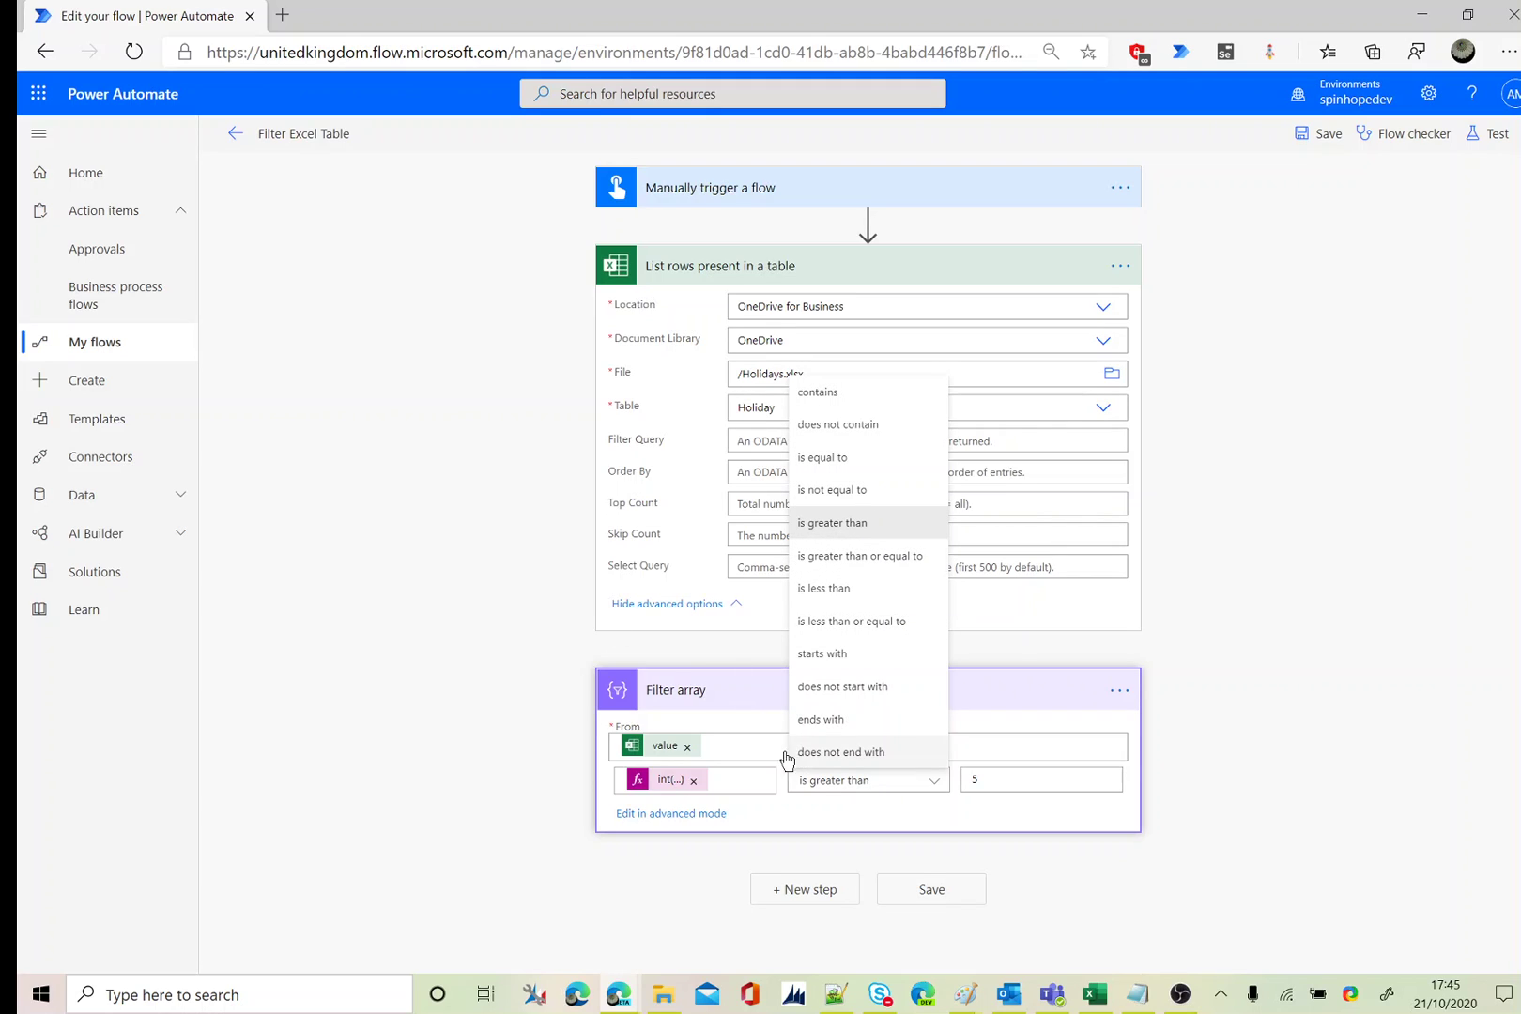
left_click(503, 637)
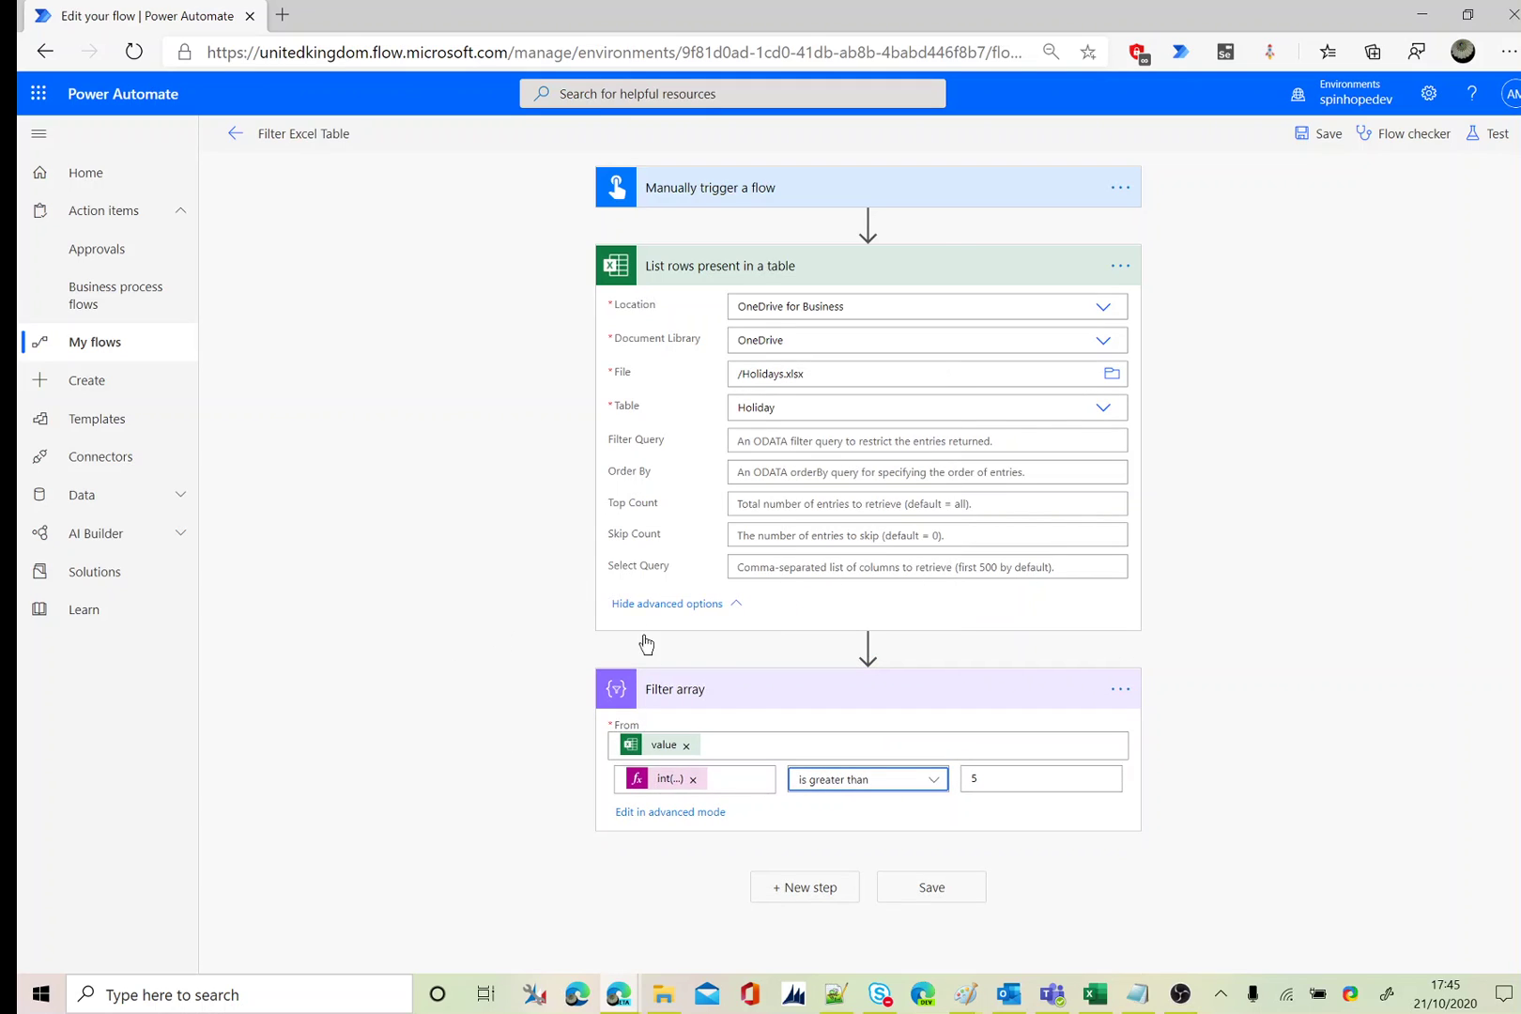
Delete the Filter array step and bring up the Holidays workbook in Excel.
left_click(1119, 690)
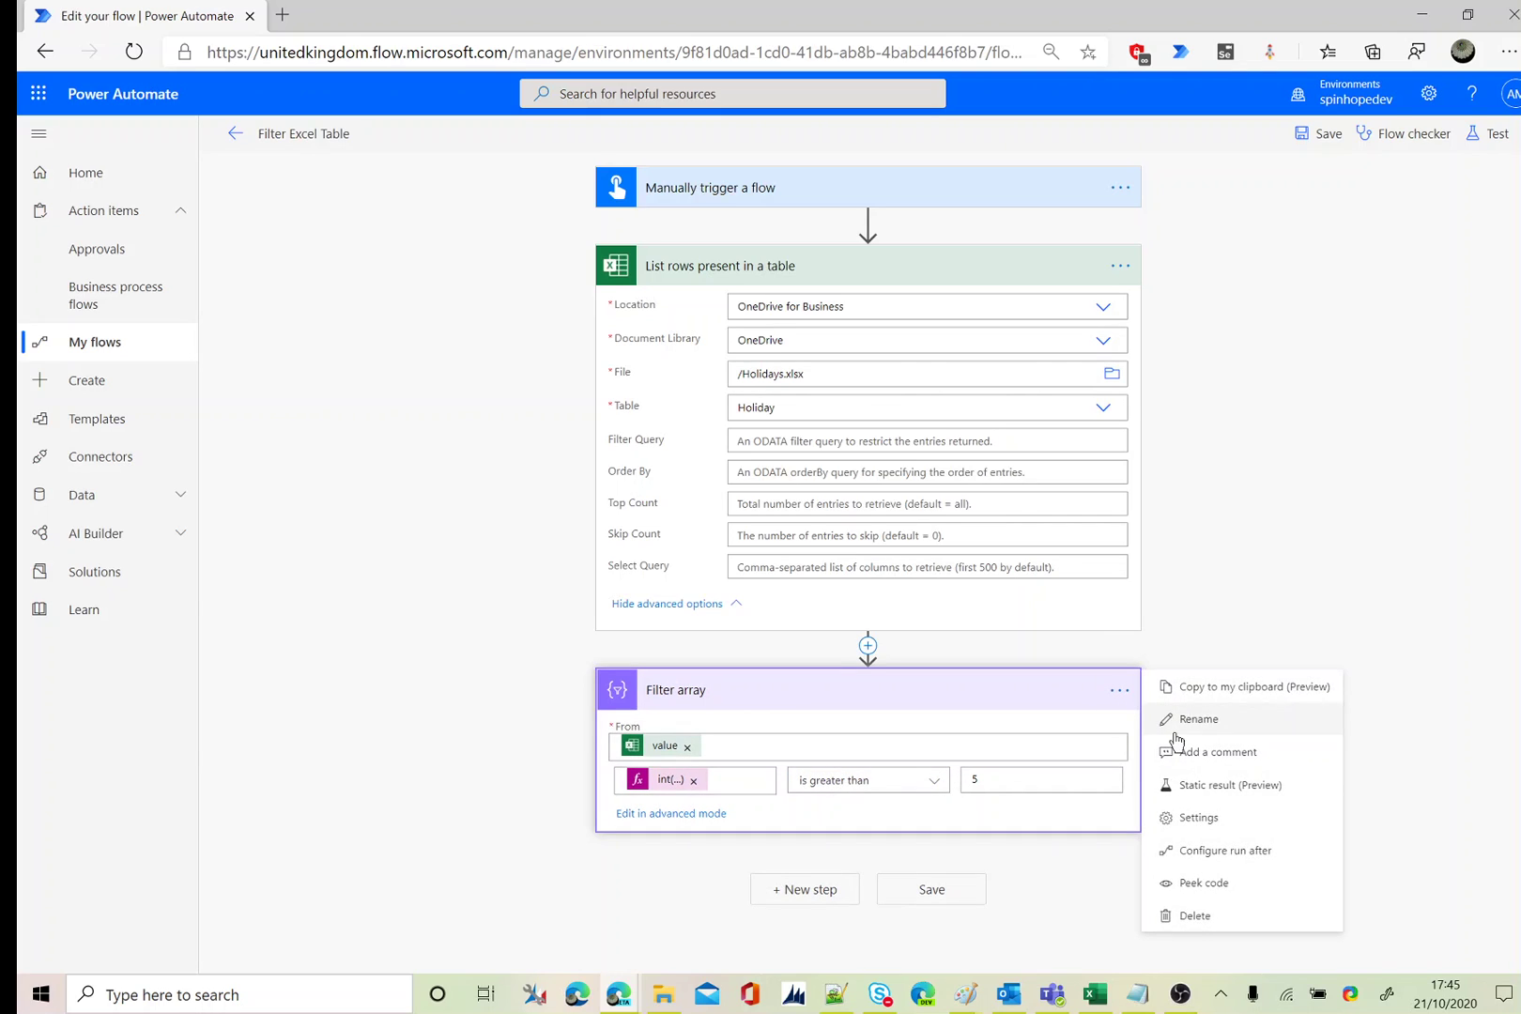
left_click(1207, 915)
left_click(786, 564)
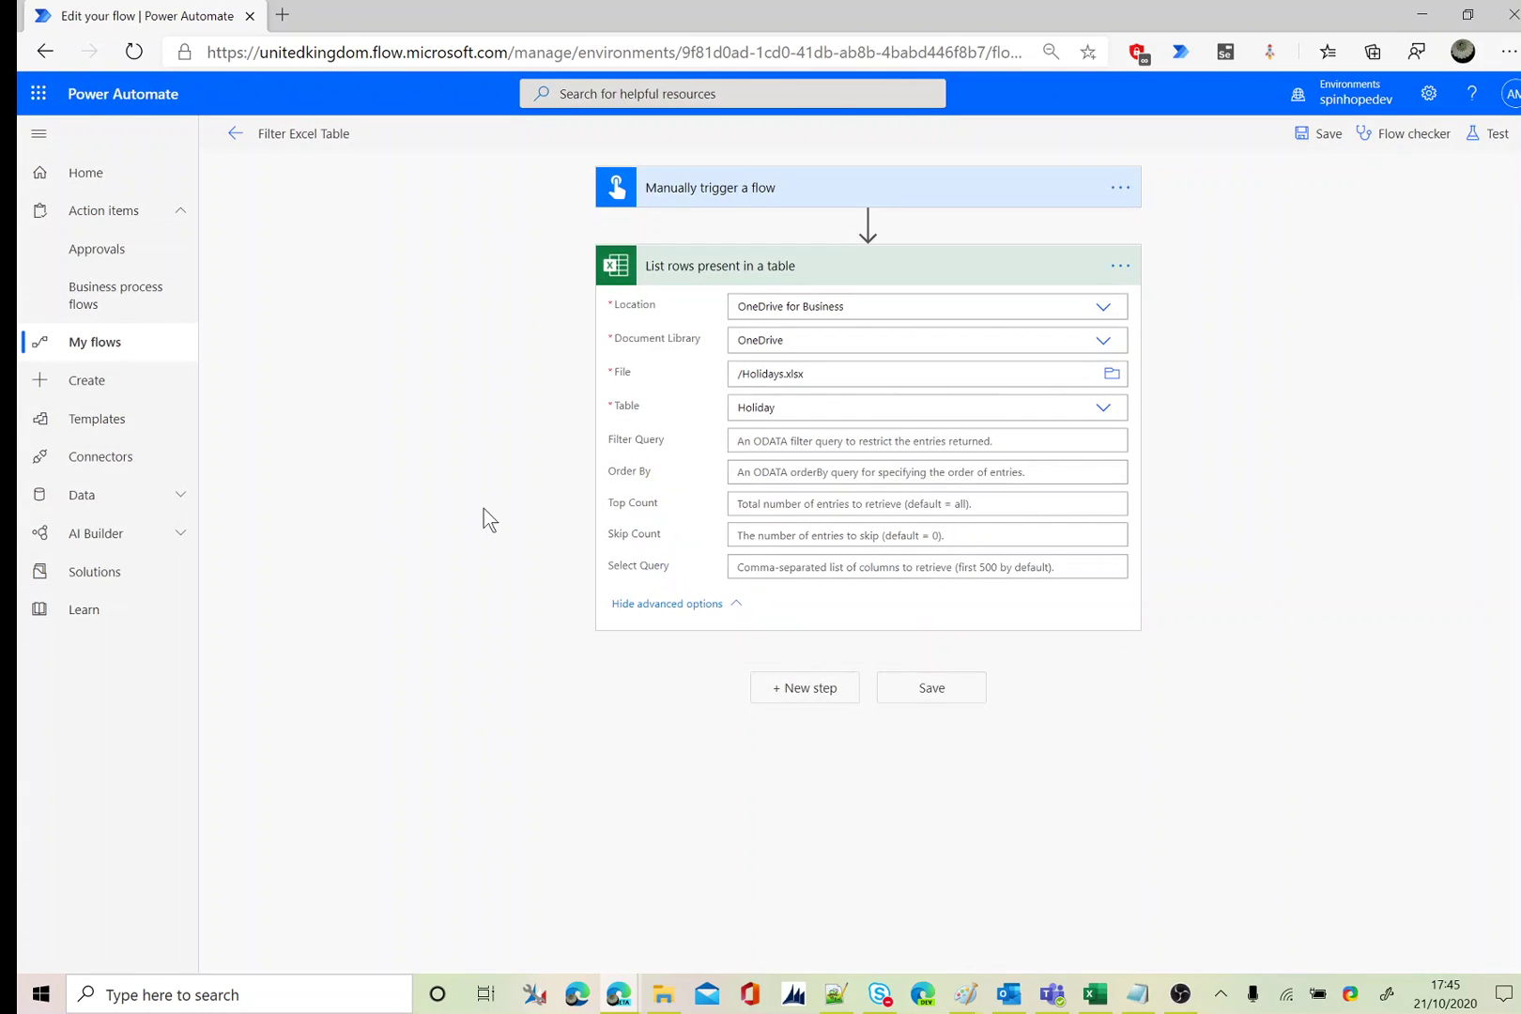
left_click(1095, 994)
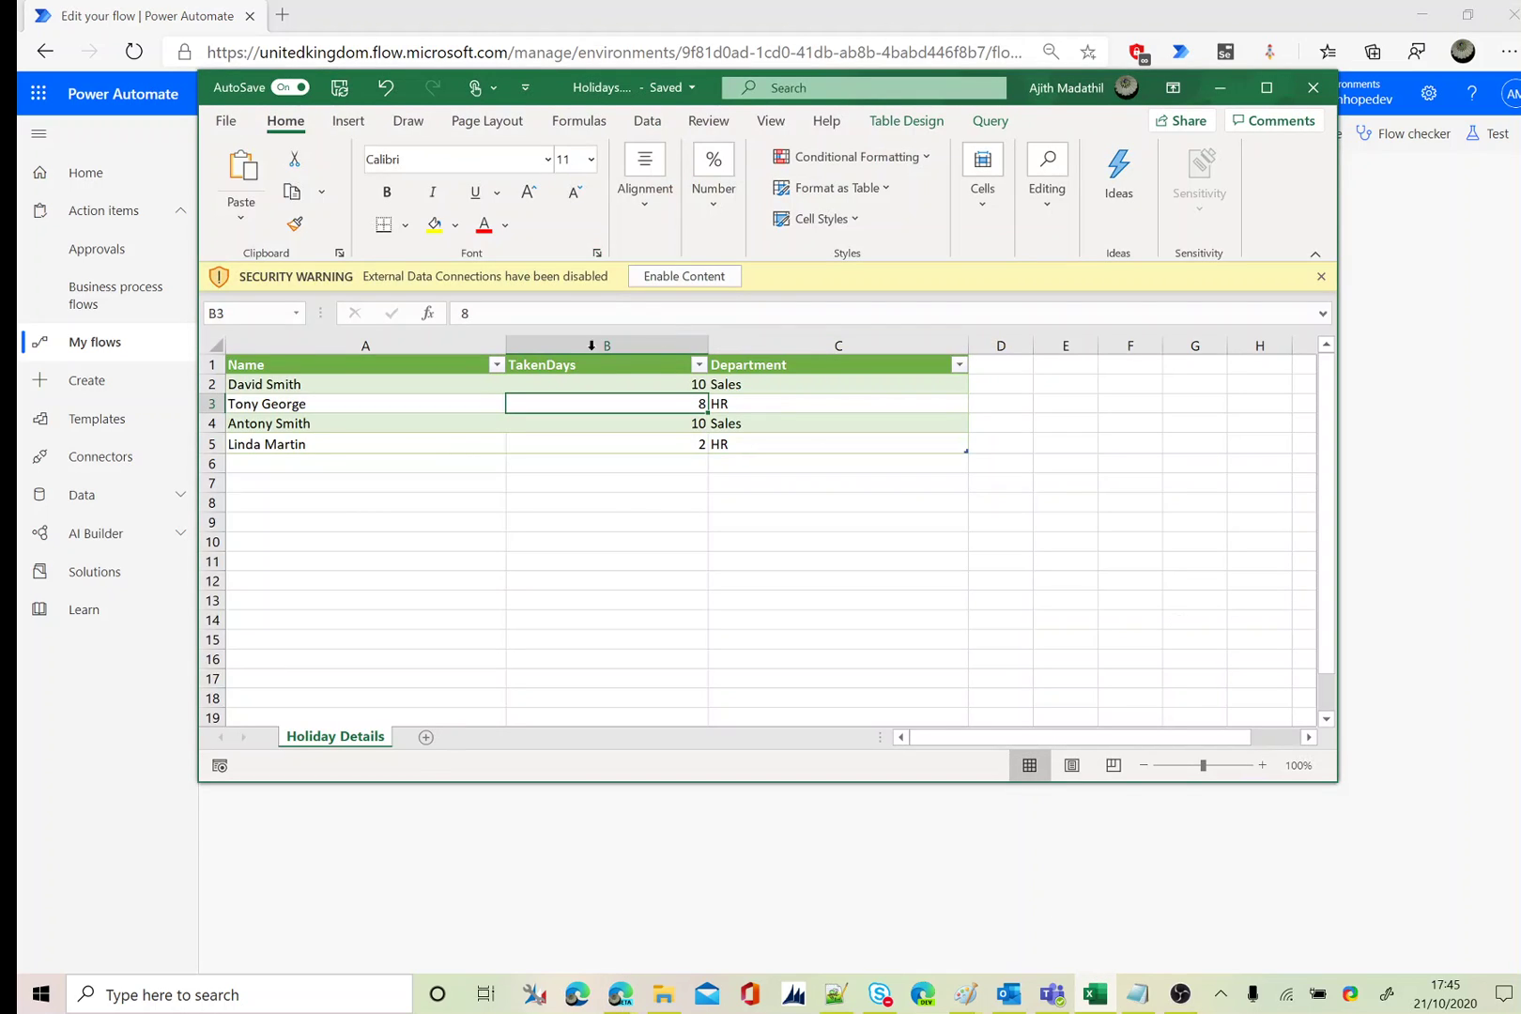
Rename header B1 from TakenDays to 'Taken Days', save the workbook, and return to the flow.
left_click(547, 367)
left_click_drag(549, 368, 550, 364)
left_click(498, 314)
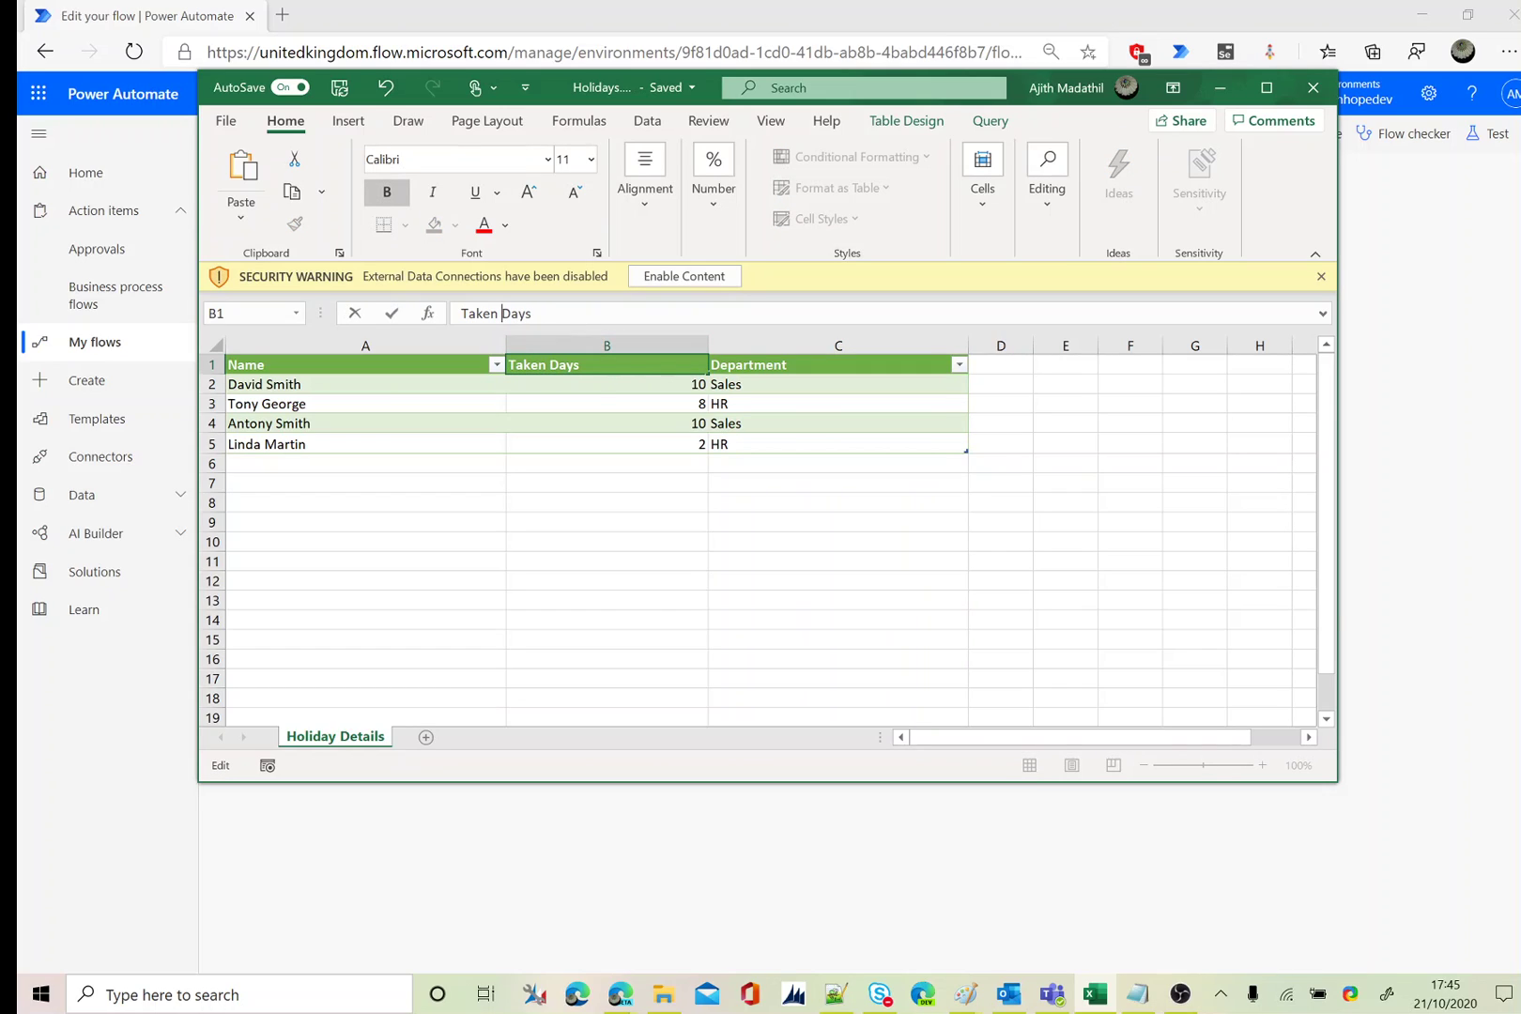
left_click(584, 400)
left_click(343, 94)
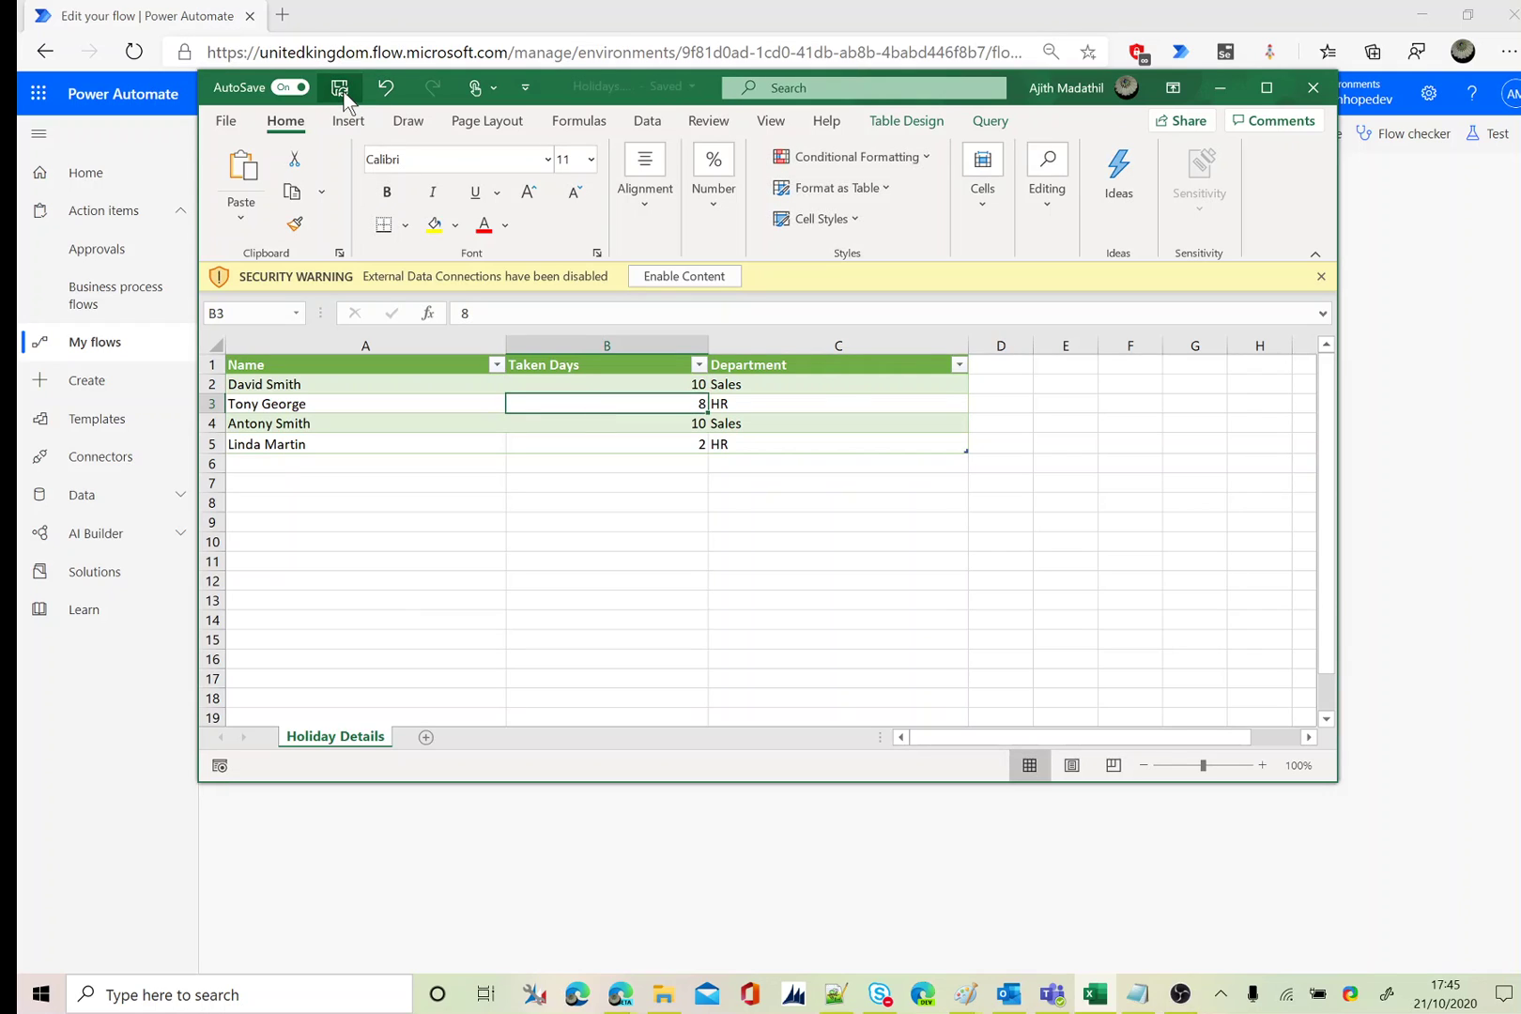
left_click(1451, 410)
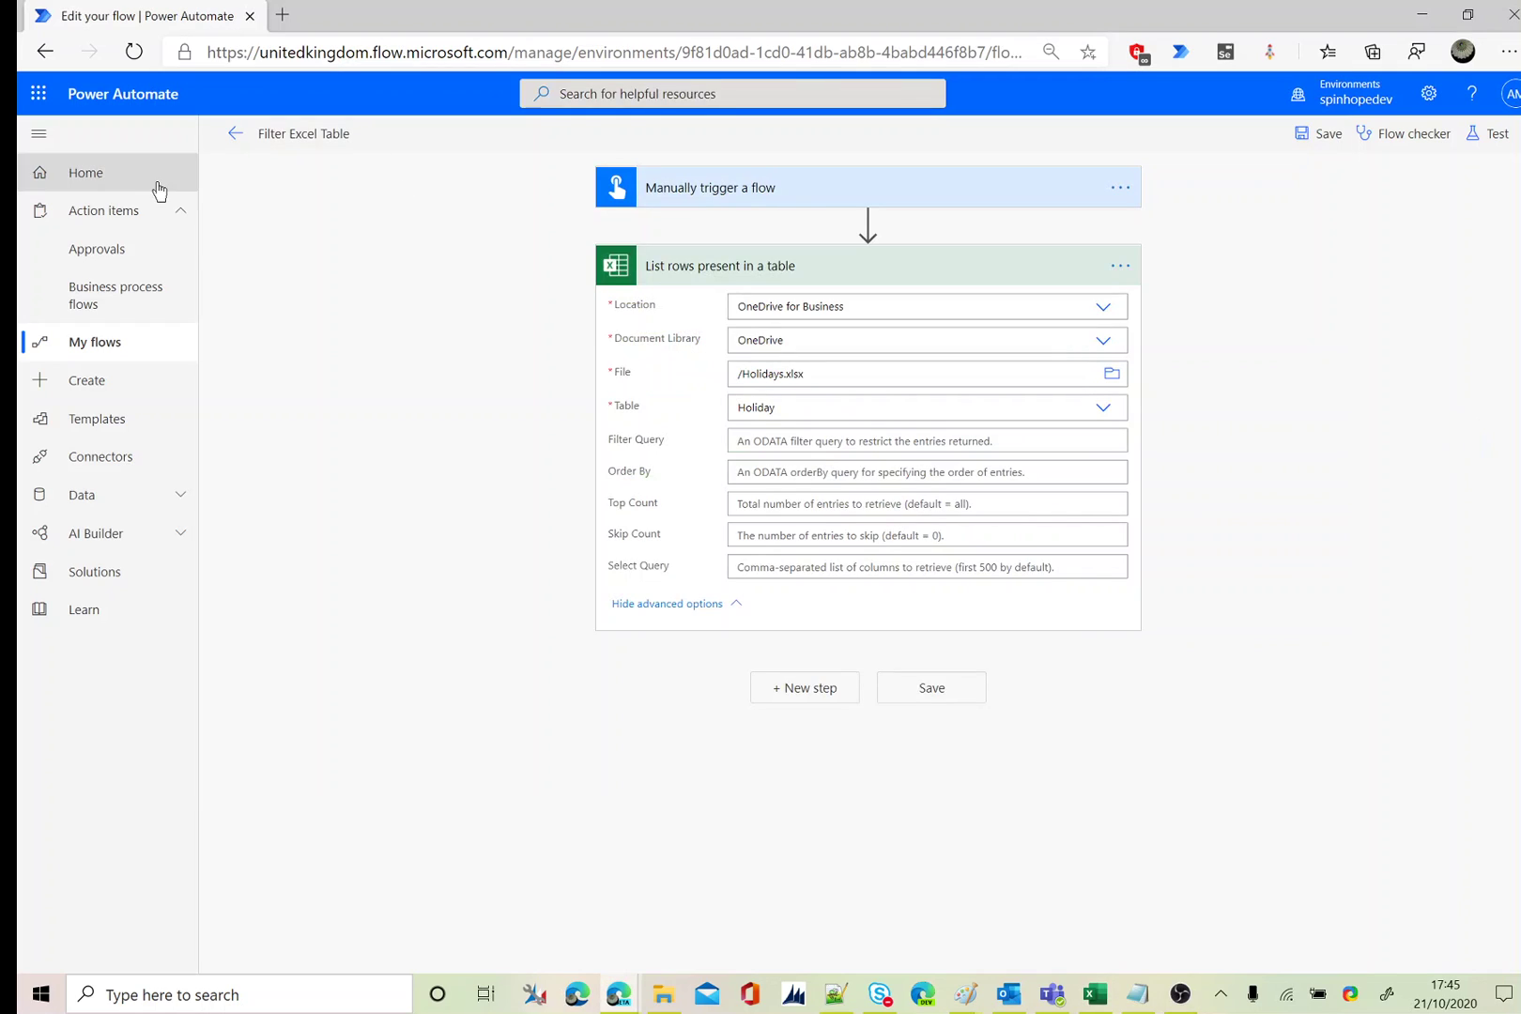
left_click(235, 138)
Reopen the flow without the unsaved deletion and reselect Holidays.xlsx as the List rows file.
left_click(849, 212)
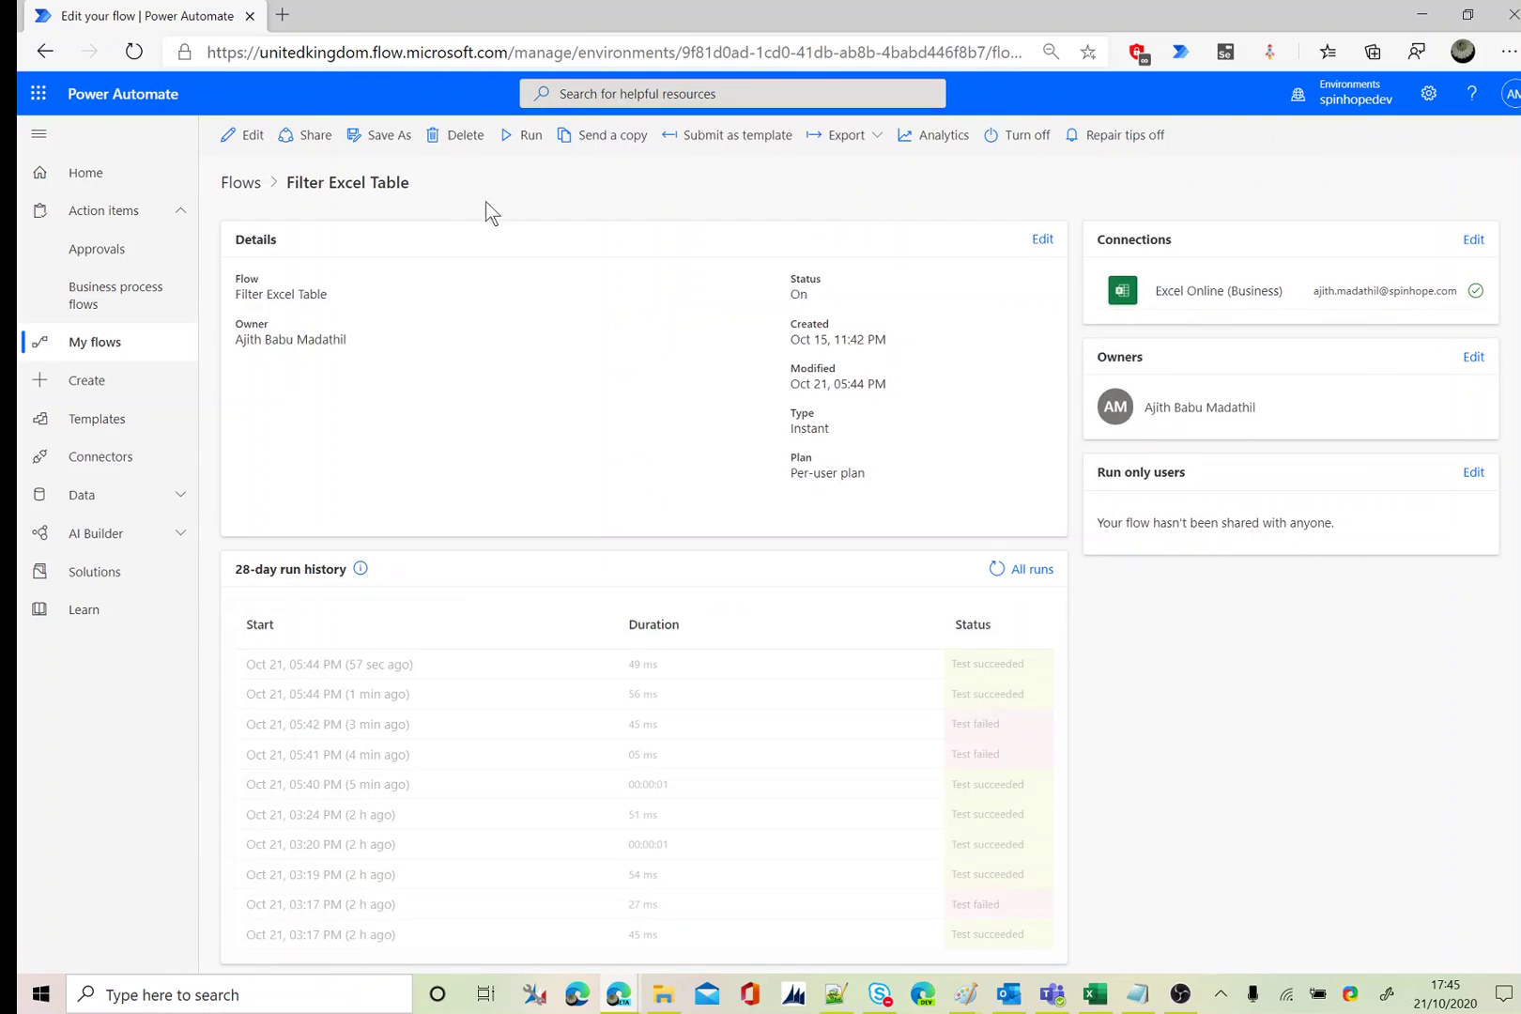
left_click(243, 142)
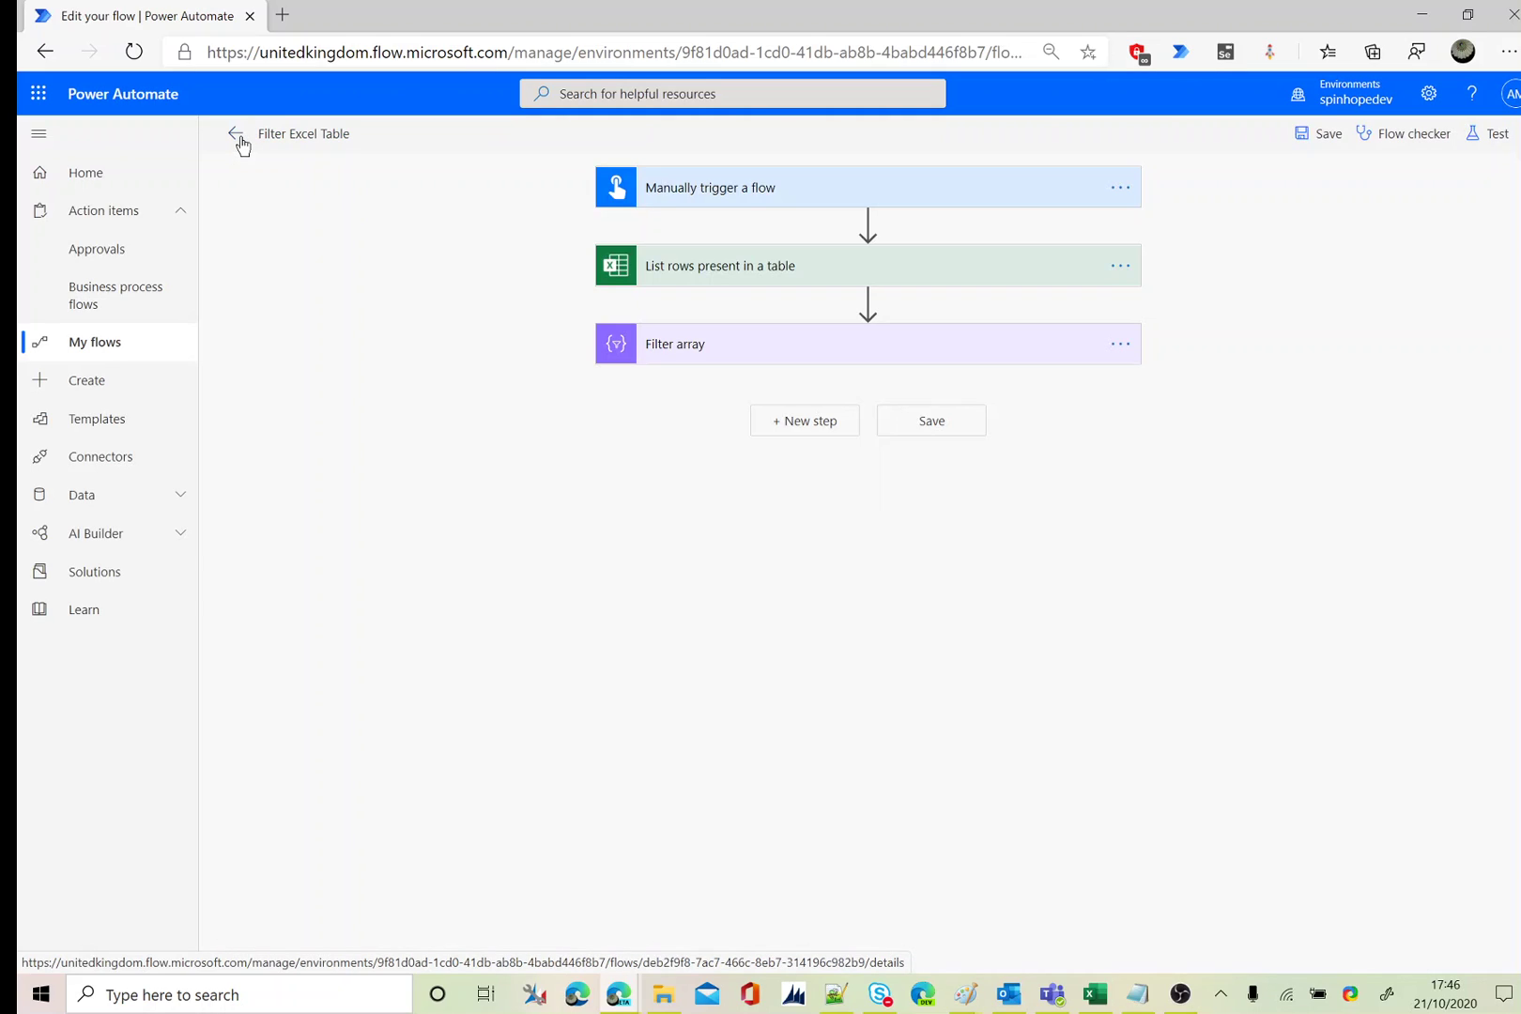
left_click(892, 271)
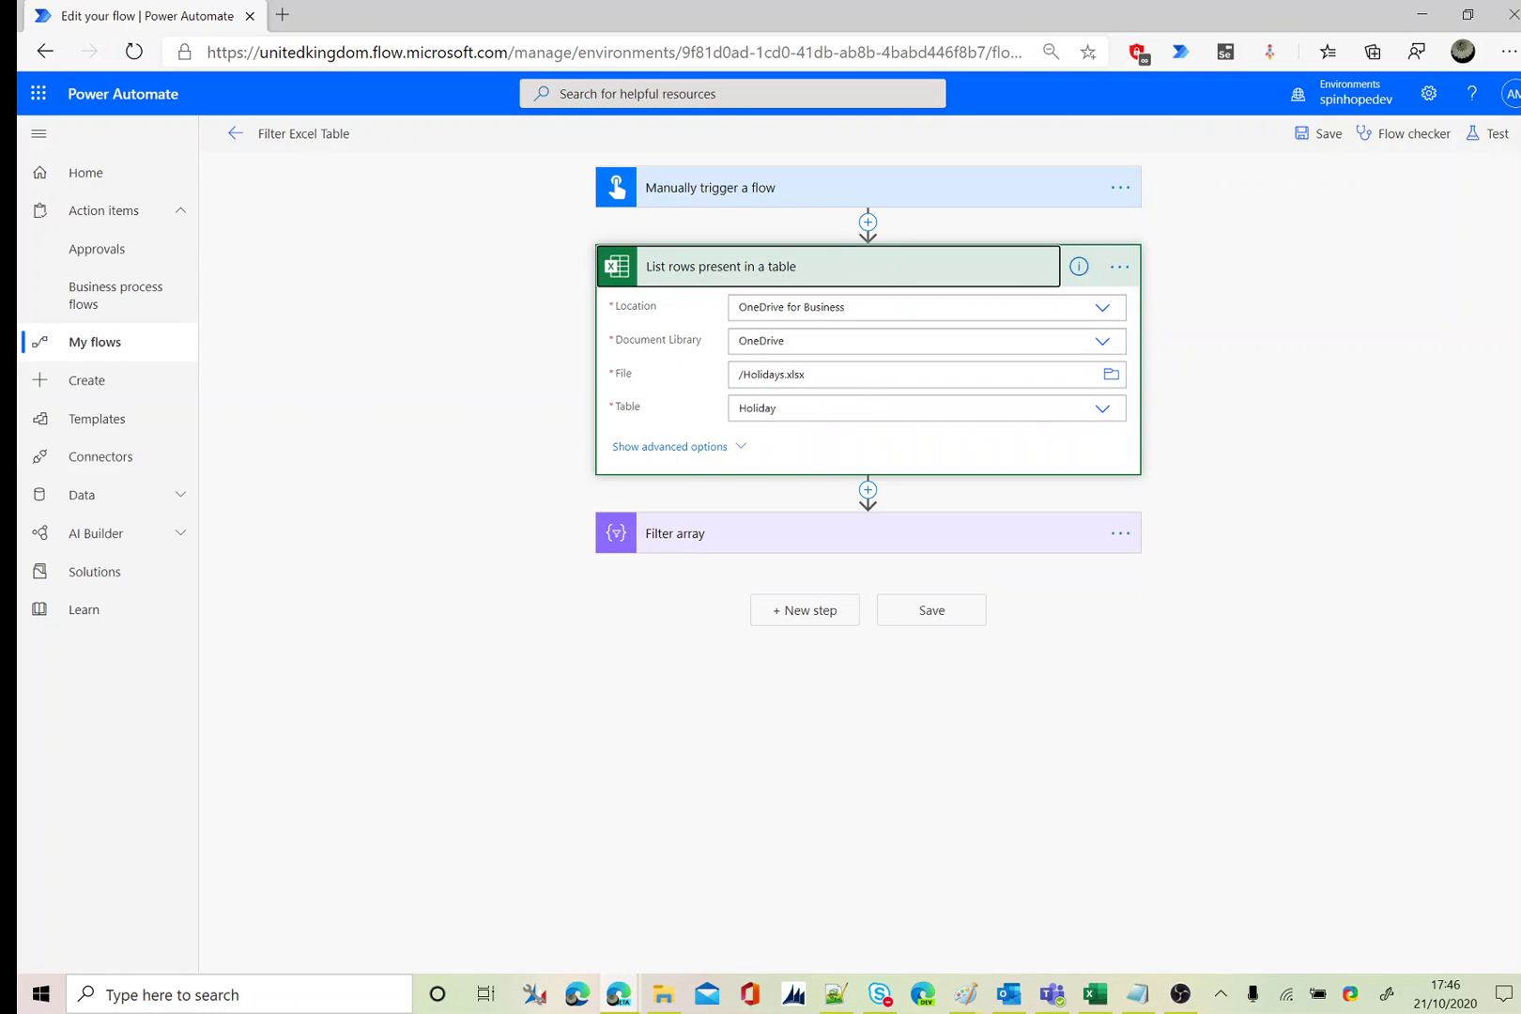
left_click(1113, 375)
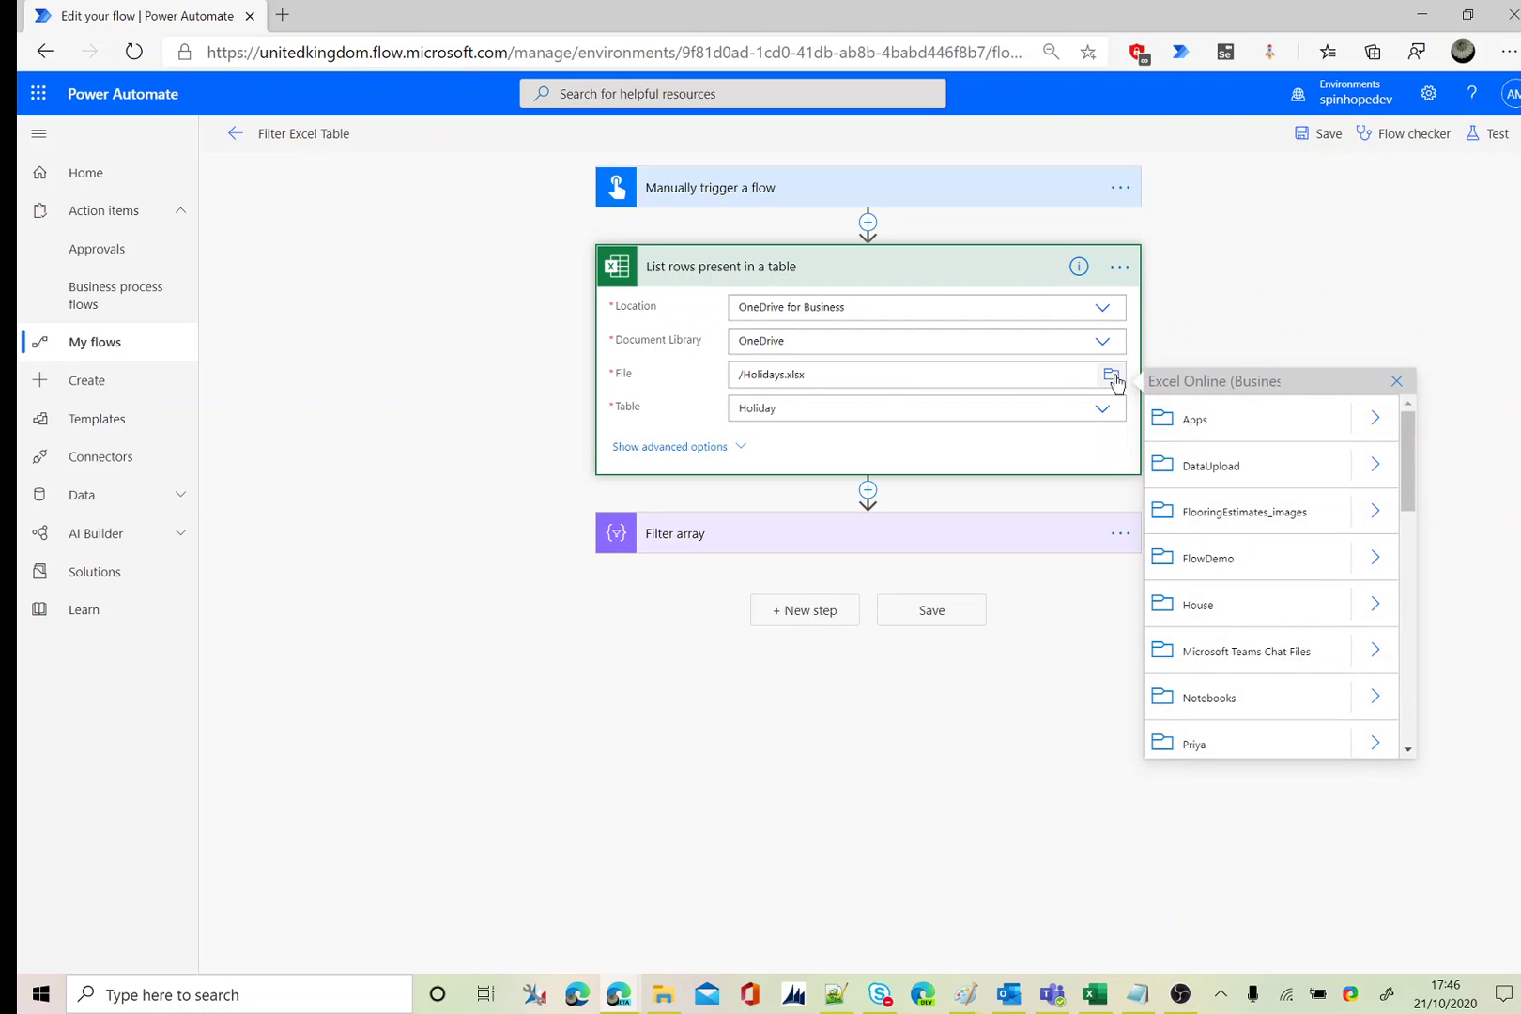
left_click_drag(1414, 461, 1424, 627)
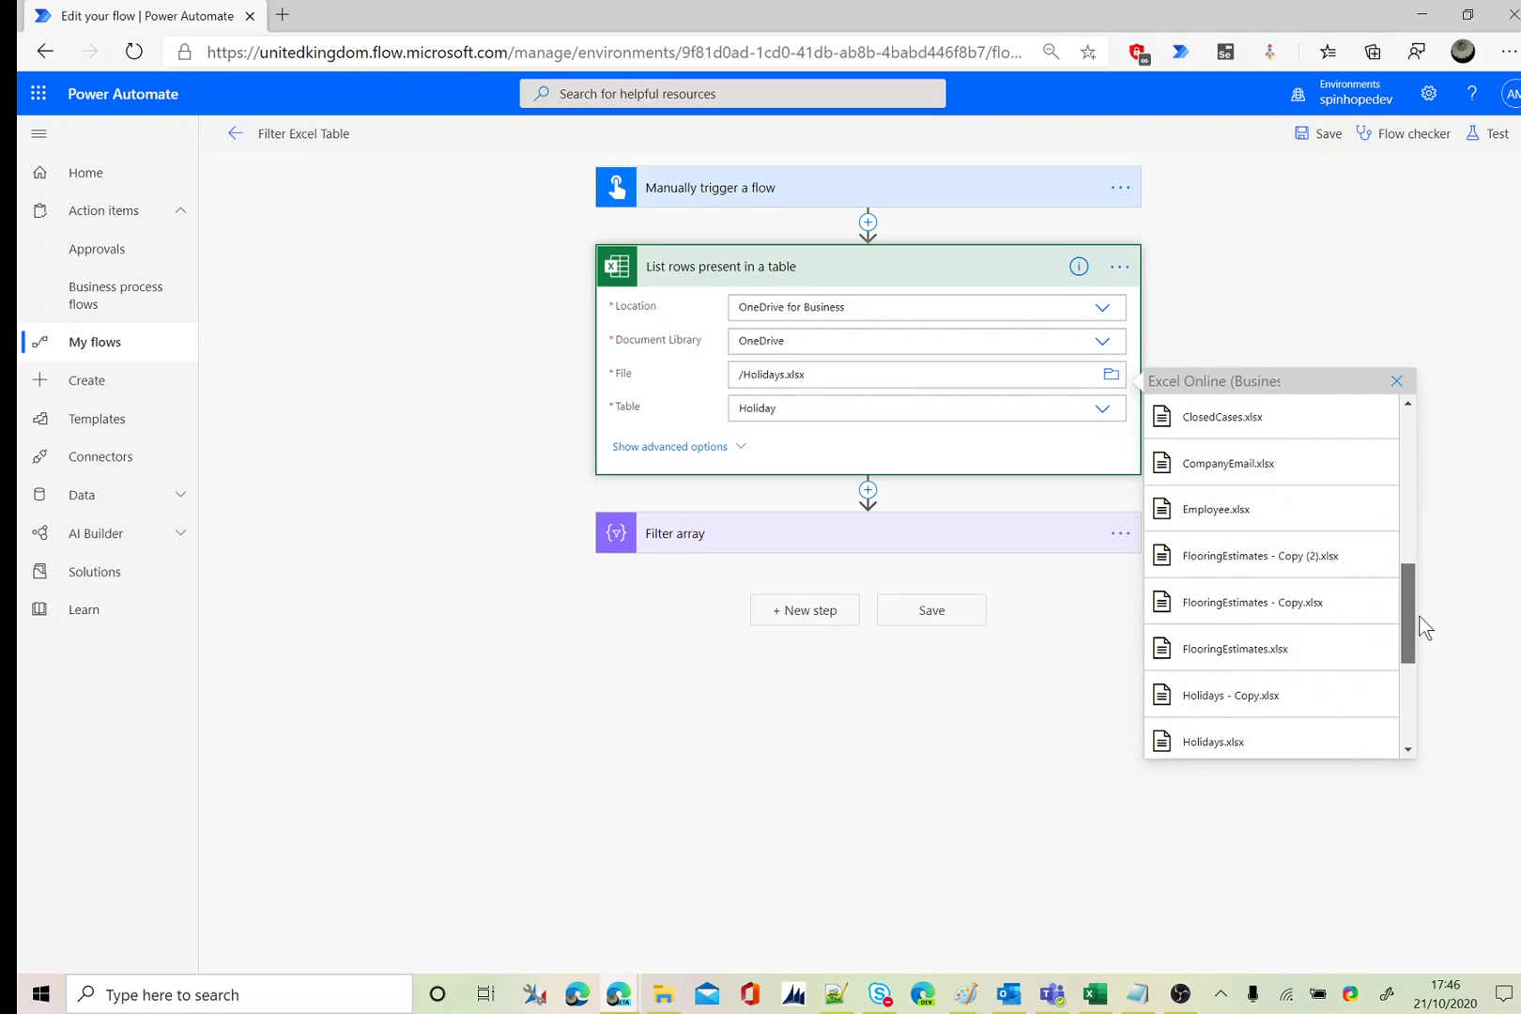
left_click(1225, 741)
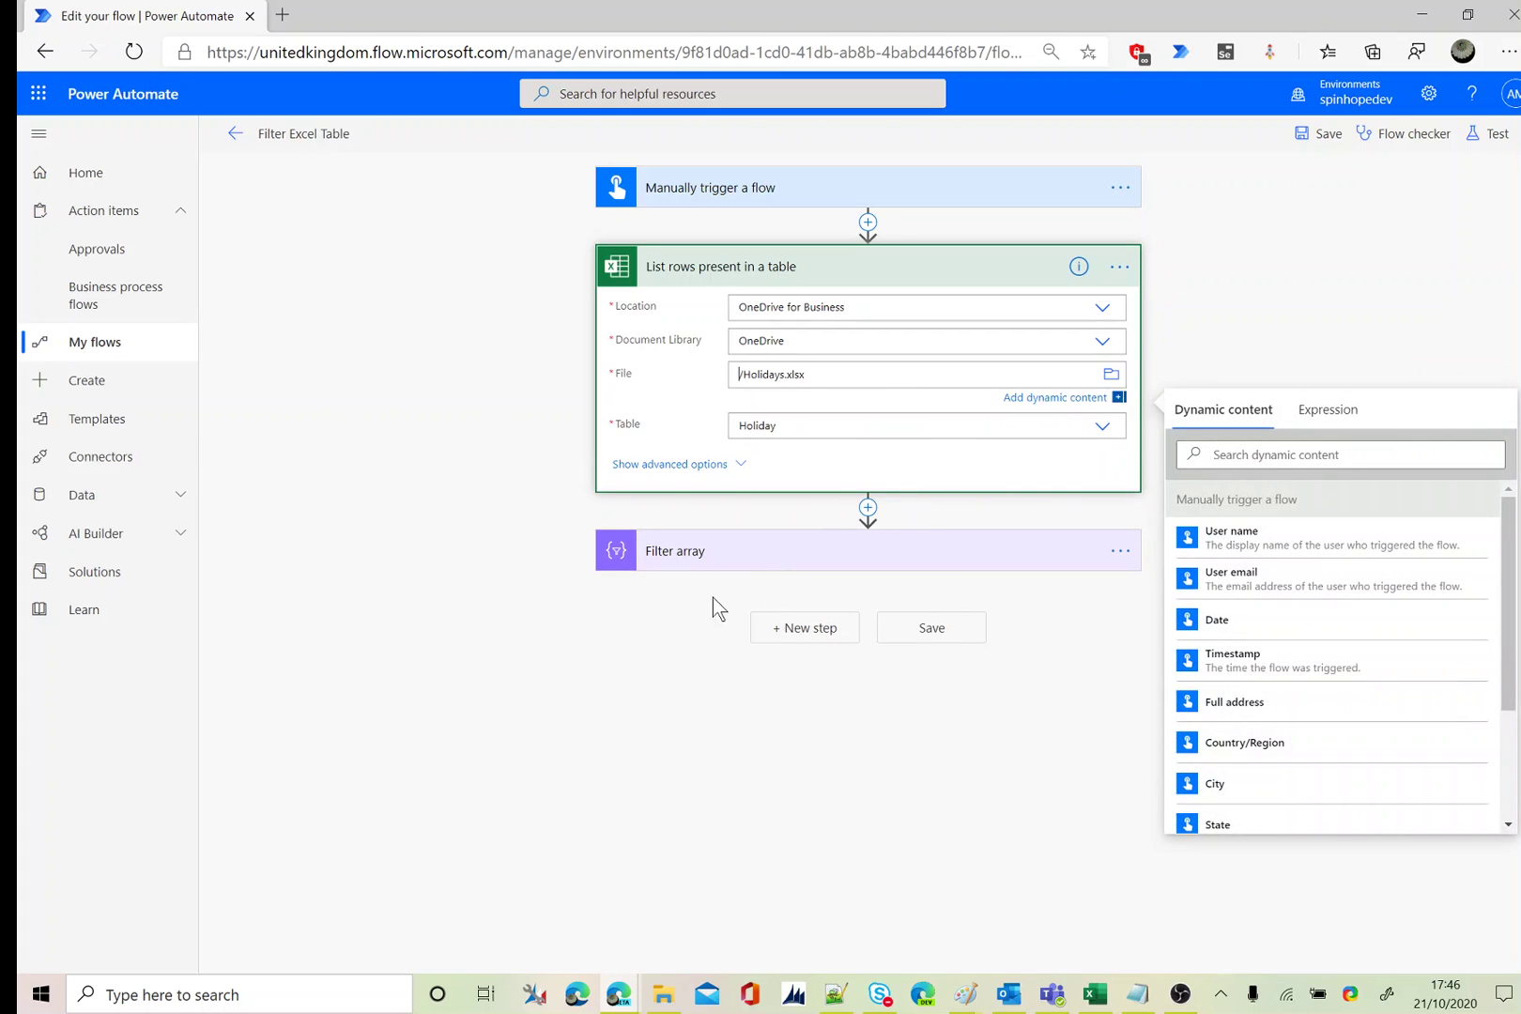
left_click(778, 549)
left_click(1119, 532)
Delete the Filter array step and set the List rows Filter Query to 'Taken Days eq 10'.
left_click(1181, 763)
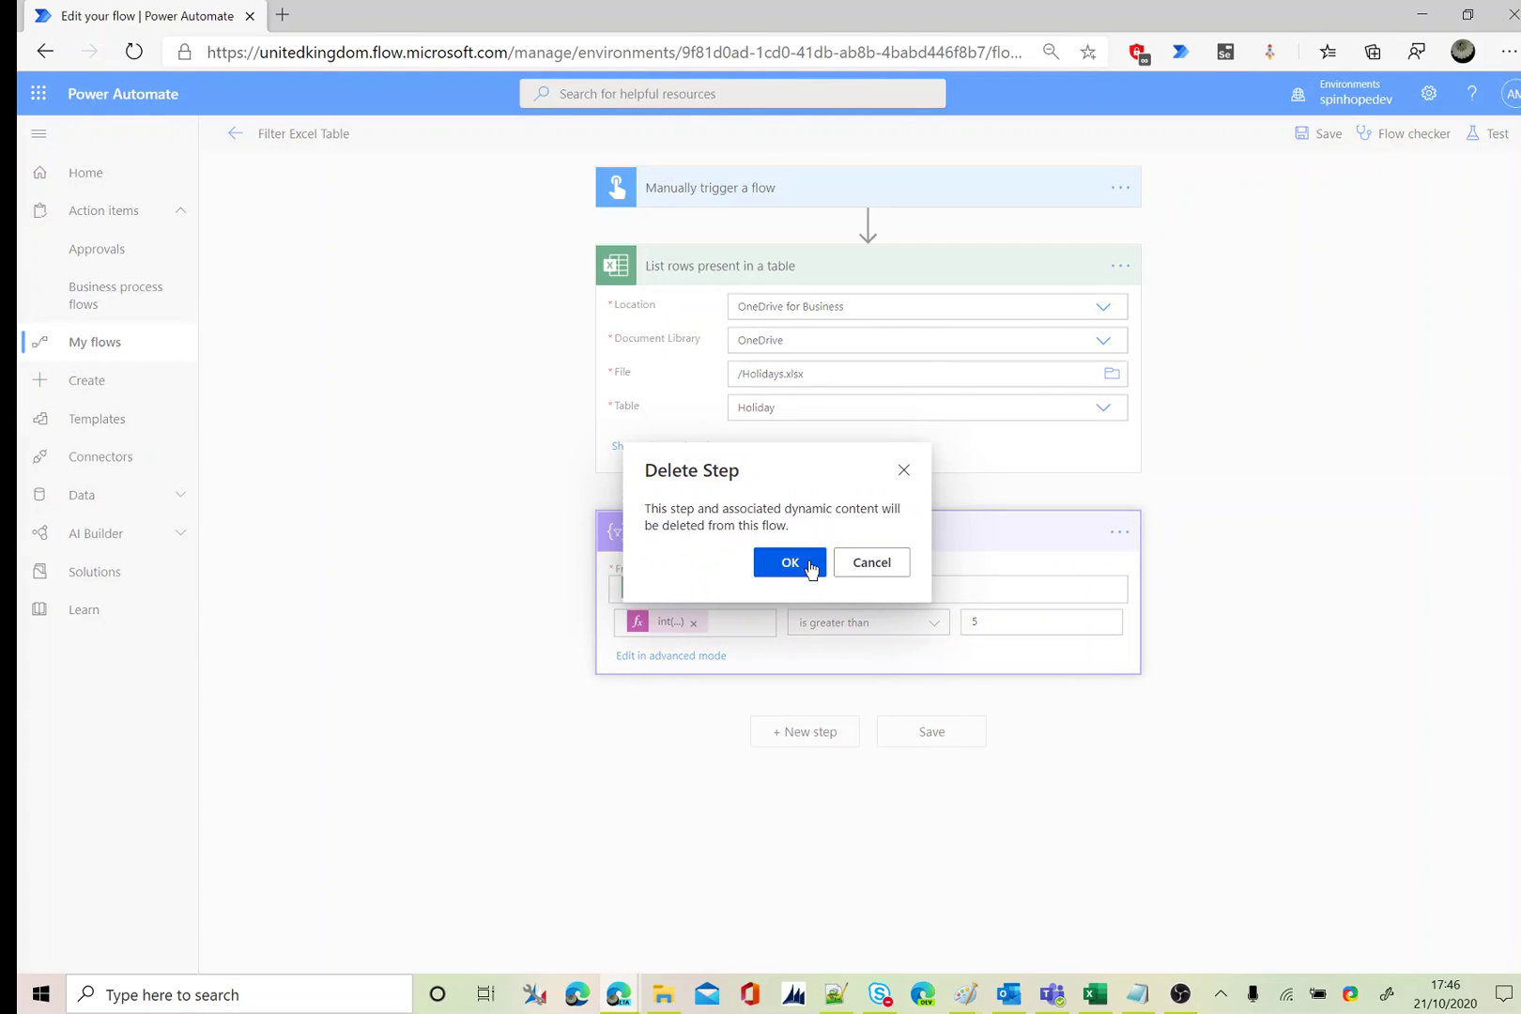
left_click(805, 565)
left_click(713, 447)
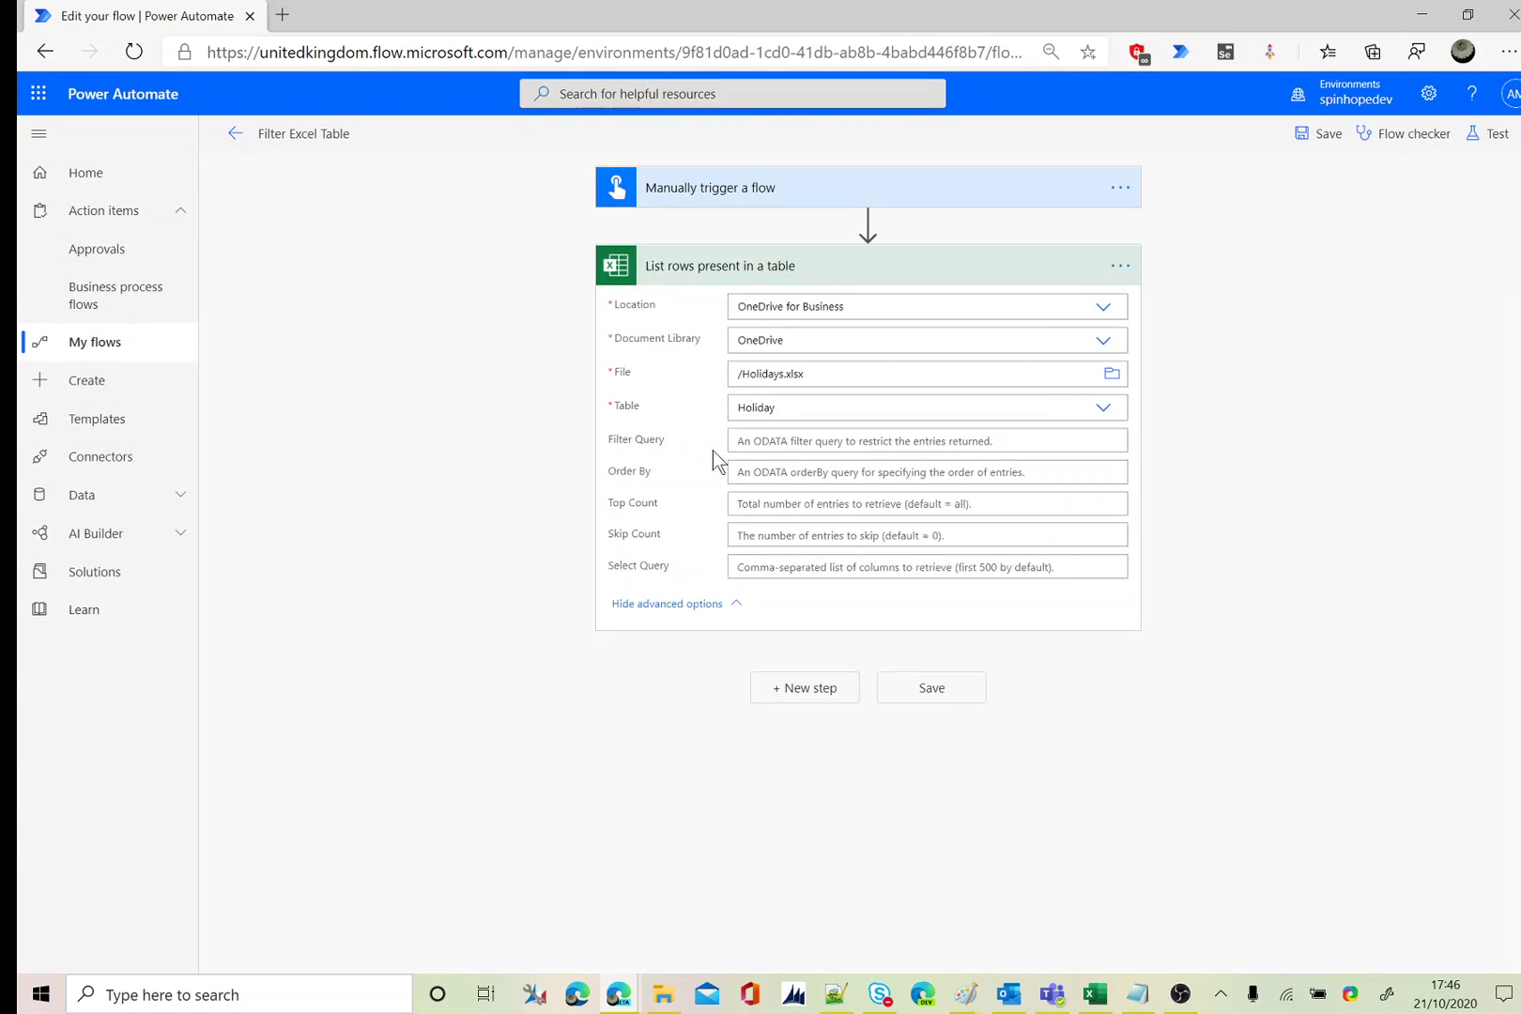
left_click(739, 442)
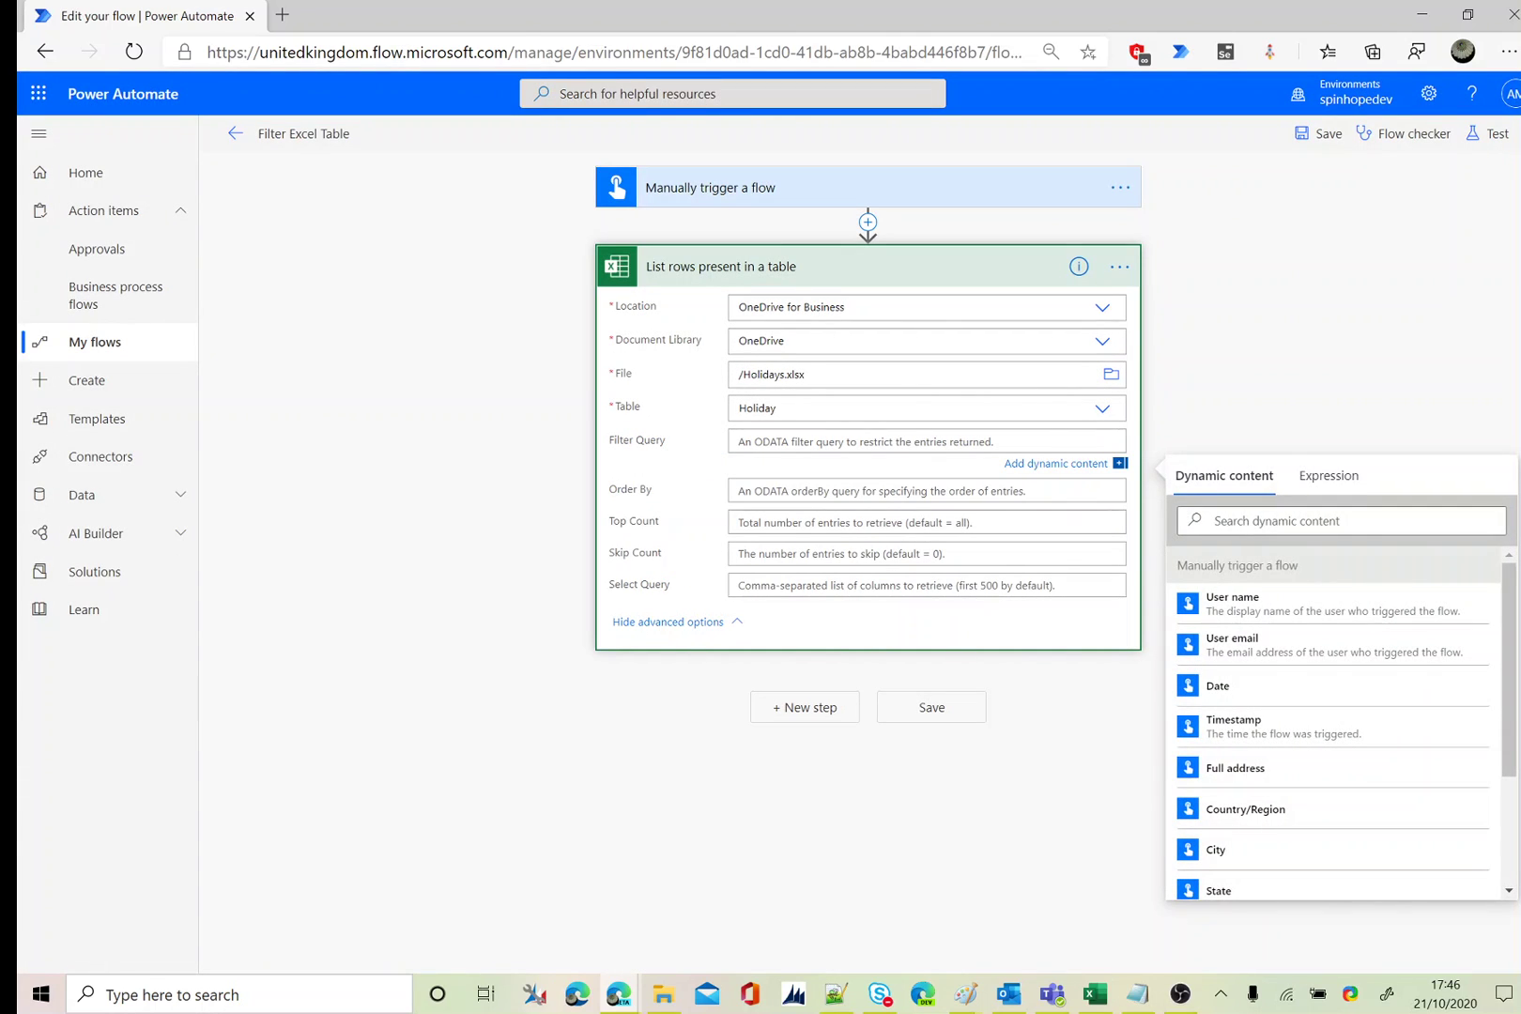
left_click(1094, 994)
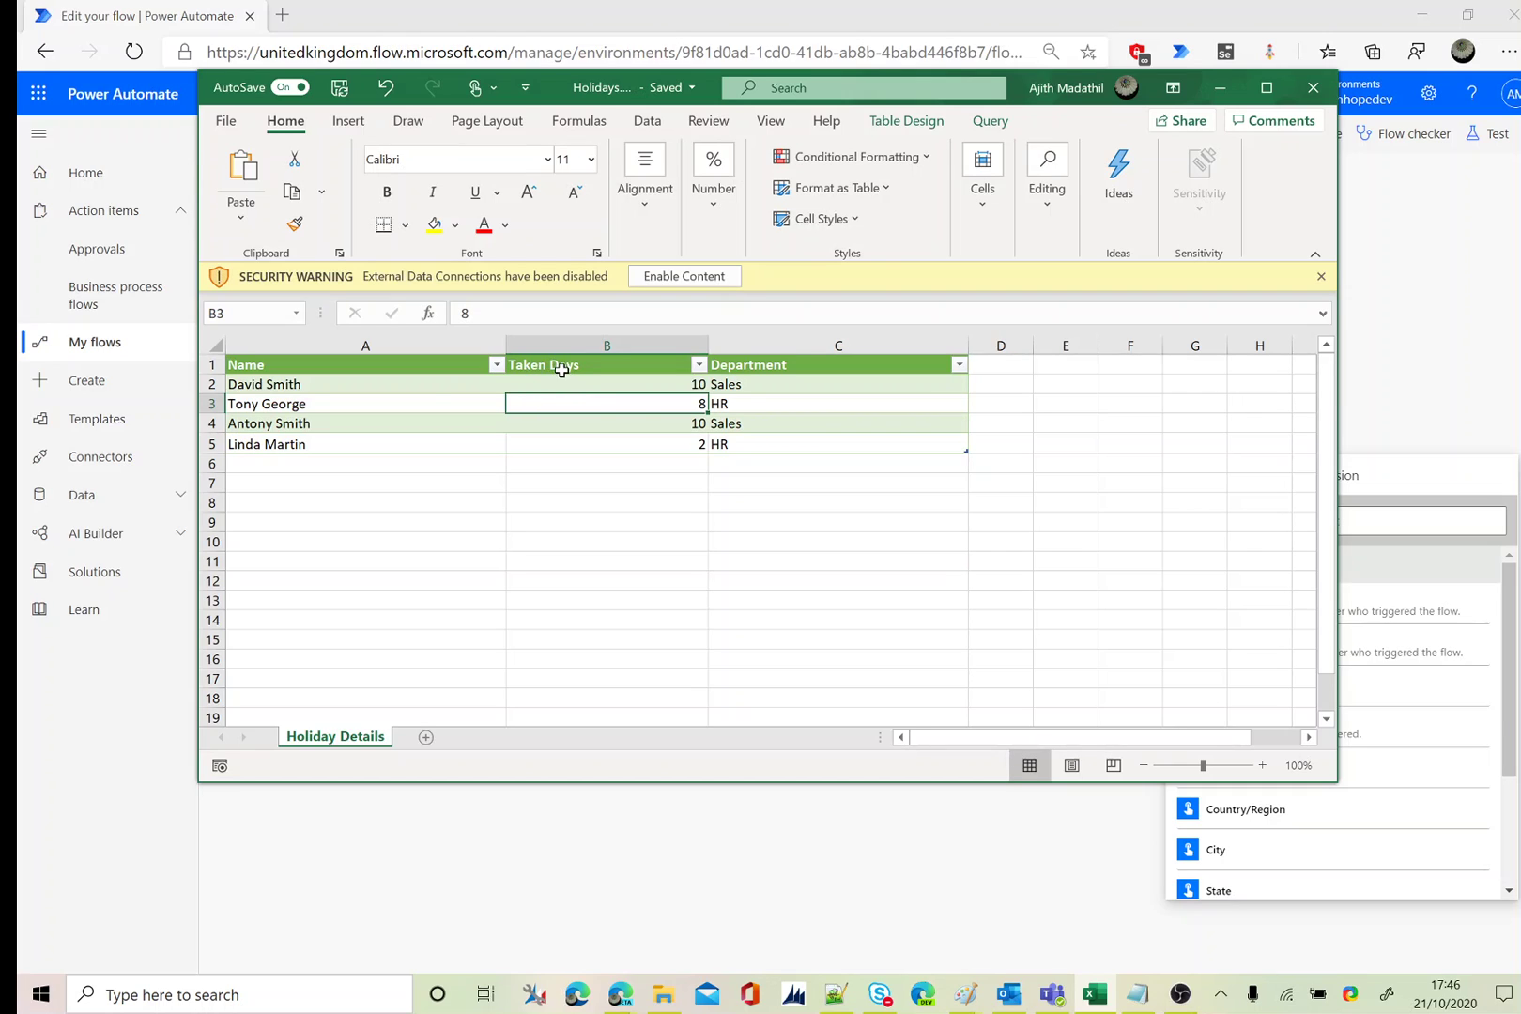
left_click(693, 903)
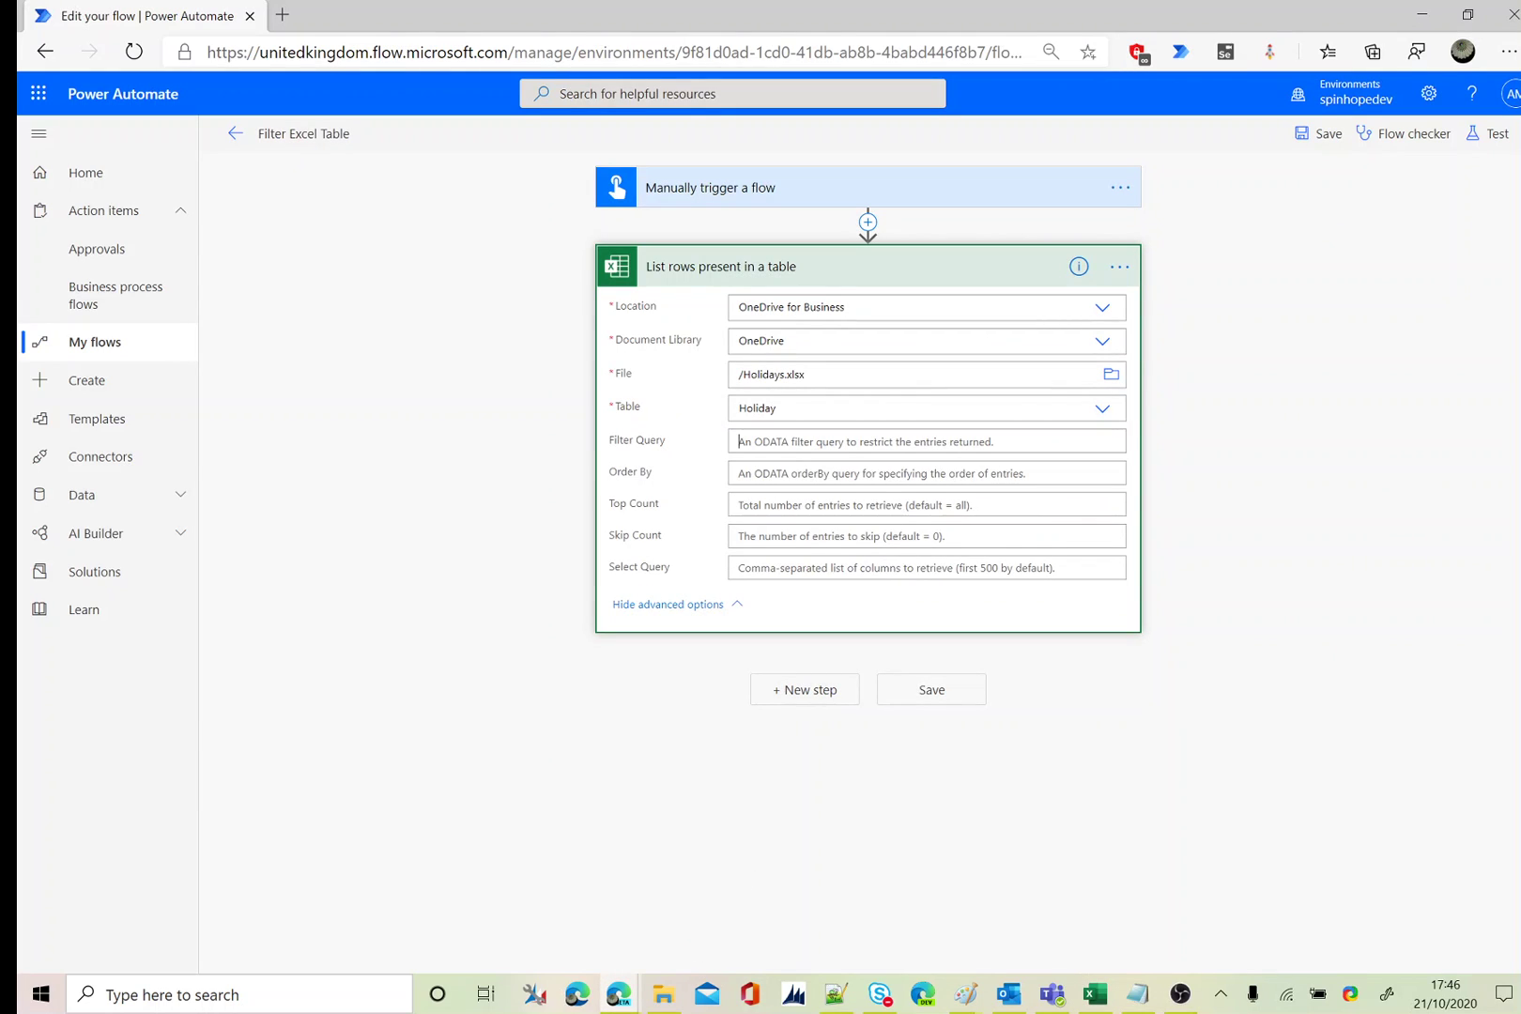
type("Taken Days eq 10")
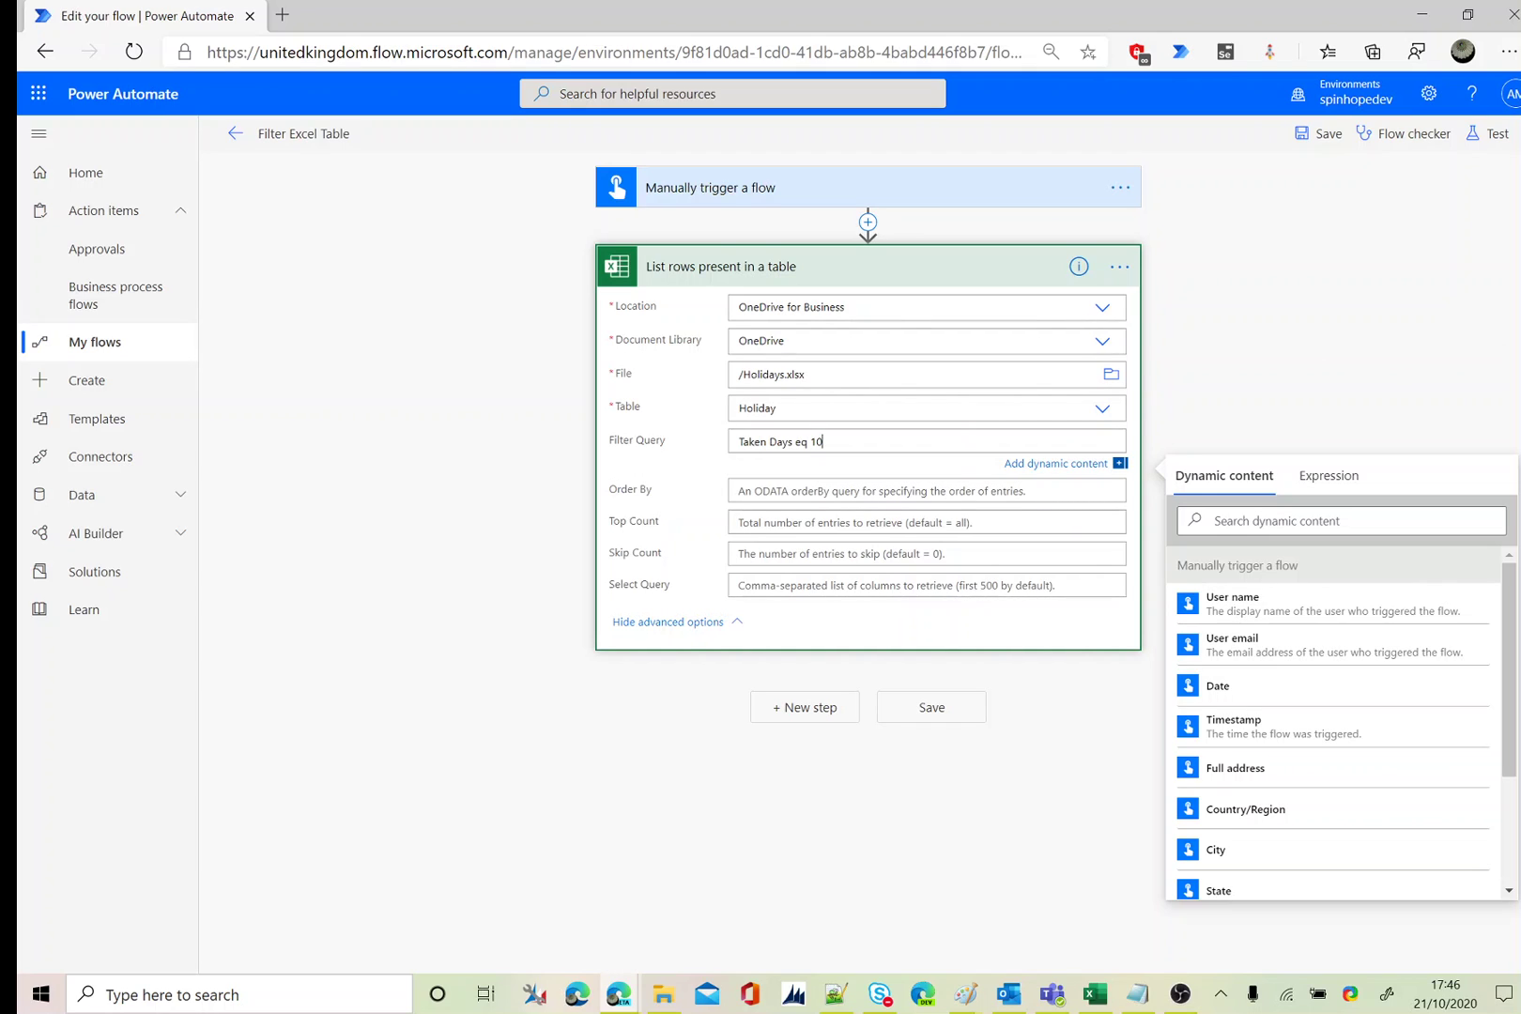
Save and test-run the flow manually; List rows fails with a syntax error on 'Taken Days eq 10'.
left_click(1489, 135)
left_click(1312, 180)
left_click(1287, 260)
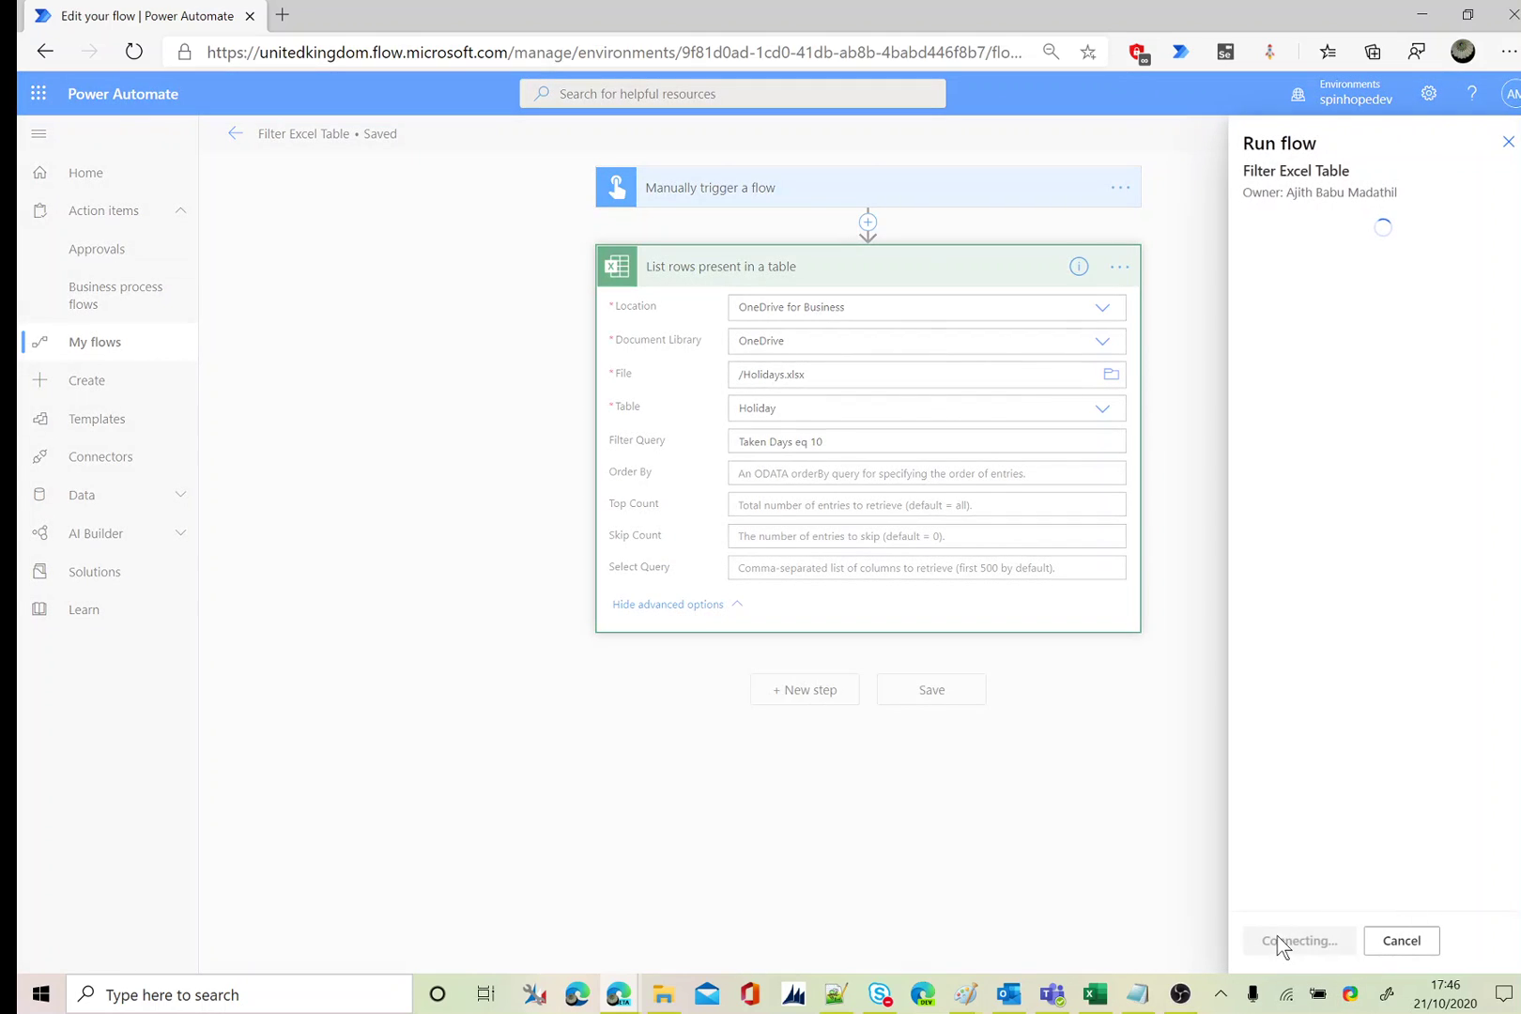
left_click(1278, 939)
left_click(1278, 940)
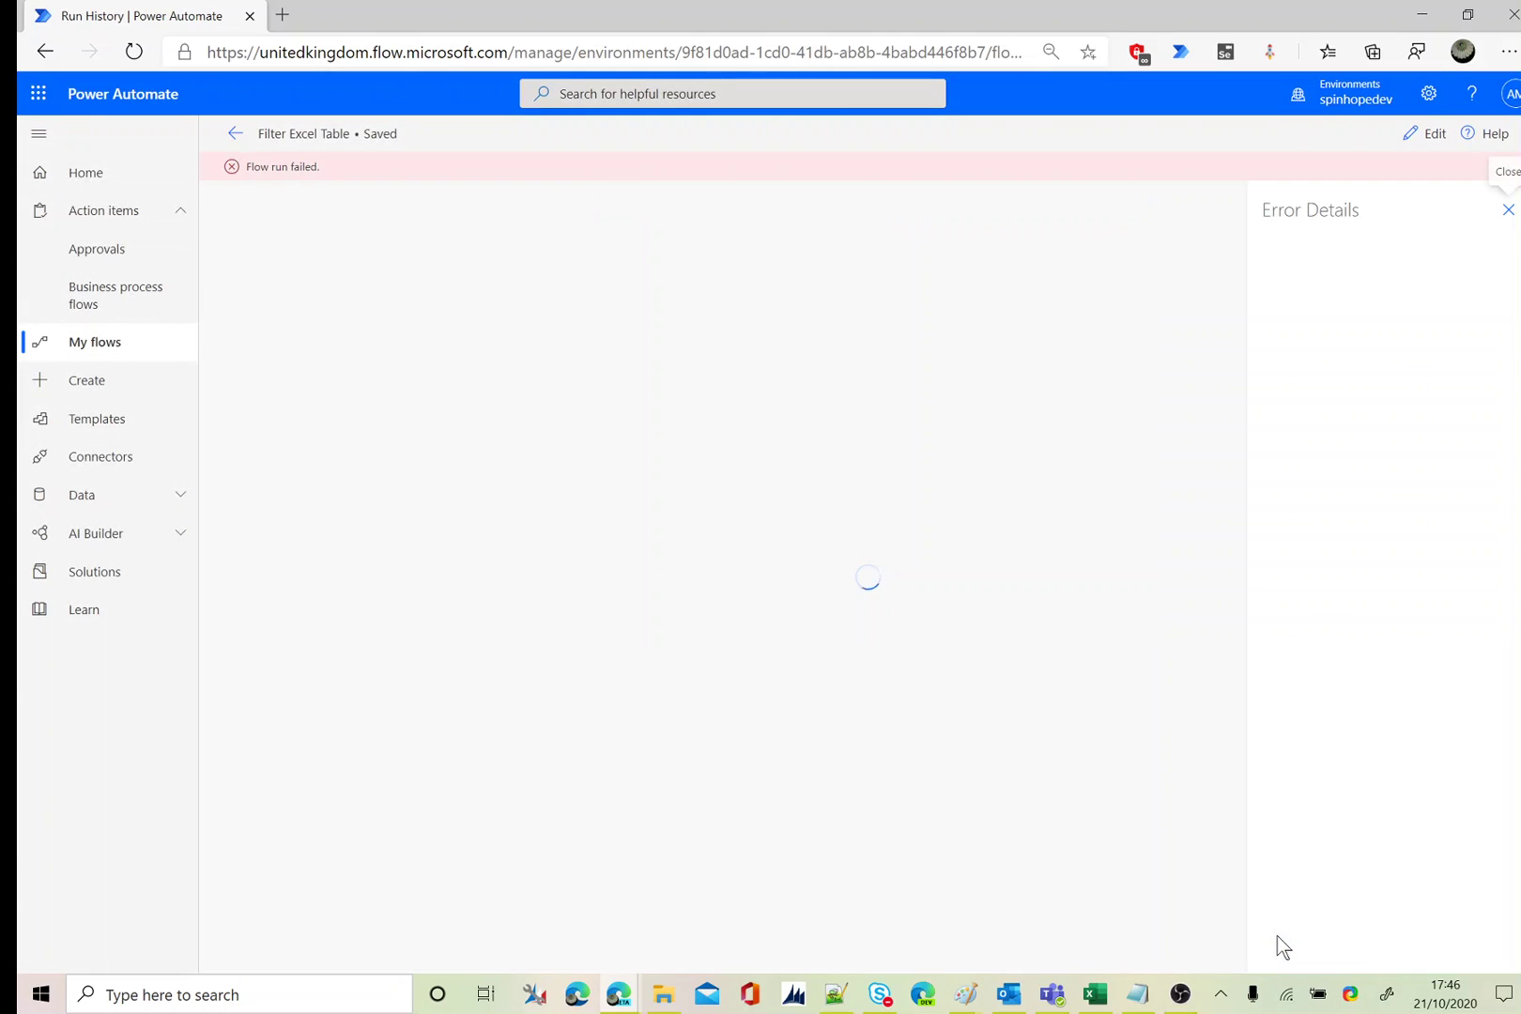
left_click(733, 322)
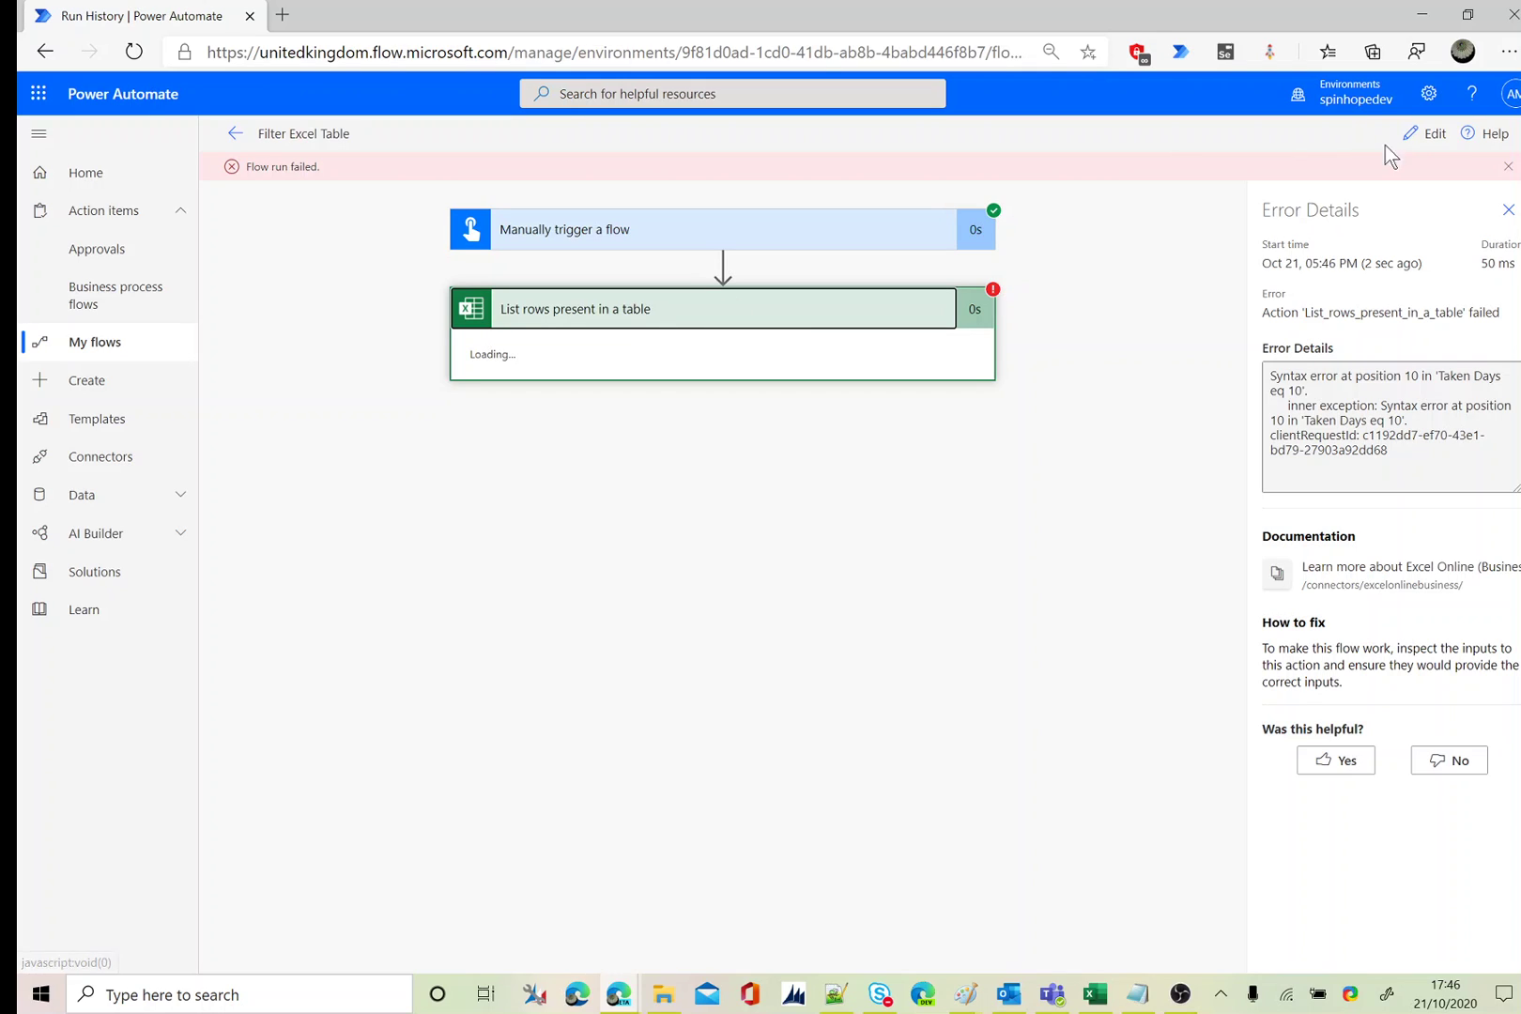
left_click(1427, 137)
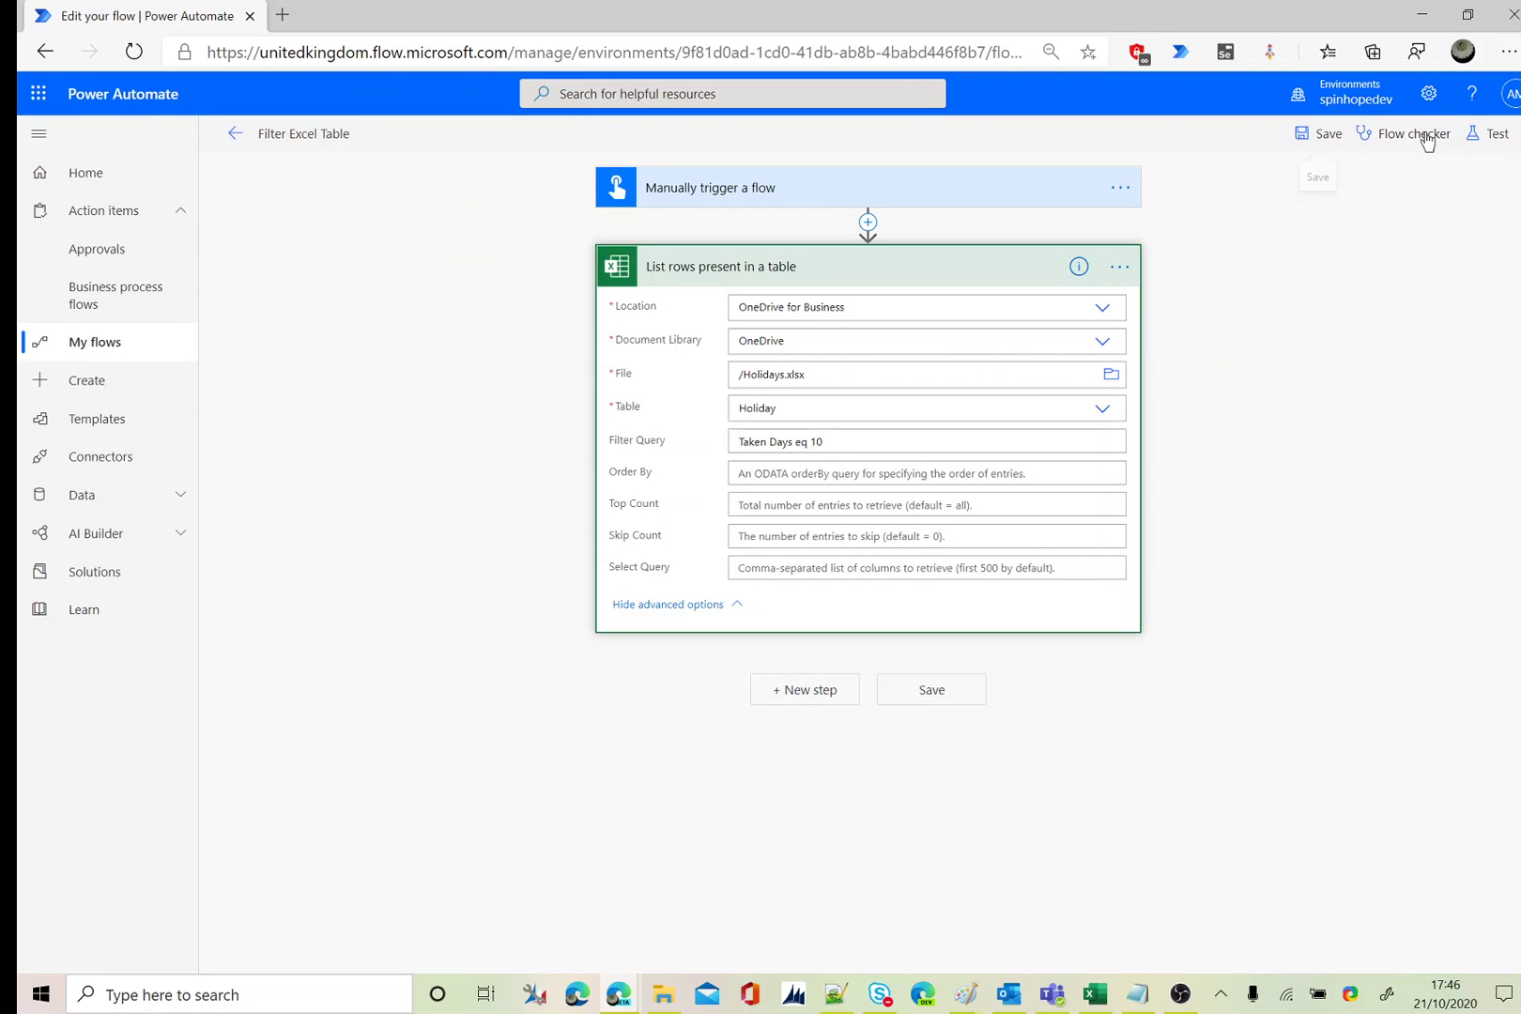
Clear the 'Taken Days eq 10' Filter Query and search 'filter' for a new step's action.
left_click_drag(826, 442, 656, 436)
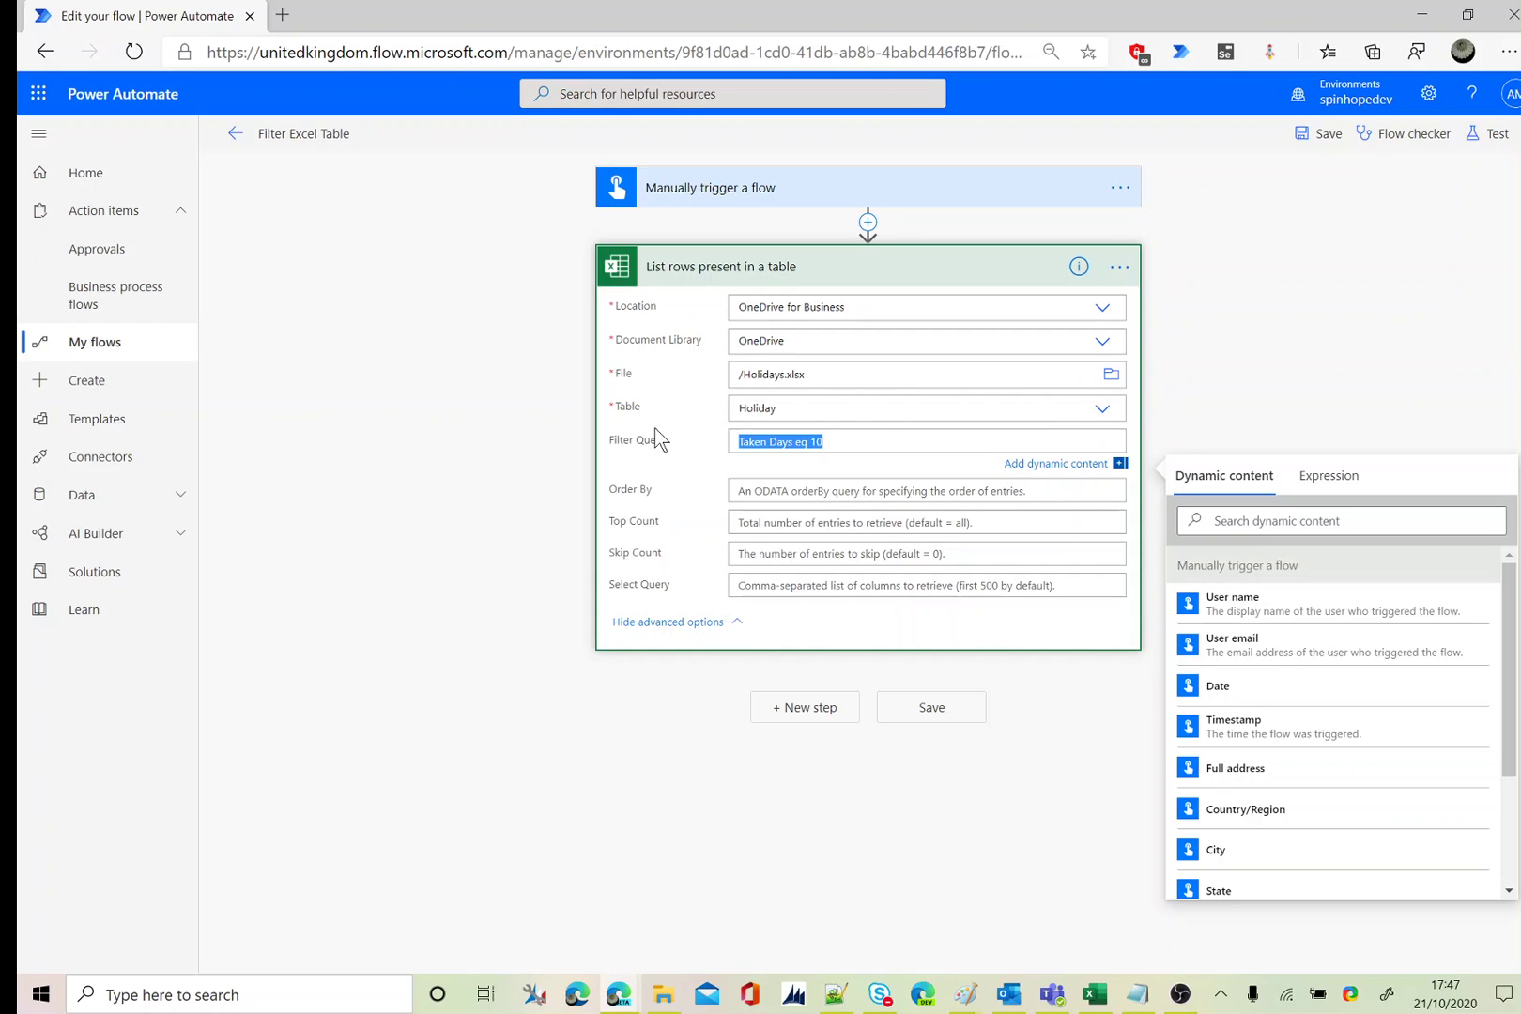
key("BackSpace")
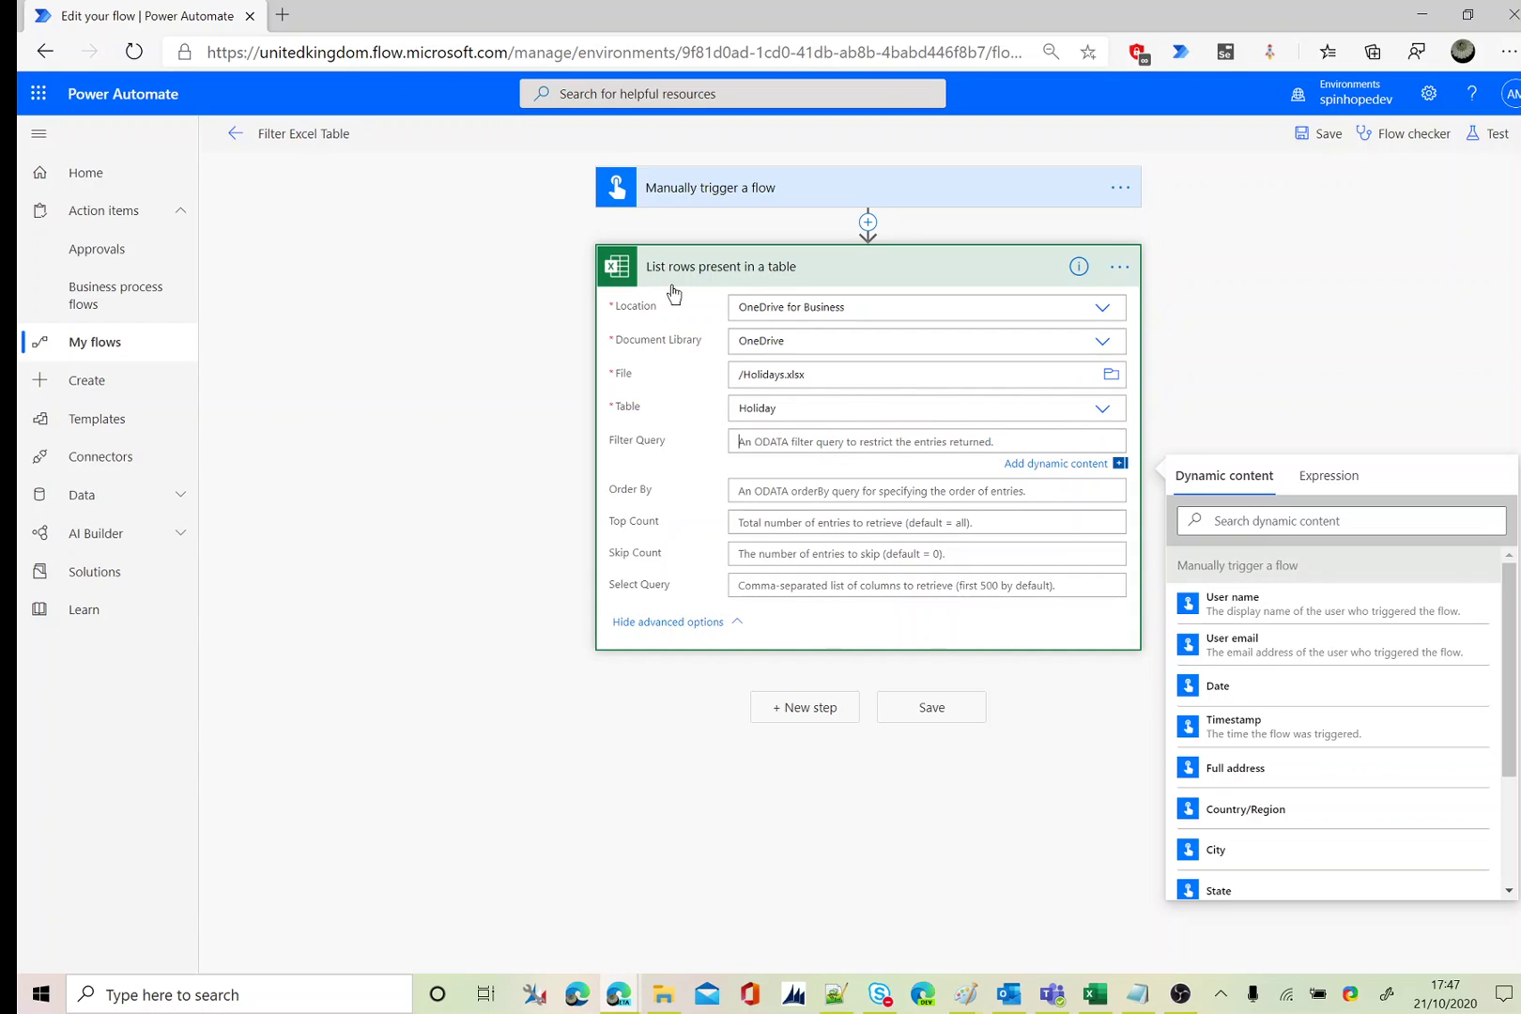
left_click(803, 709)
type("filter")
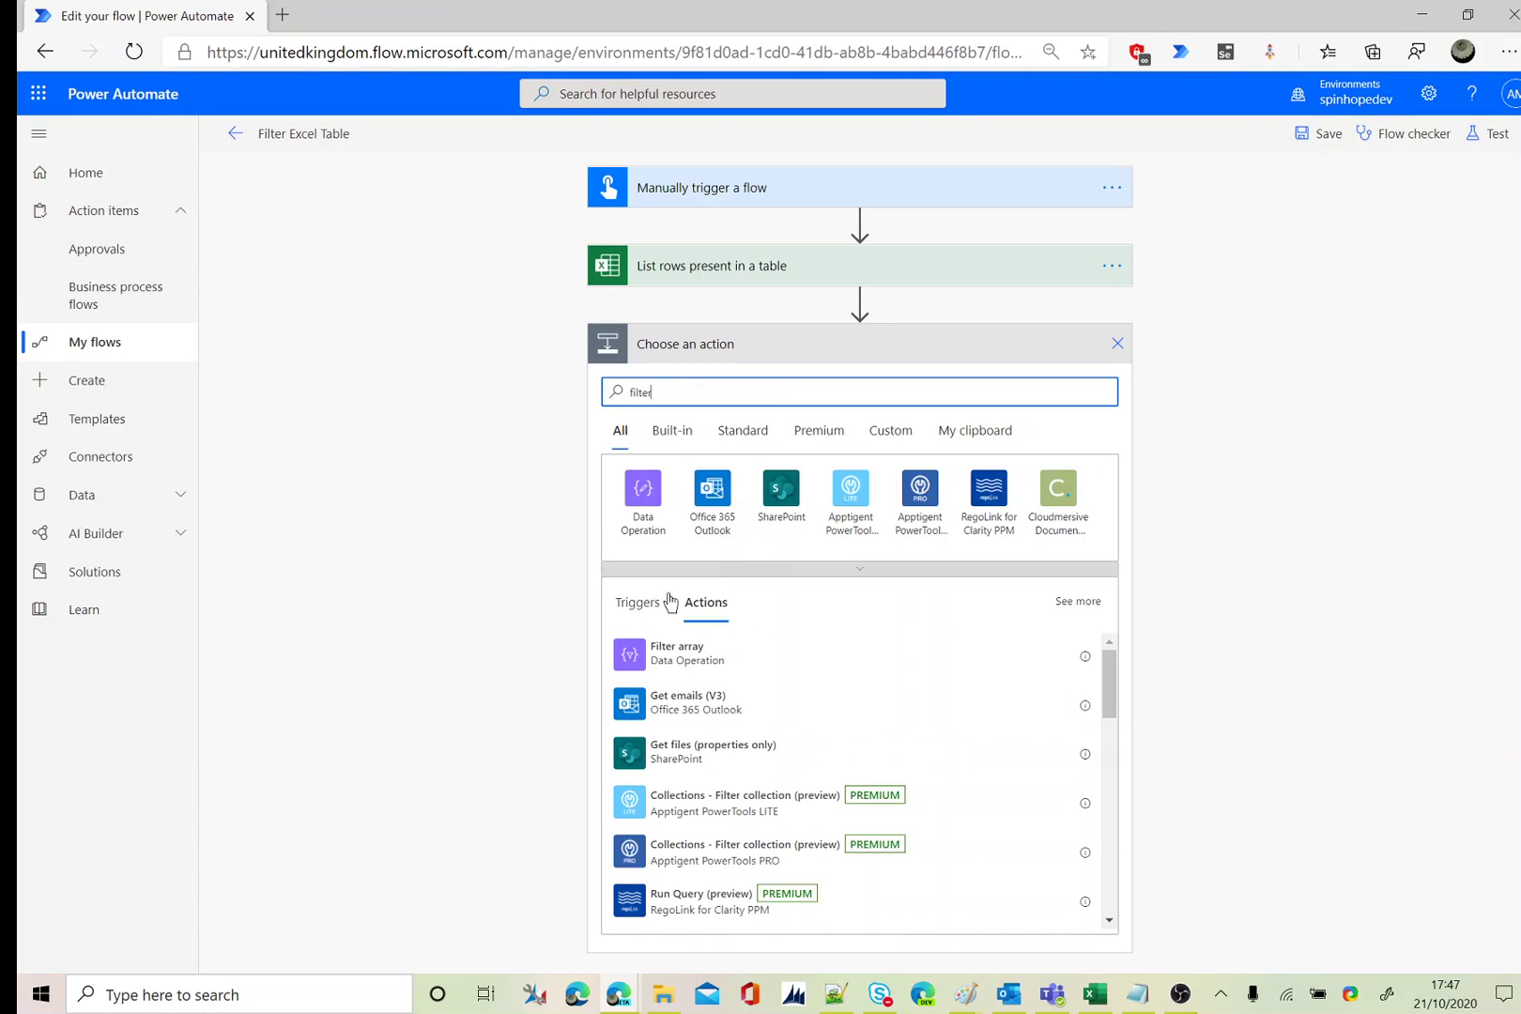
Add a Filter array over the List rows value with left side int(item()?['Taken Days']).
left_click(674, 672)
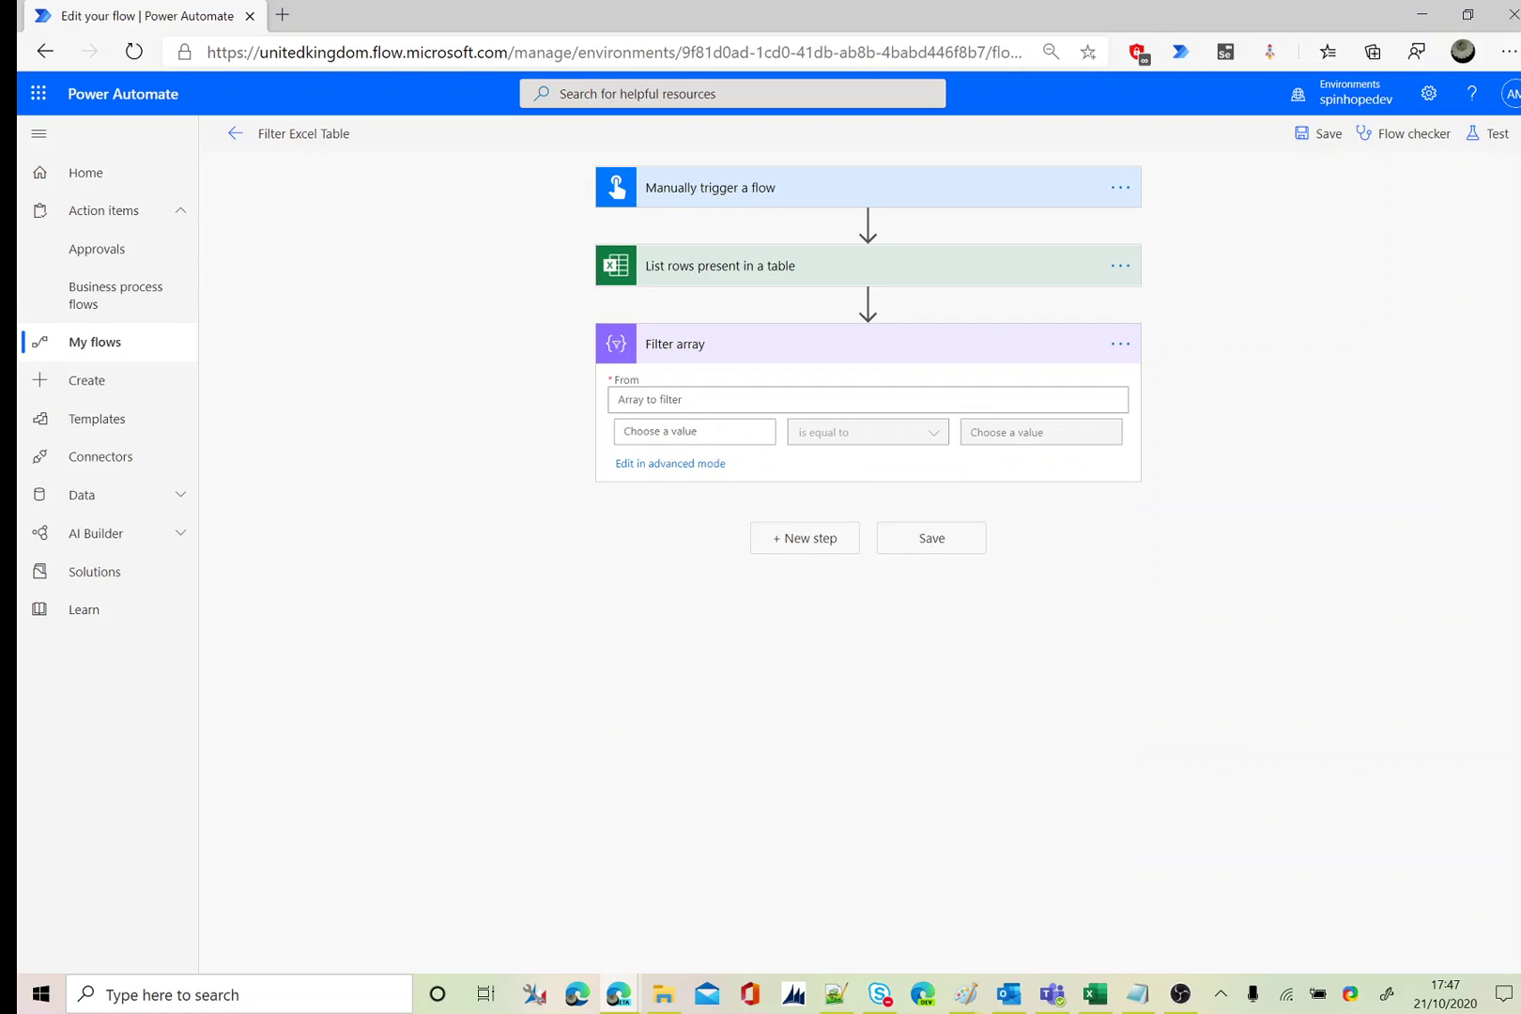
left_click(690, 399)
left_click(1238, 567)
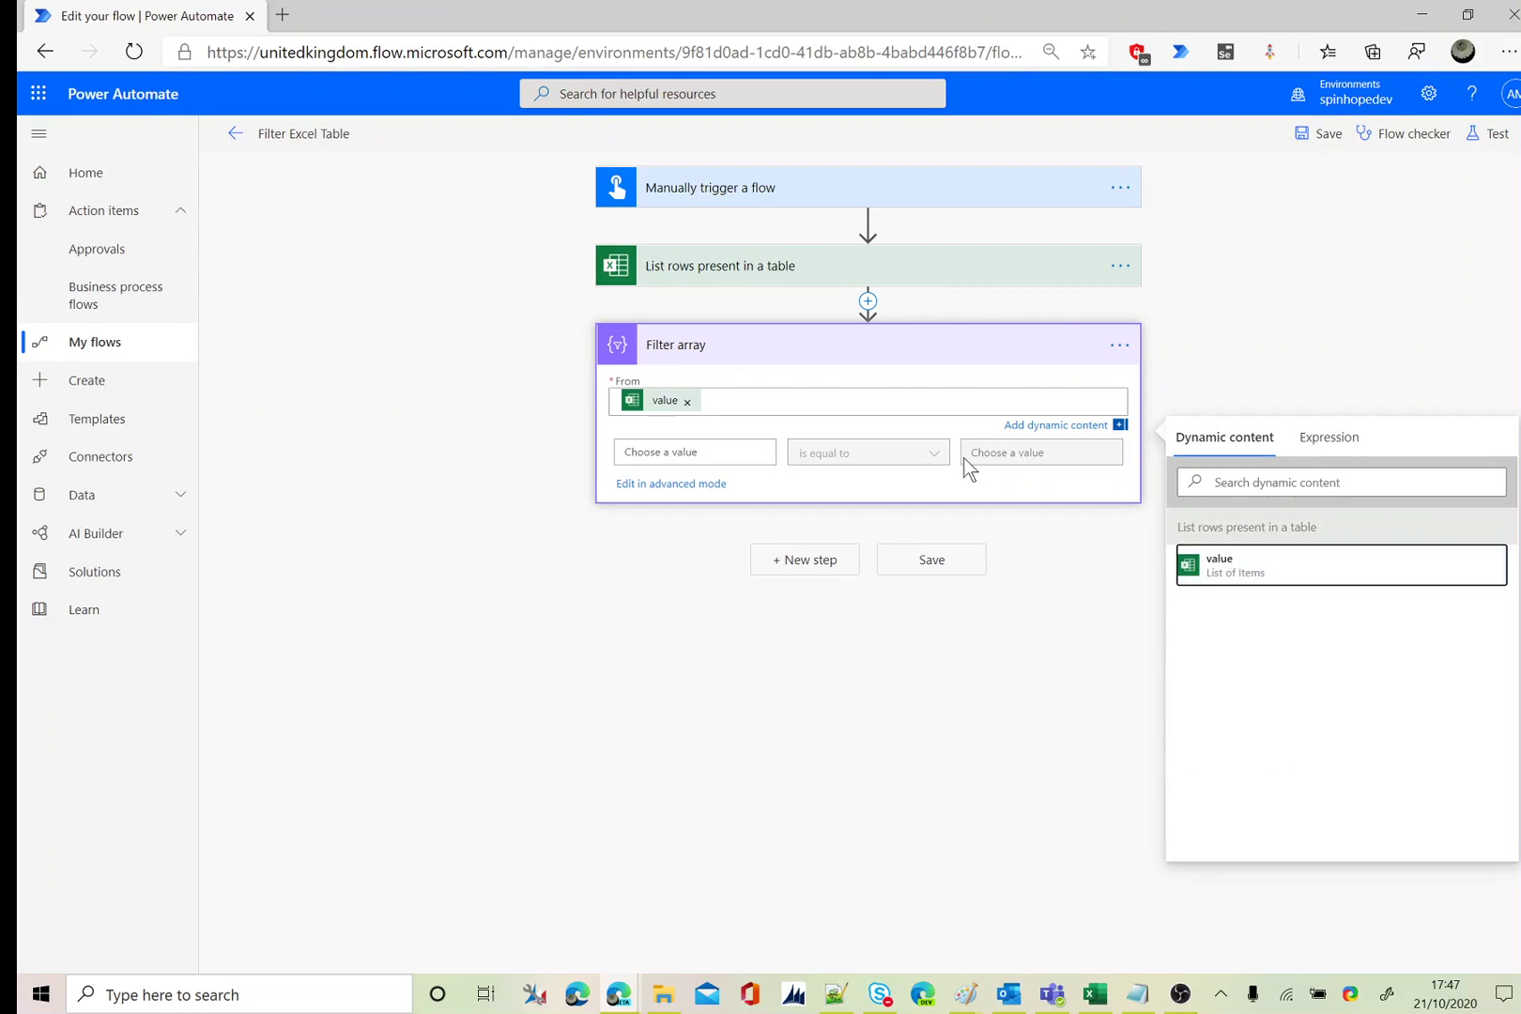
left_click(692, 453)
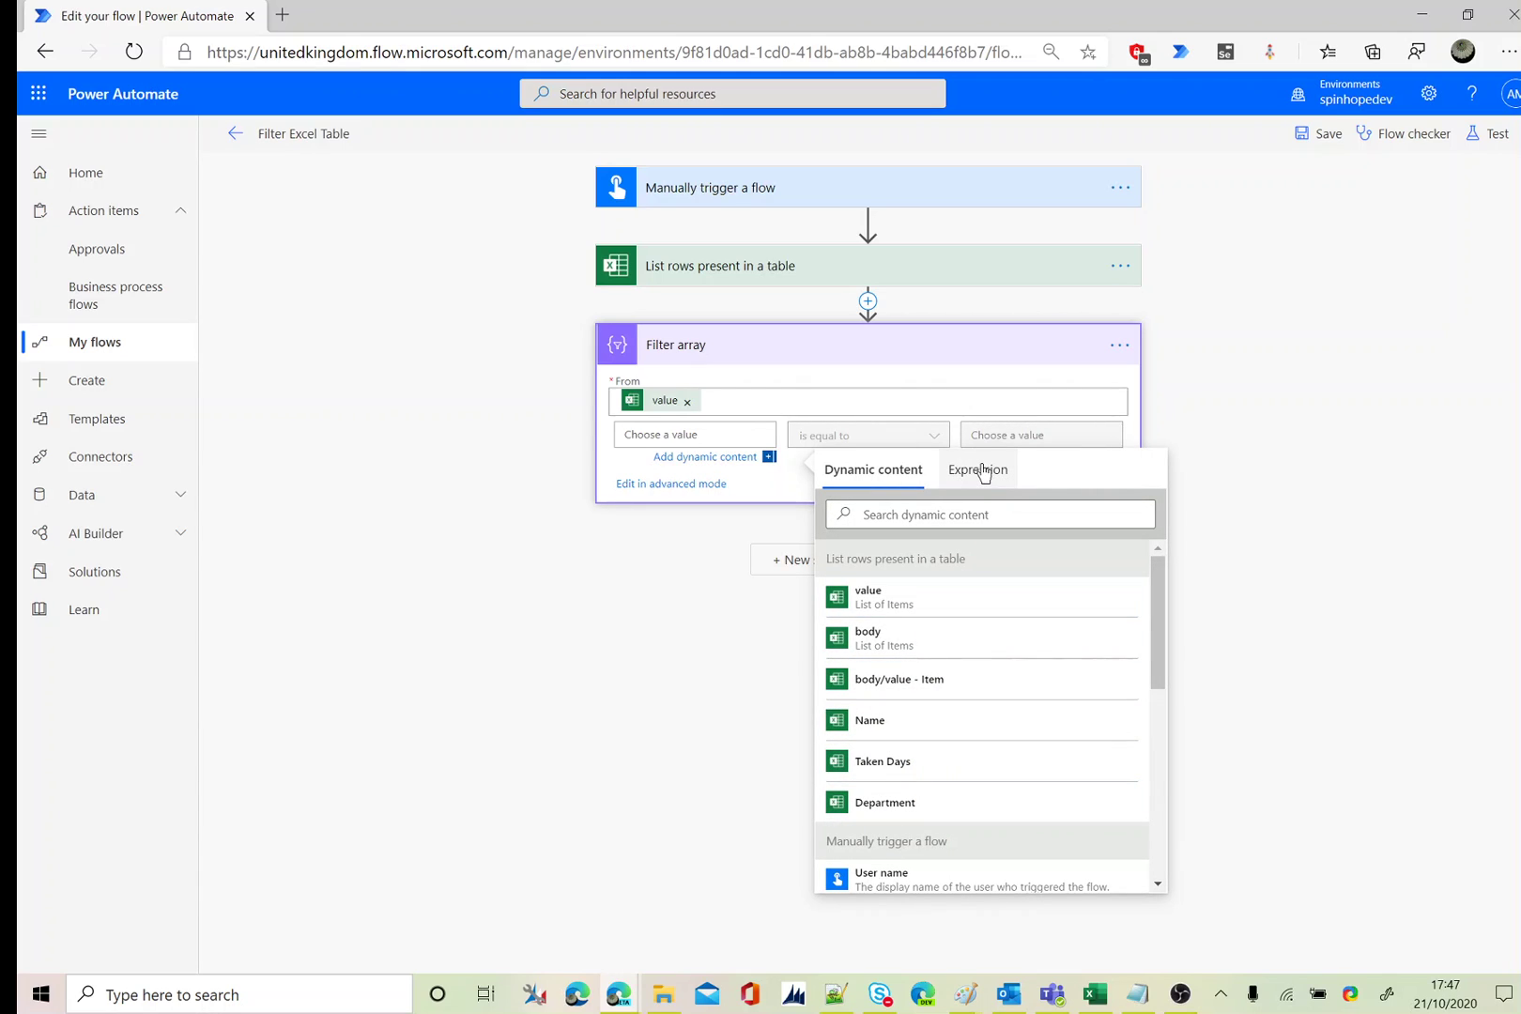
left_click(981, 472)
type("int(item()?['TakenDays'])")
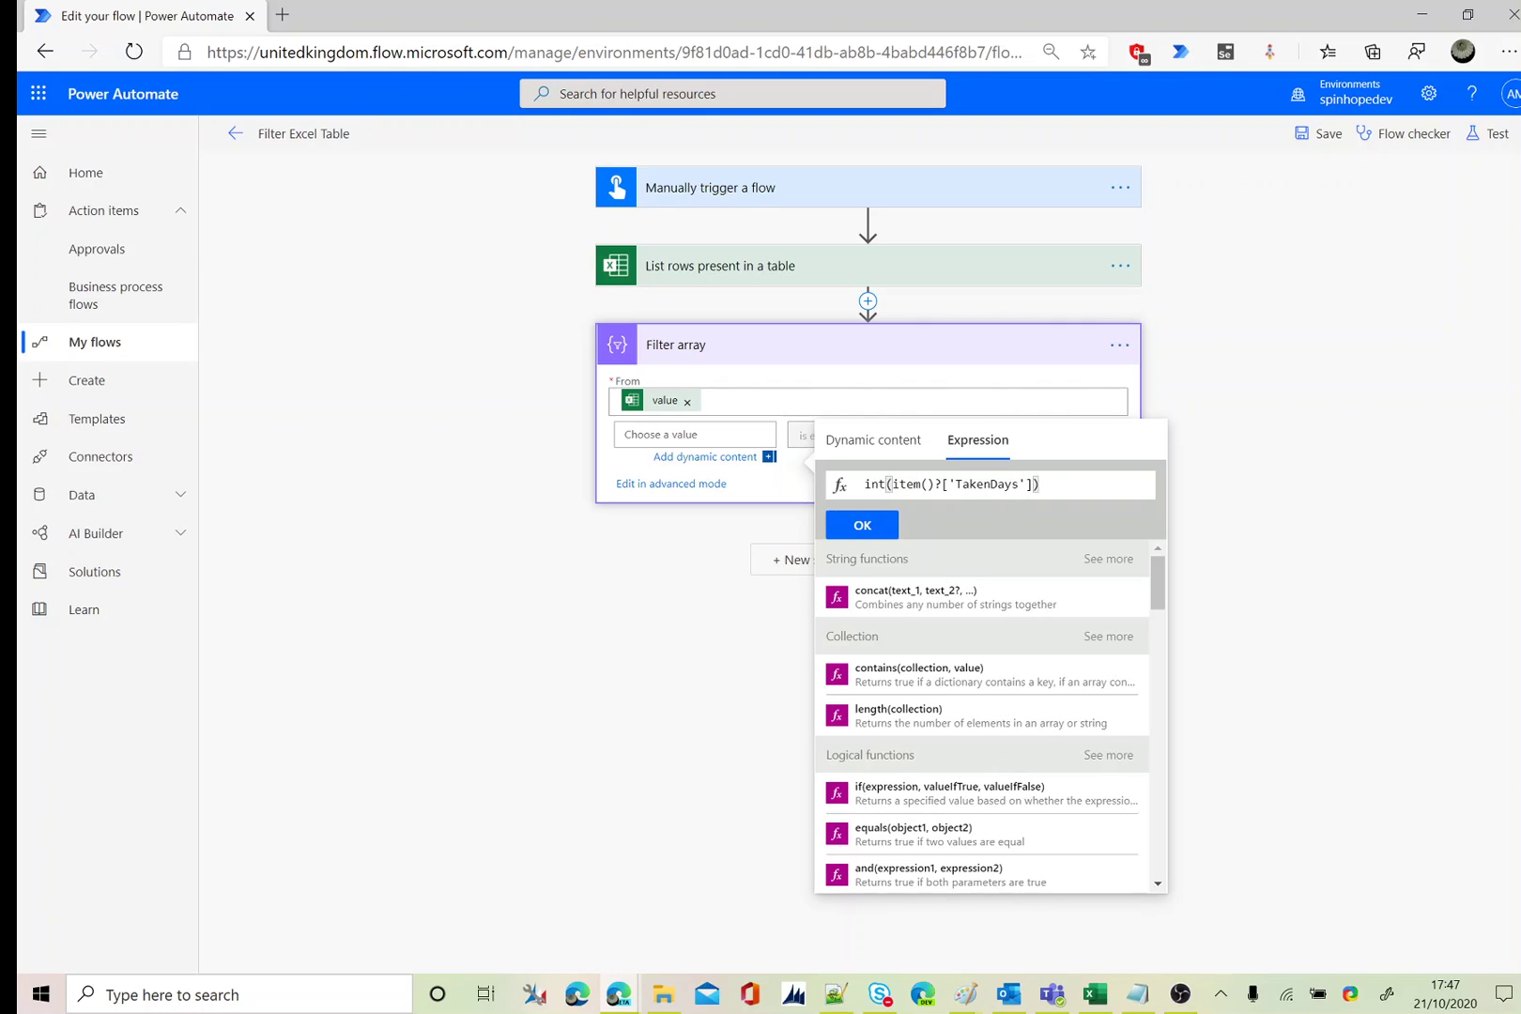
left_click(993, 484)
left_click(864, 528)
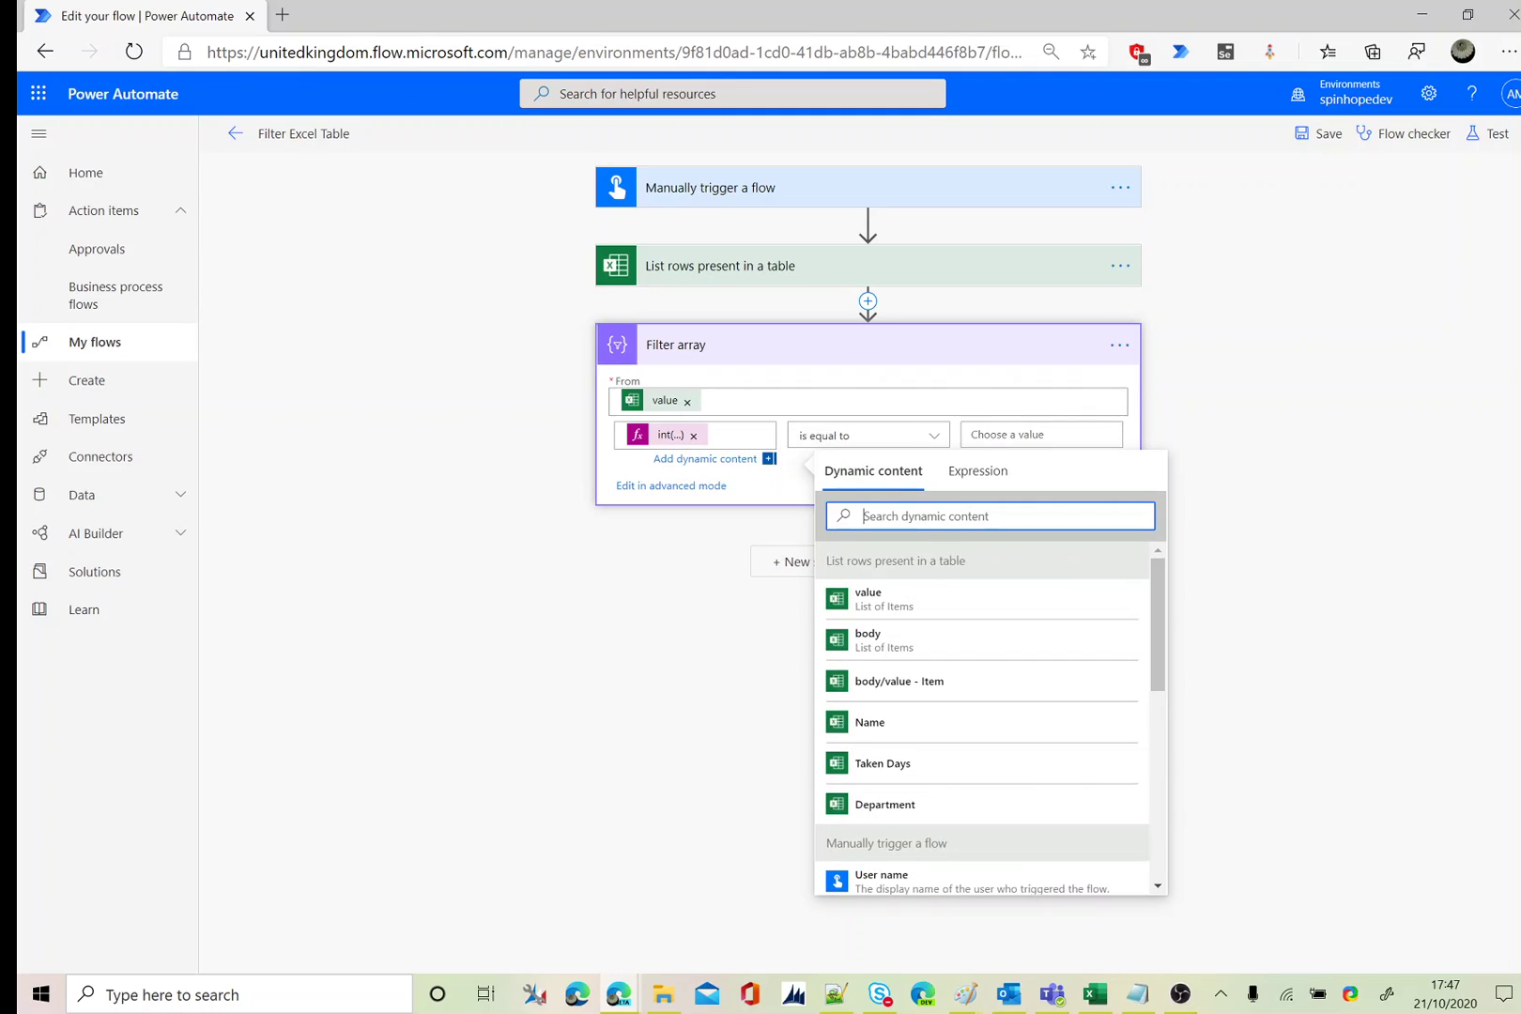
Complete the filter condition as 'is greater than' 5.
left_click(1041, 435)
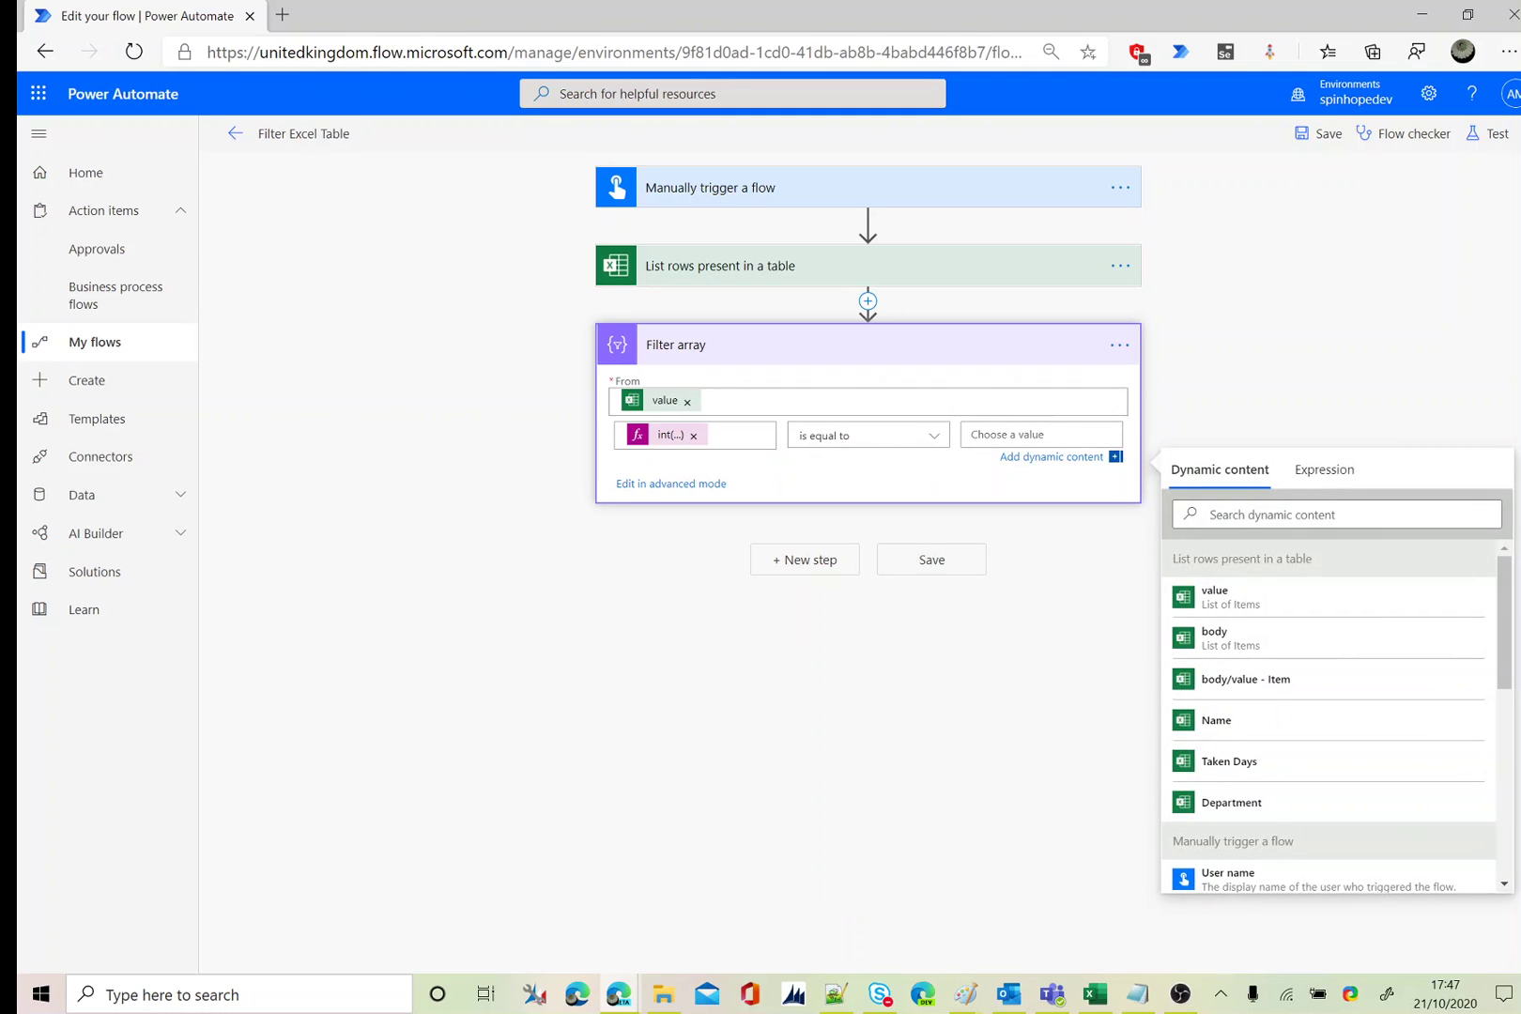
type("5")
left_click(929, 435)
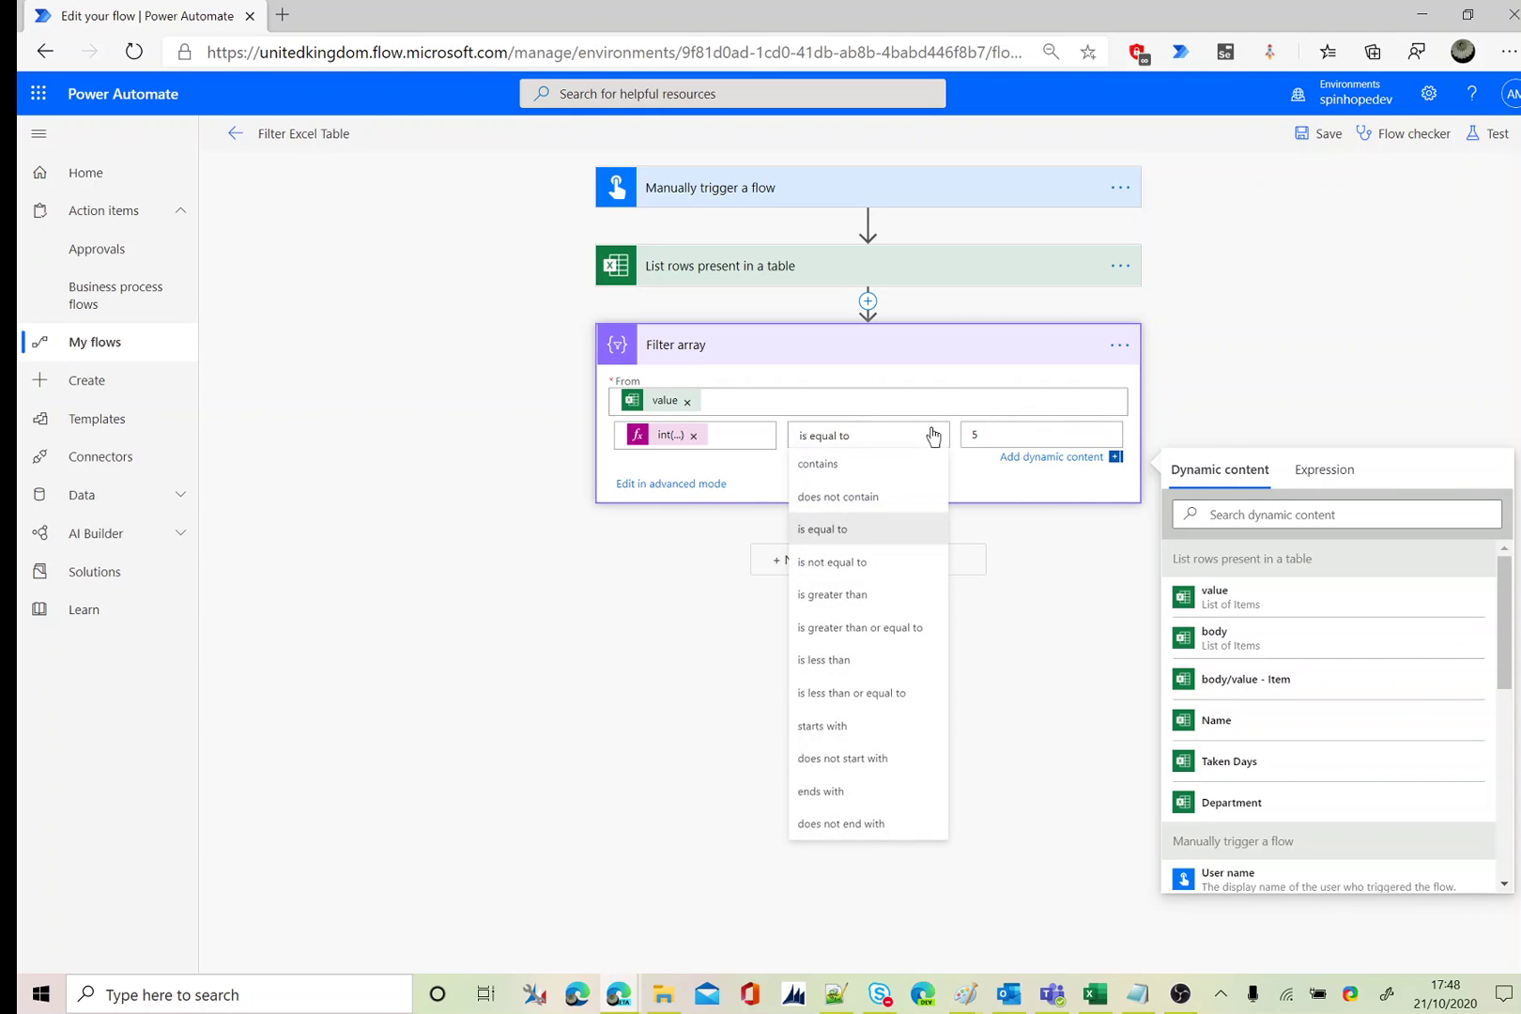
left_click(871, 596)
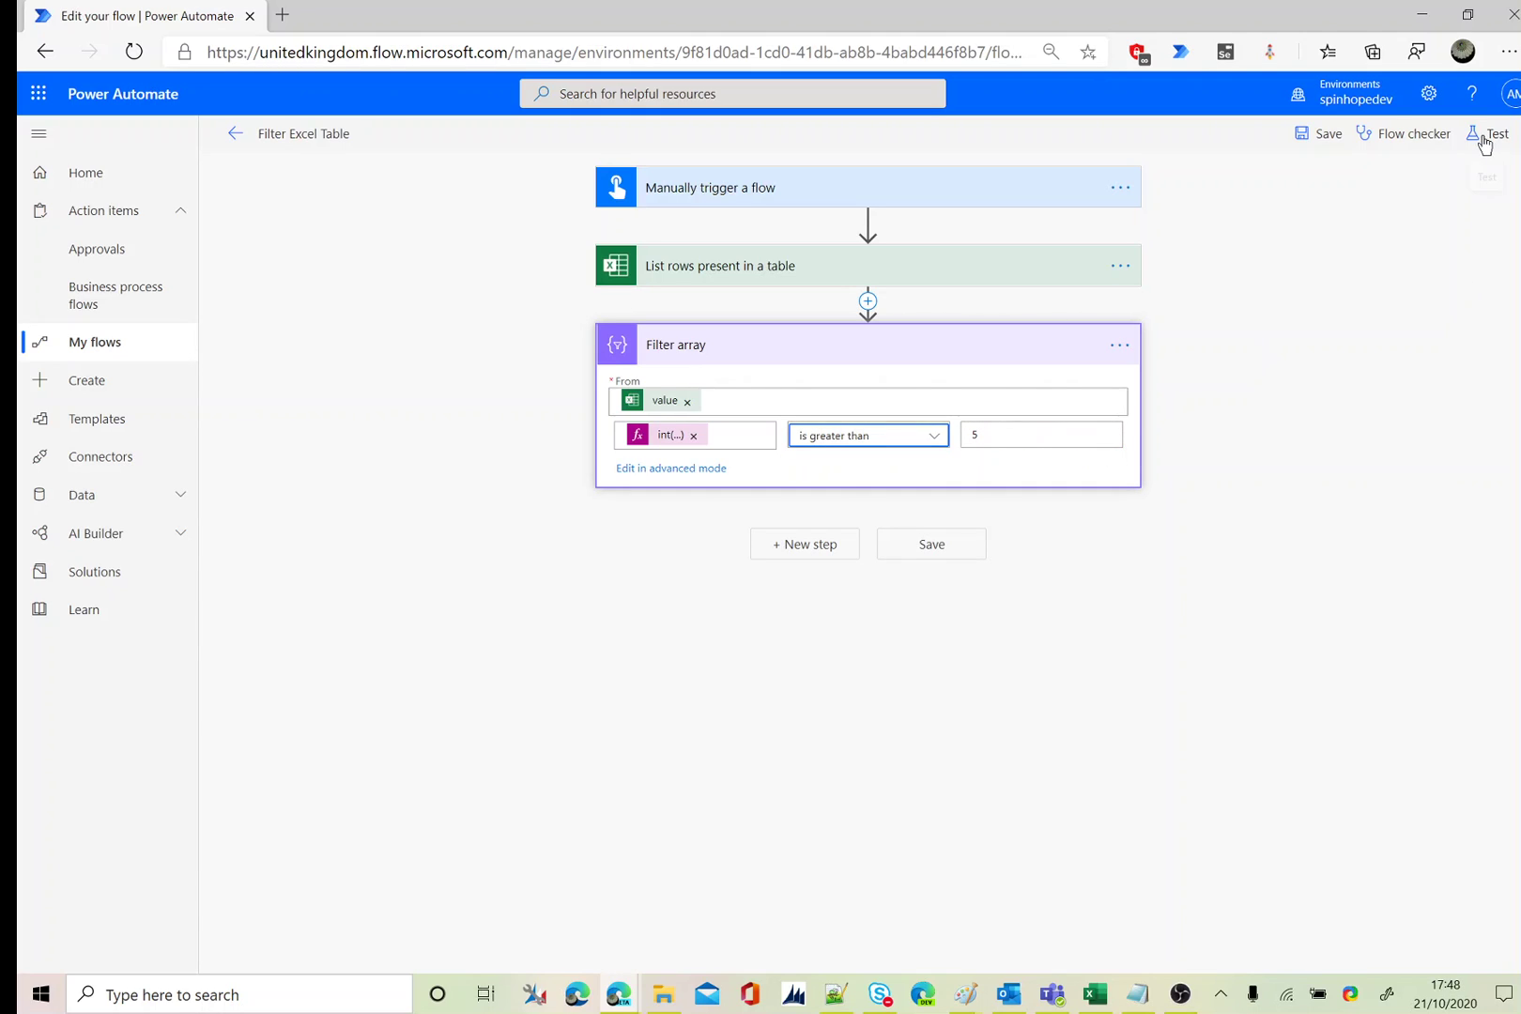
left_click(1486, 137)
Save and test-run the flow, confirming Filter array outputs only rows with Taken Days above 5.
left_click(1309, 260)
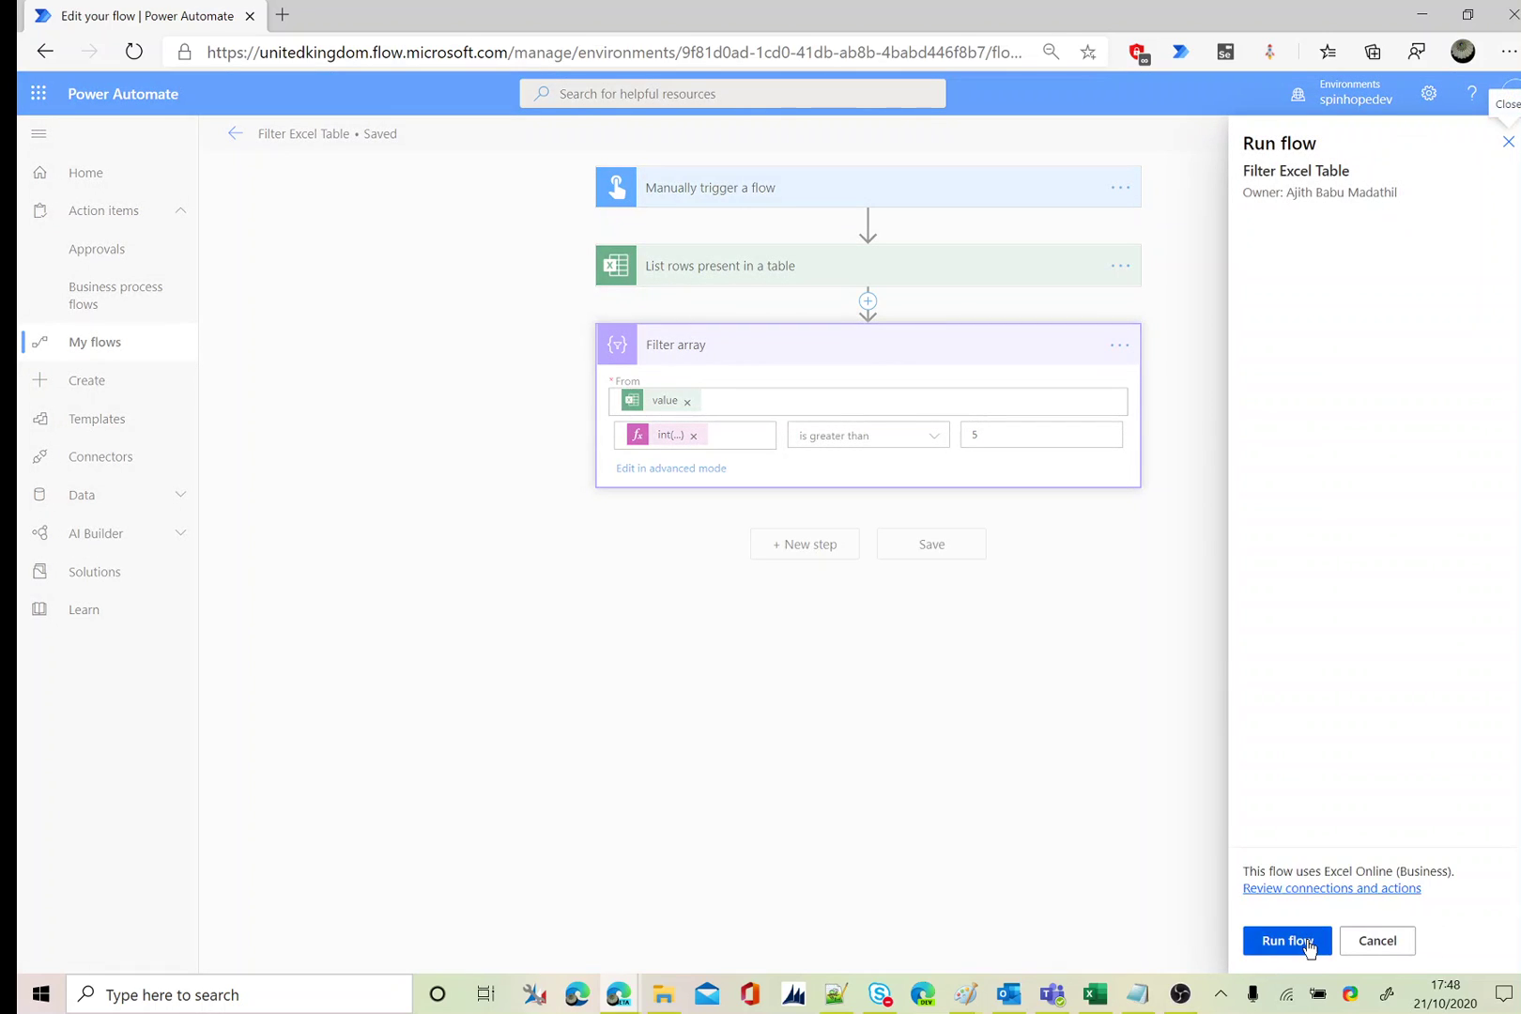
left_click(1311, 943)
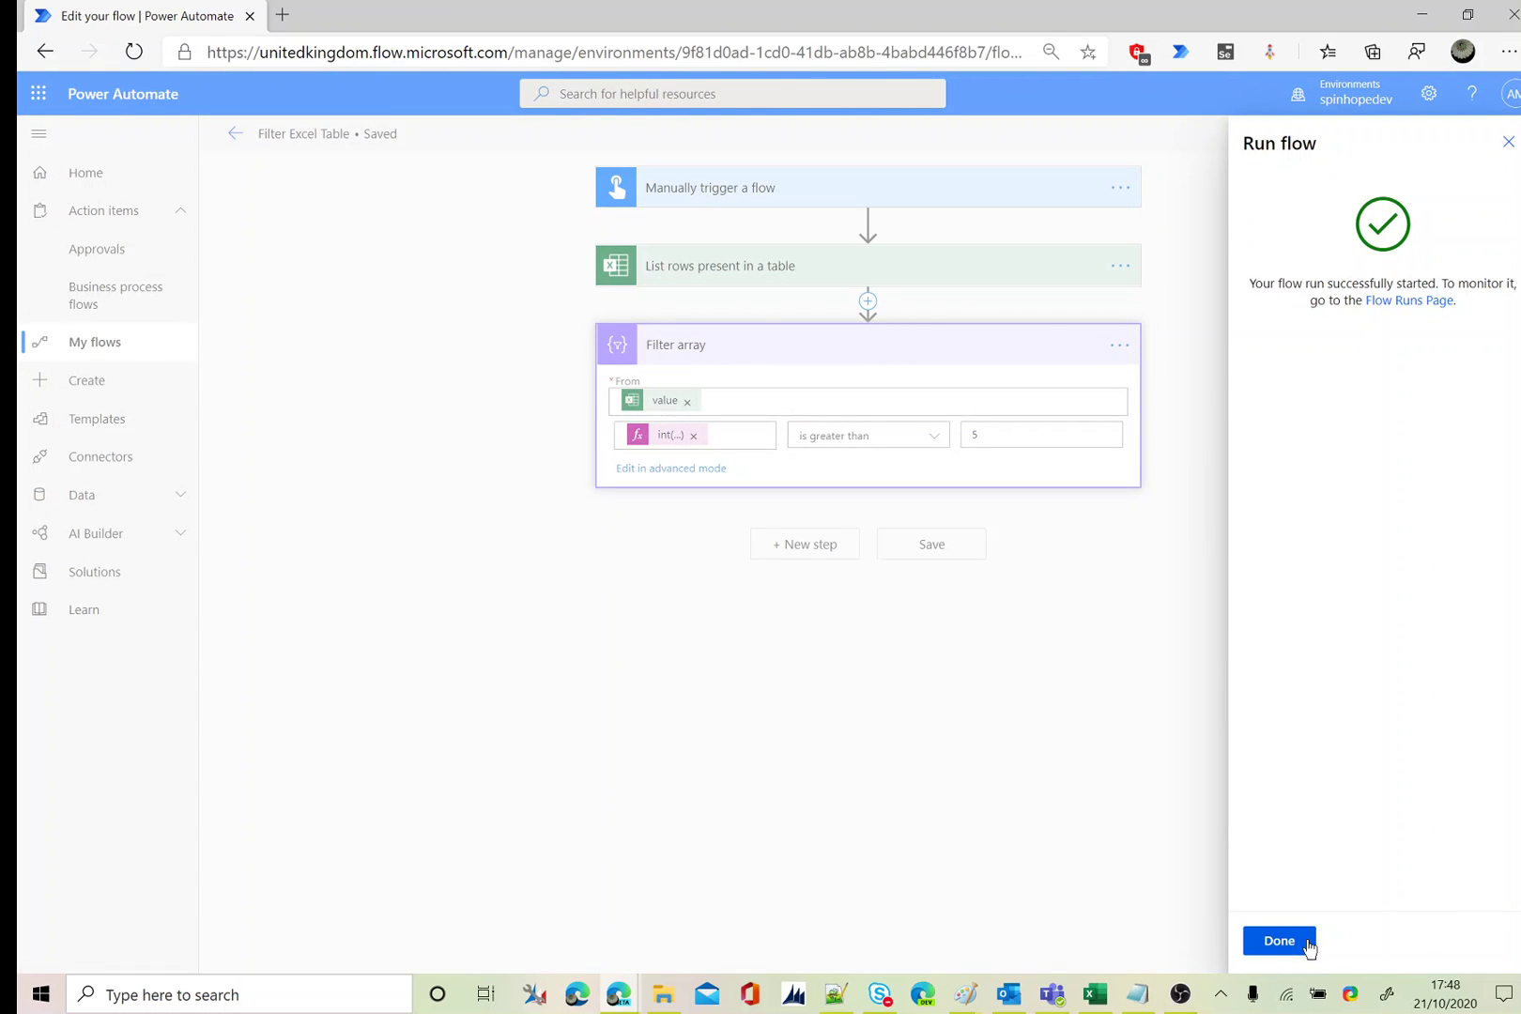
left_click(1279, 941)
left_click(794, 396)
left_click(658, 769)
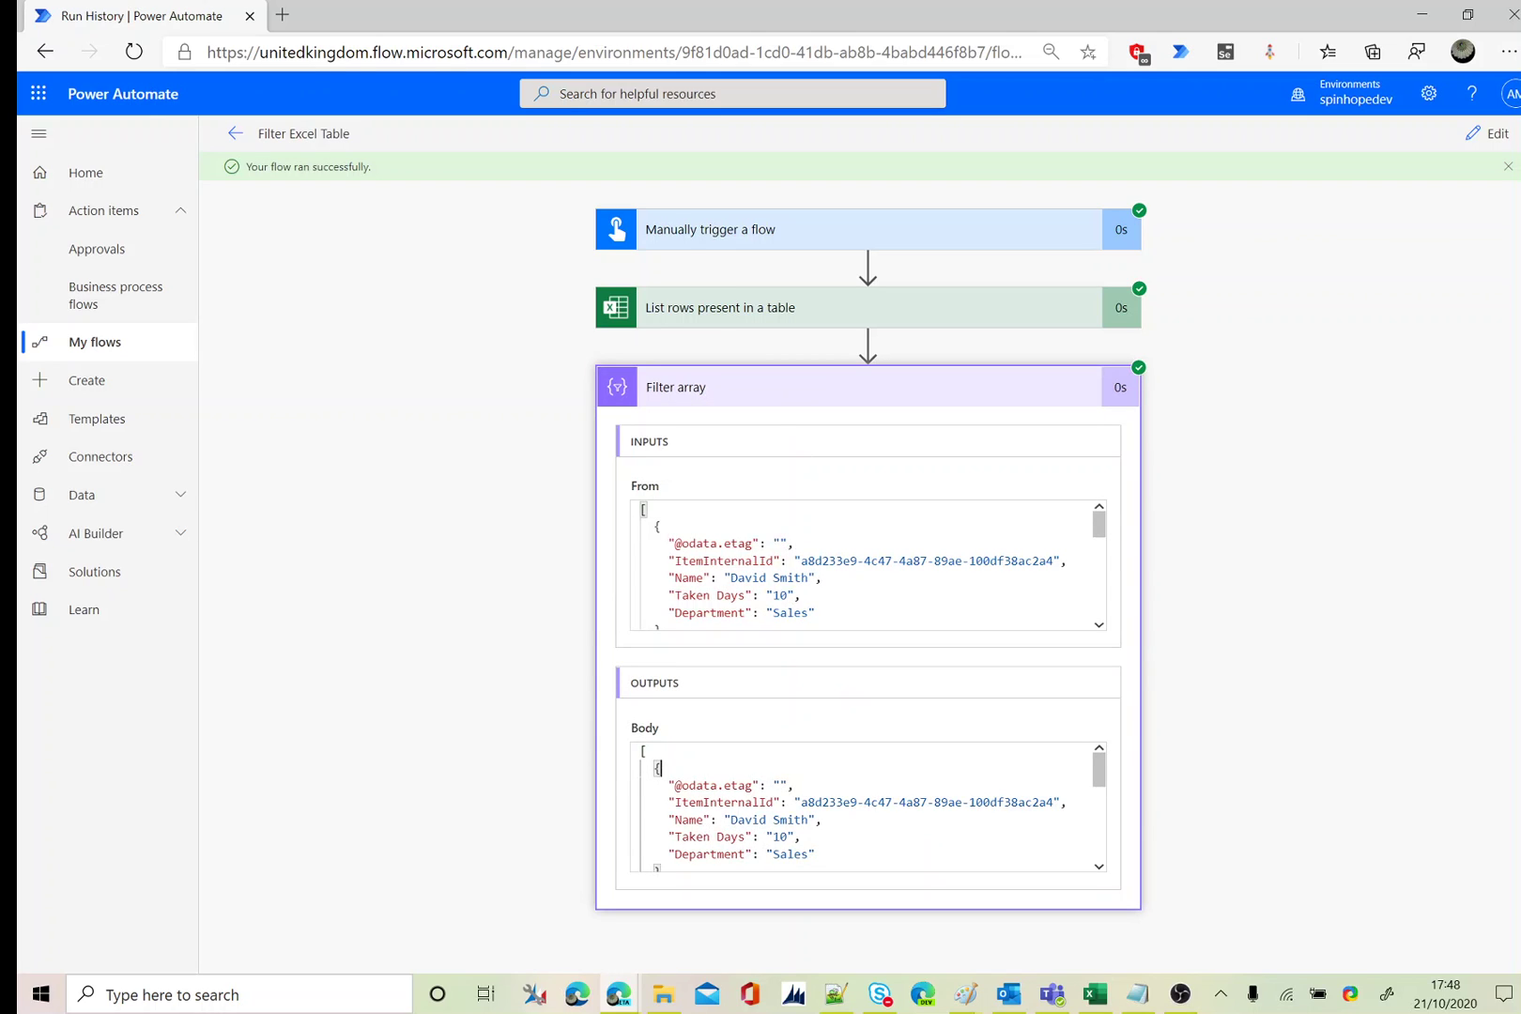
left_click_drag(1098, 767, 1099, 845)
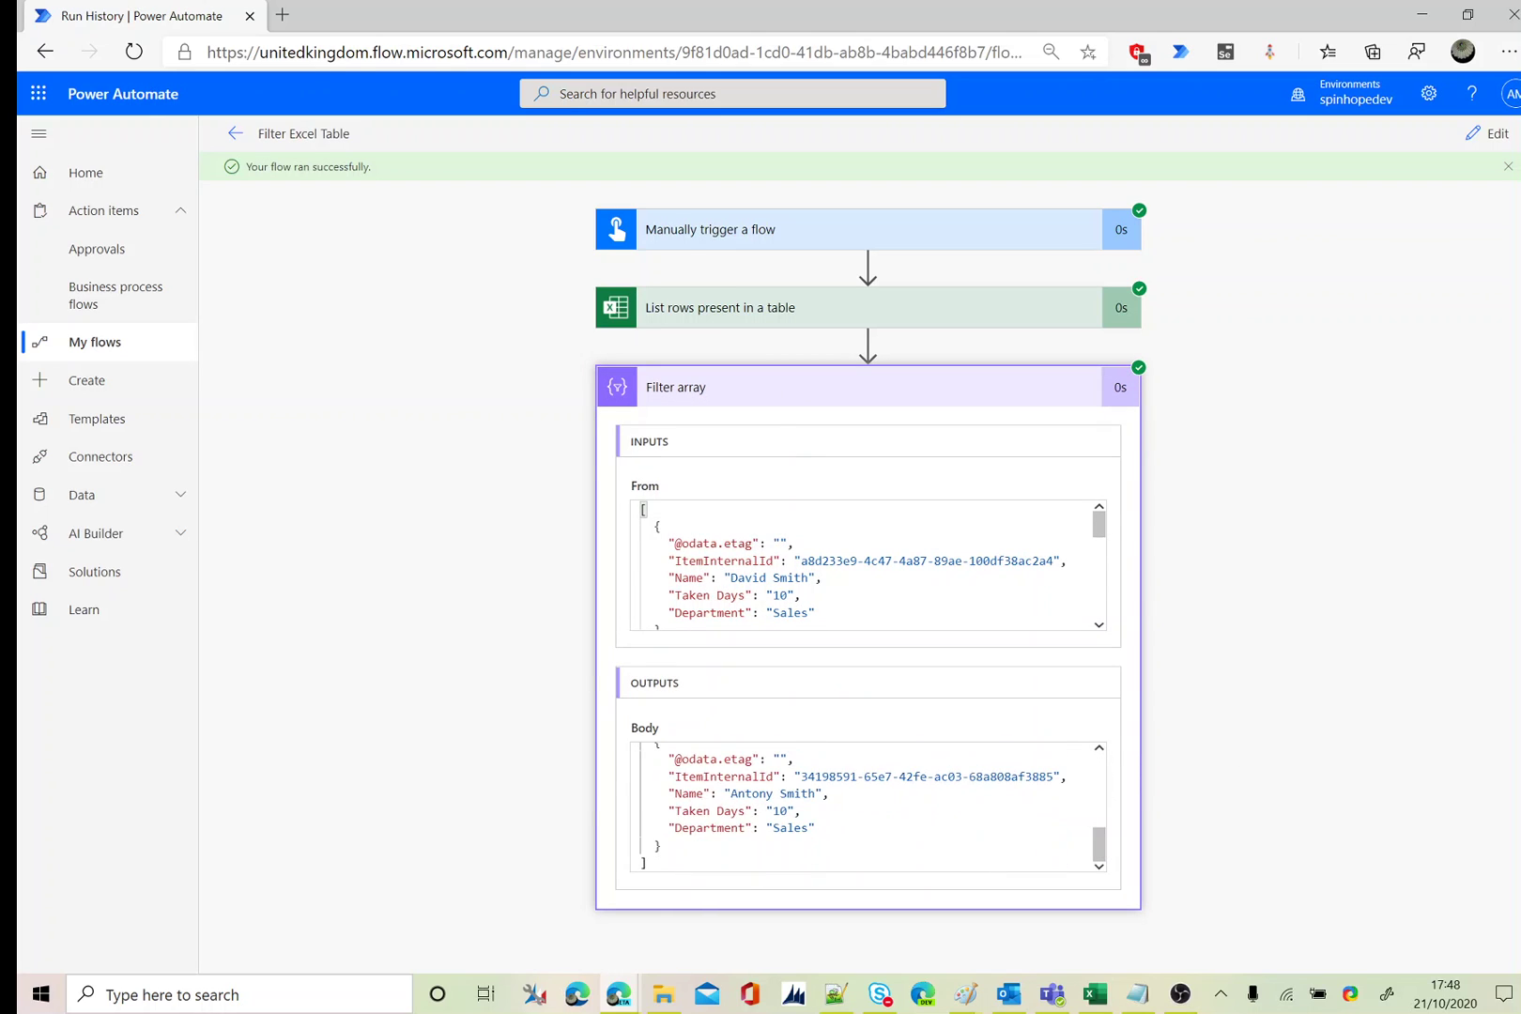
left_click(1471, 145)
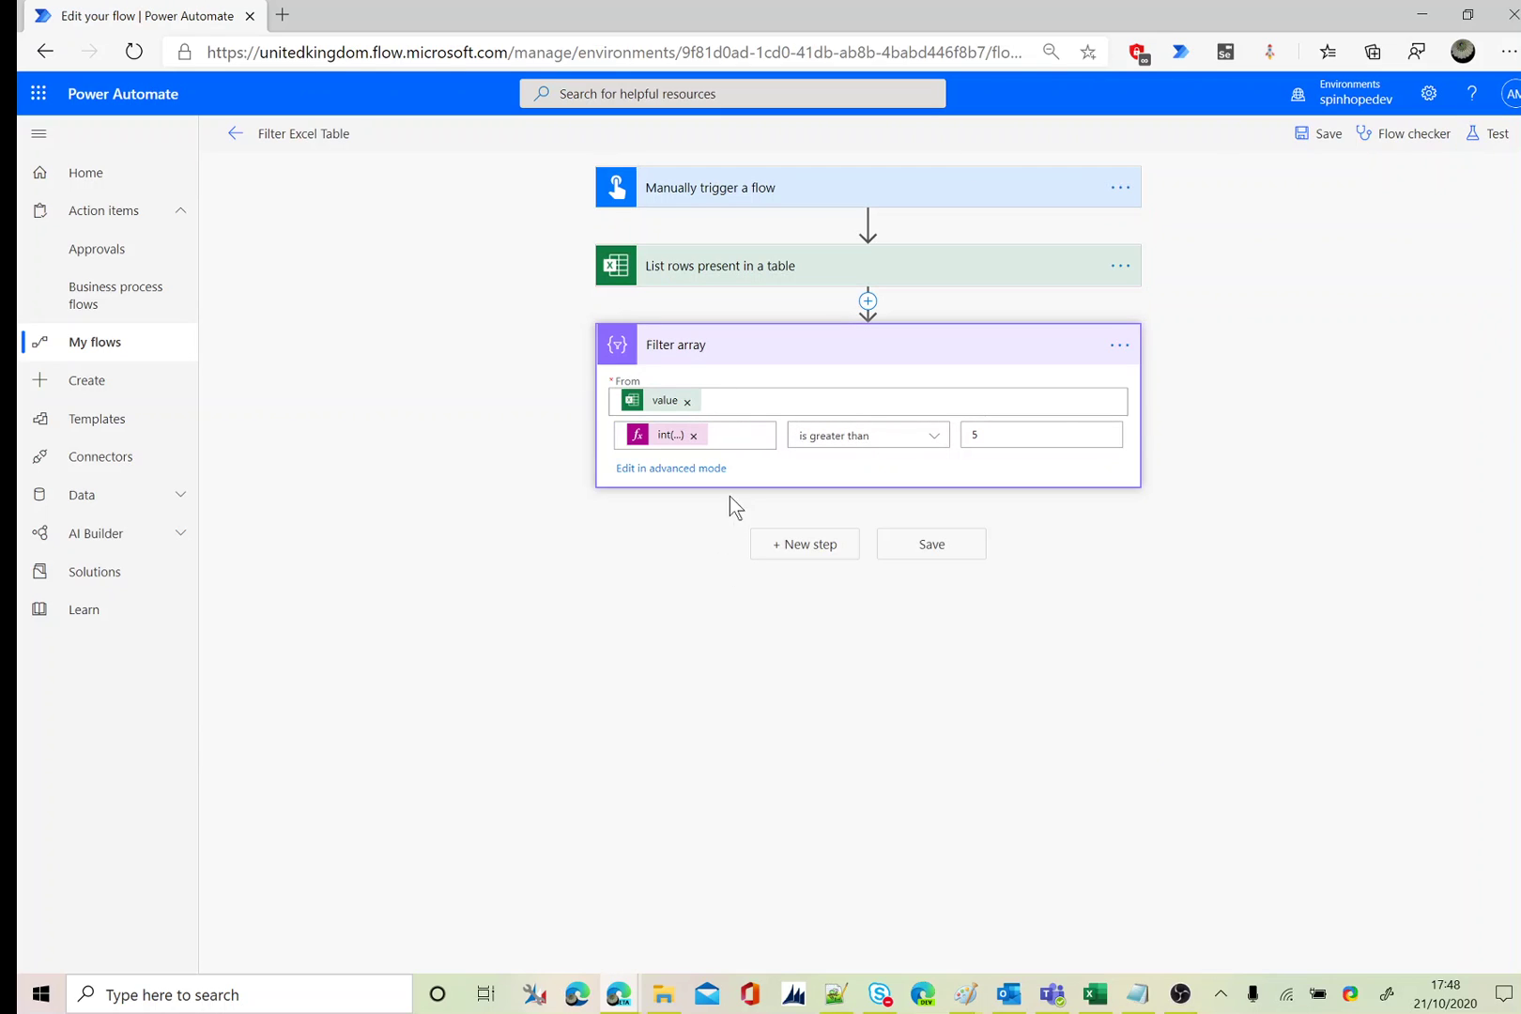
Add a Compose of each filtered Item, wrapped in Apply to each over Filter array Body, and save.
left_click(787, 540)
type("compose")
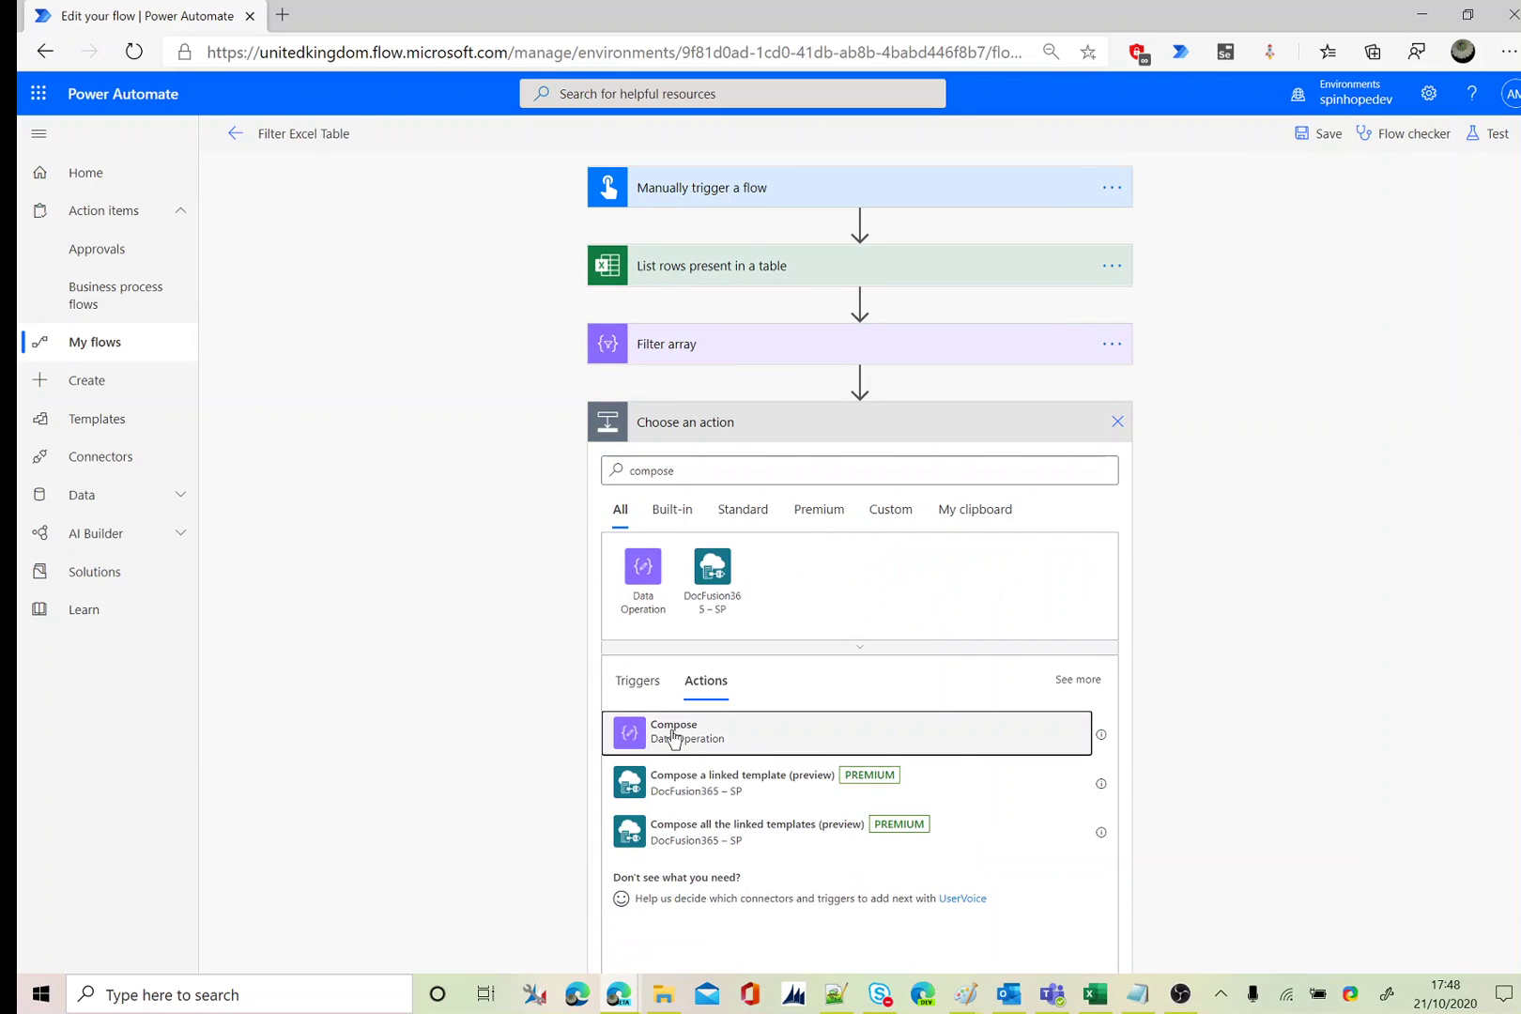
left_click(673, 732)
left_click(902, 469)
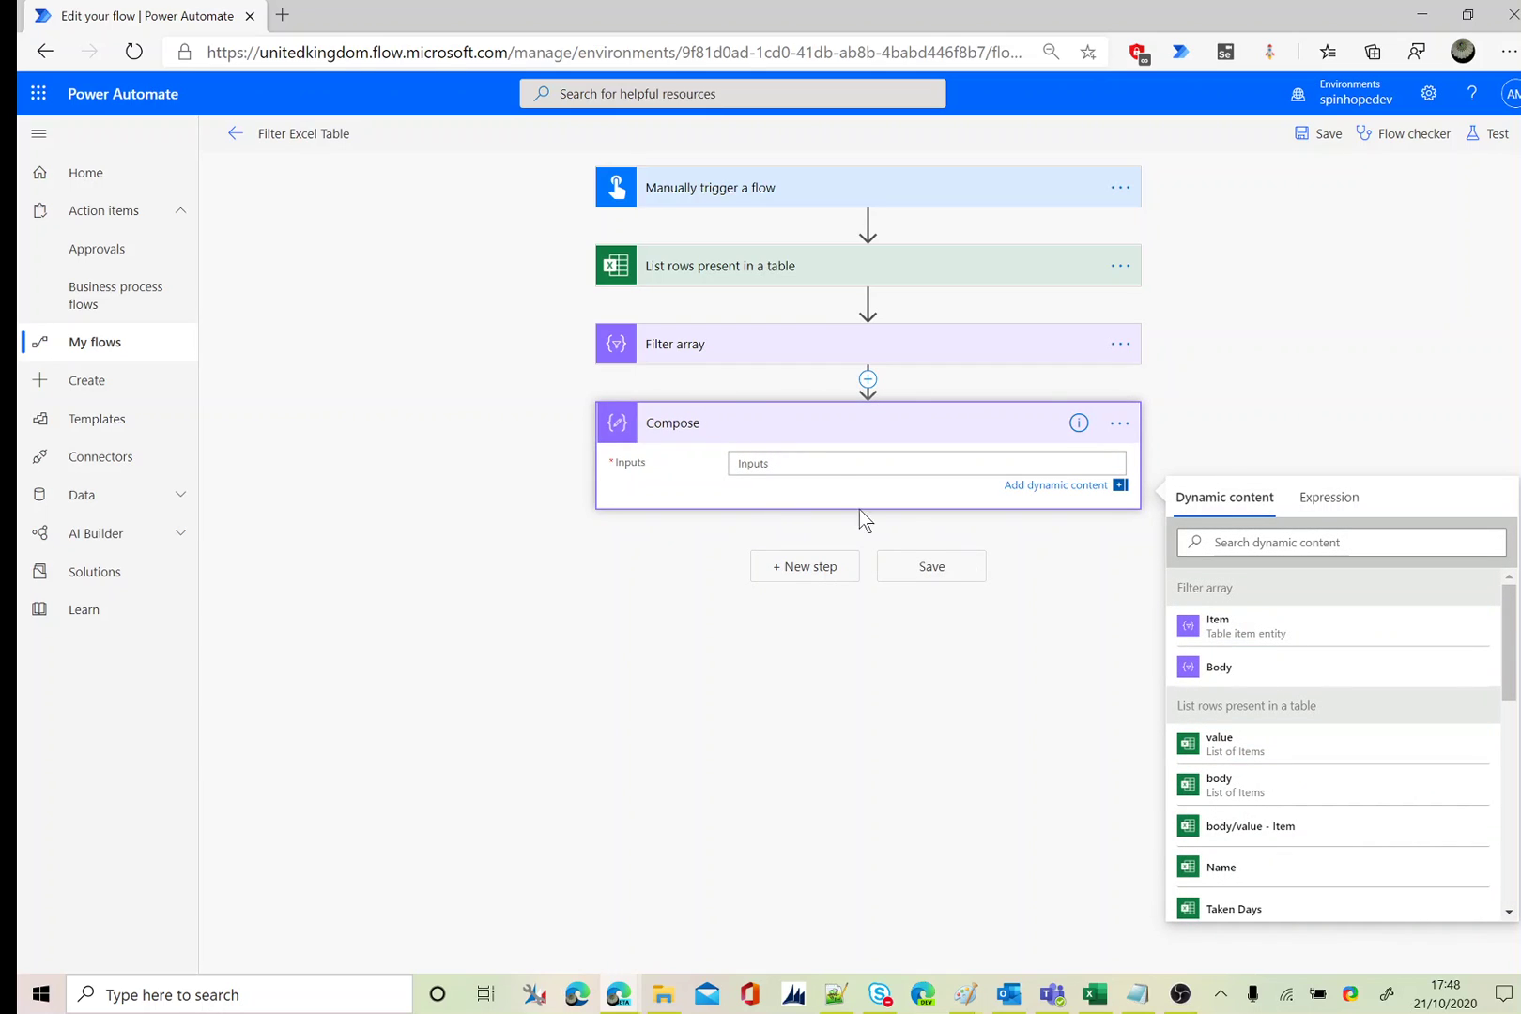
left_click(1223, 627)
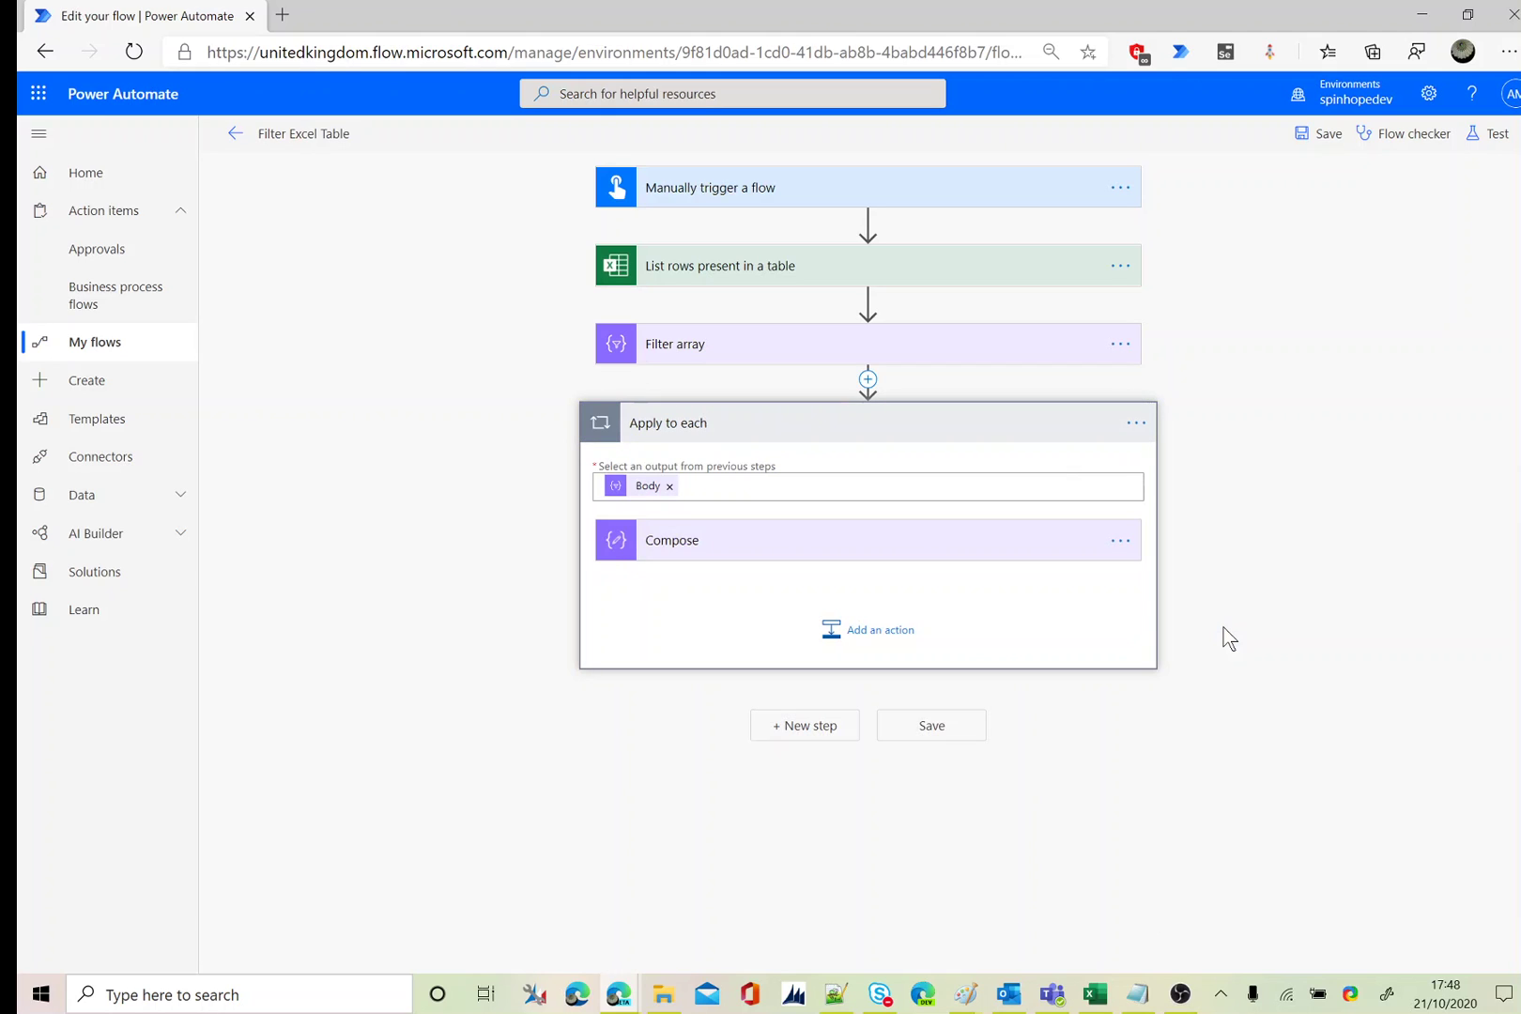
left_click(741, 541)
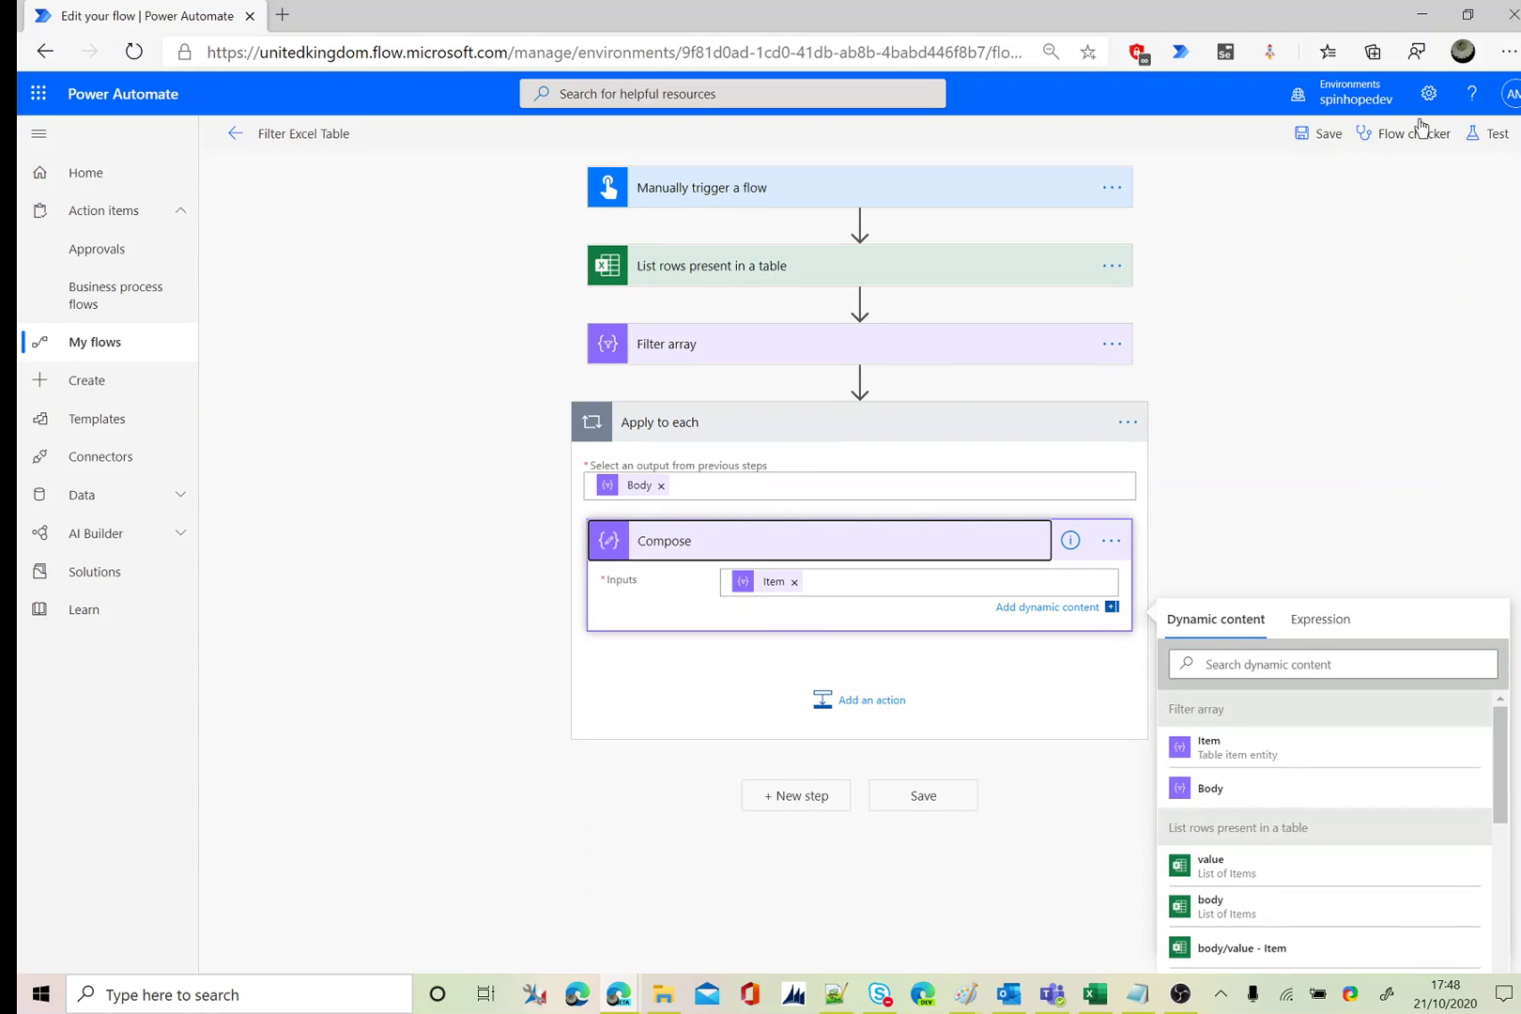
left_click(1482, 137)
left_click(1275, 270)
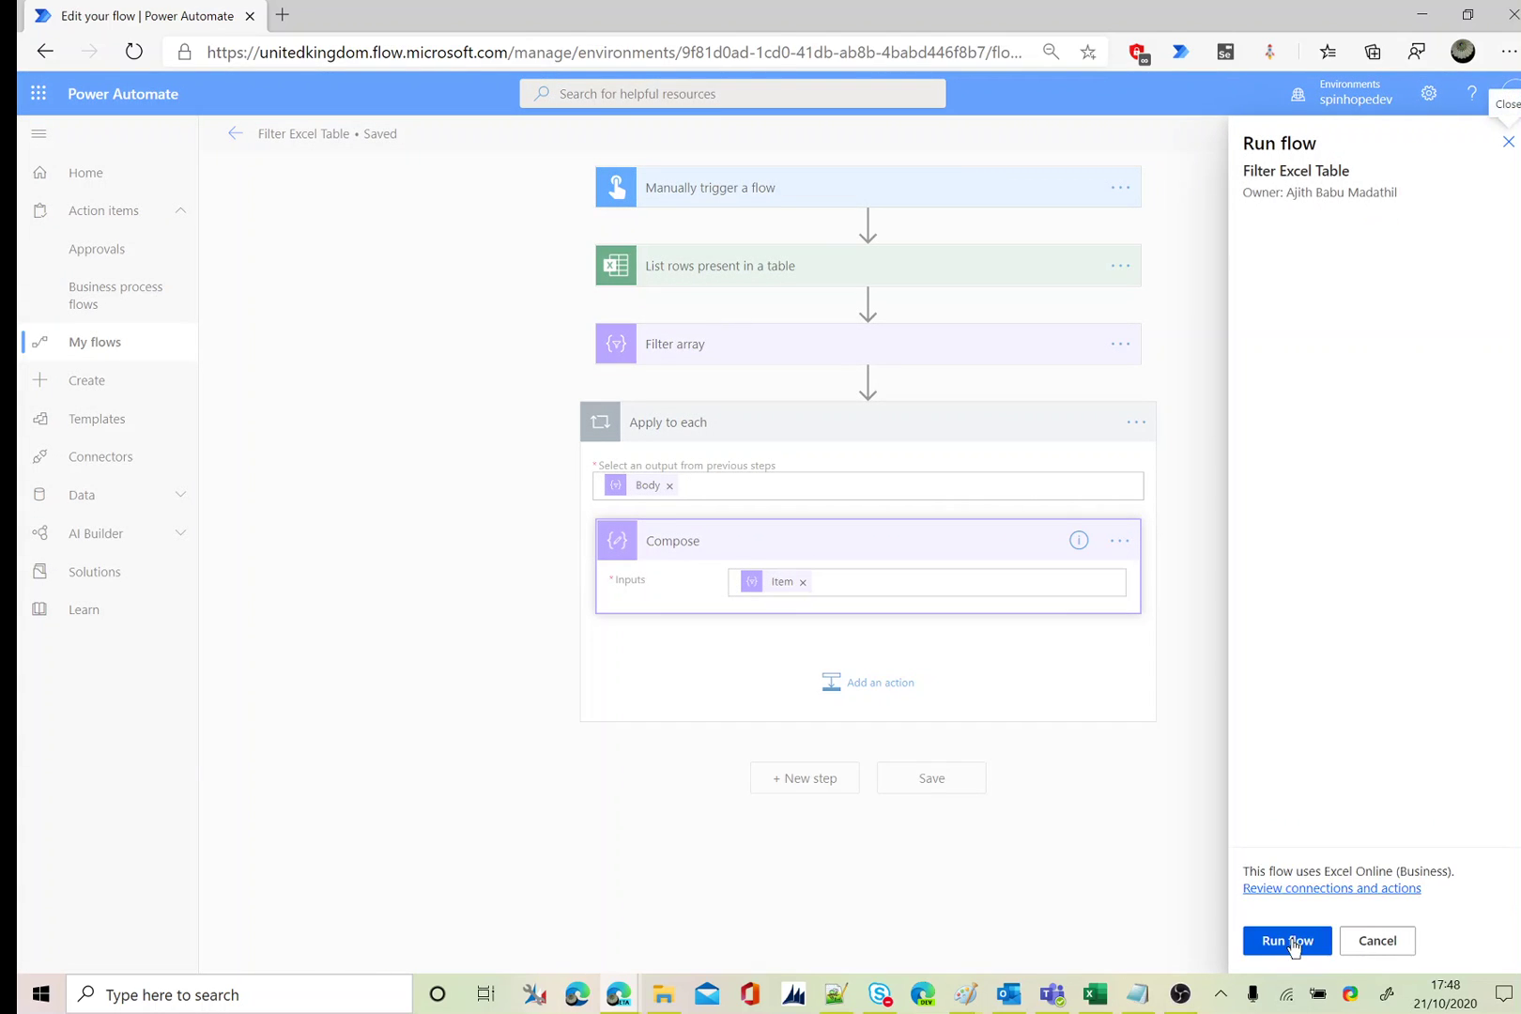
Test-run the flow and inspect the first Compose output inside Apply to each.
left_click(1291, 941)
left_click(1288, 943)
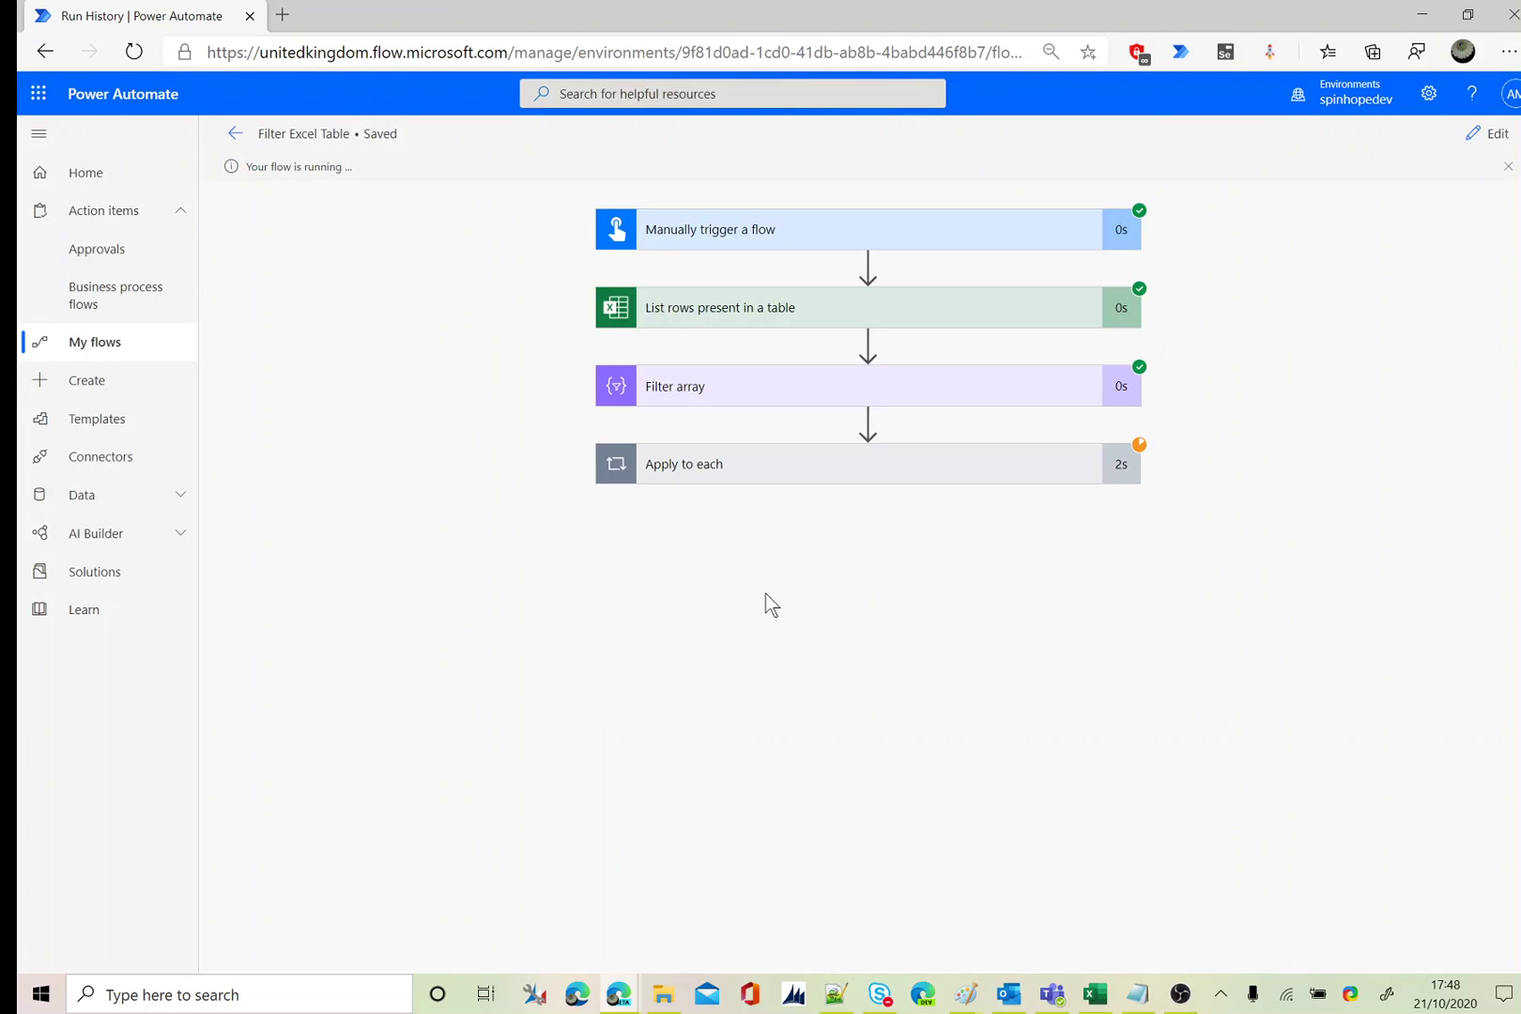
left_click(794, 466)
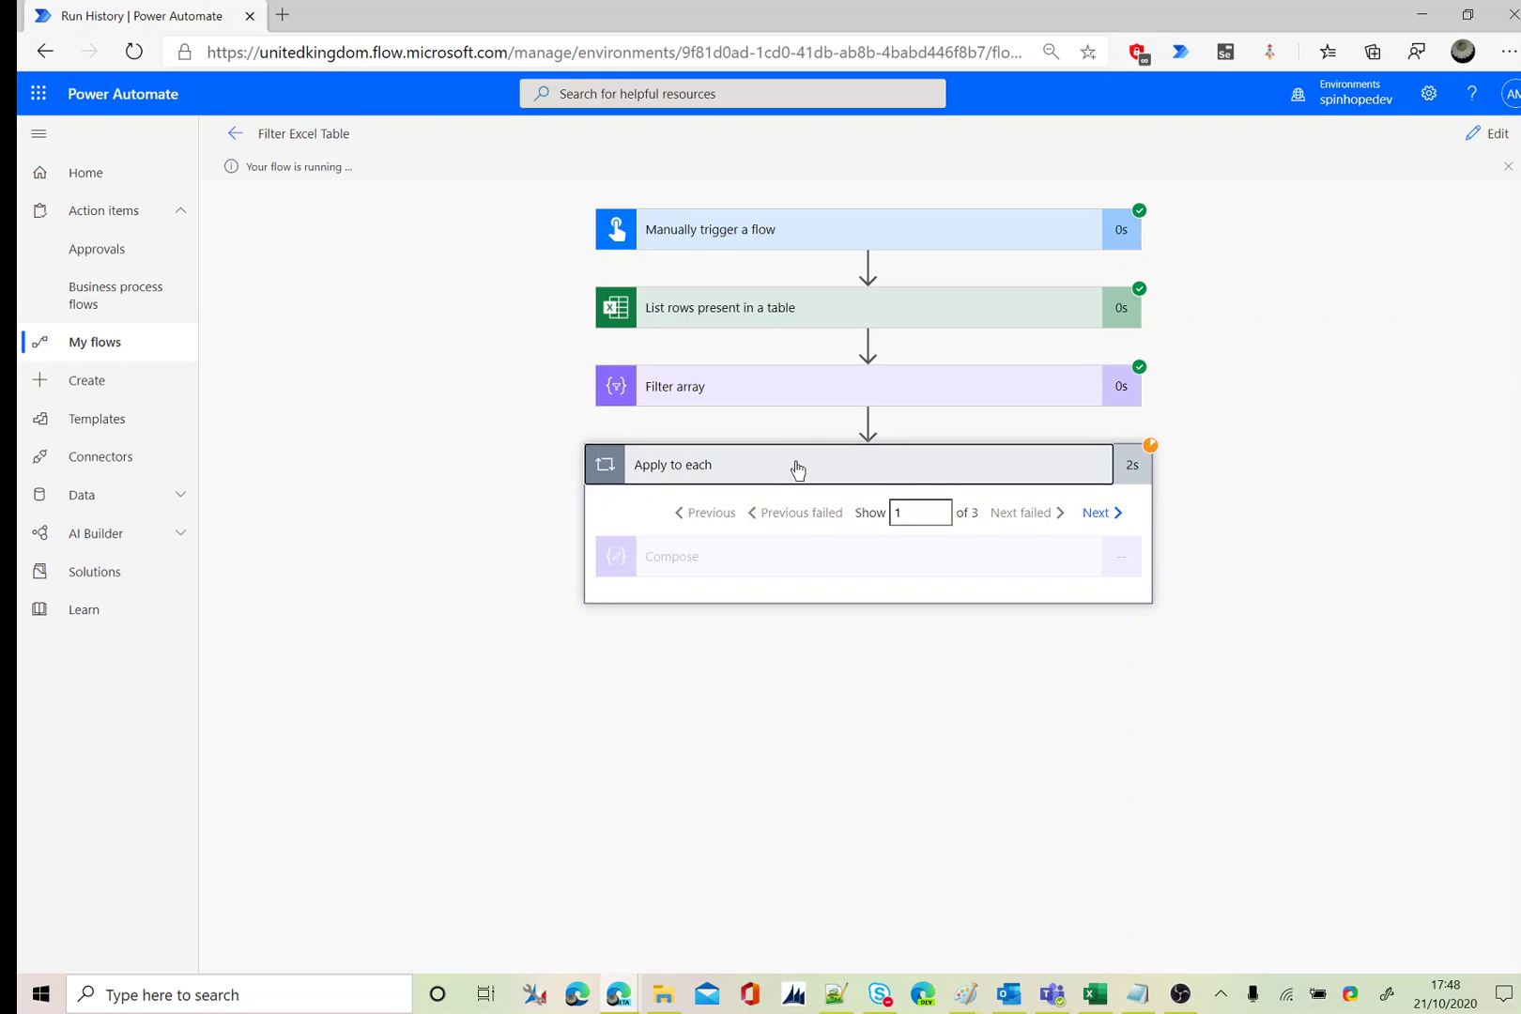
left_click(806, 564)
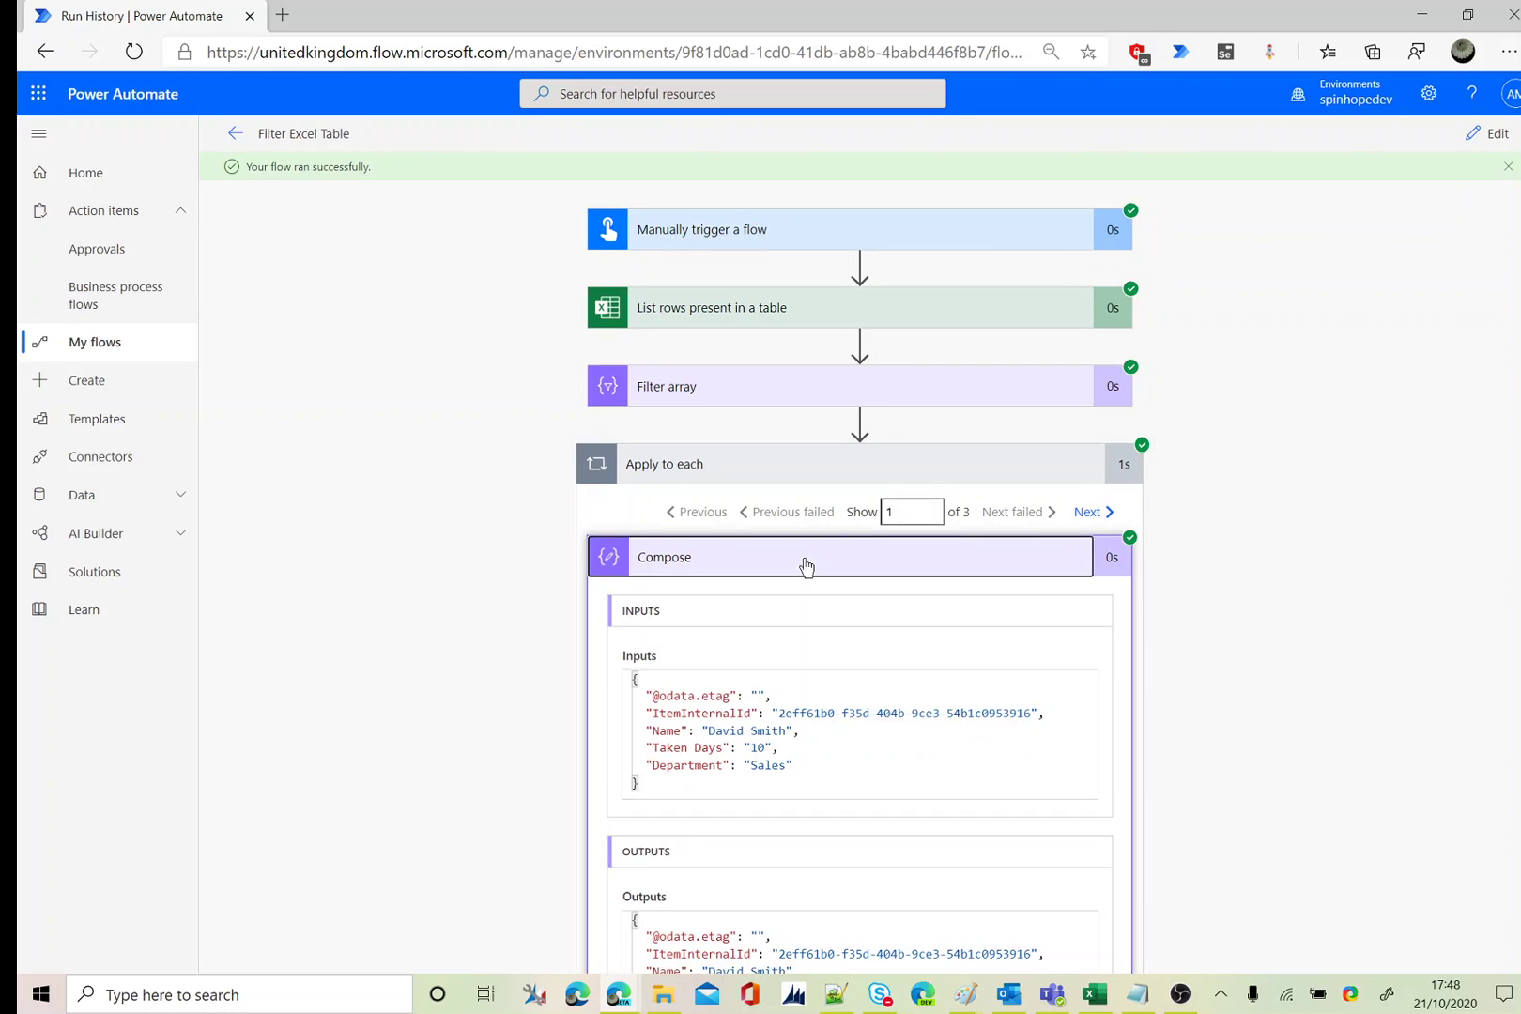
scroll(1284, 714, "down", 2)
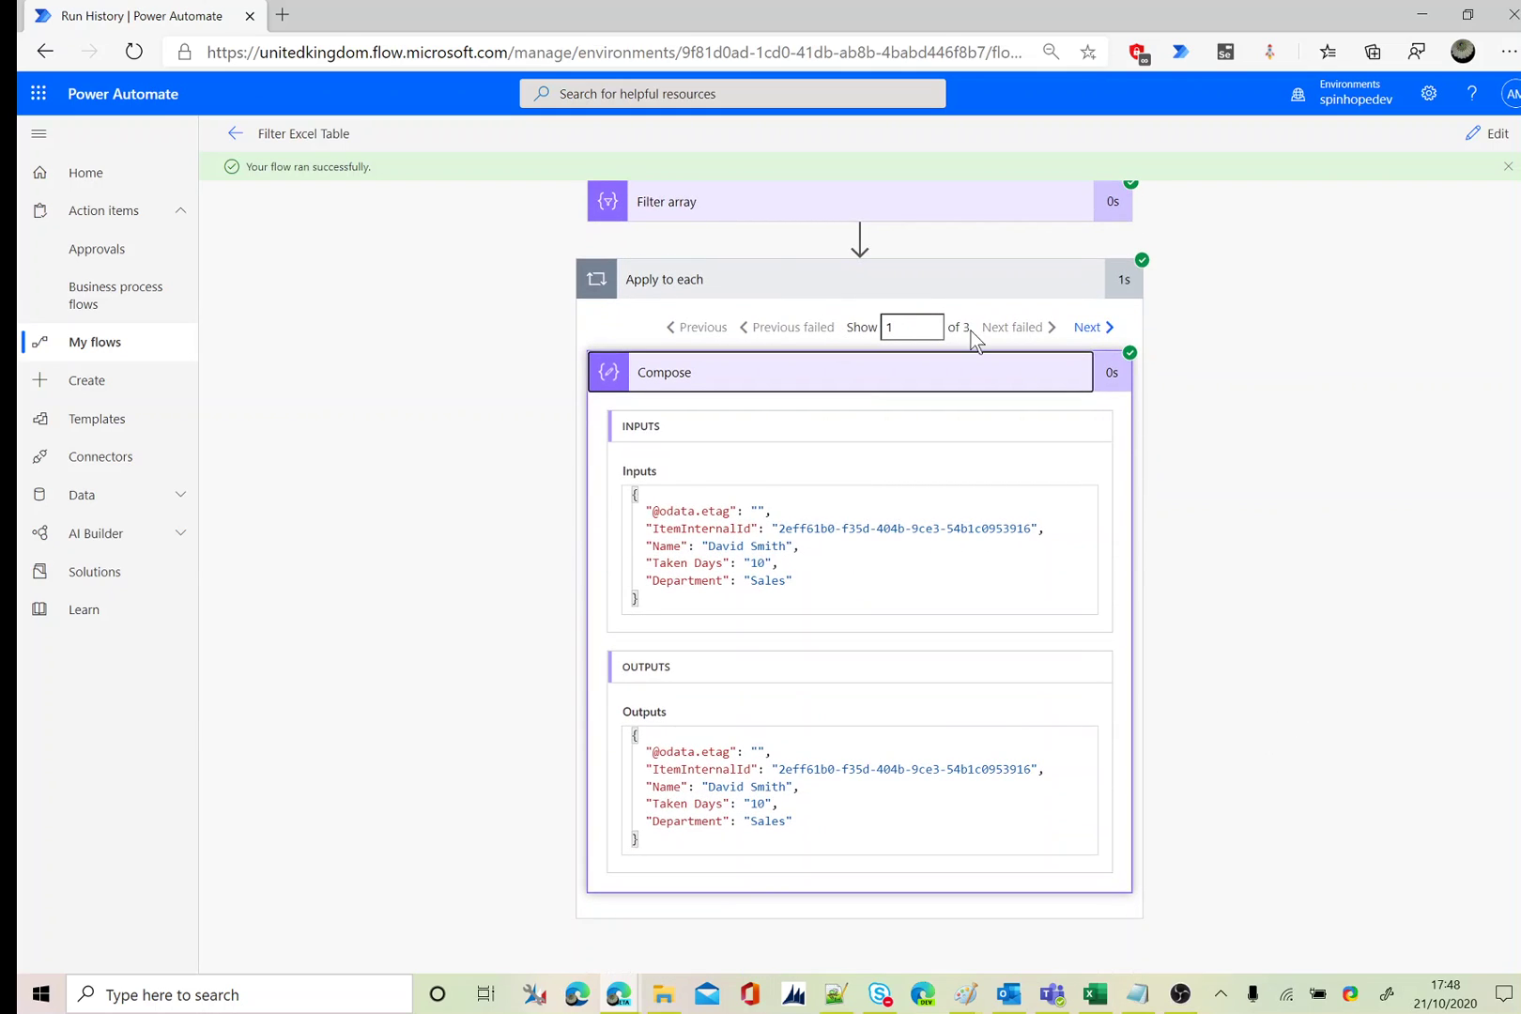
Compare the Holidays workbook rows with the run results, then view the second loop iteration.
left_click(1095, 995)
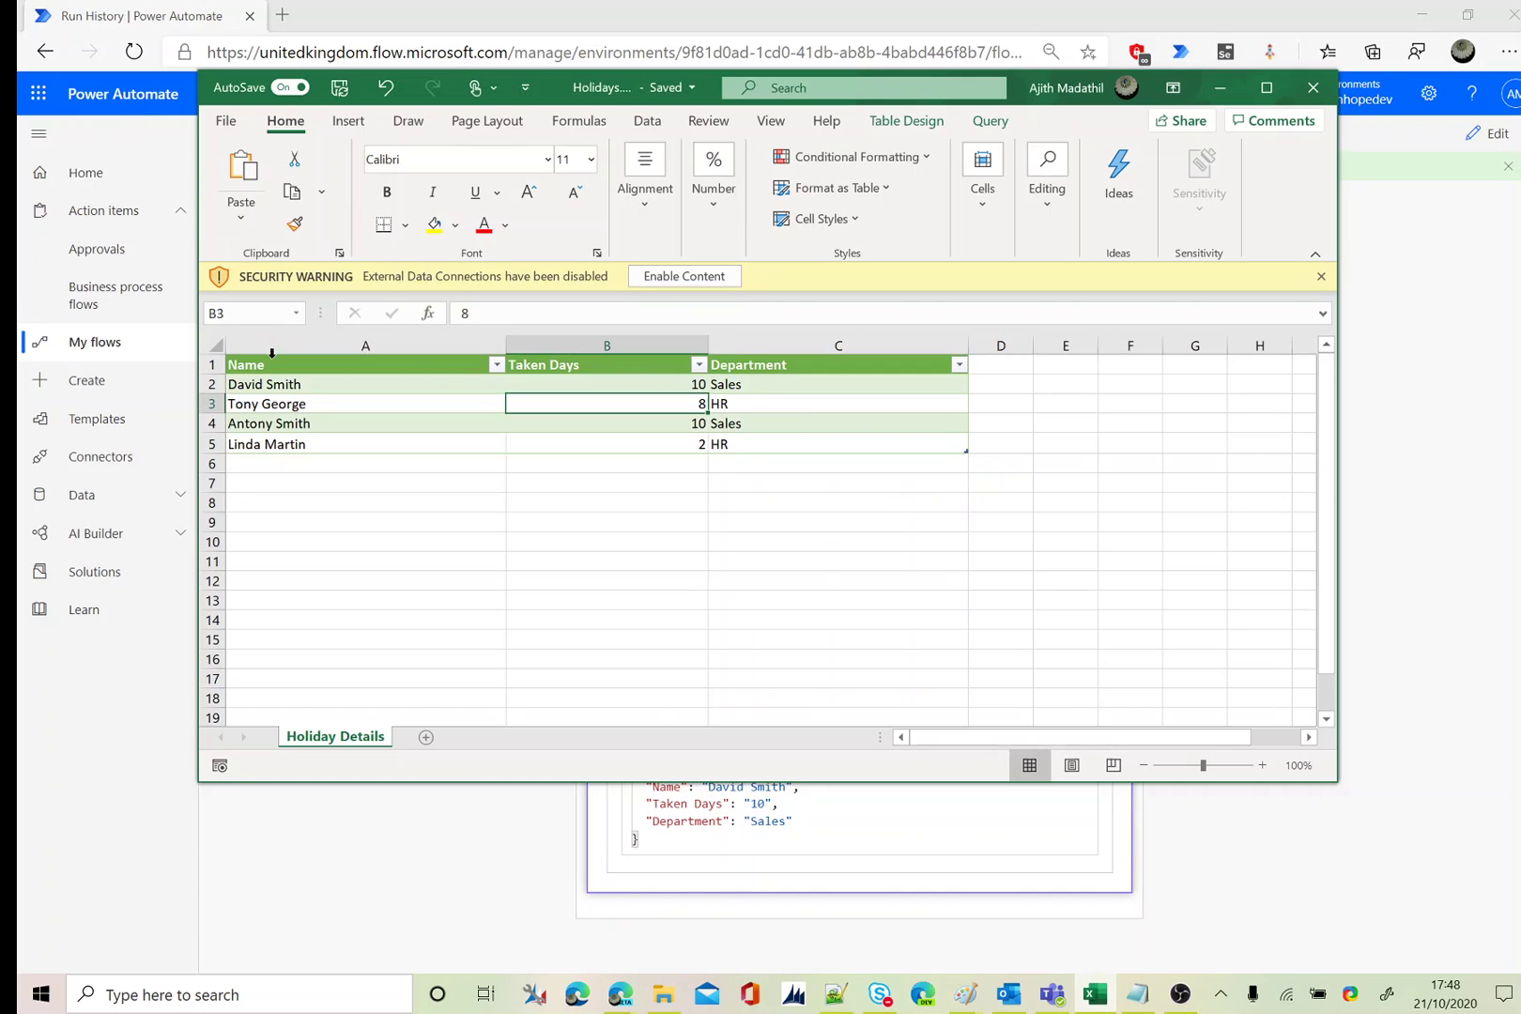
left_click(666, 419)
left_click(411, 856)
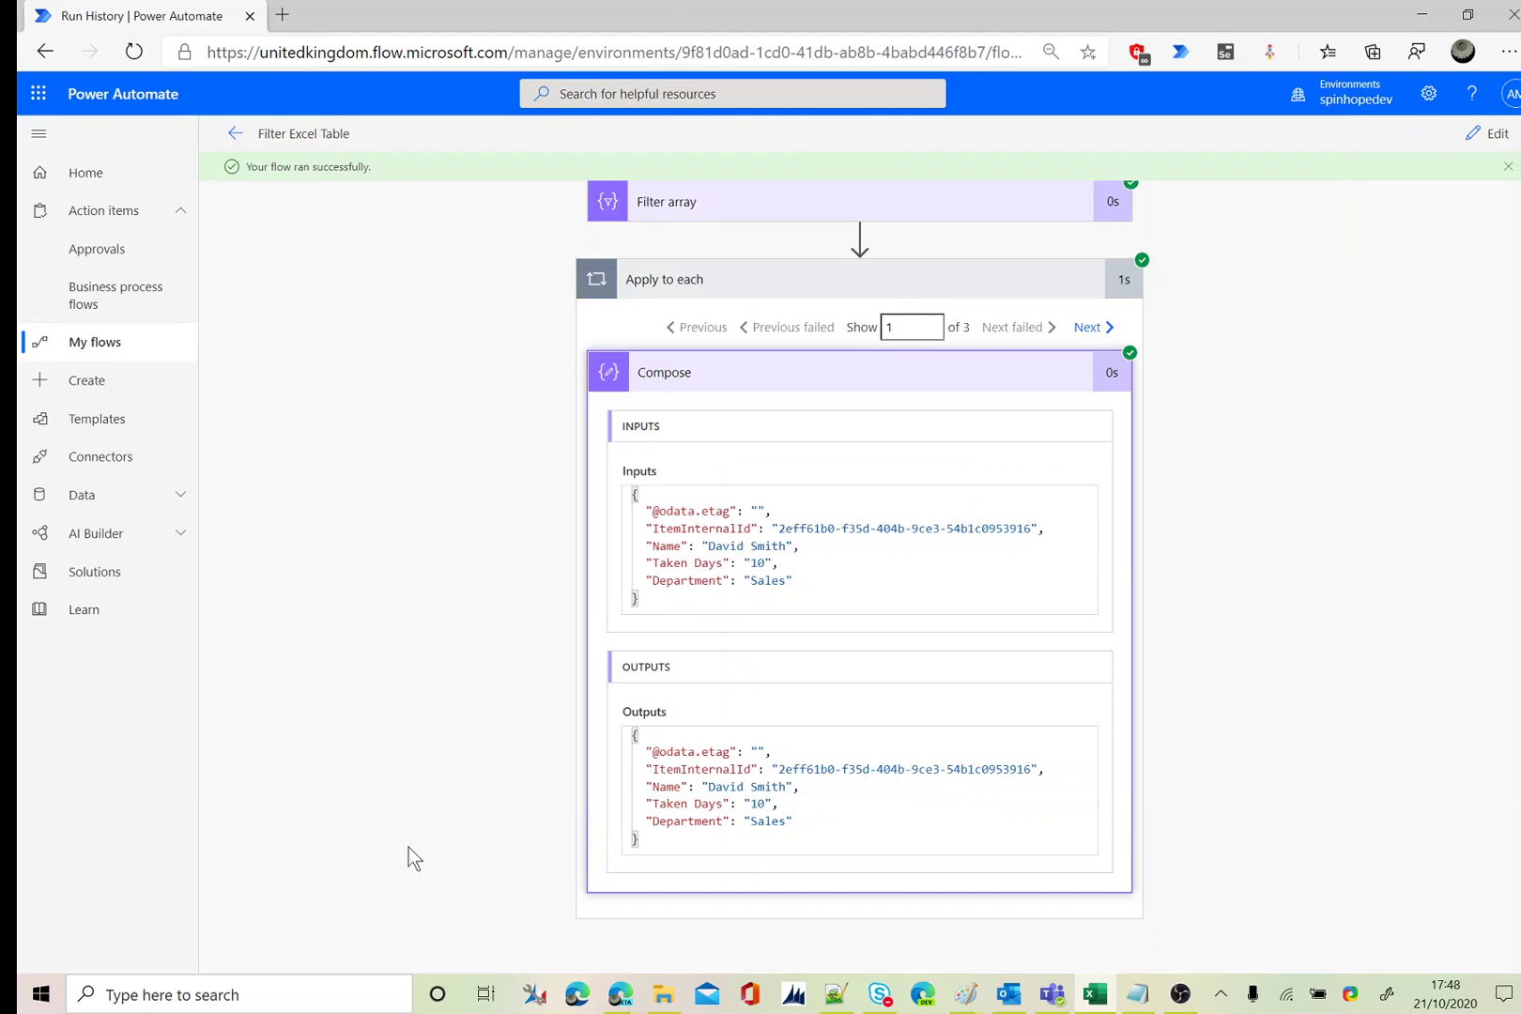
left_click(1092, 327)
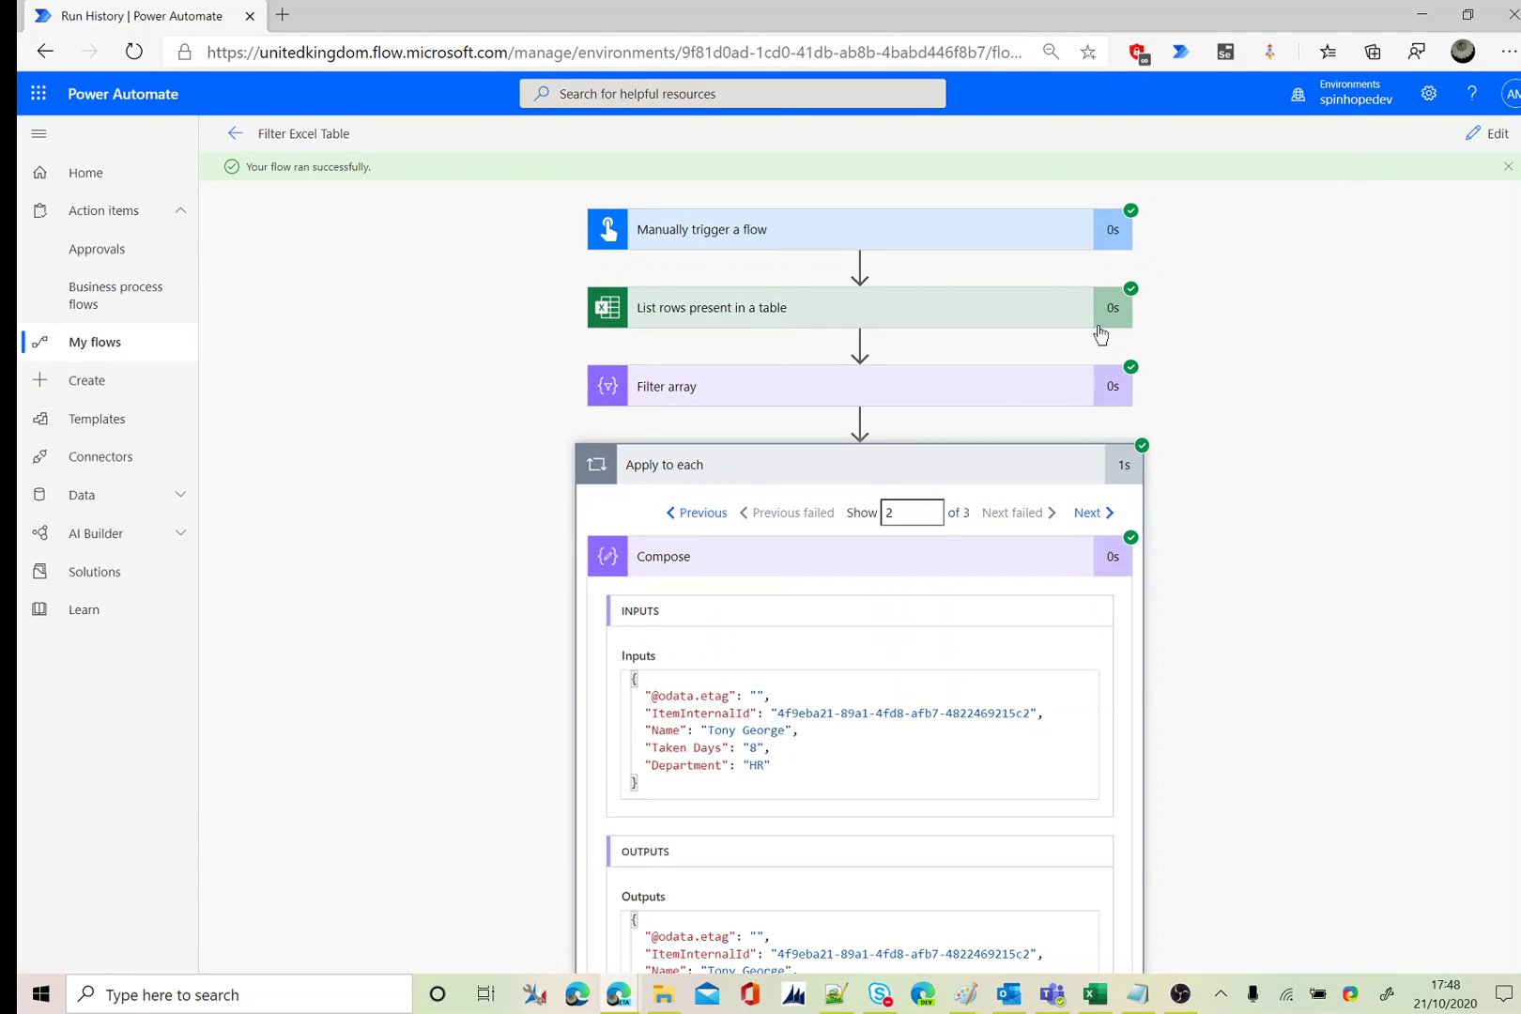
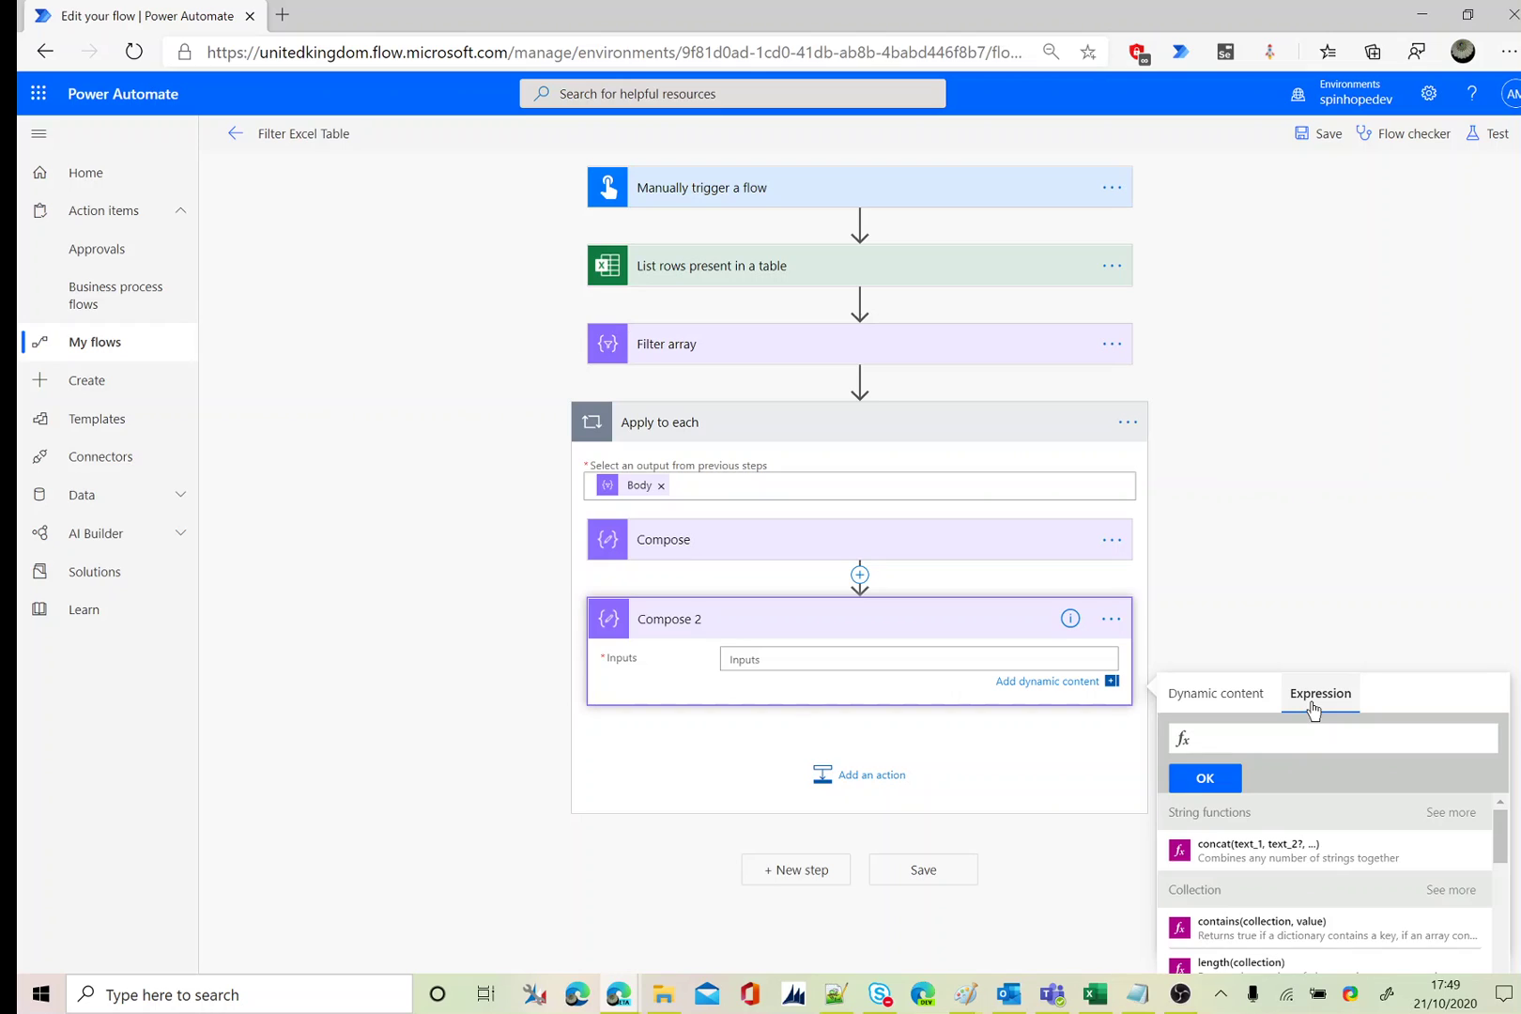
Peek at the Compose step's code and copy its items('Apply_to_each') expression.
type("item()")
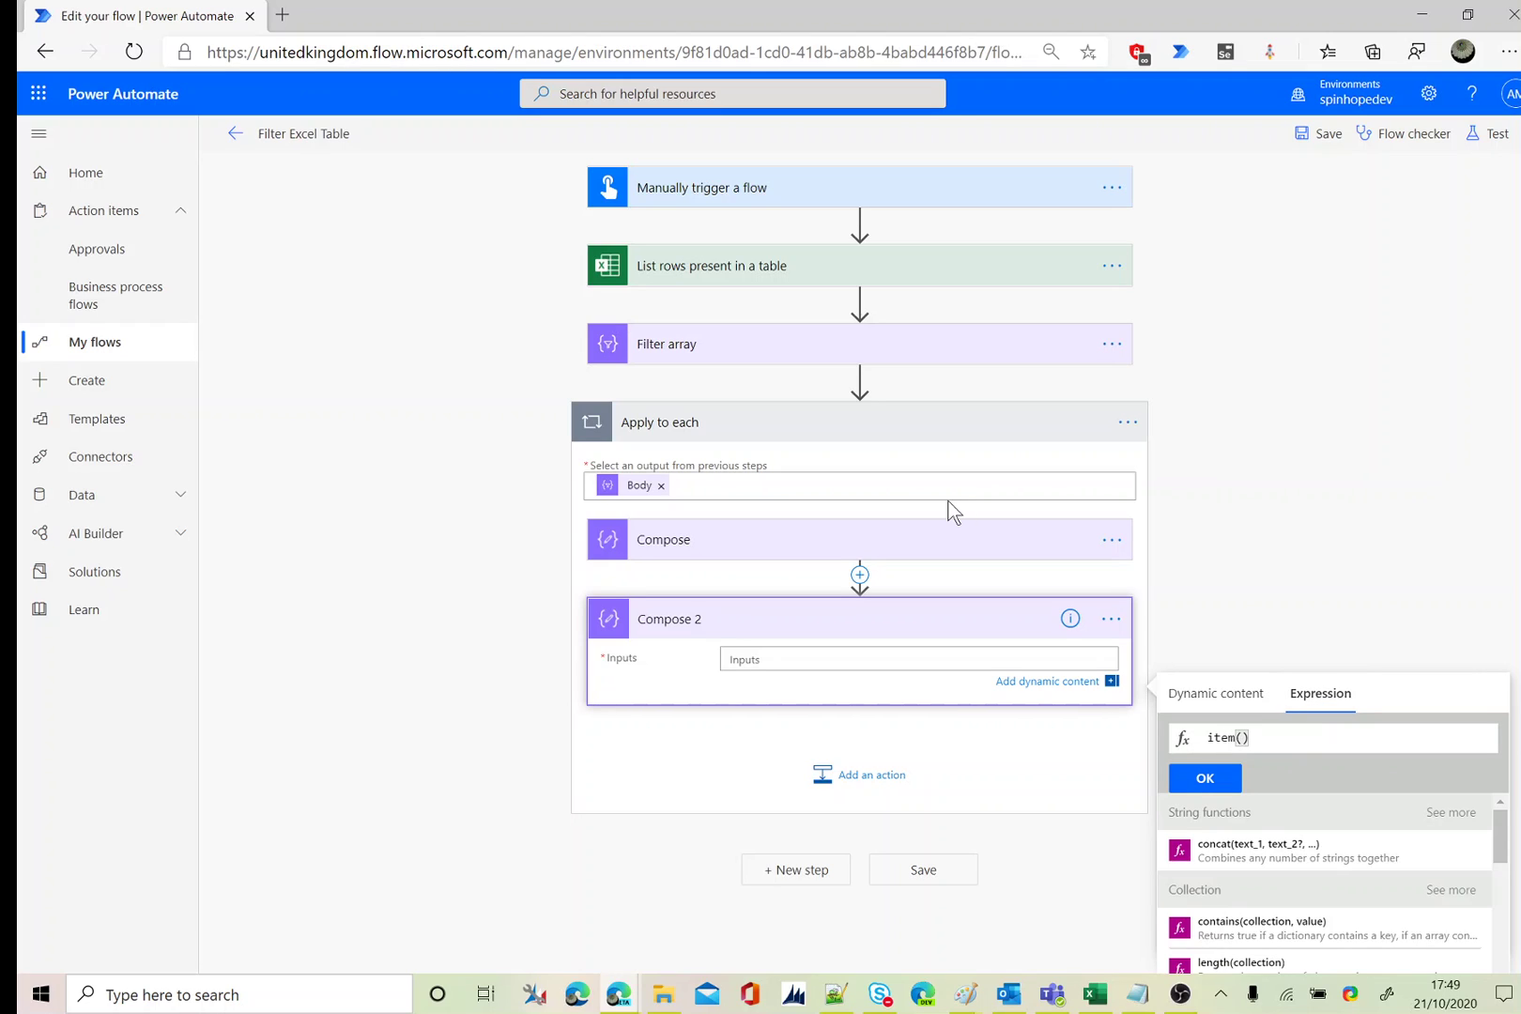
left_click(842, 544)
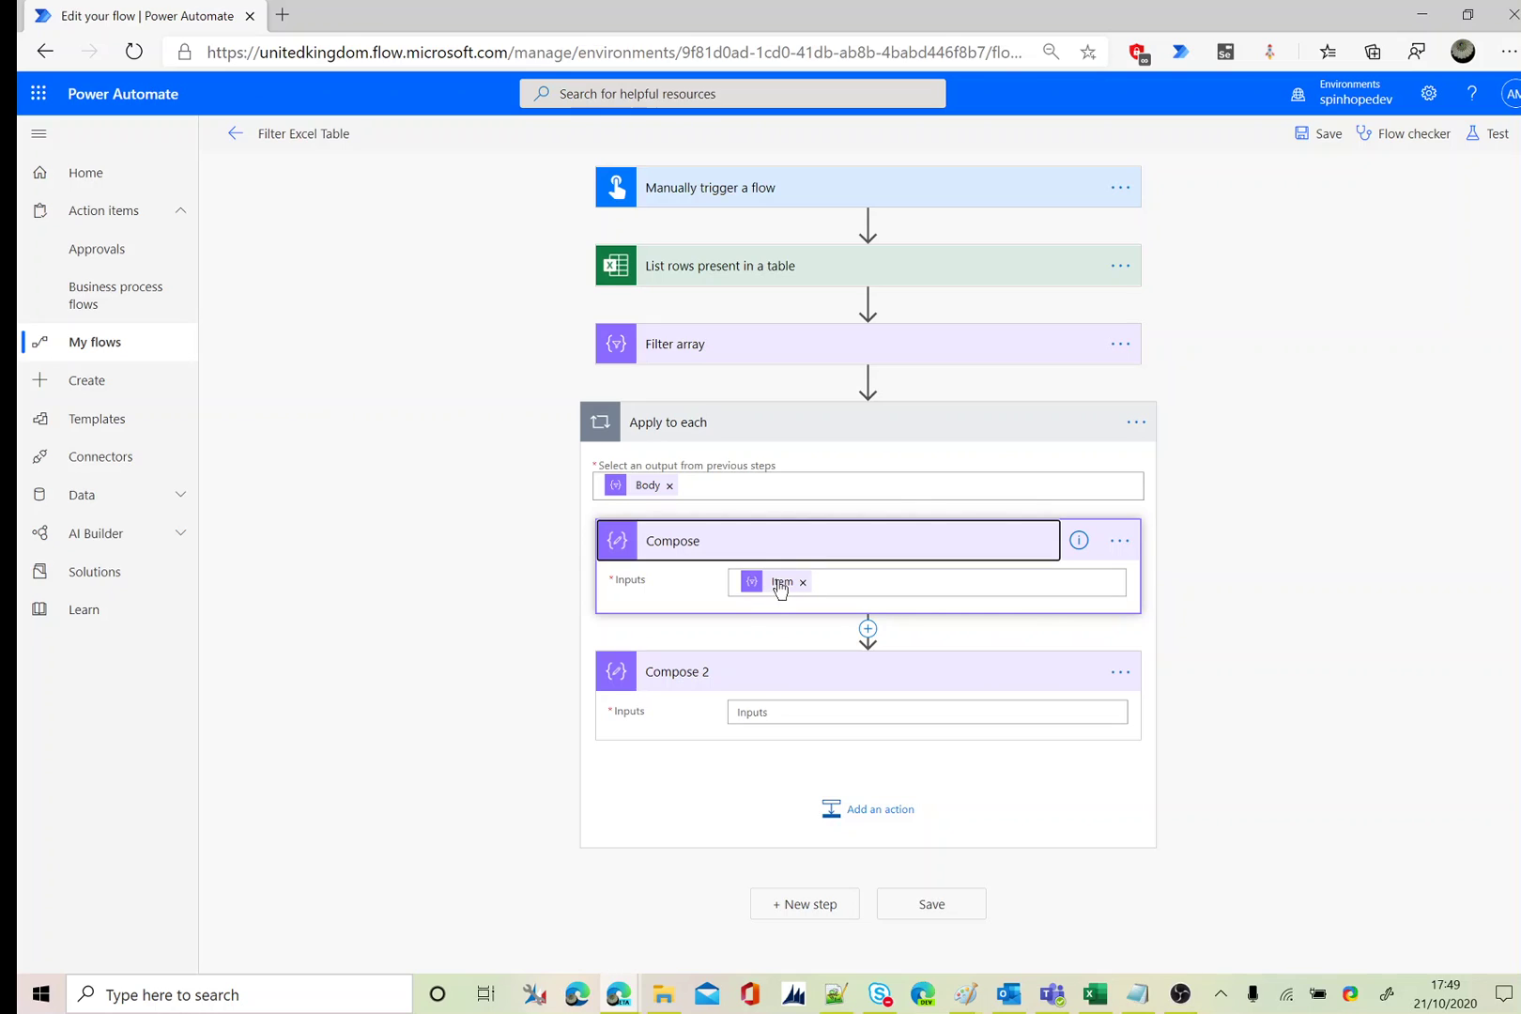
mouse_move(779, 589)
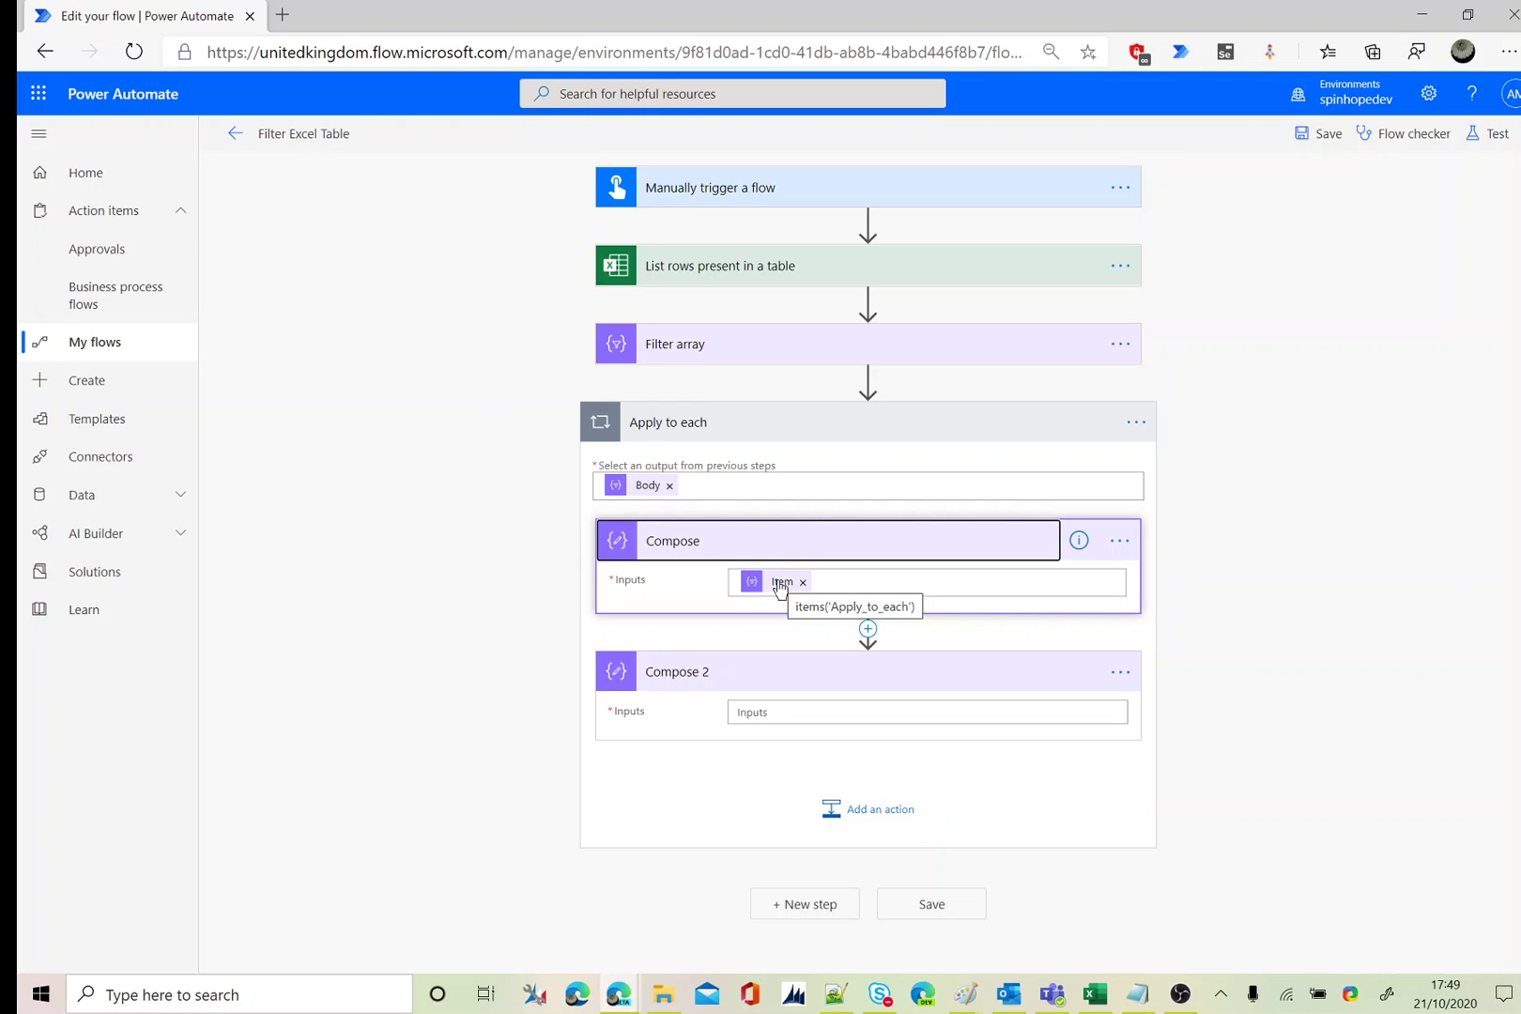
left_click(1119, 541)
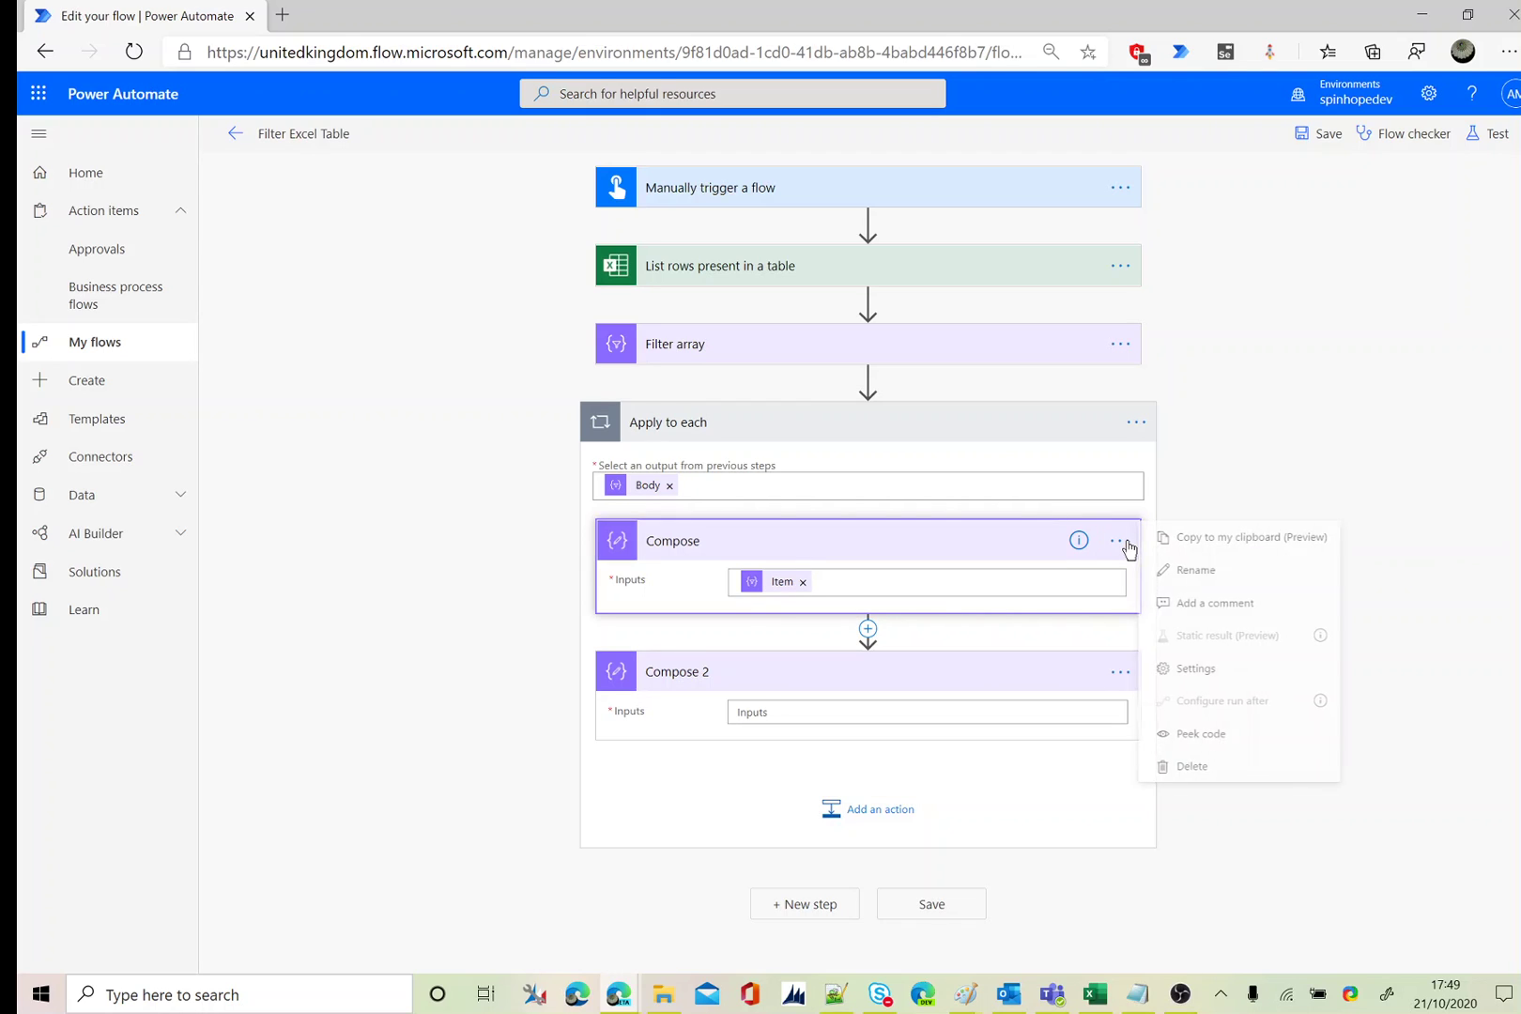
left_click(1204, 733)
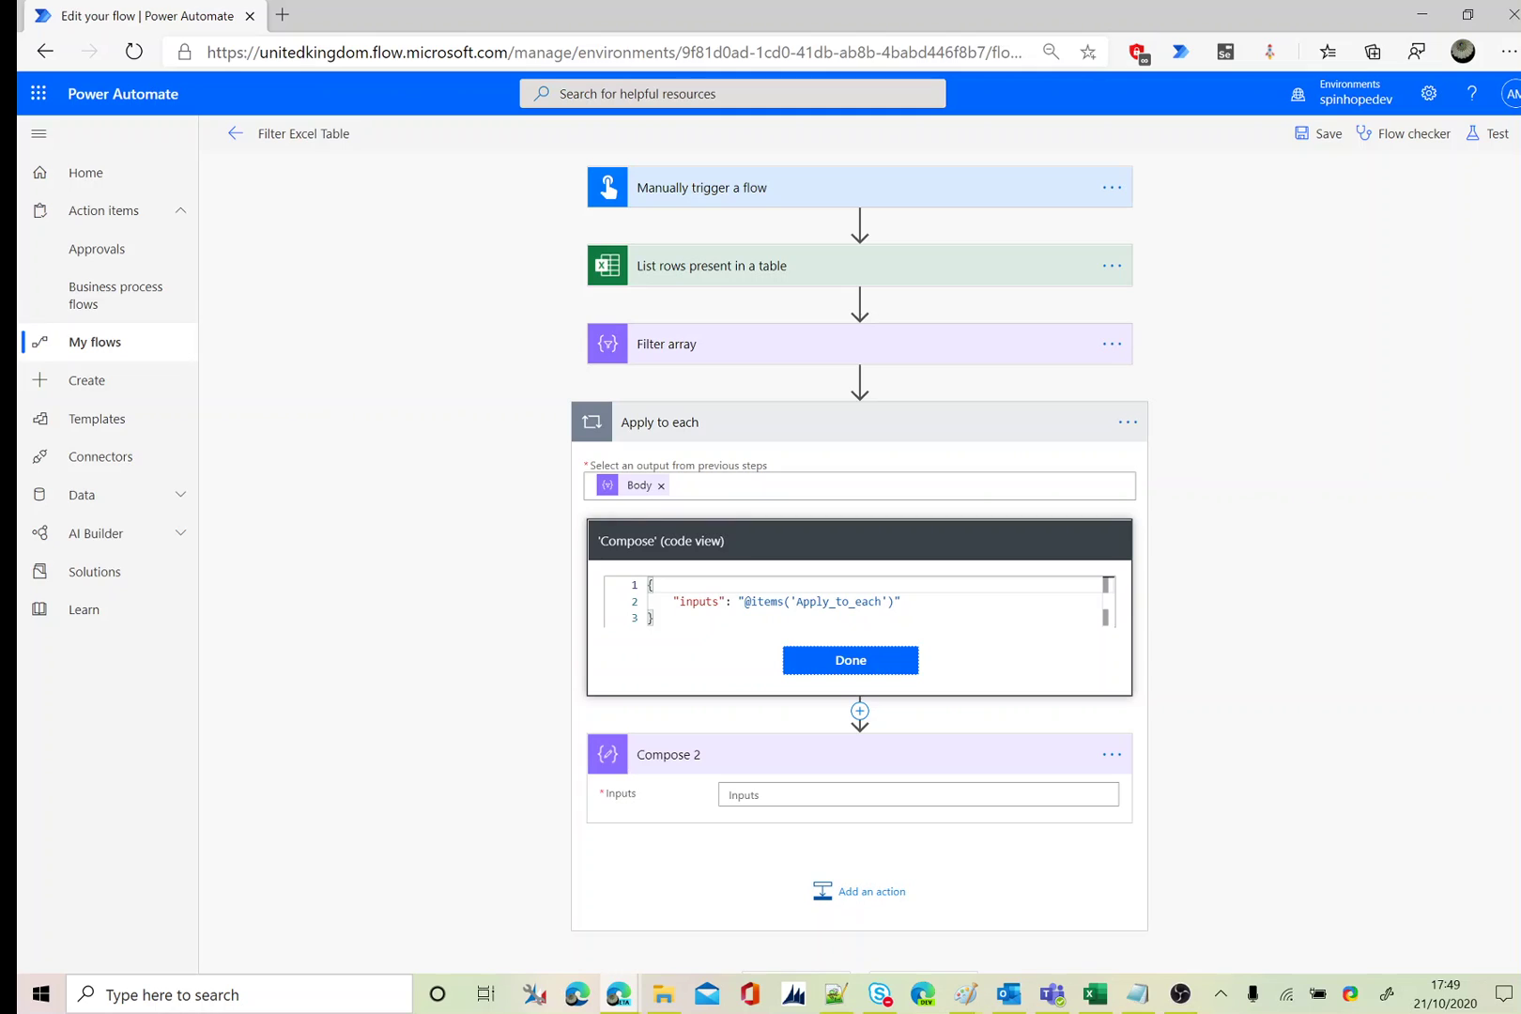
left_click_drag(751, 601, 897, 601)
key("ctrl+c")
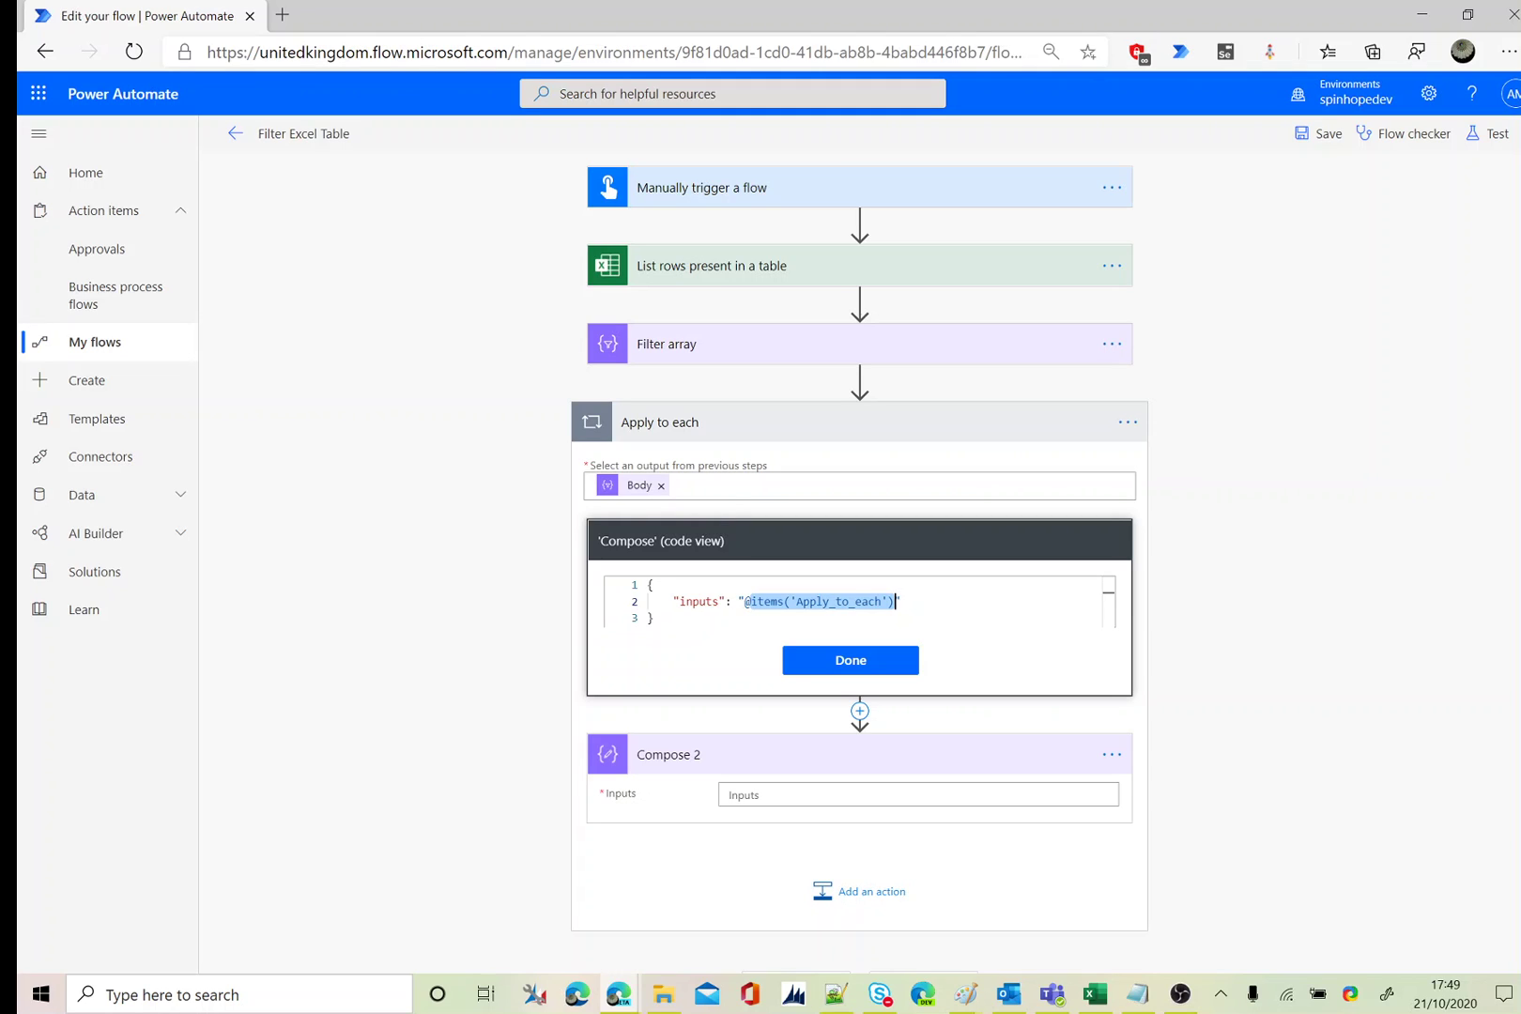
left_click(851, 652)
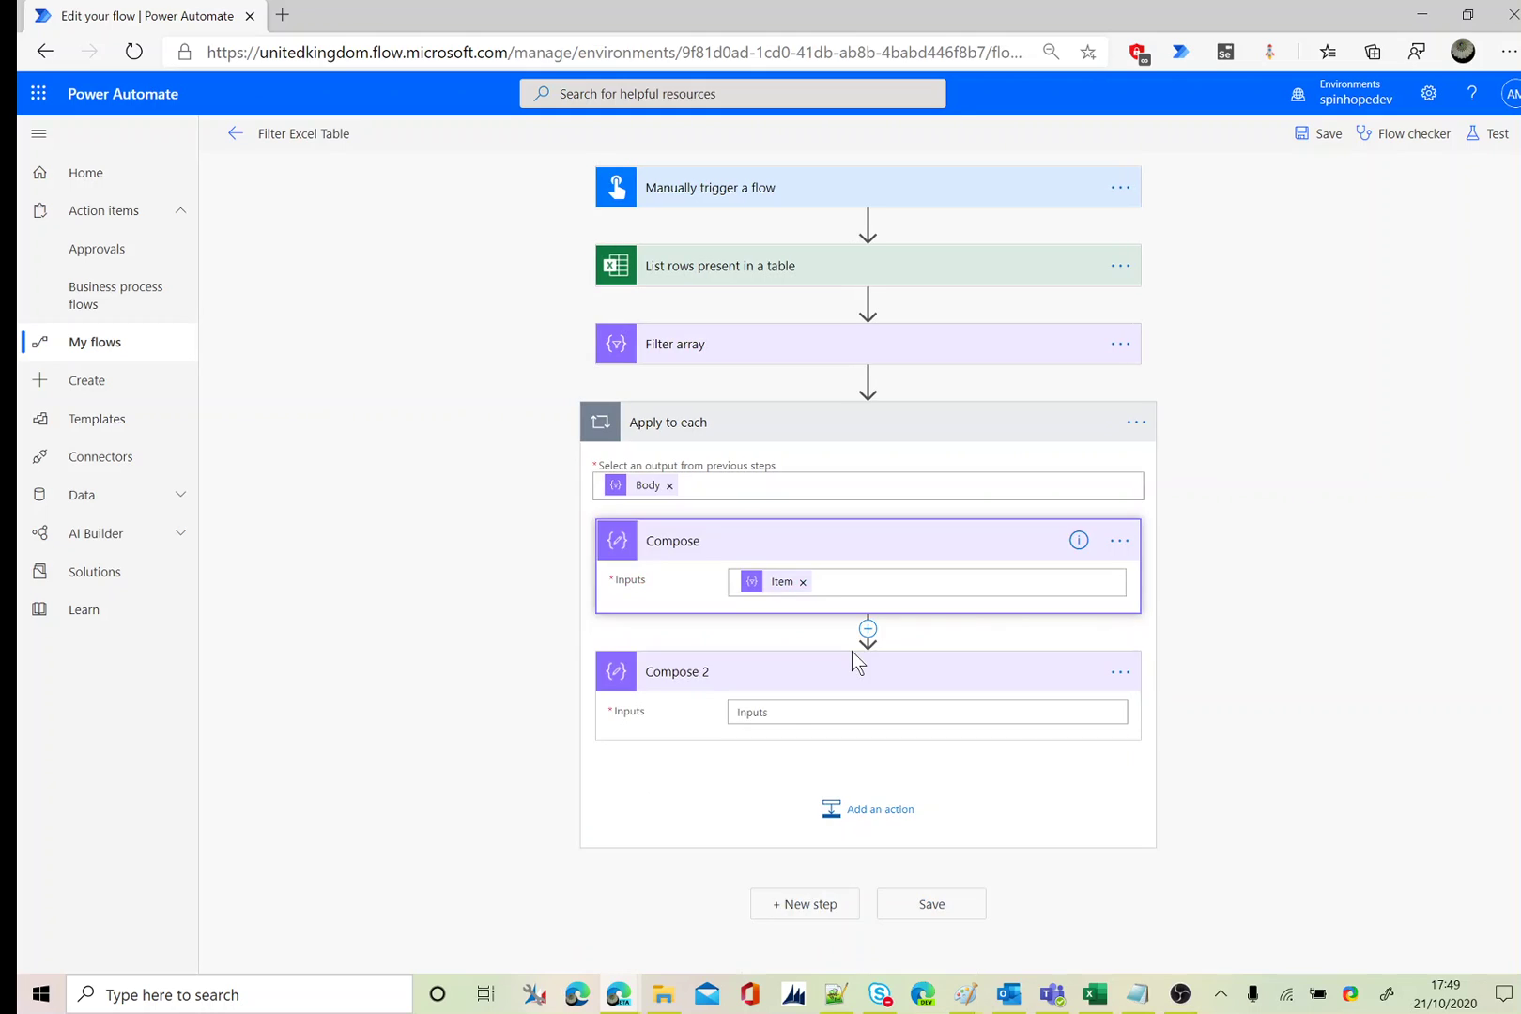
Give Compose 2 the expression items('Apply_to_each')?['Name'], fixing the invalid-expression error.
left_click(808, 711)
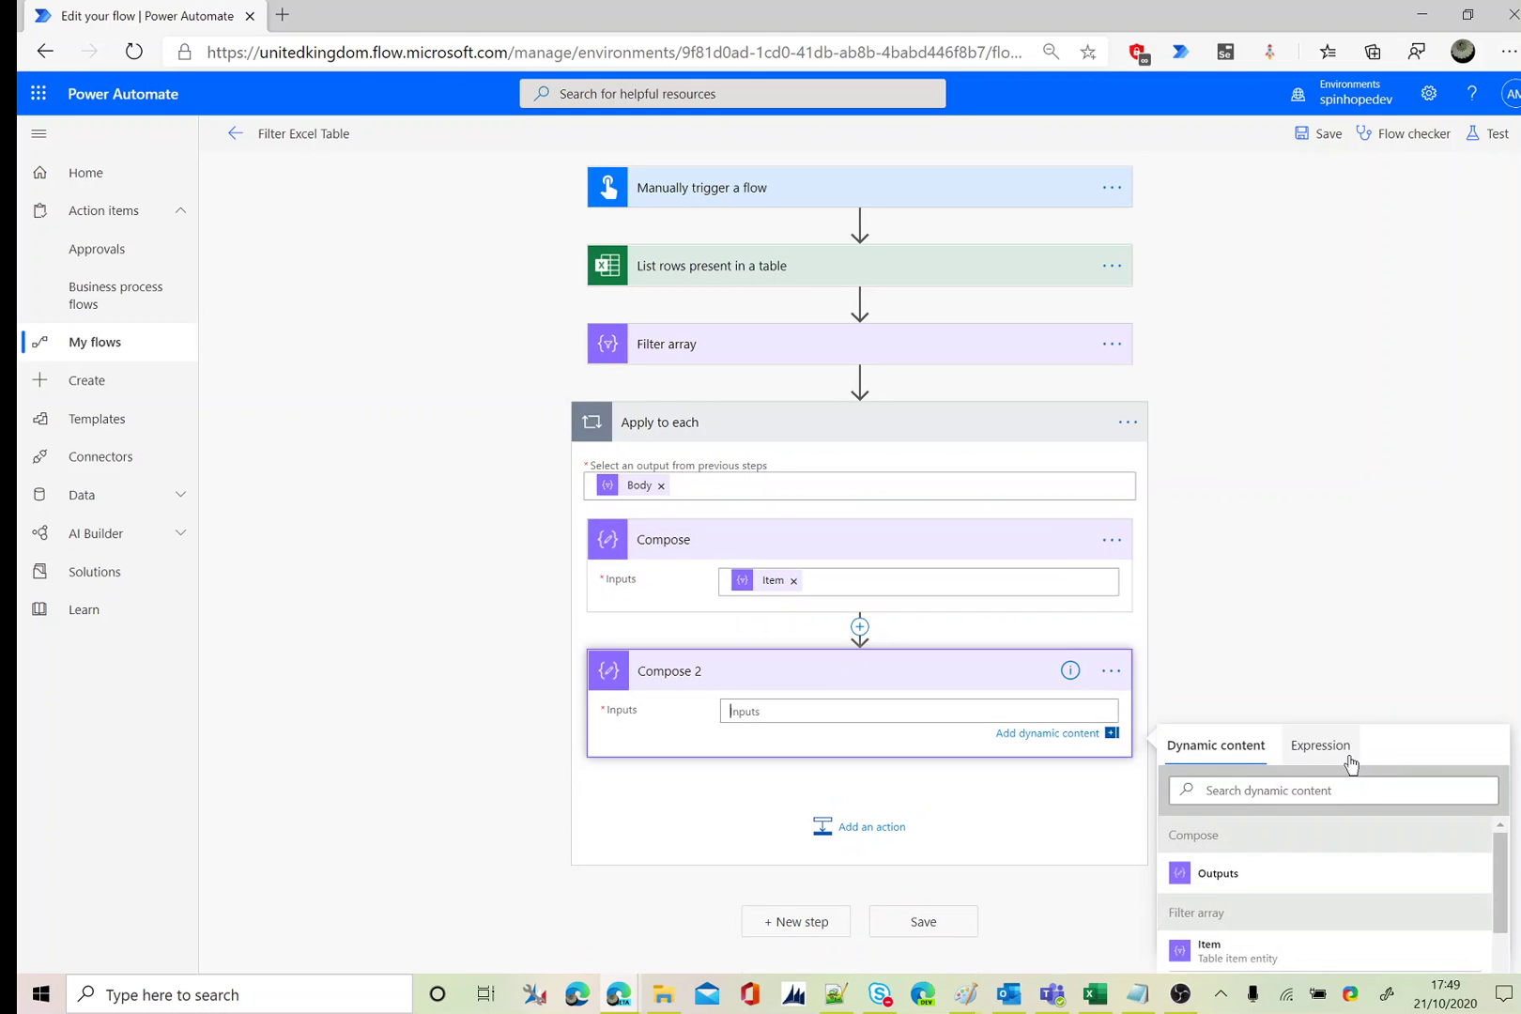
left_click(1348, 761)
key("ctrl+v")
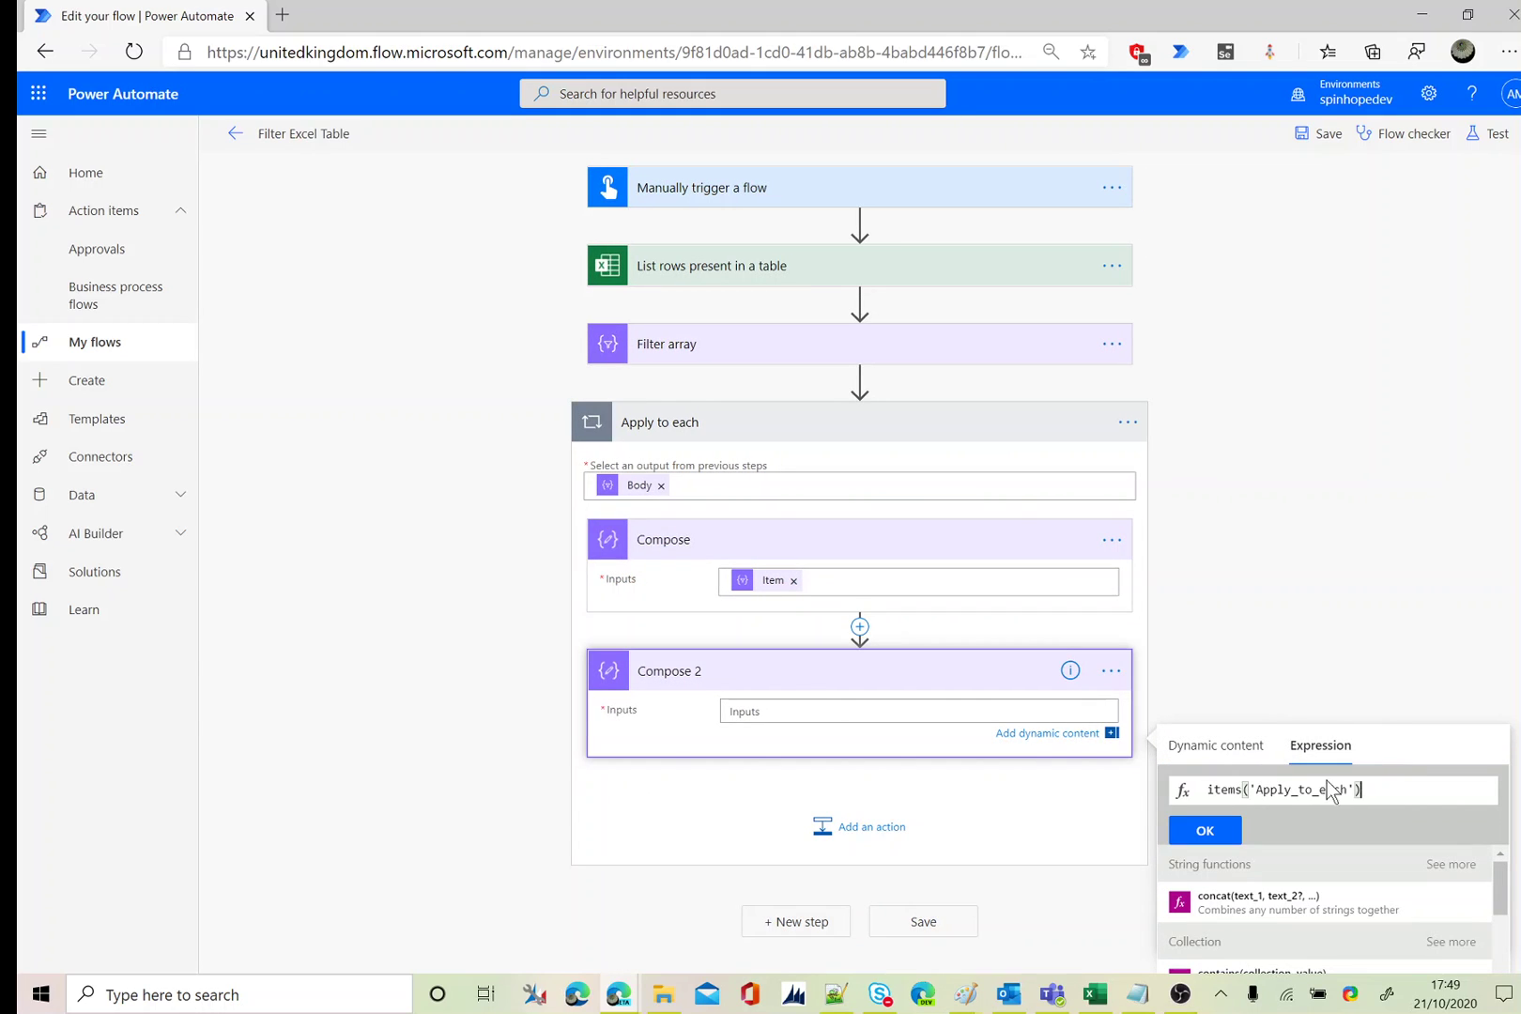
type("?[")
type("'")
type("'")
type("Name")
left_click(1213, 830)
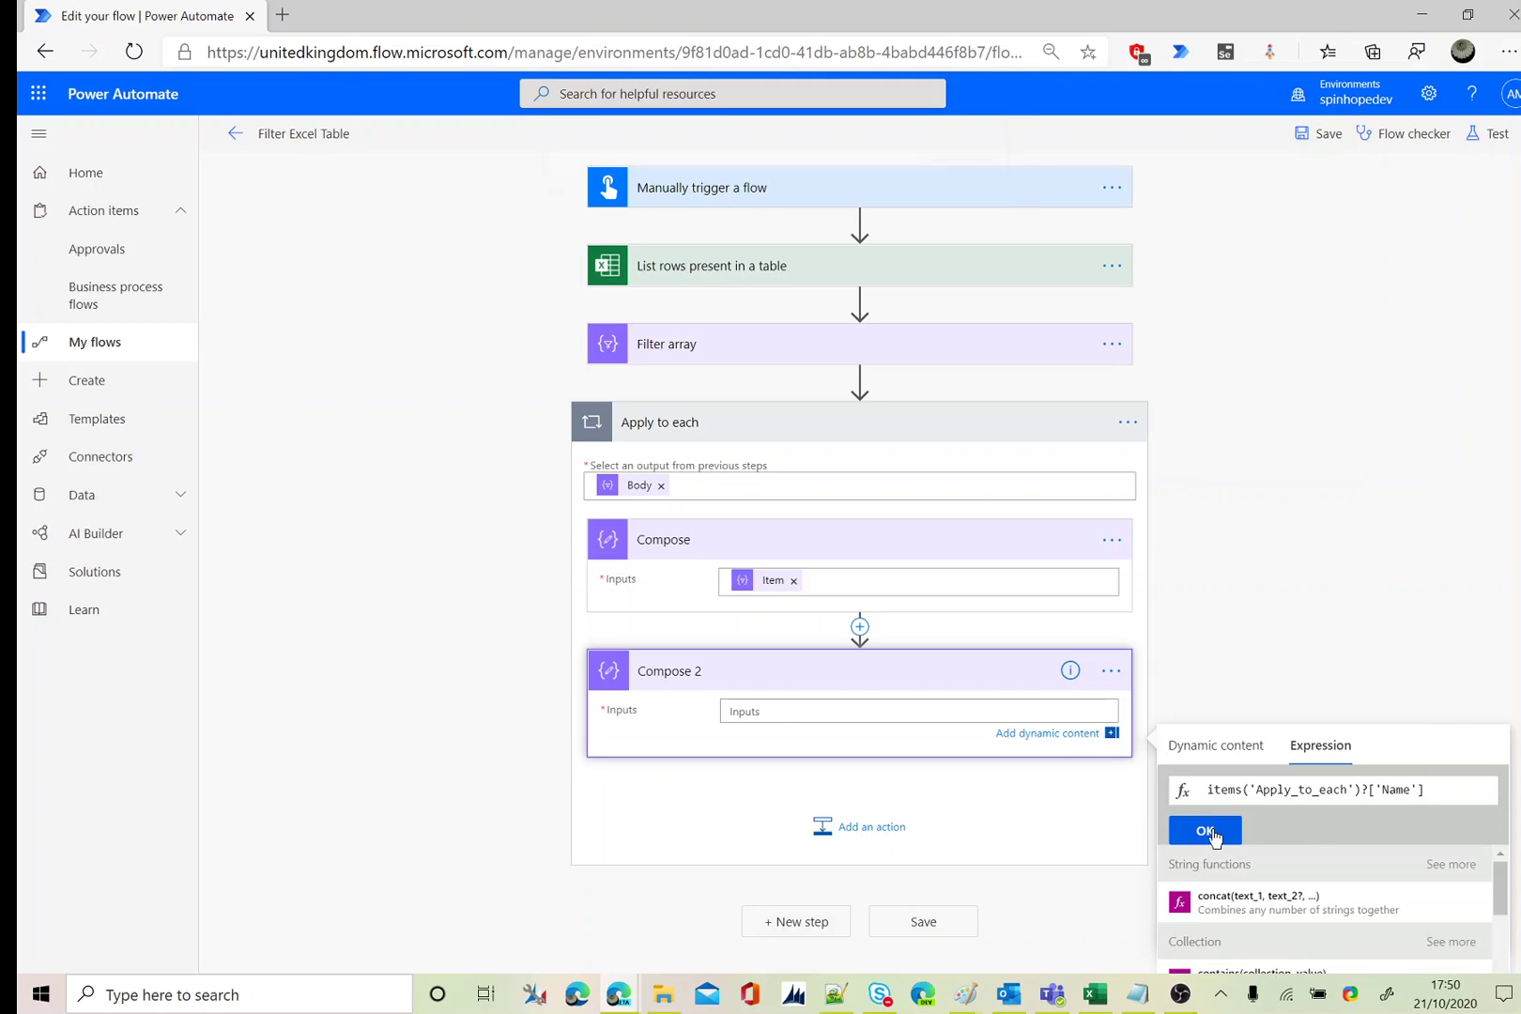
left_click(958, 161)
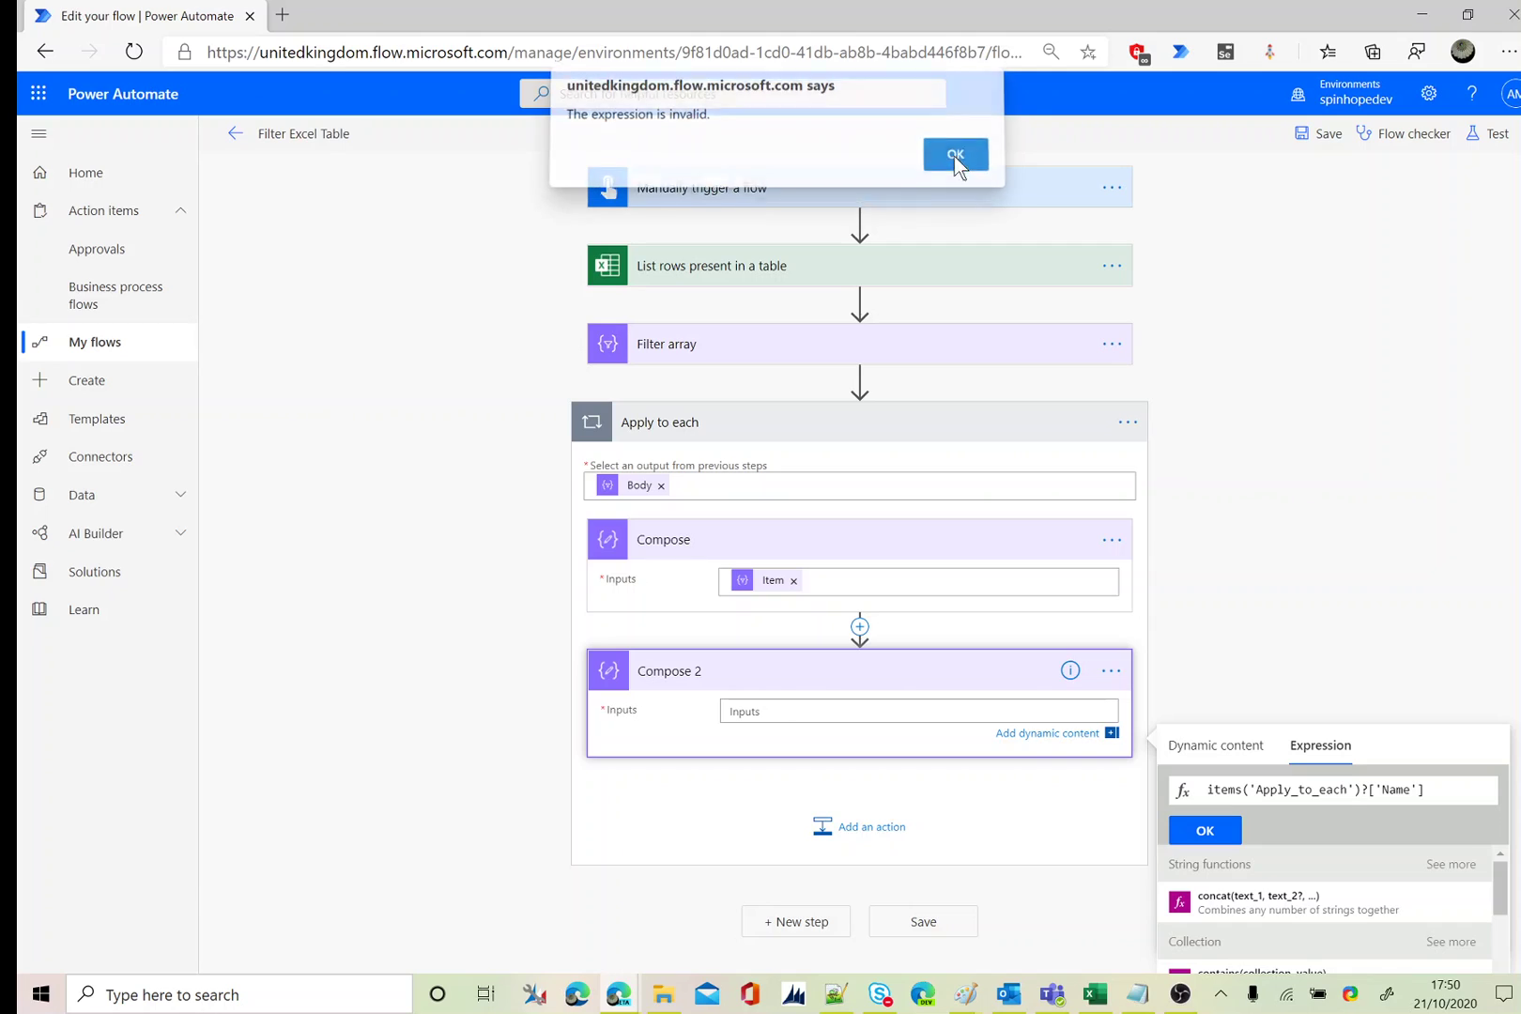
left_click(1205, 830)
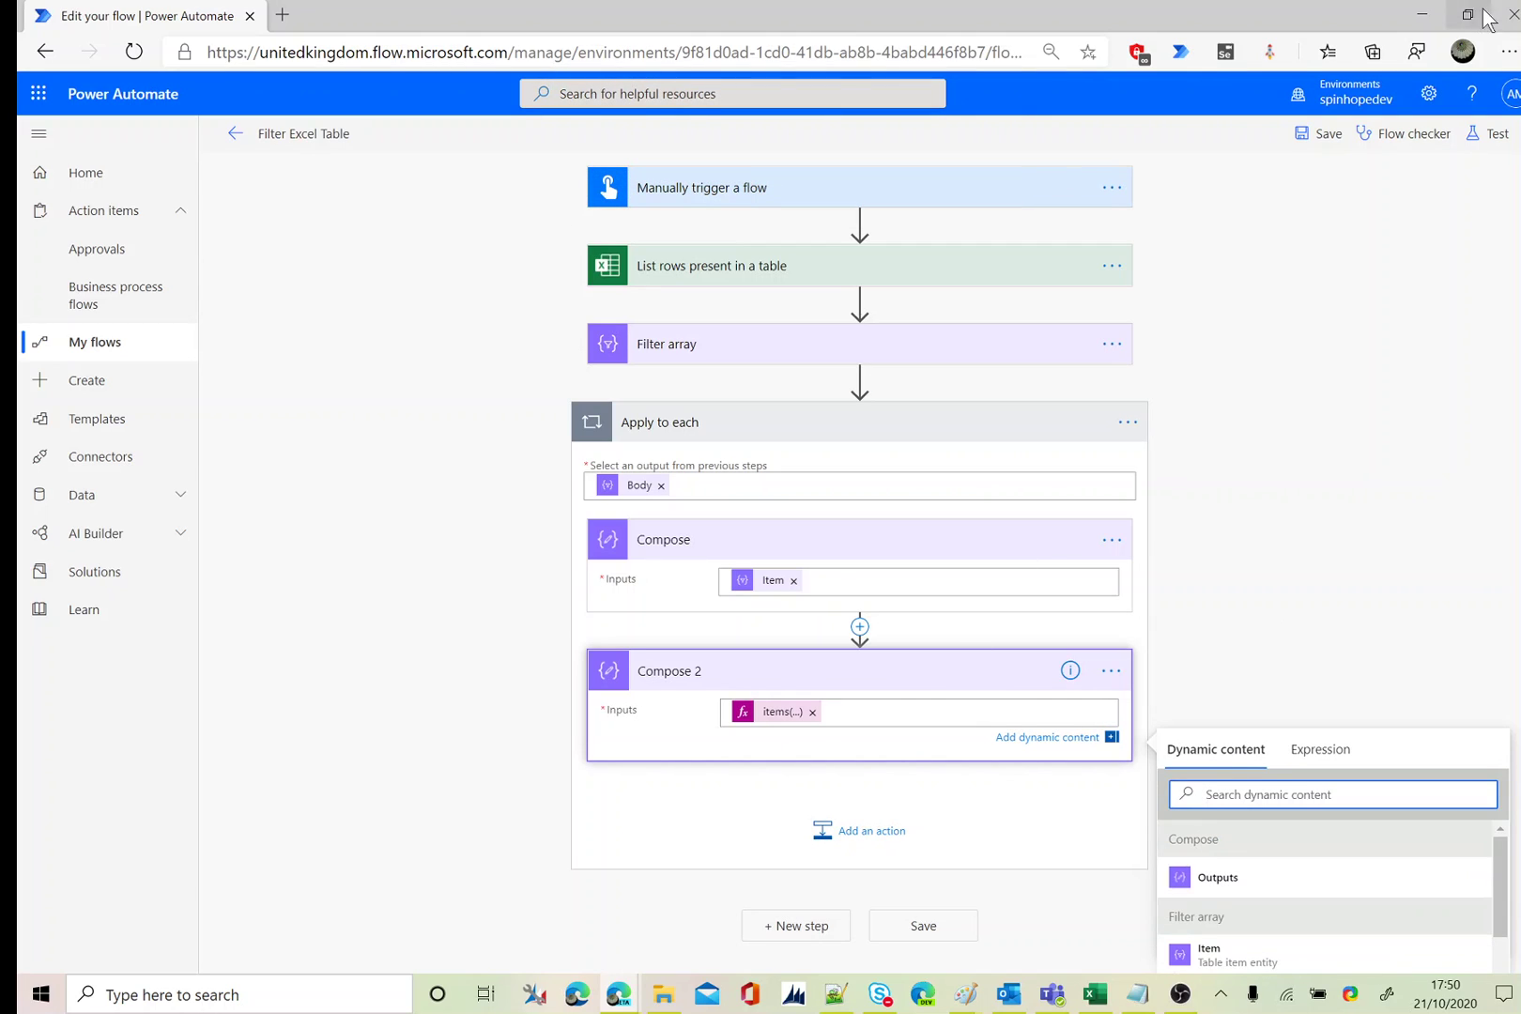
Save and test-run the flow, then check Compose 2's result for the first row.
left_click(1488, 134)
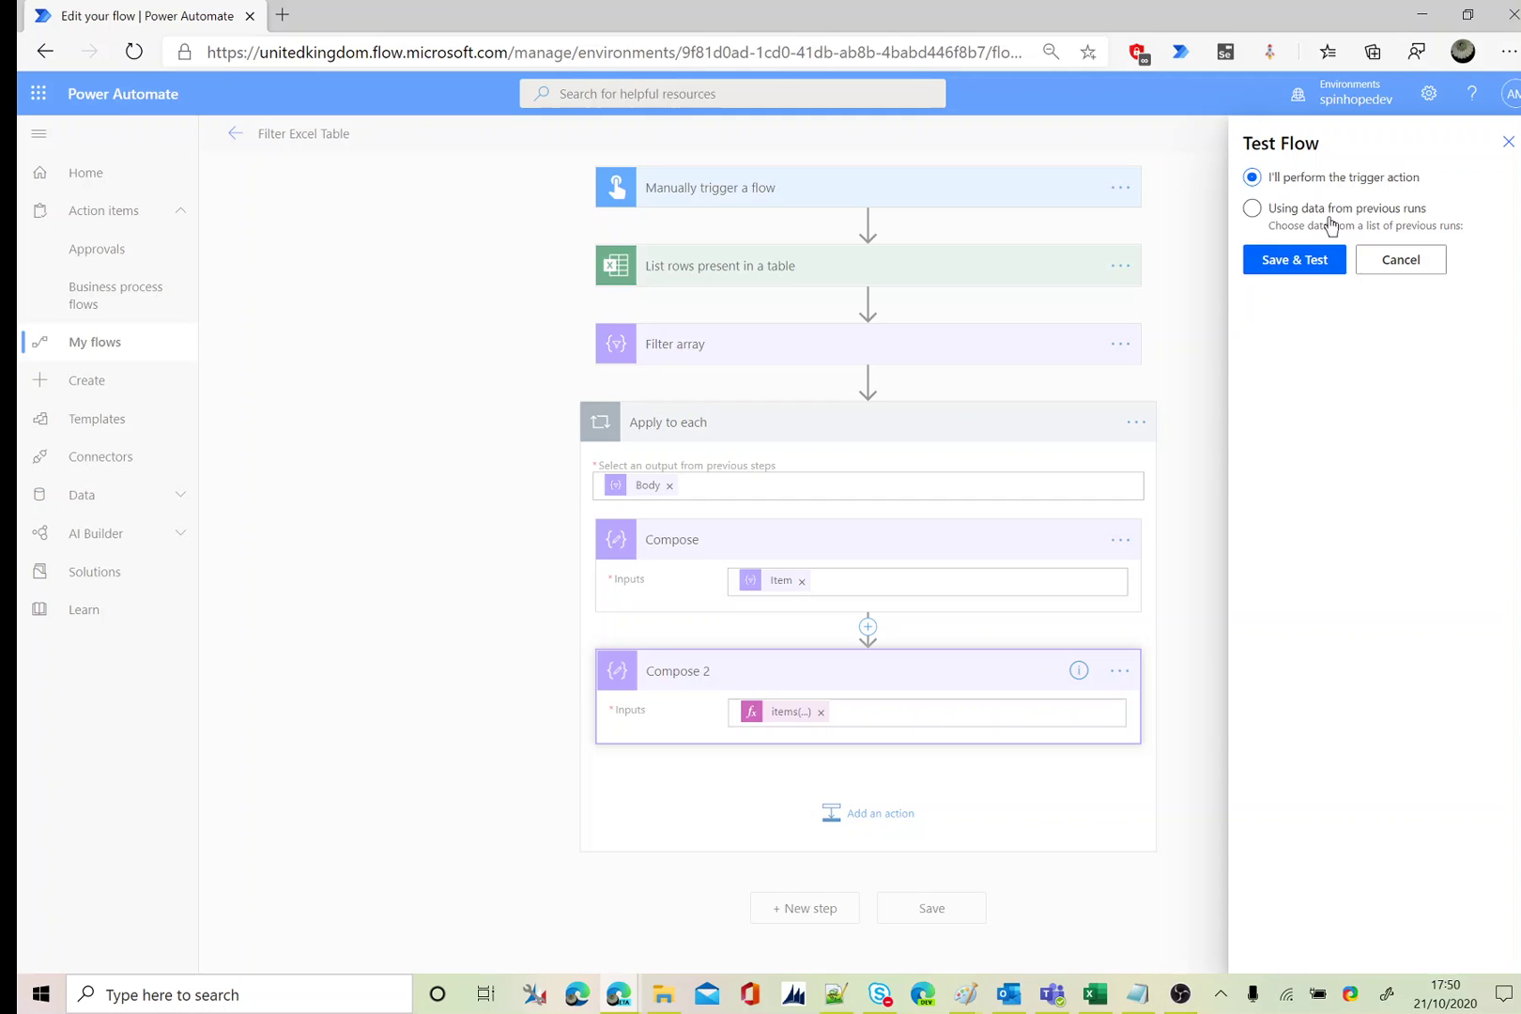
left_click(1309, 270)
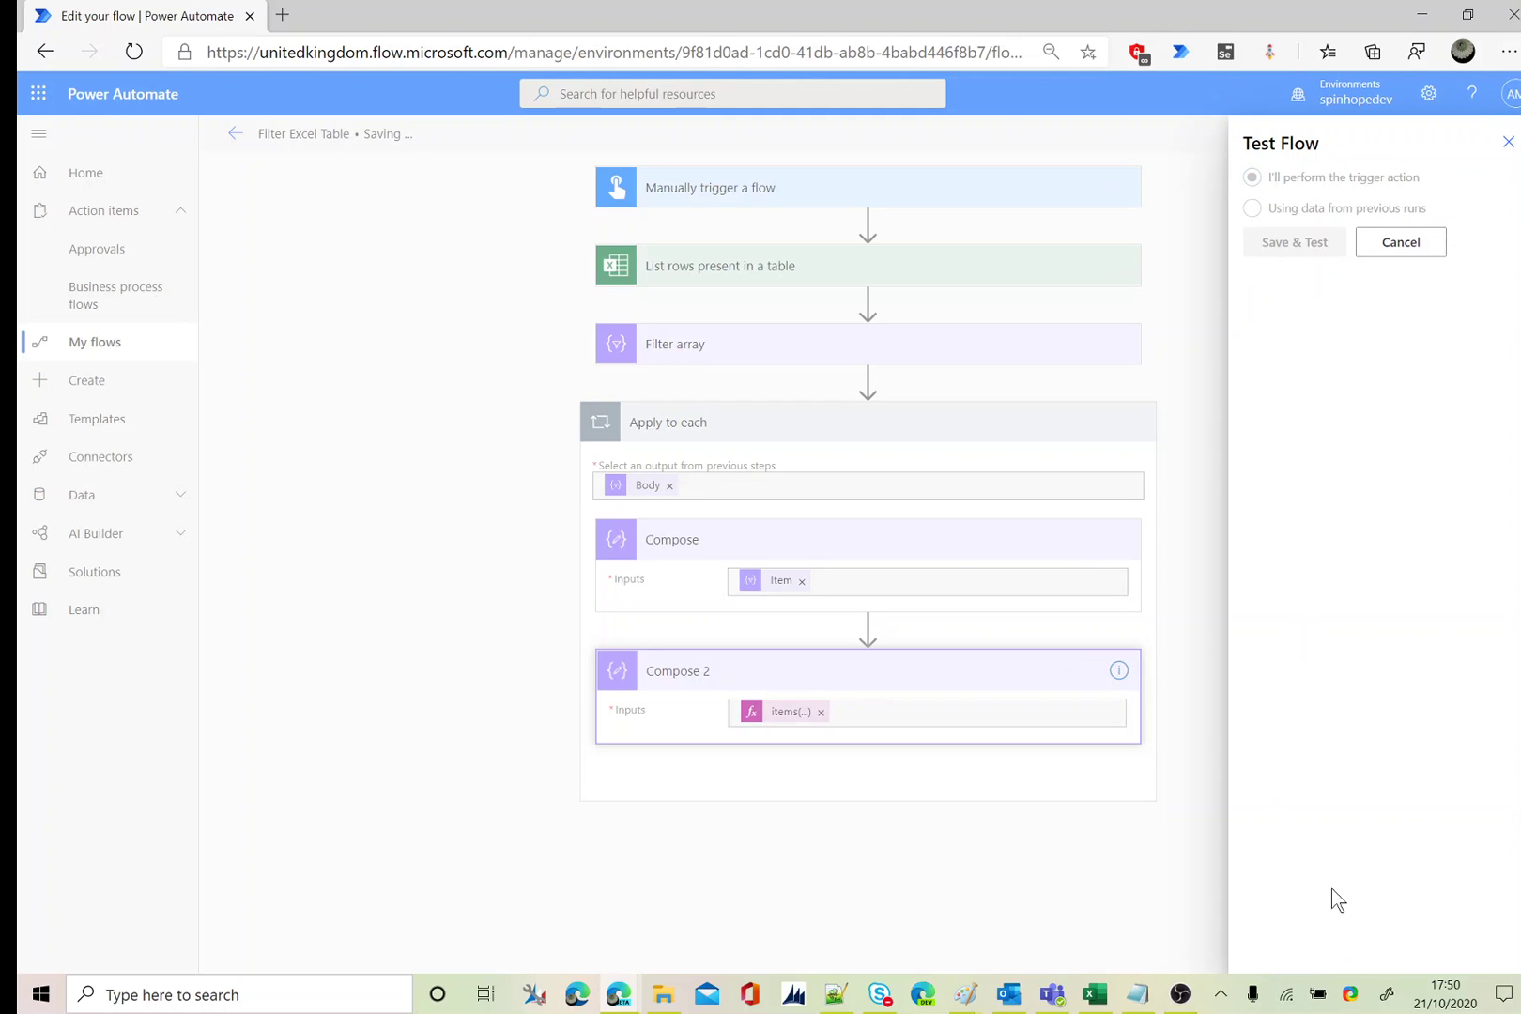
left_click(1303, 947)
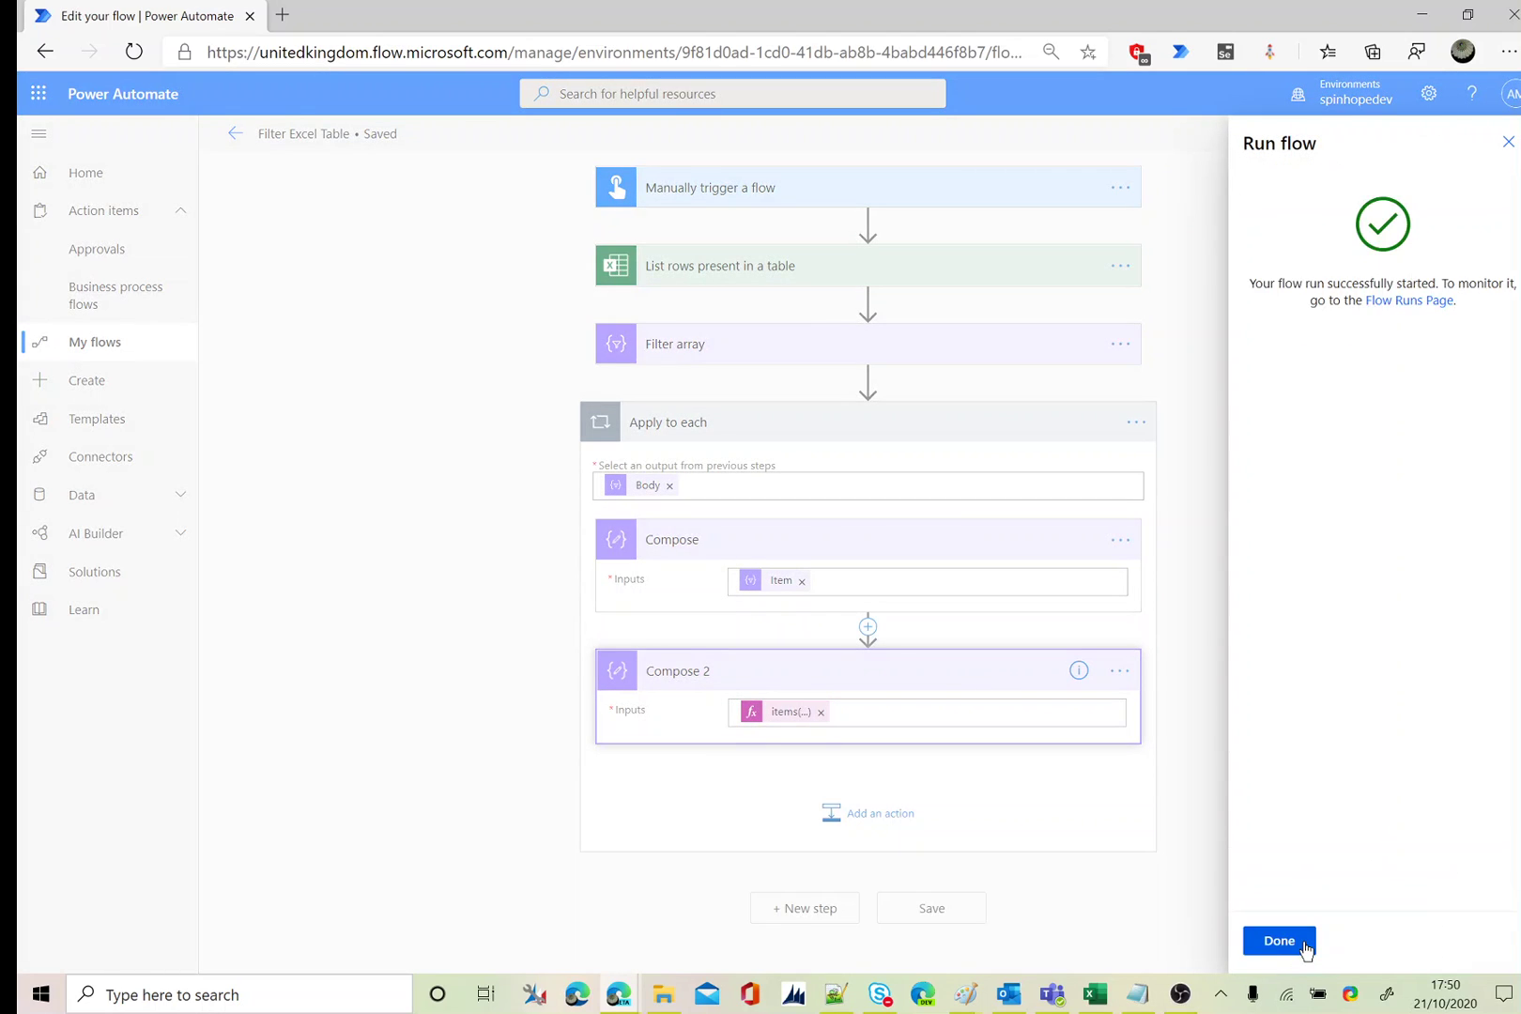
left_click(1279, 941)
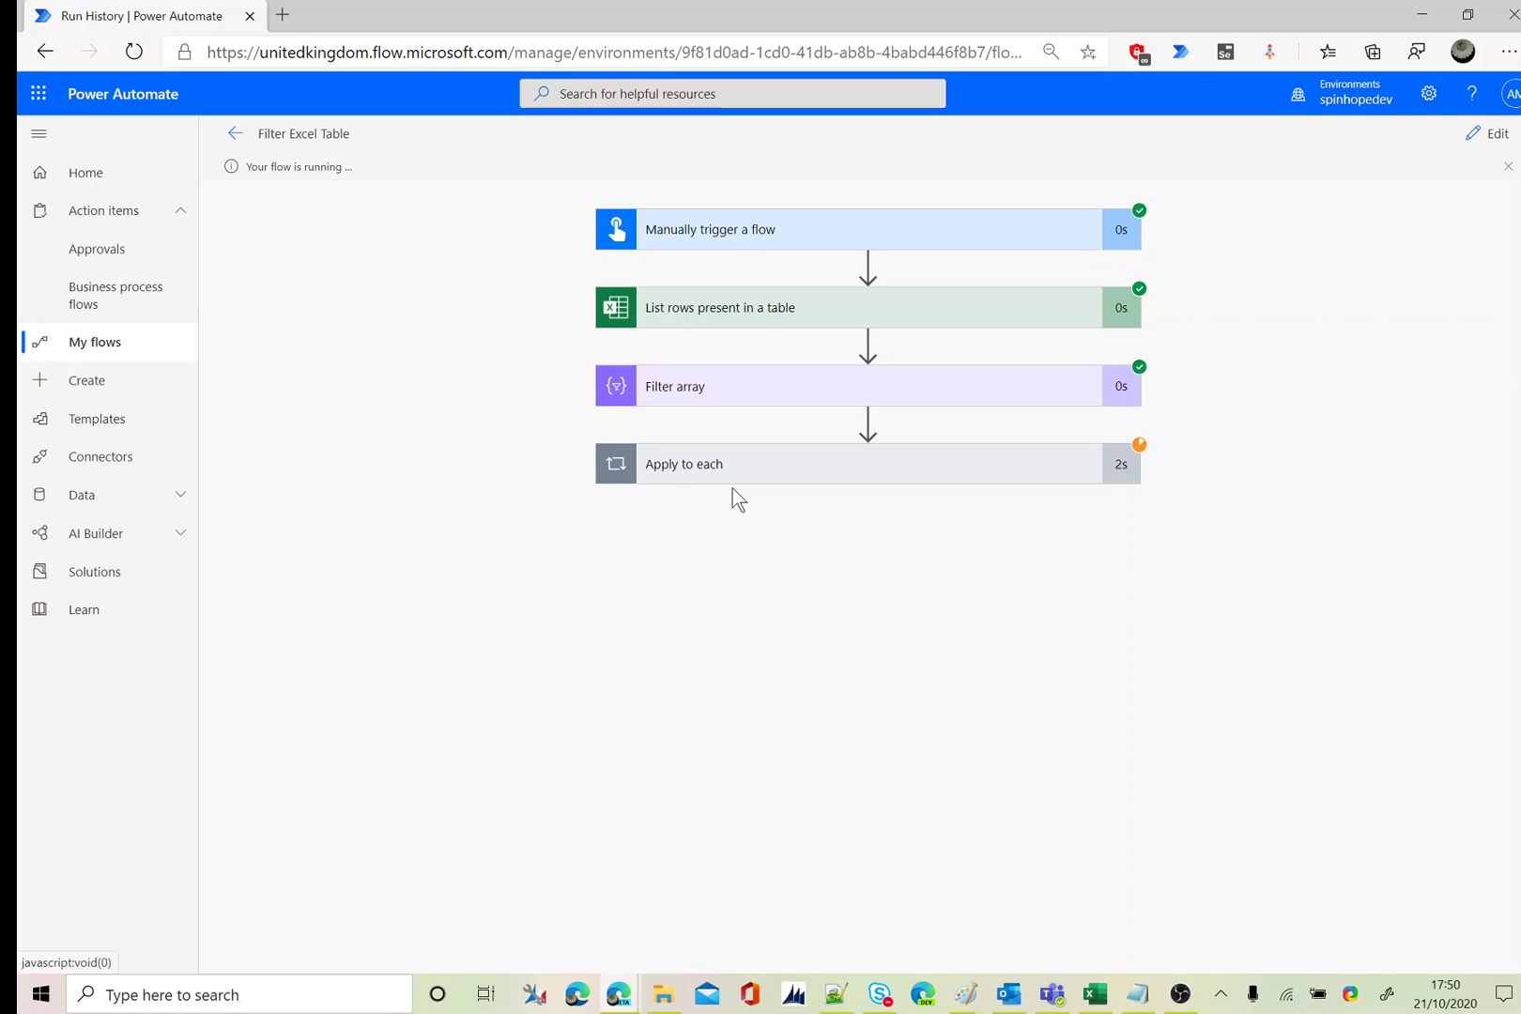
left_click(736, 477)
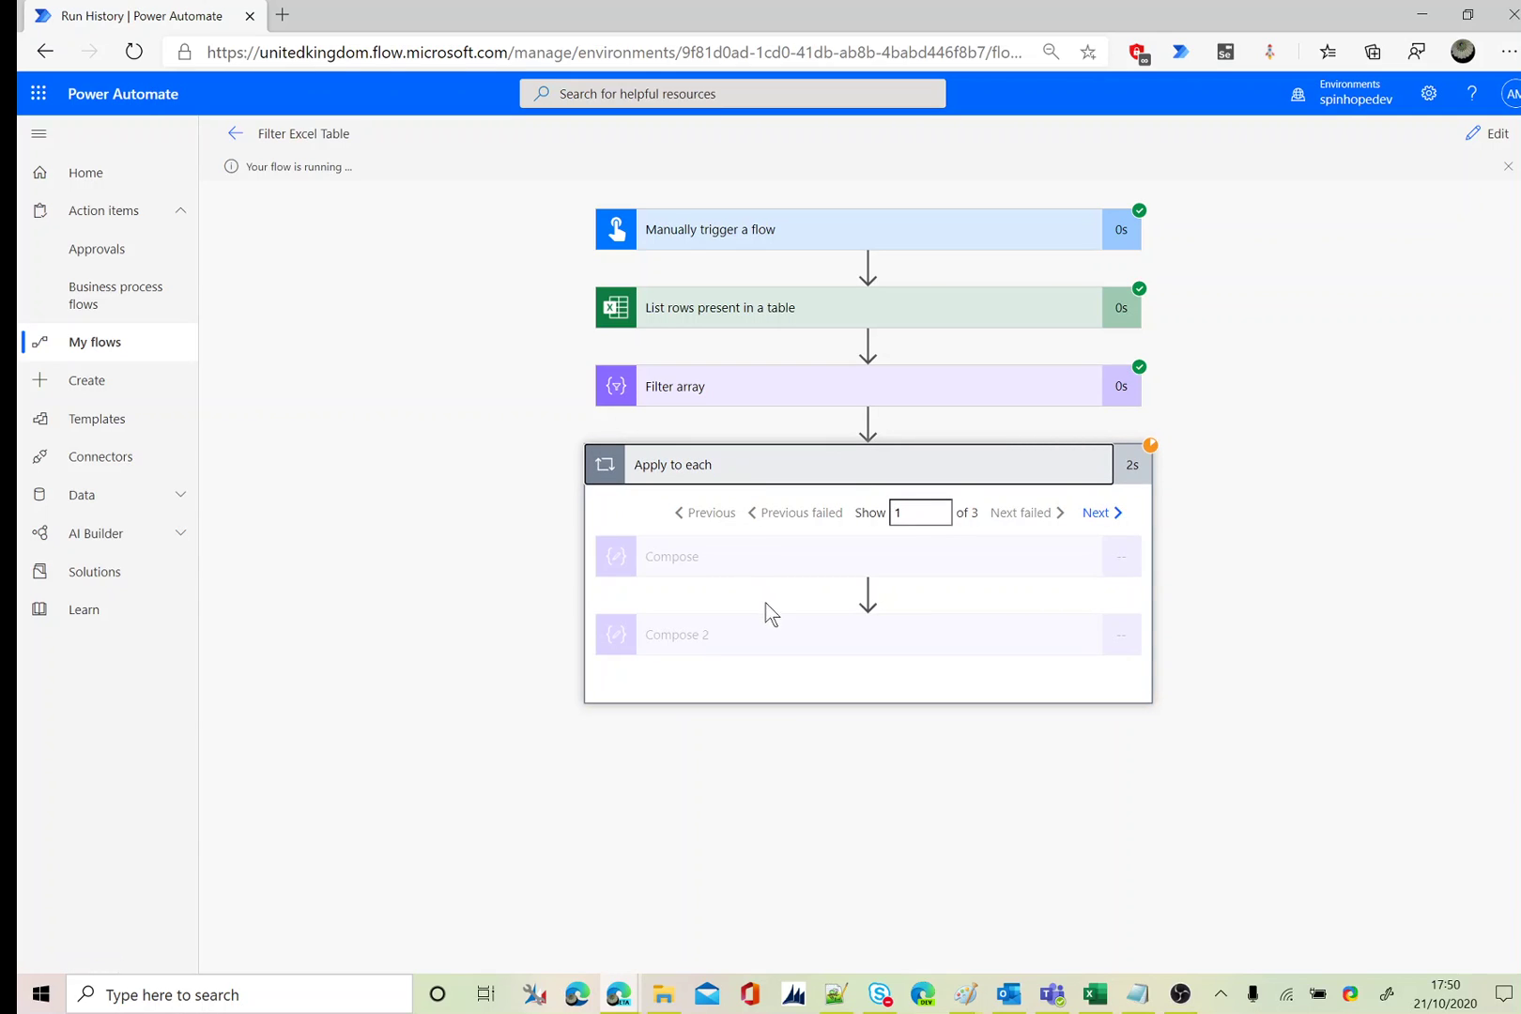
left_click(838, 643)
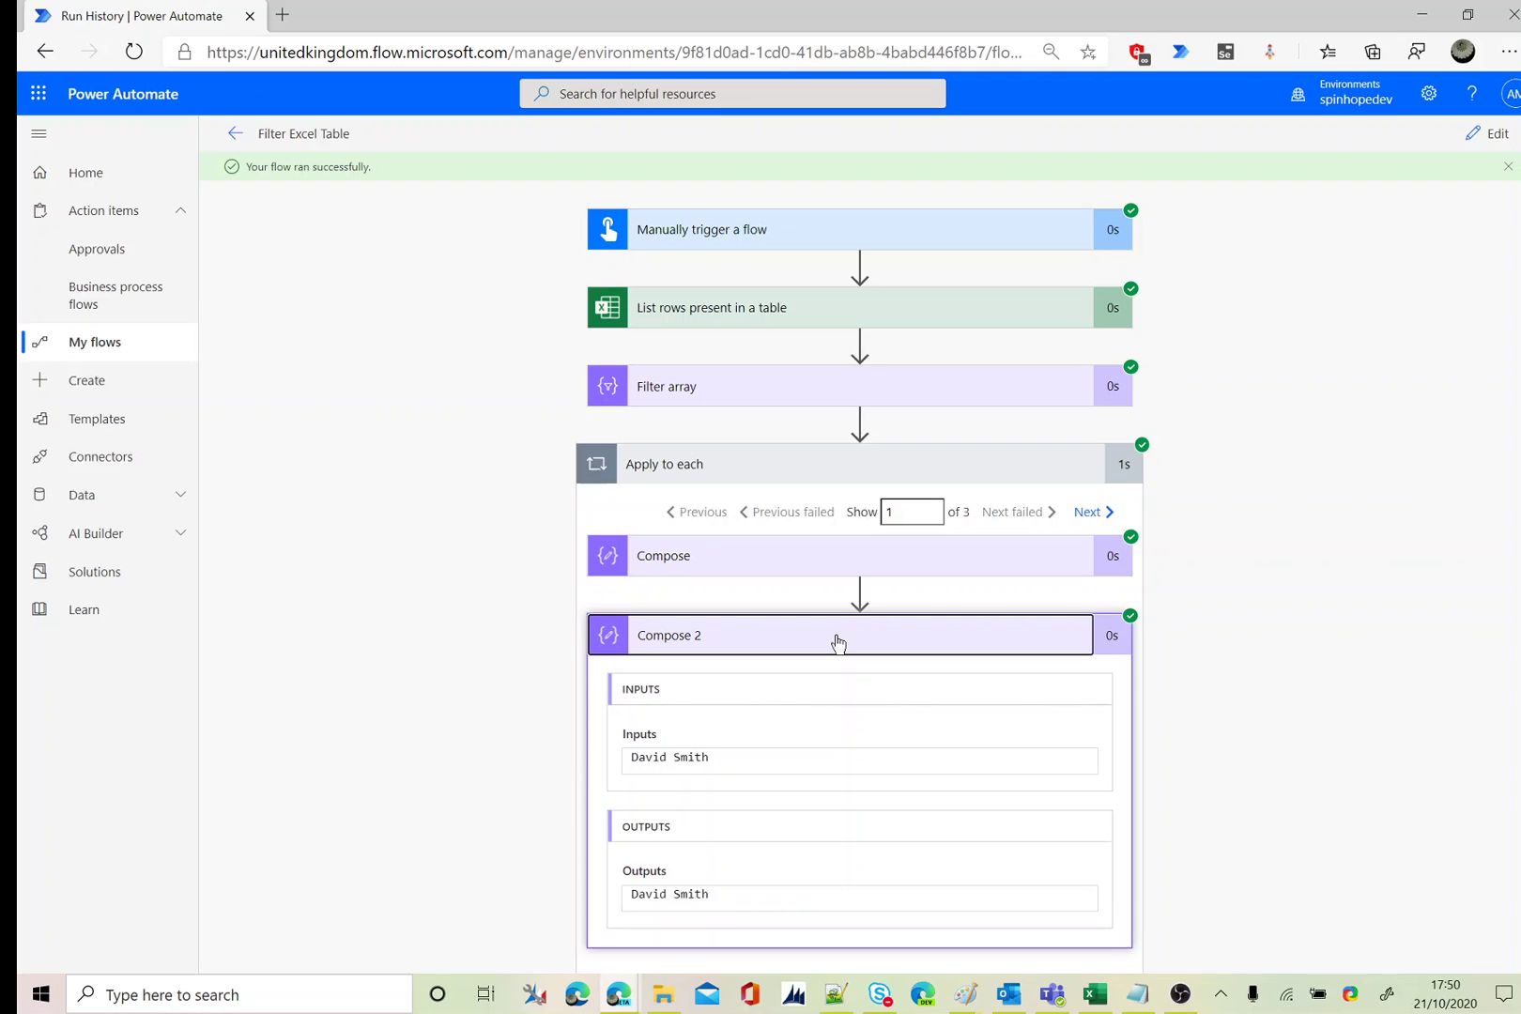
From the flow's details page, open the latest run and copy the Compose output JSON for the first row.
left_click(1486, 134)
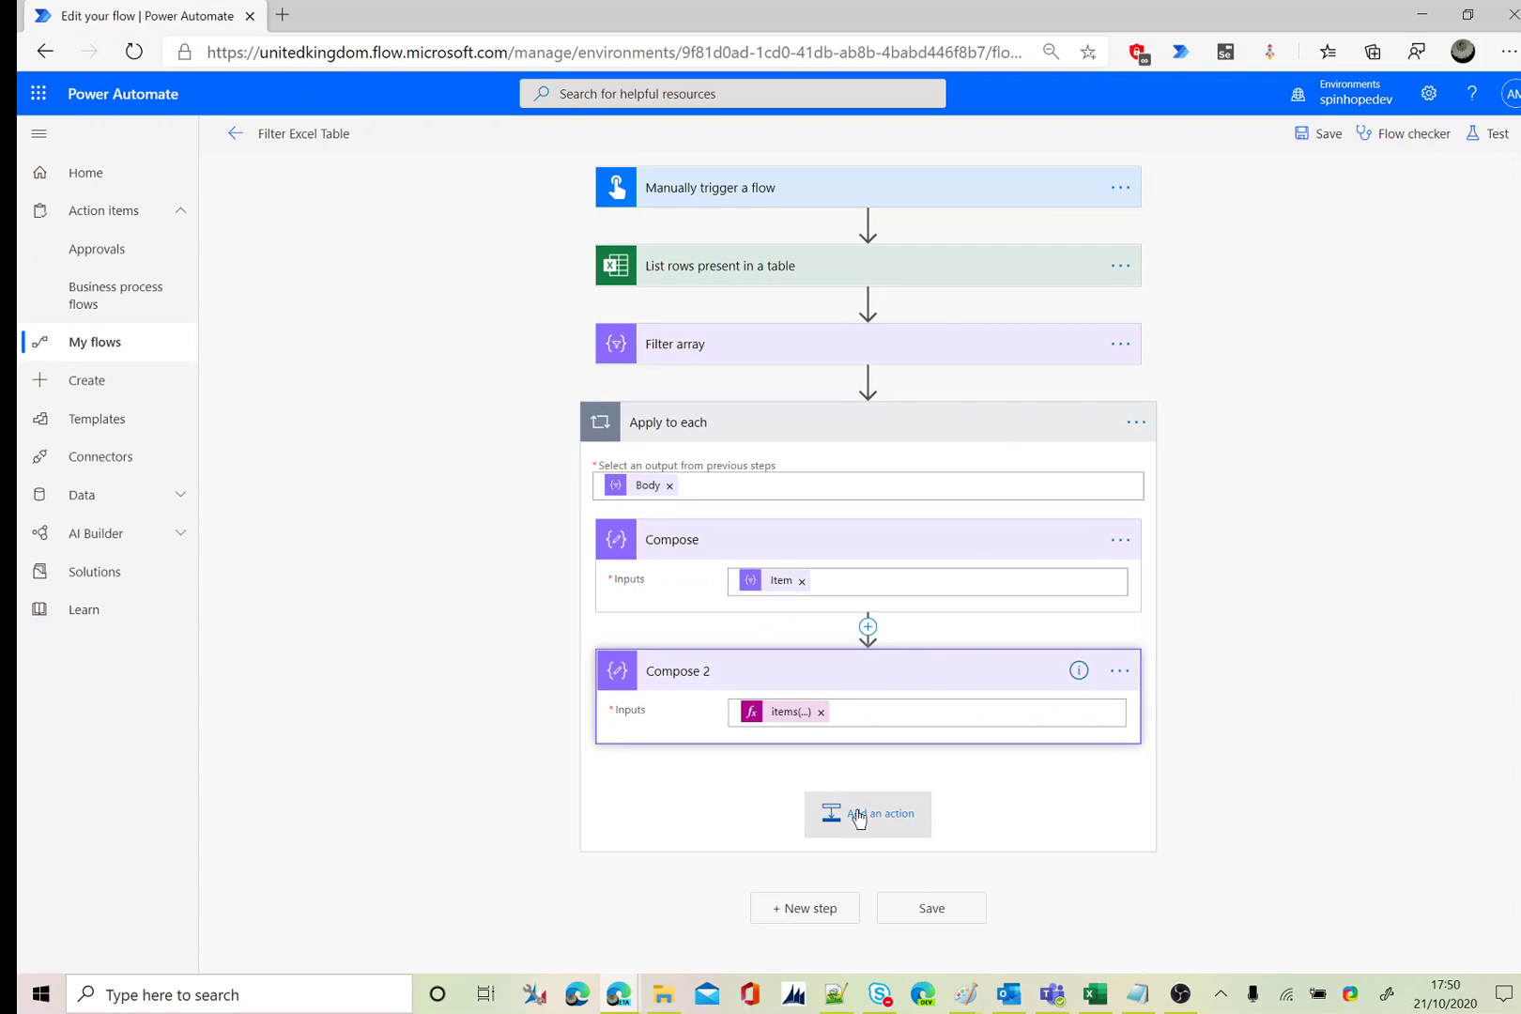
left_click(234, 133)
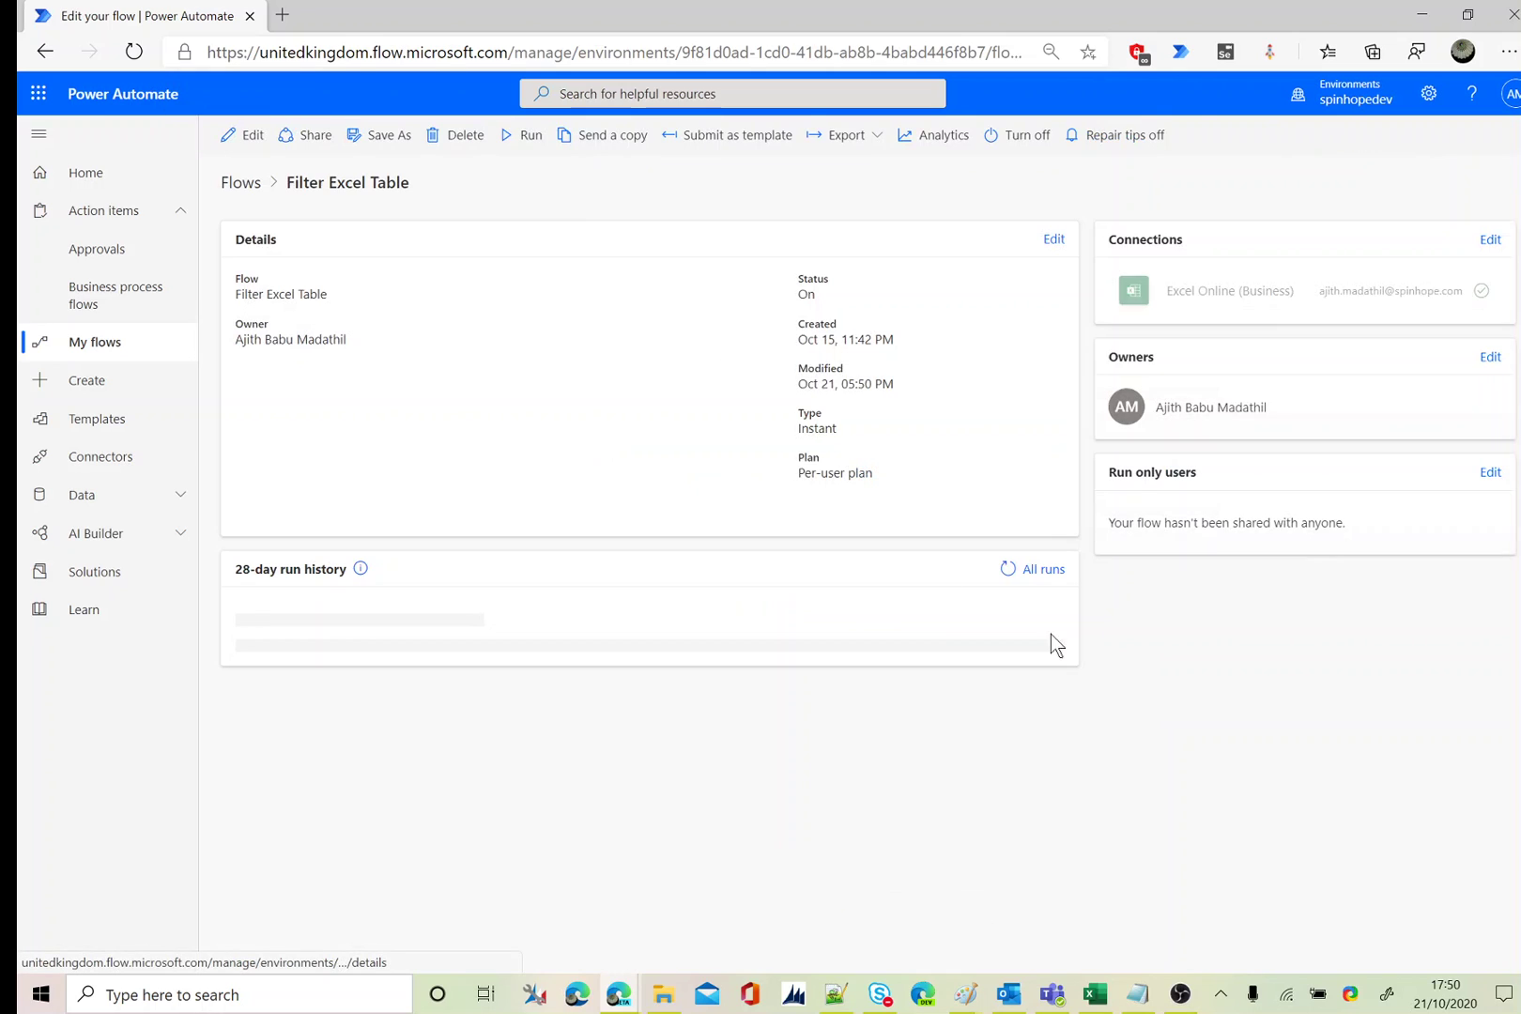
left_click(347, 666)
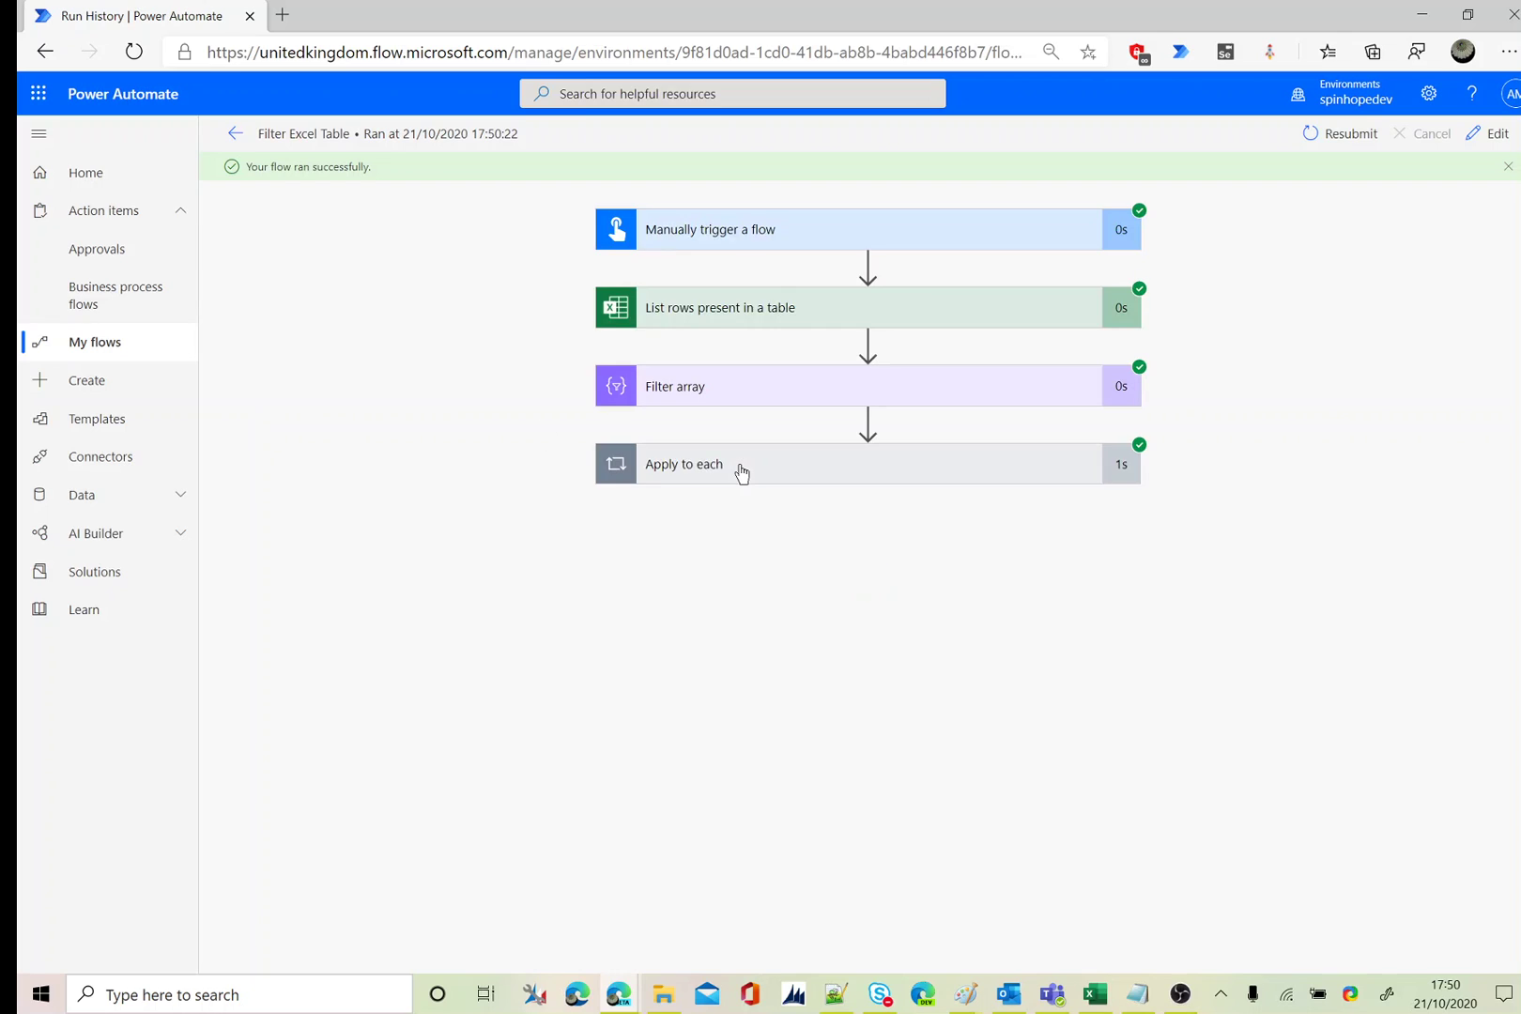
left_click(764, 485)
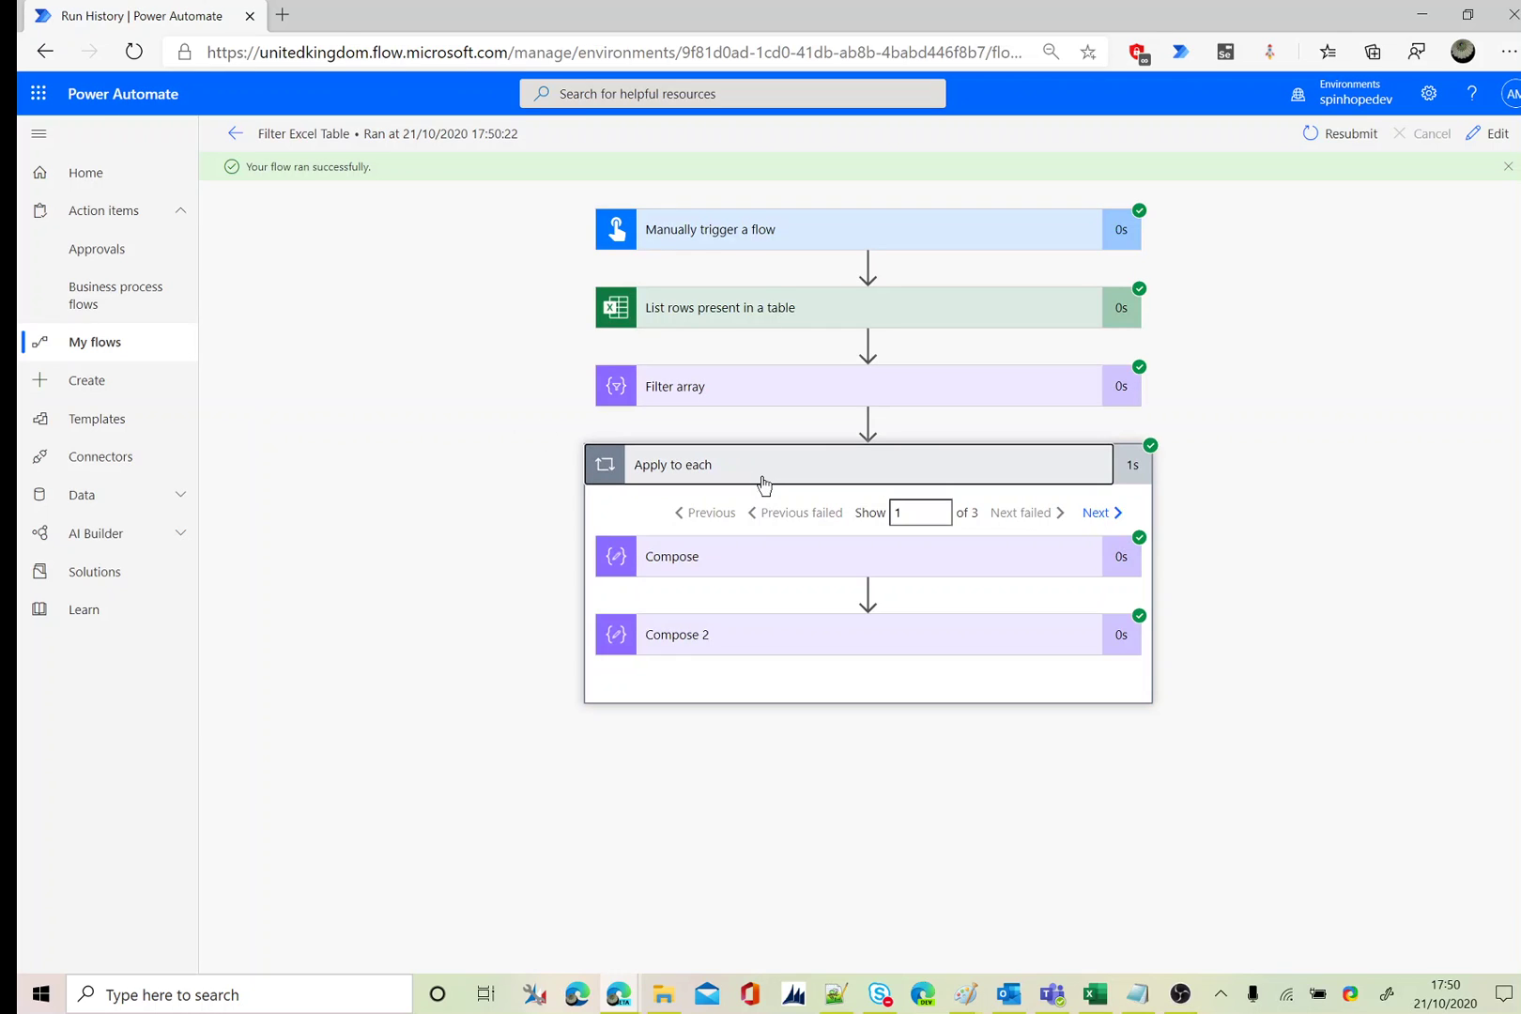
left_click(809, 554)
scroll(810, 554, "down", 3)
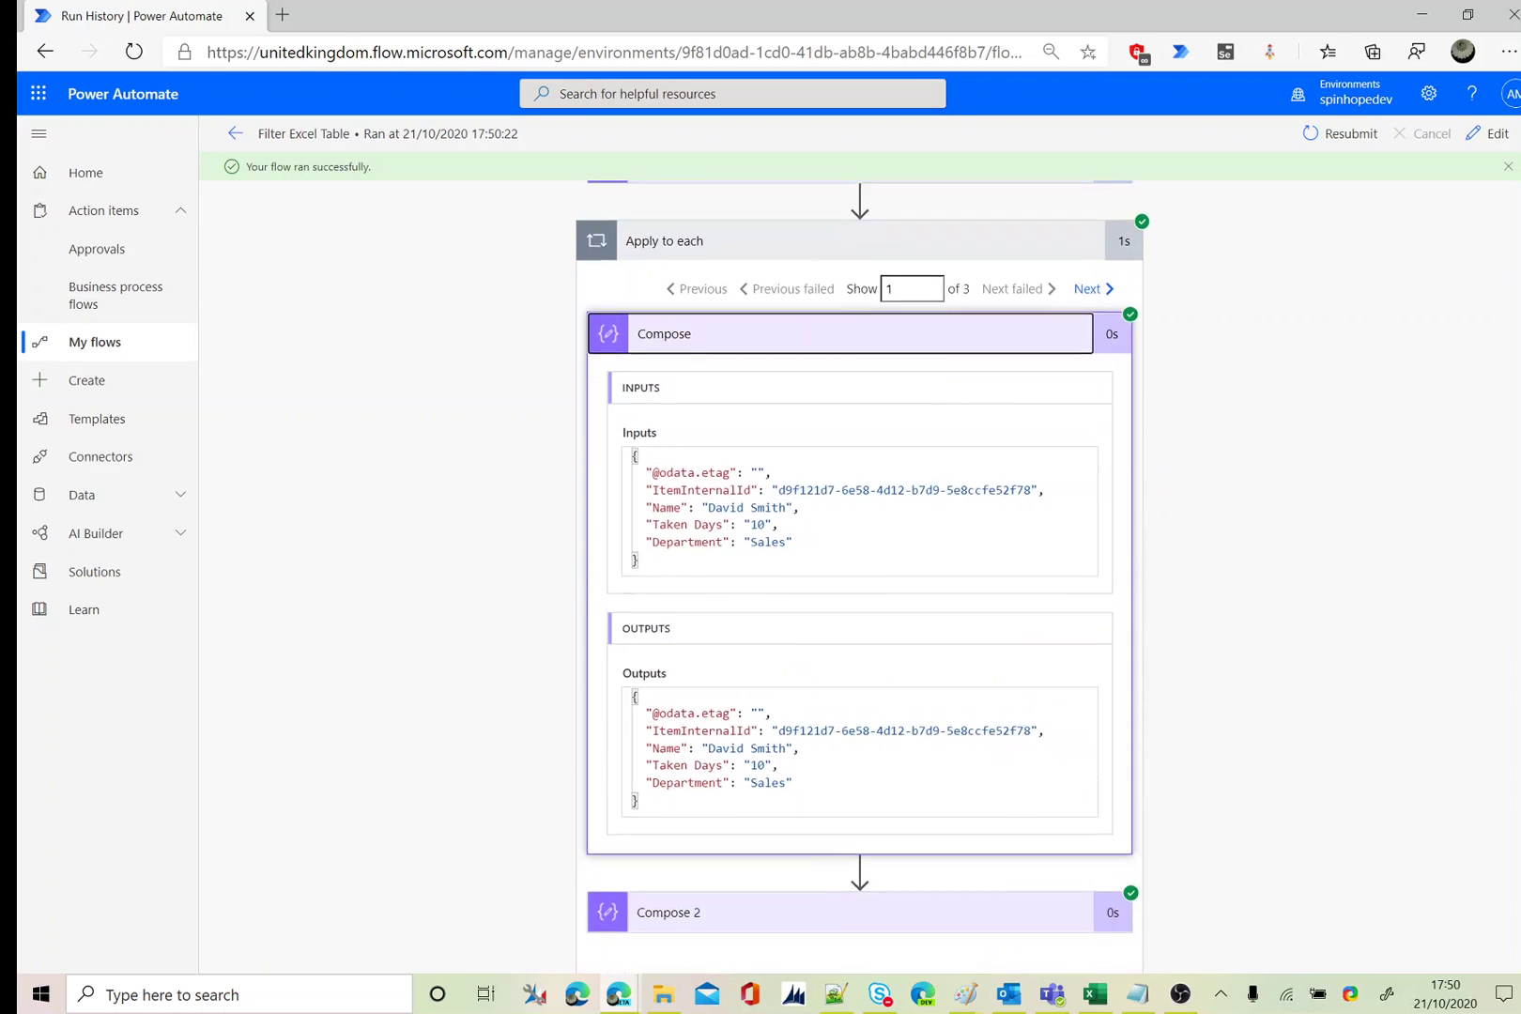
left_click_drag(639, 759, 633, 653)
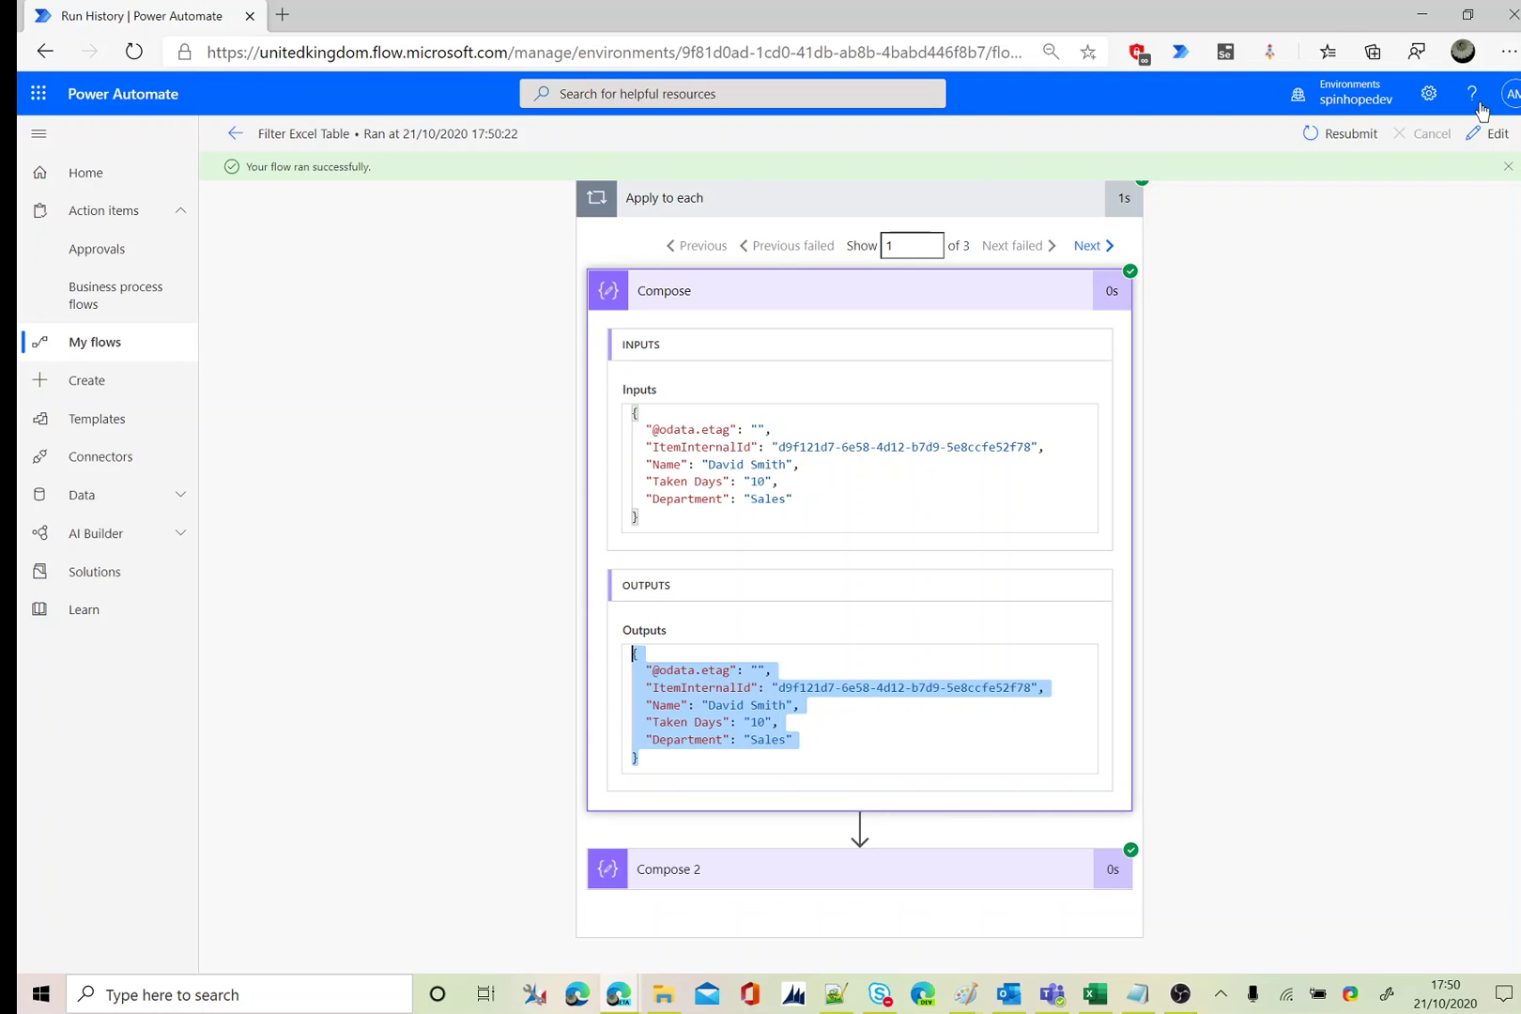
left_click(1491, 134)
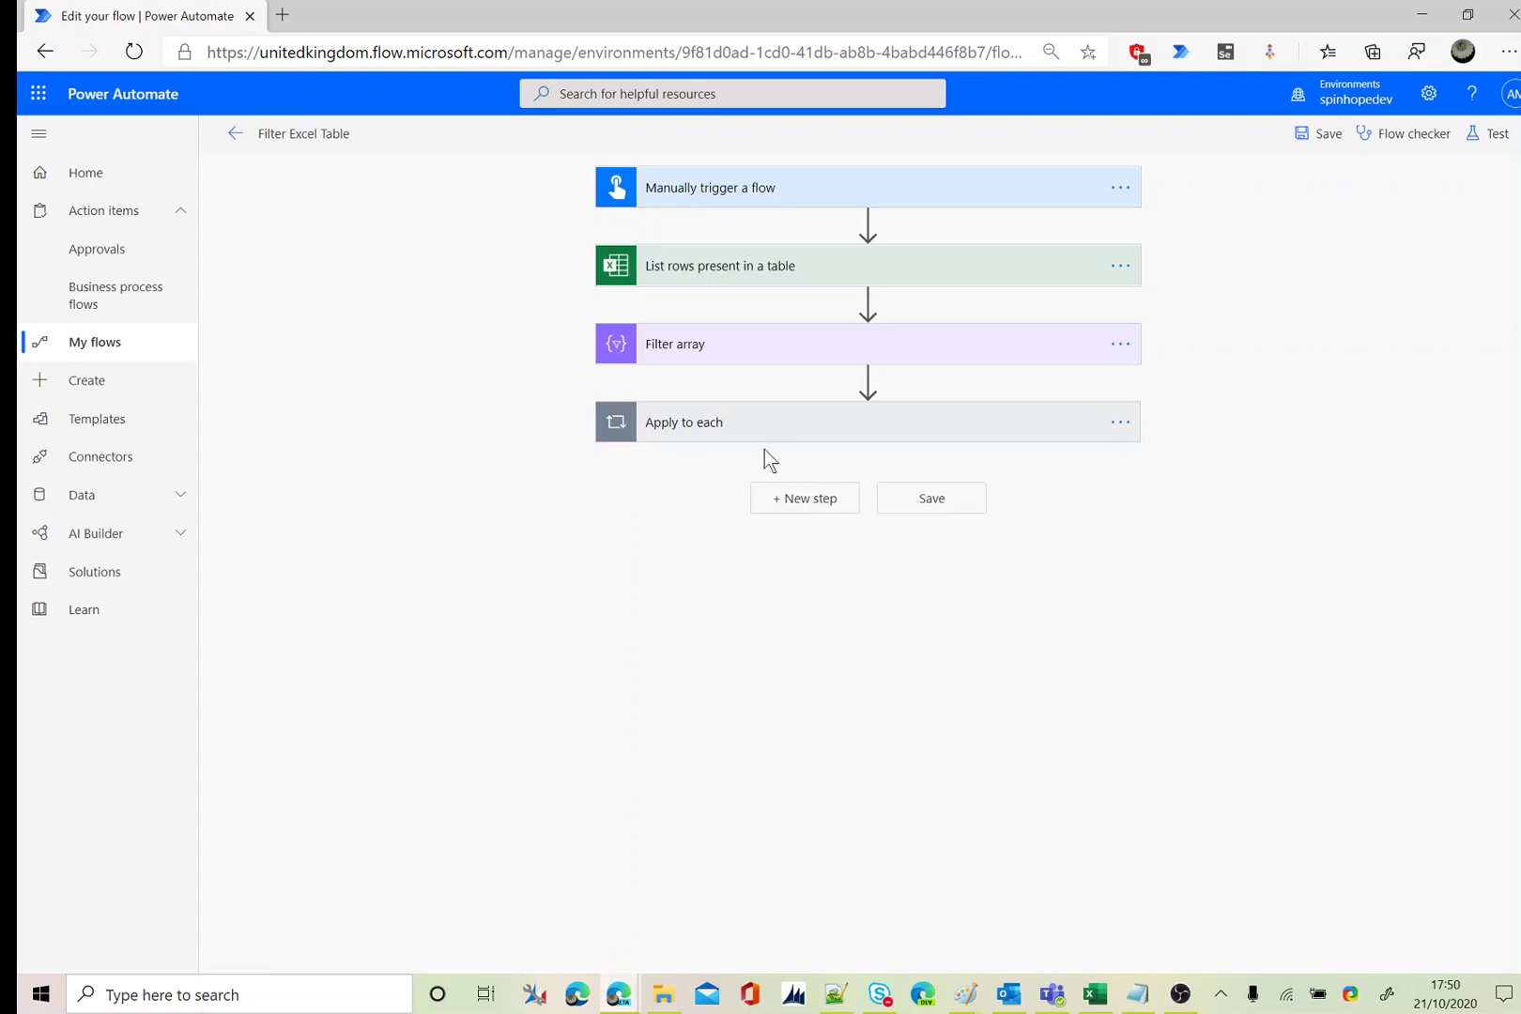
Add a Parse JSON action inside Apply to each with Item as its Content.
left_click(754, 434)
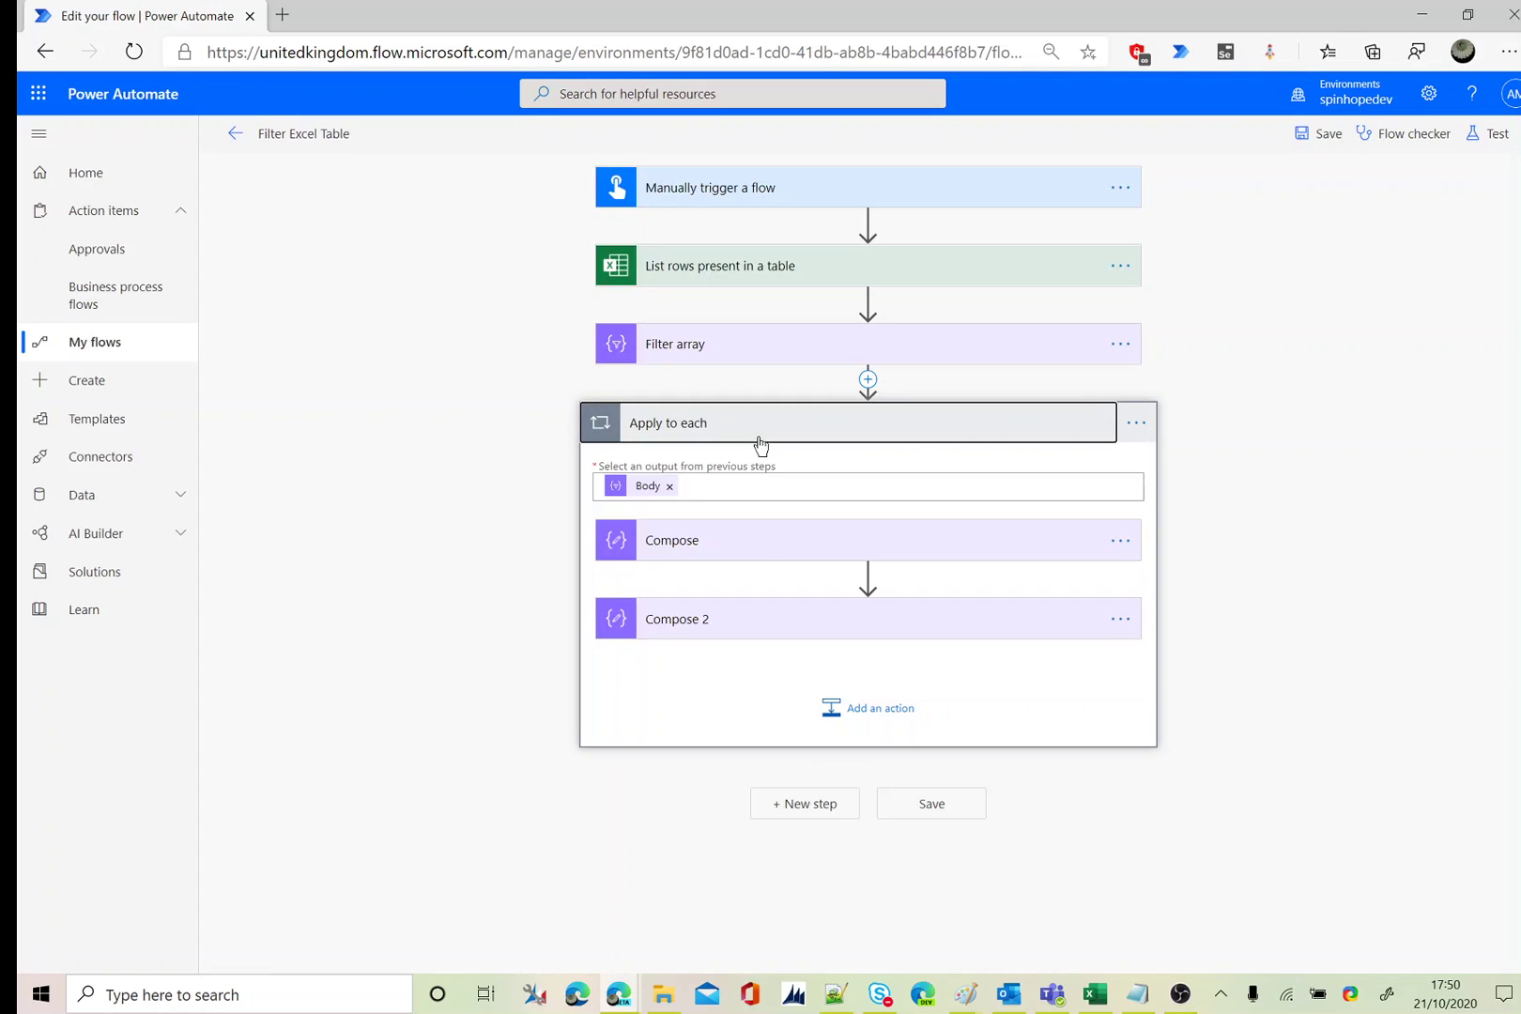
left_click(879, 714)
type("pa")
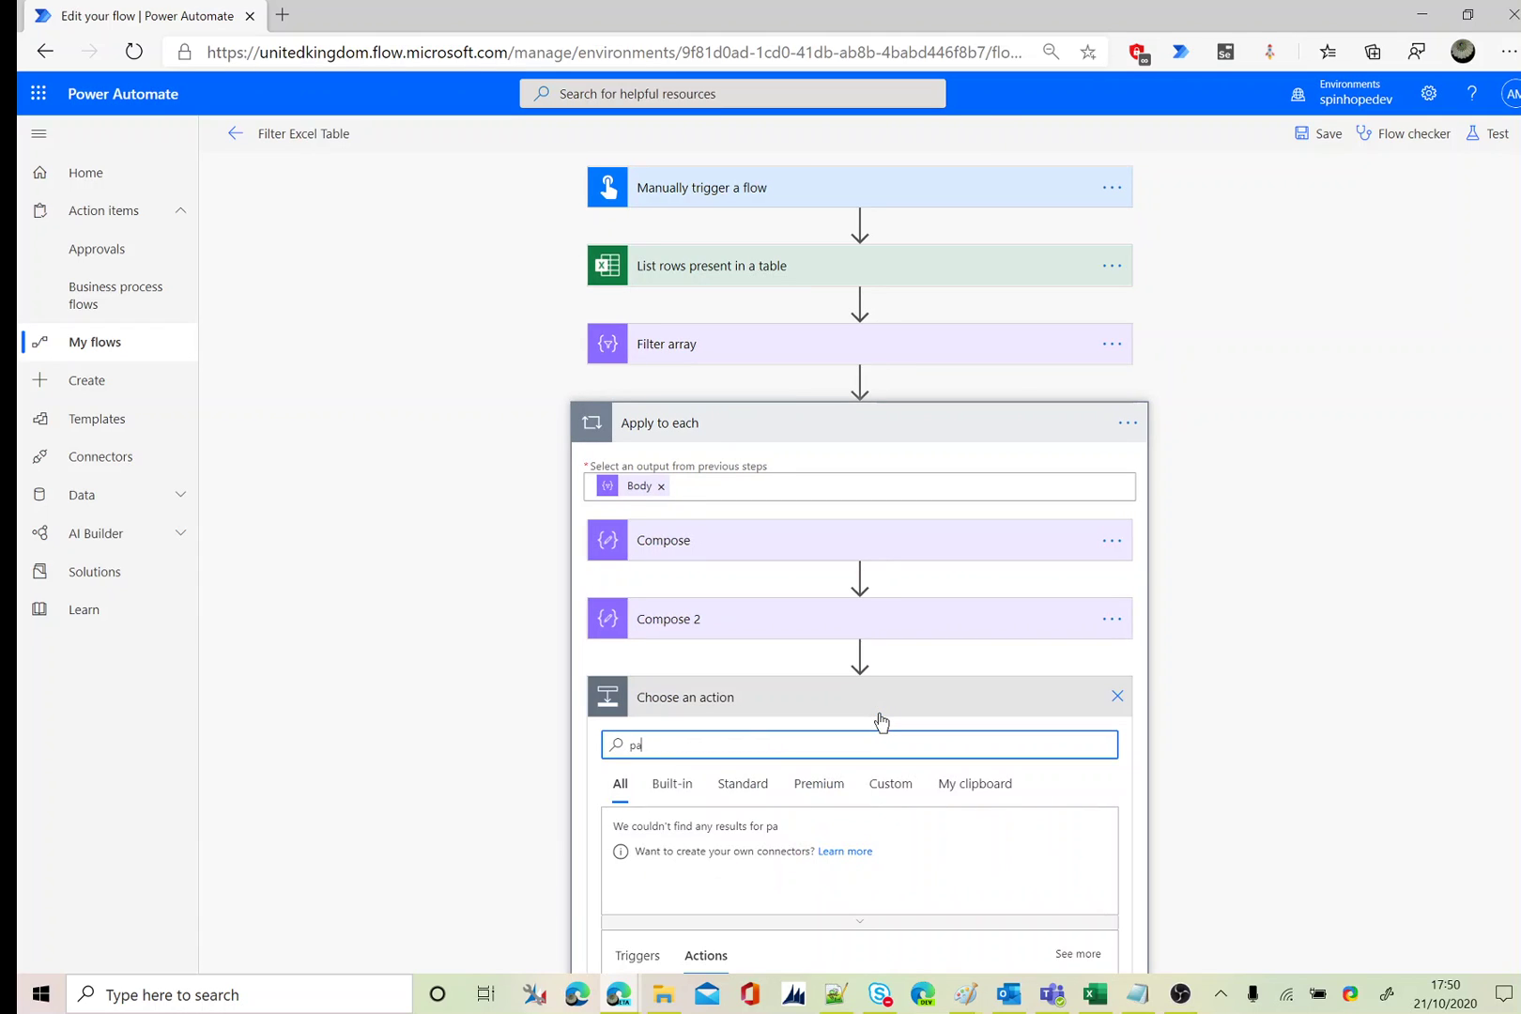
type("rse json")
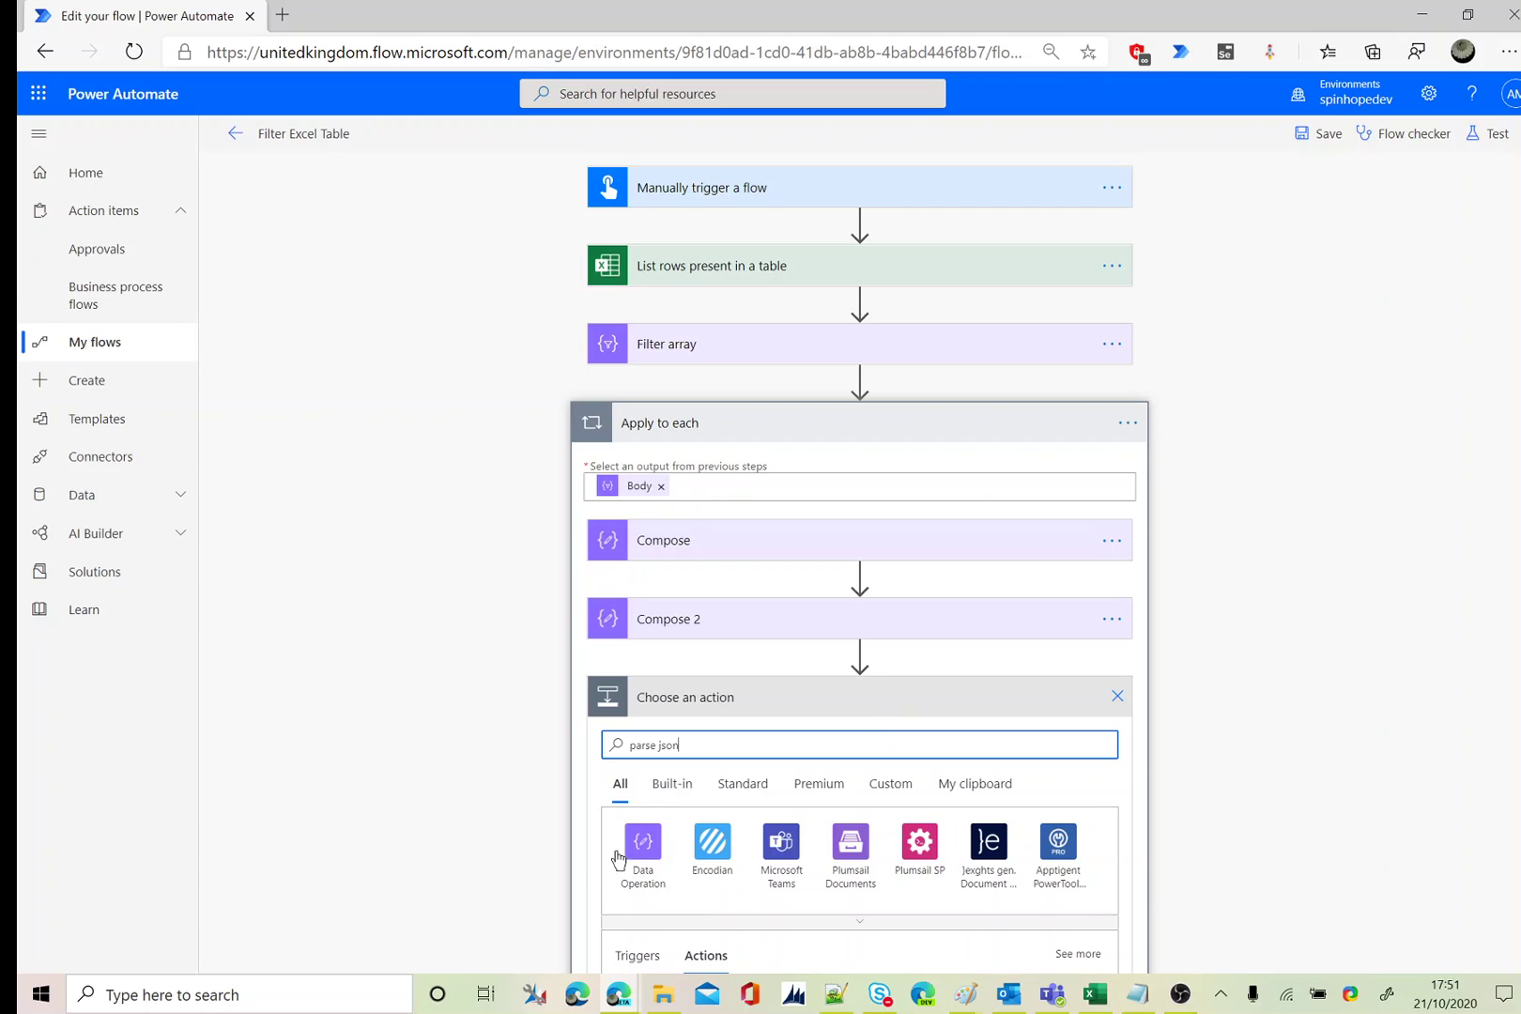
left_click(635, 845)
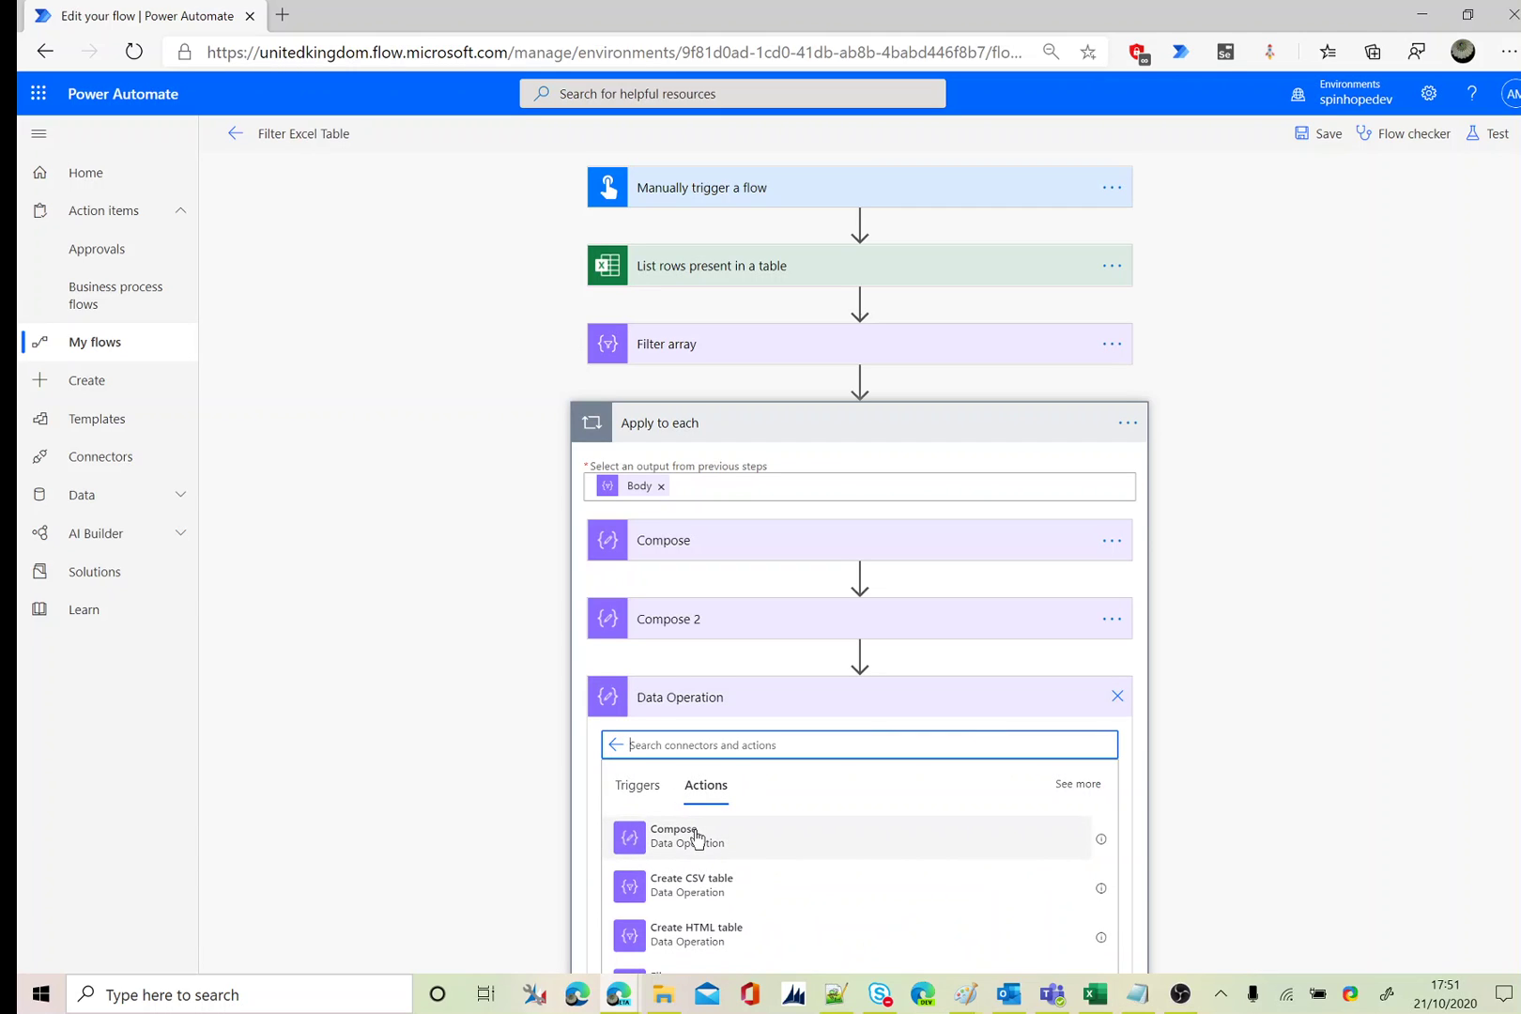
scroll(809, 866, "down", 3)
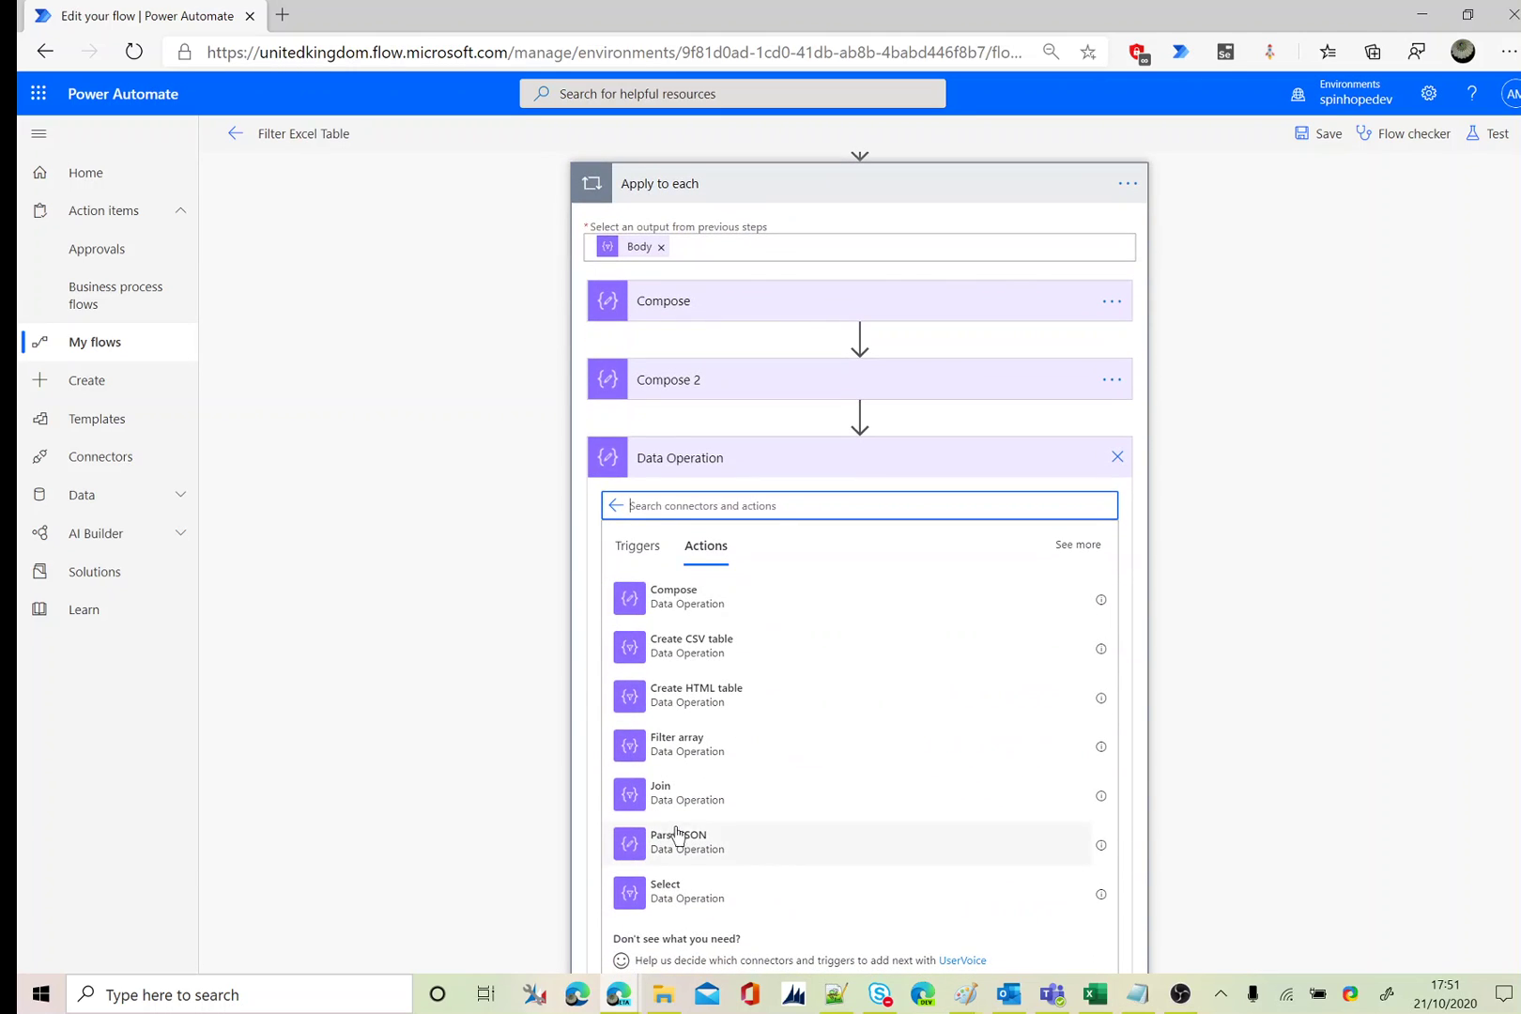
left_click(682, 847)
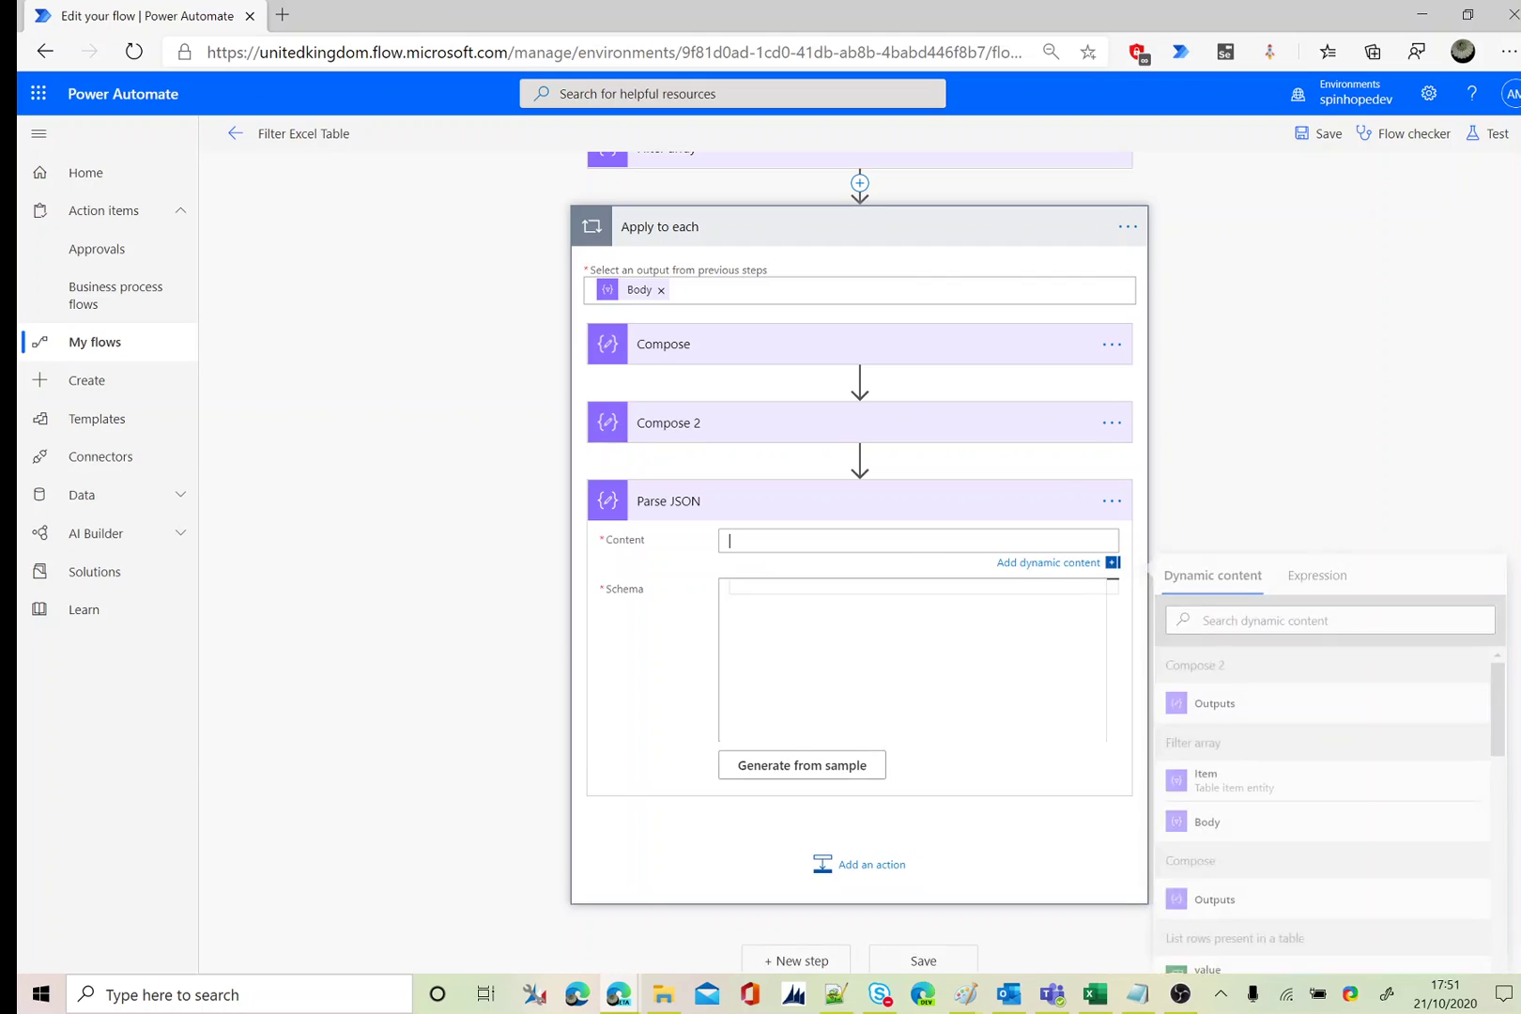
left_click(1238, 787)
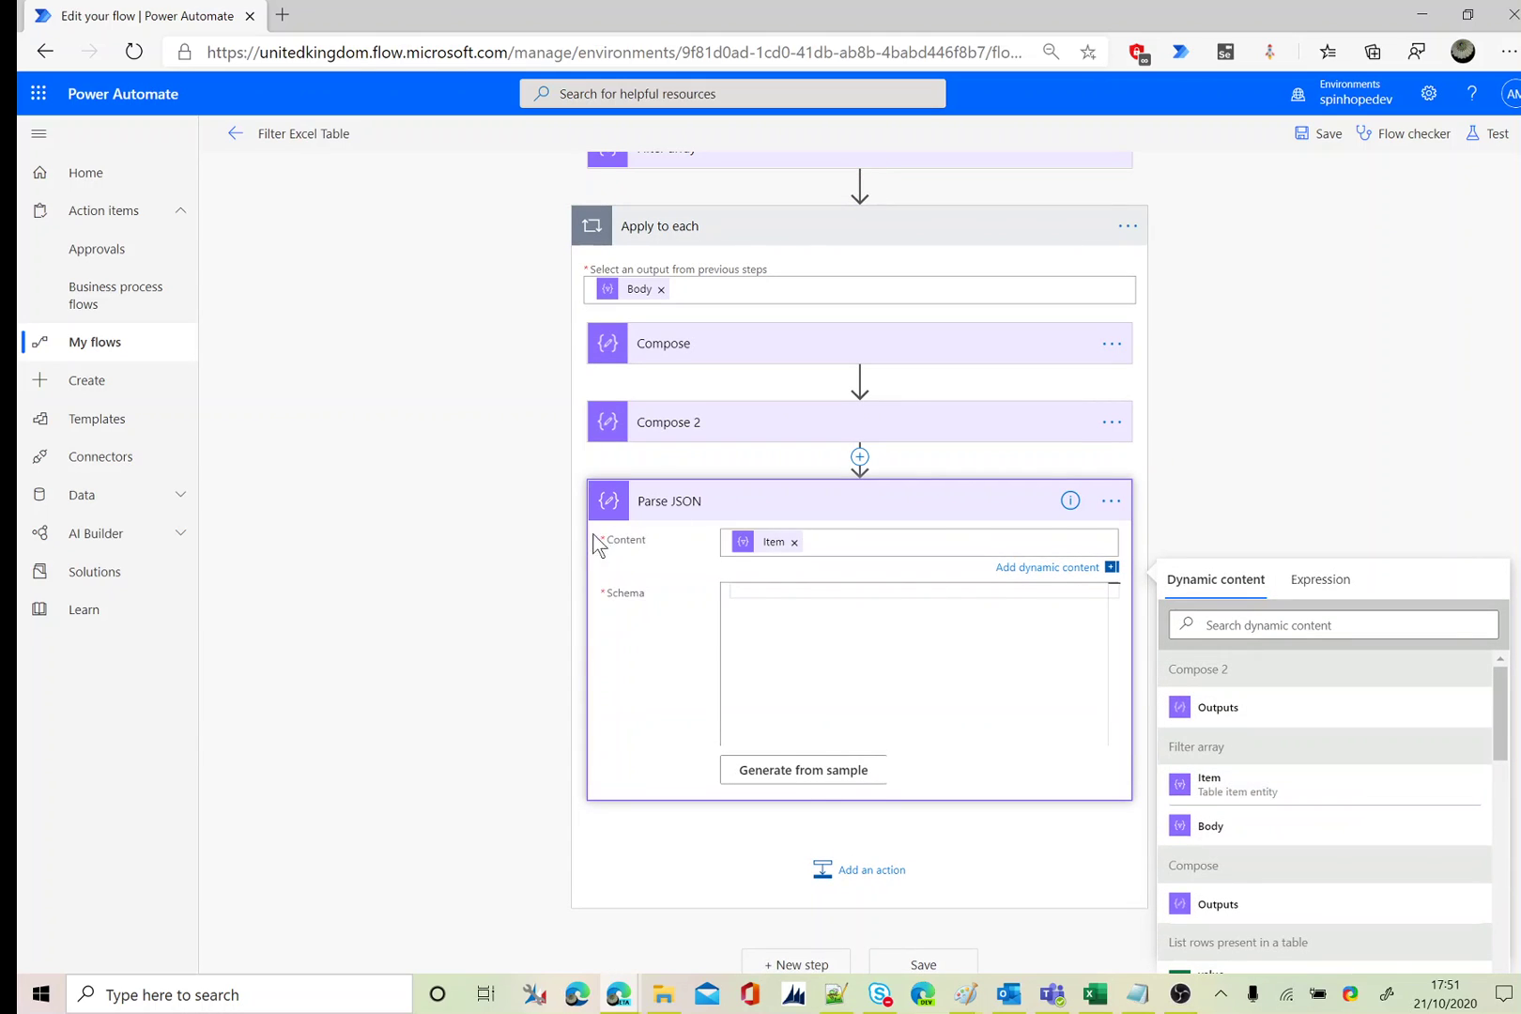
Generate the Parse JSON schema from a pasted sample JSON row.
left_click(737, 349)
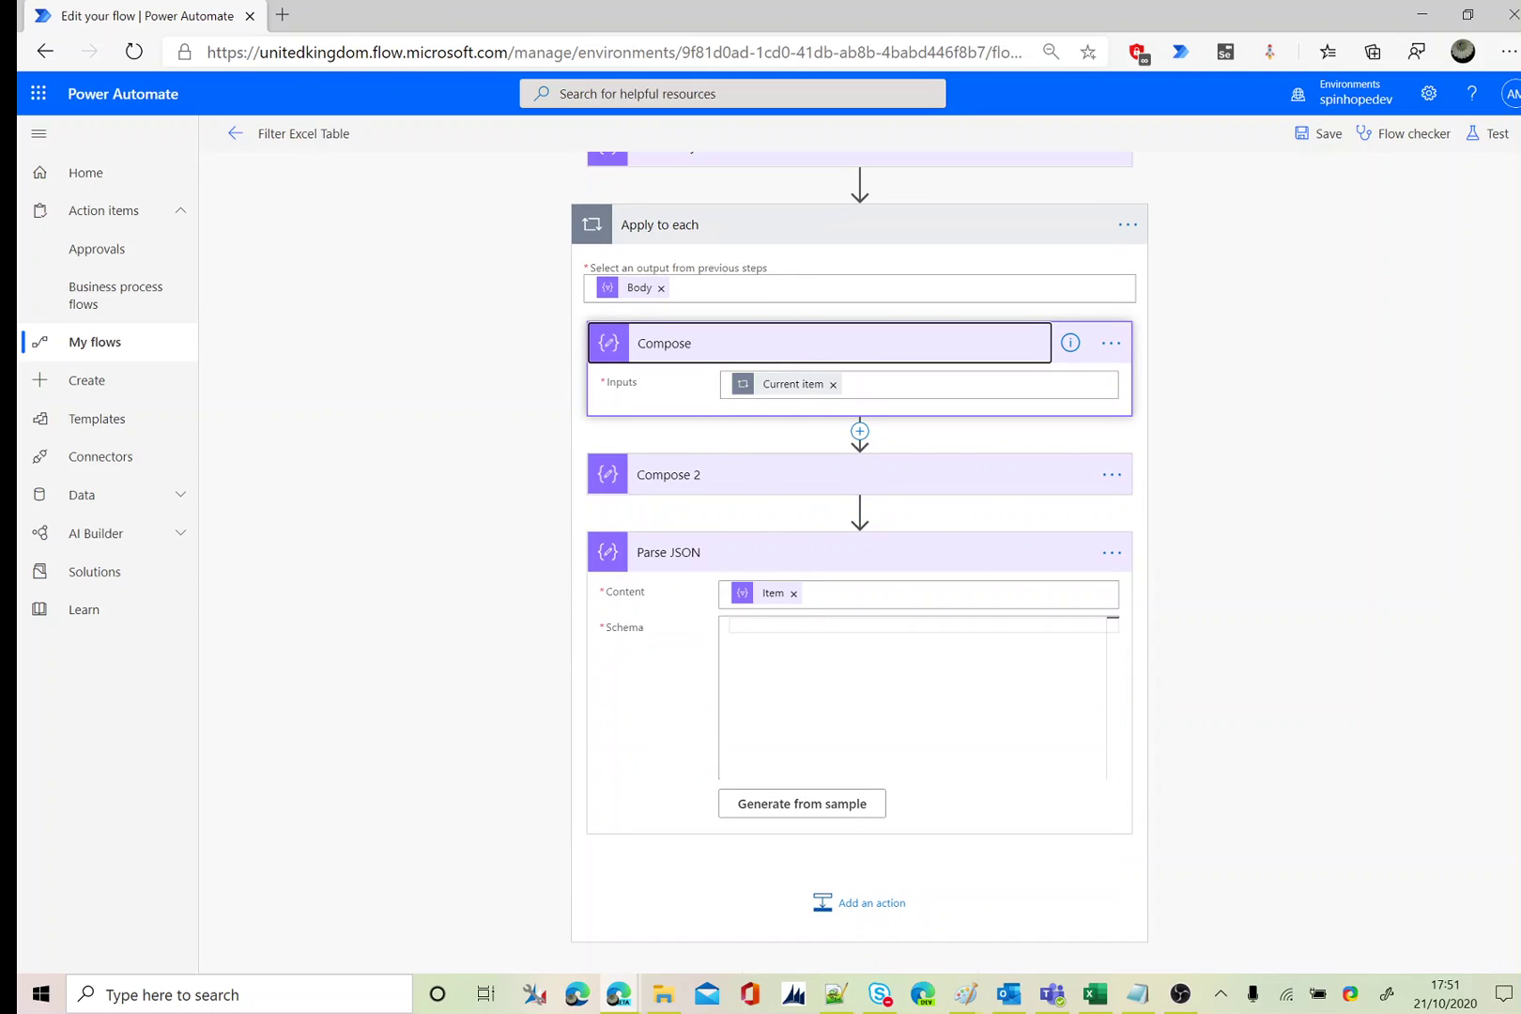
left_click(803, 810)
type("{")
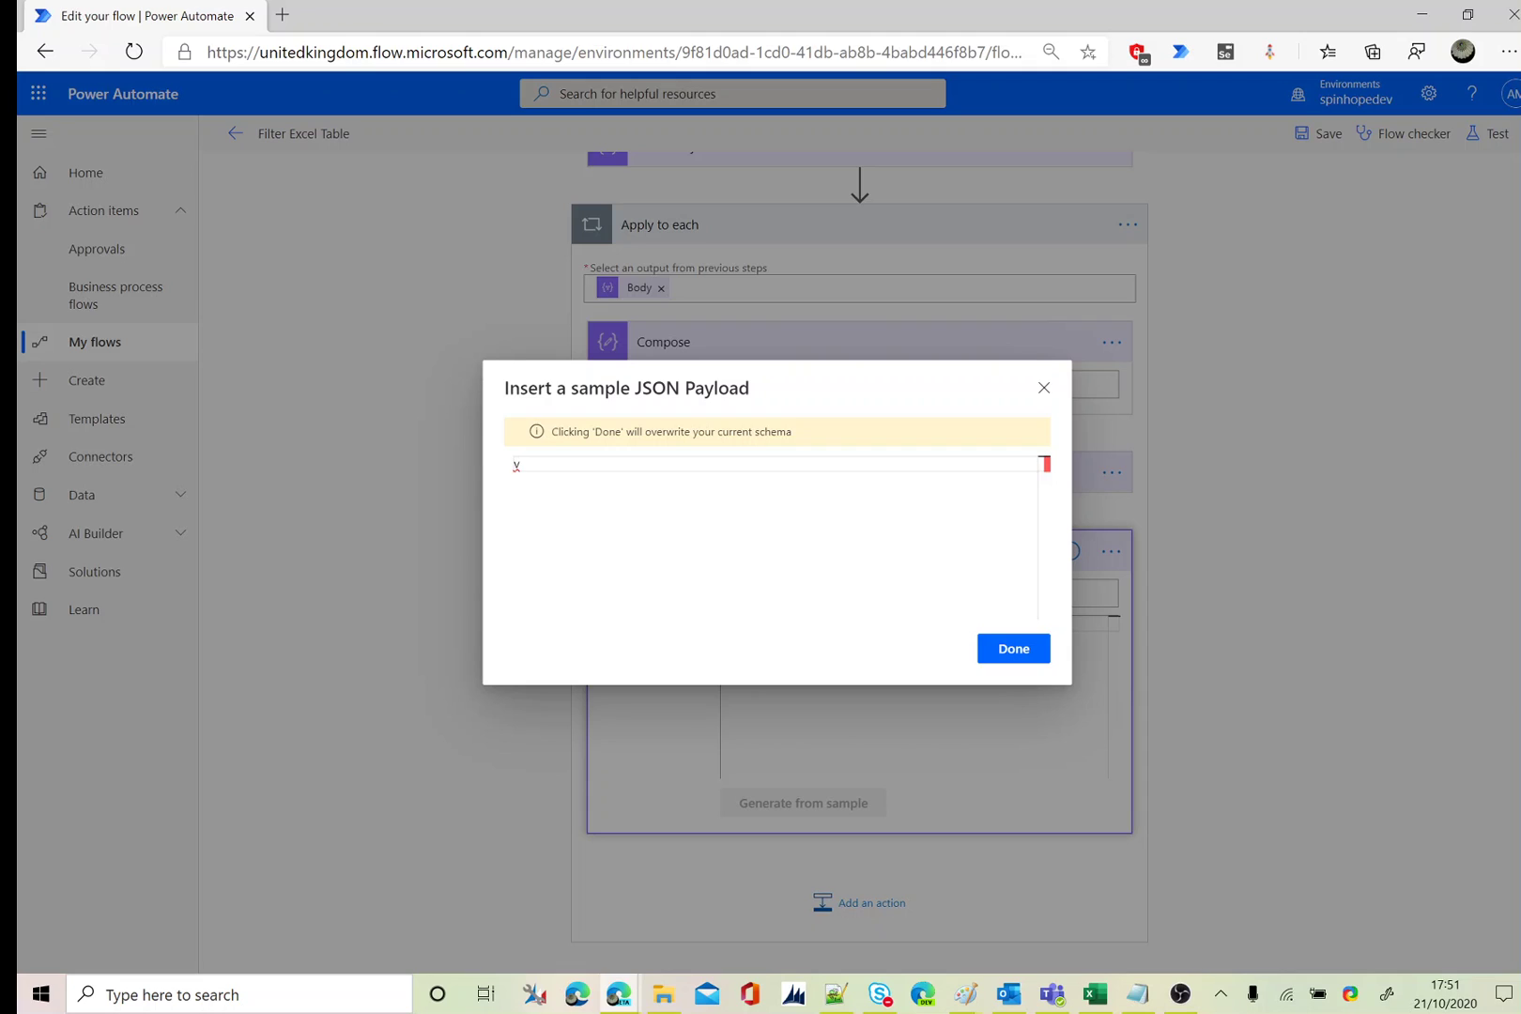
key("BackSpace")
type("{   \"@odata.etag\": \"\",   \"ItemInternalId\": \"d9f121d7-6e58-4d12-b7d9-5e8ccfe52f78\",   \"Name\": \"David Smith\",   \"Taken Days\": \"10\",   \"Department\": \"Sales\" }")
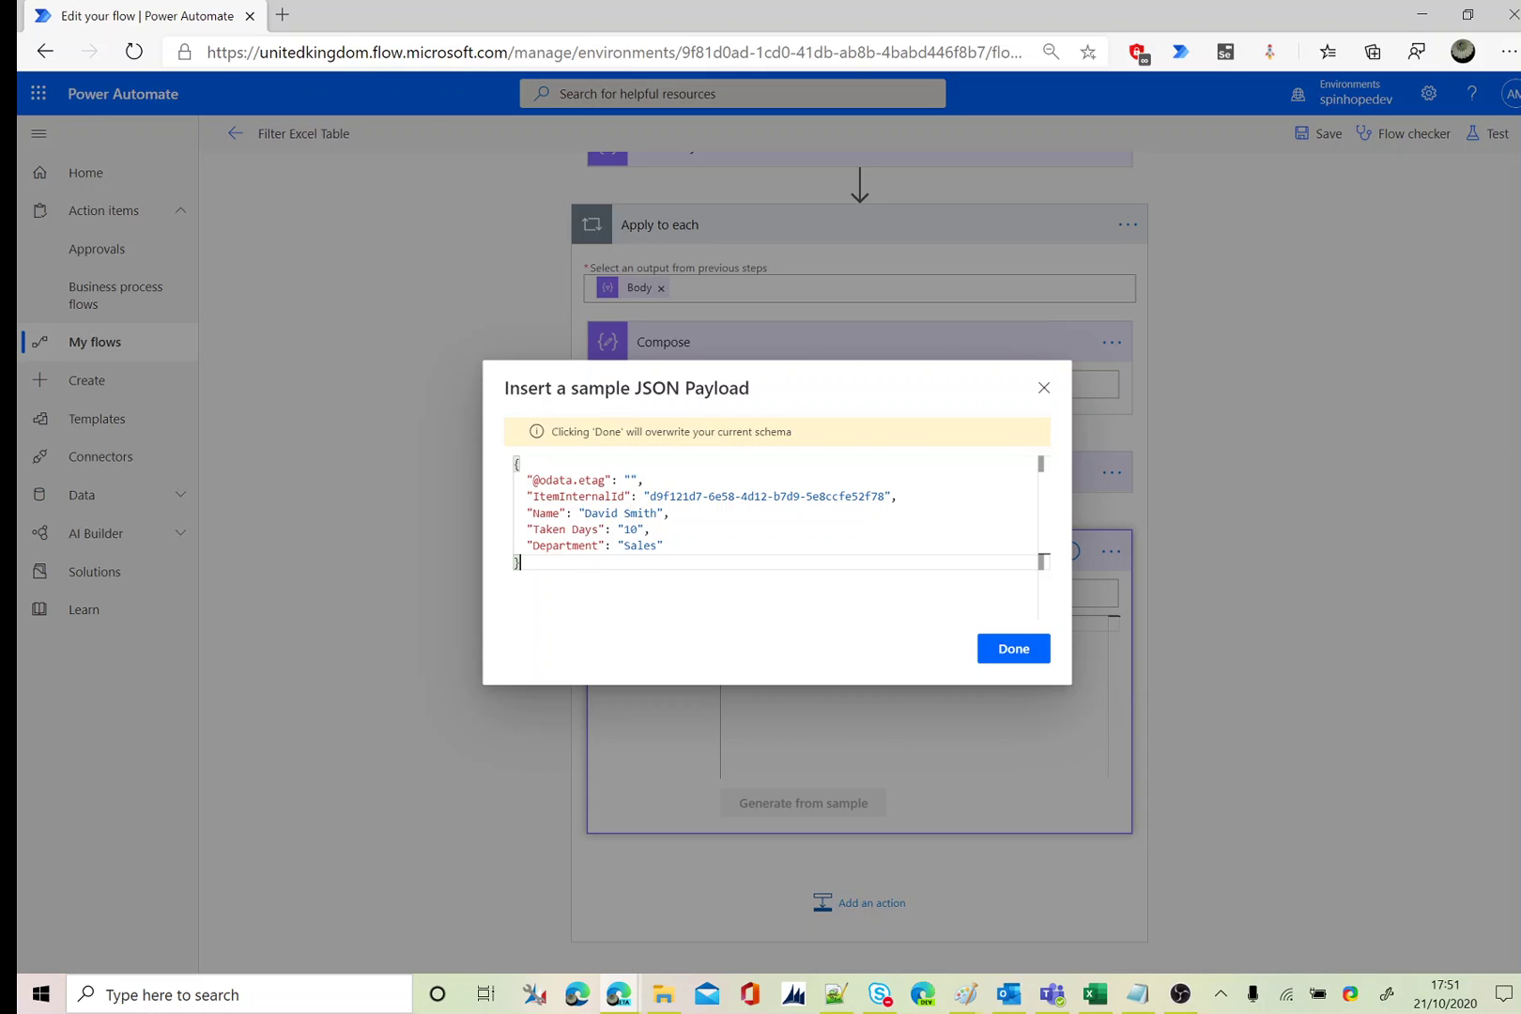
left_click(1015, 652)
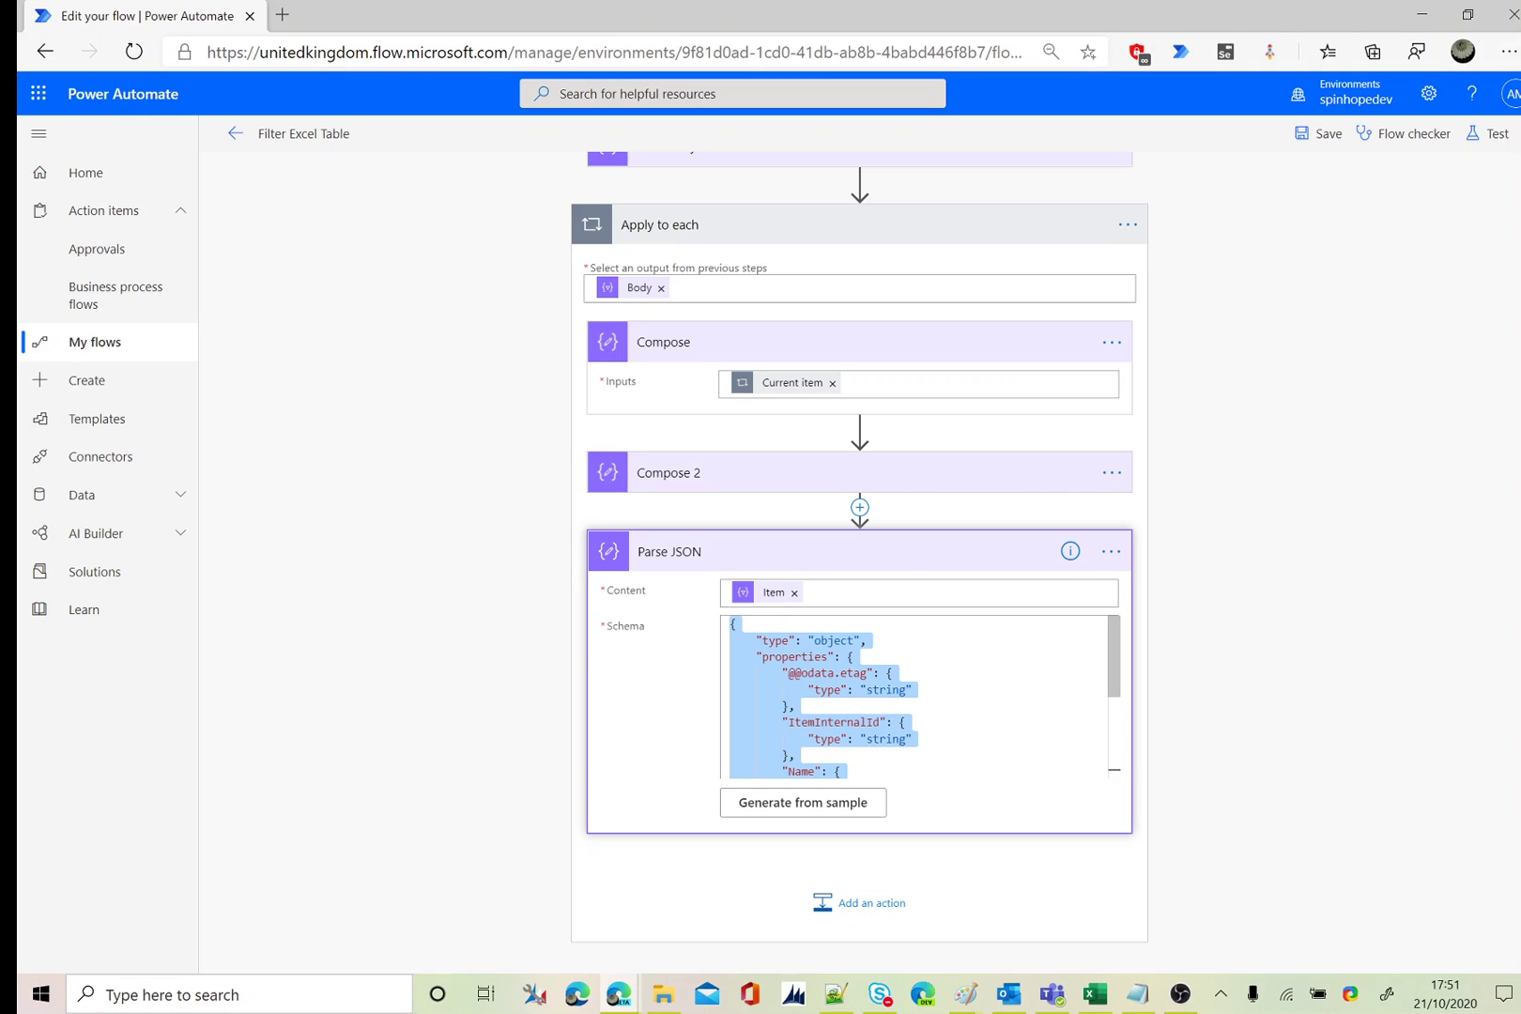
Add a Compose action whose inputs join Parse JSON's Name and Taken Days values.
left_click(872, 903)
type("compose")
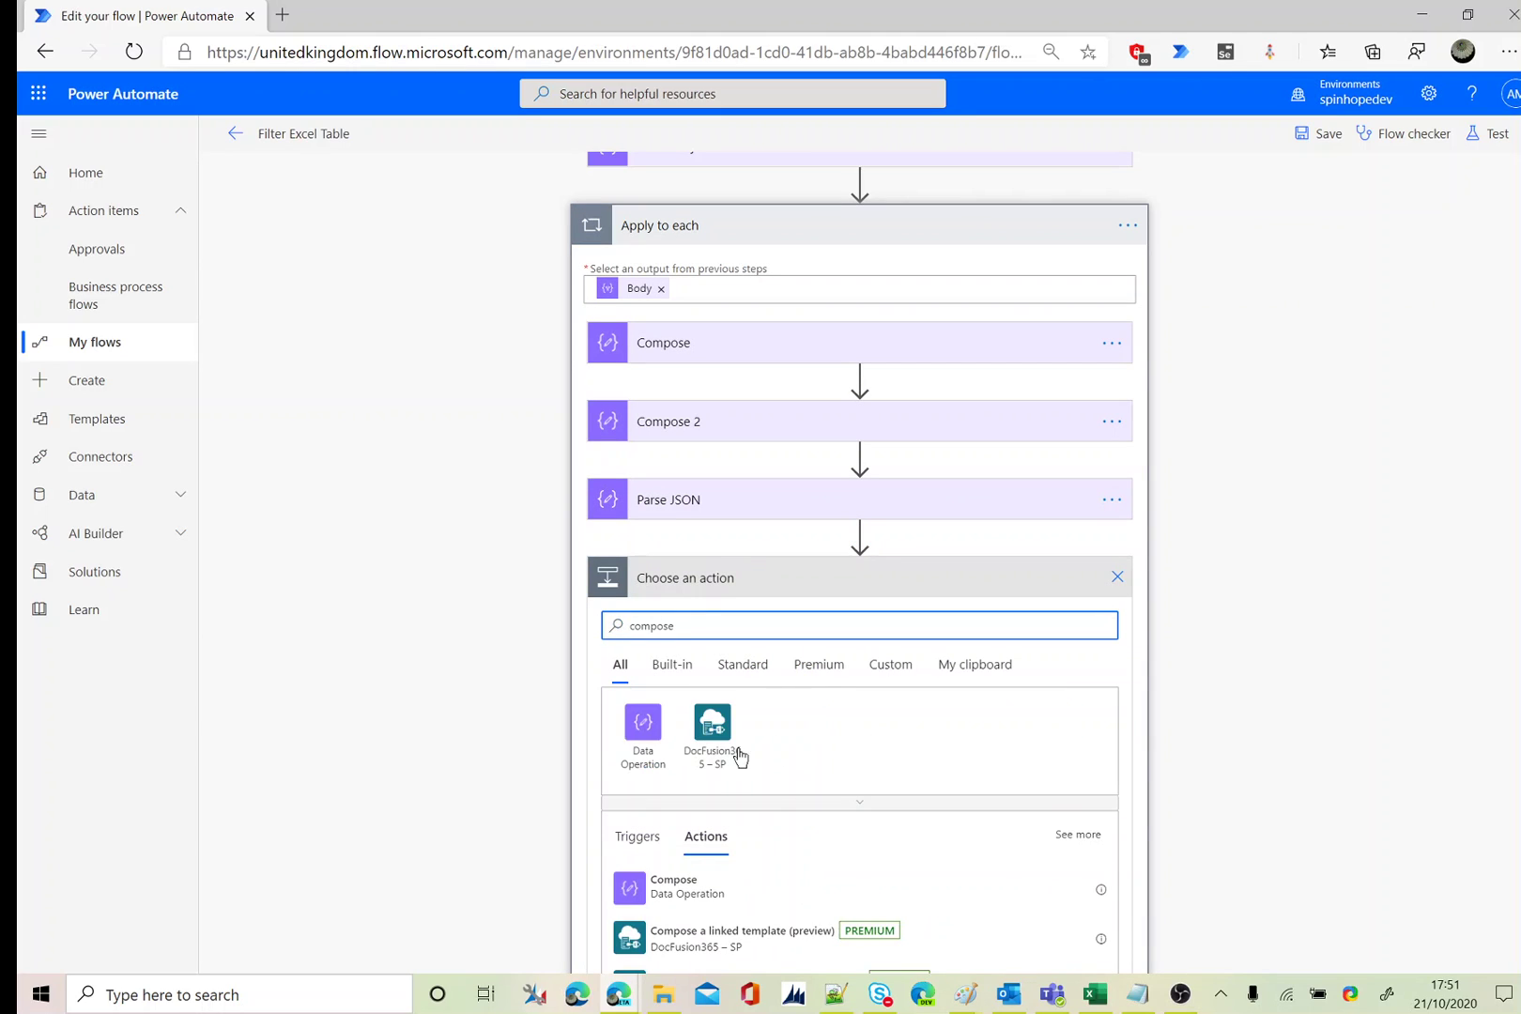
left_click(668, 888)
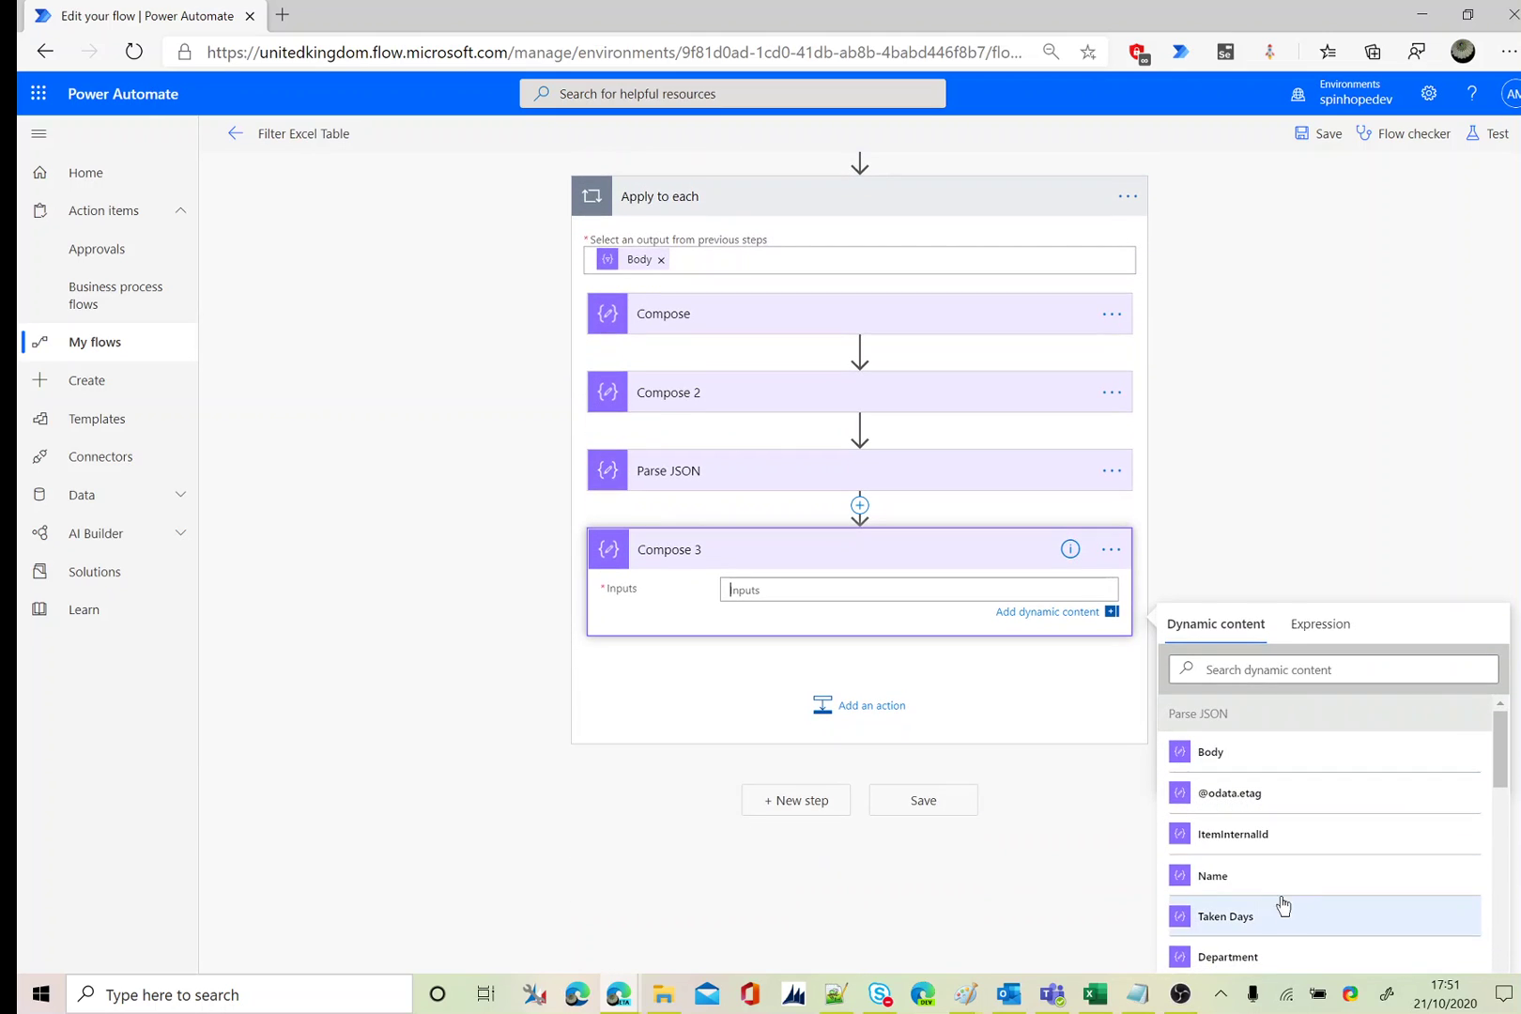
left_click(1231, 887)
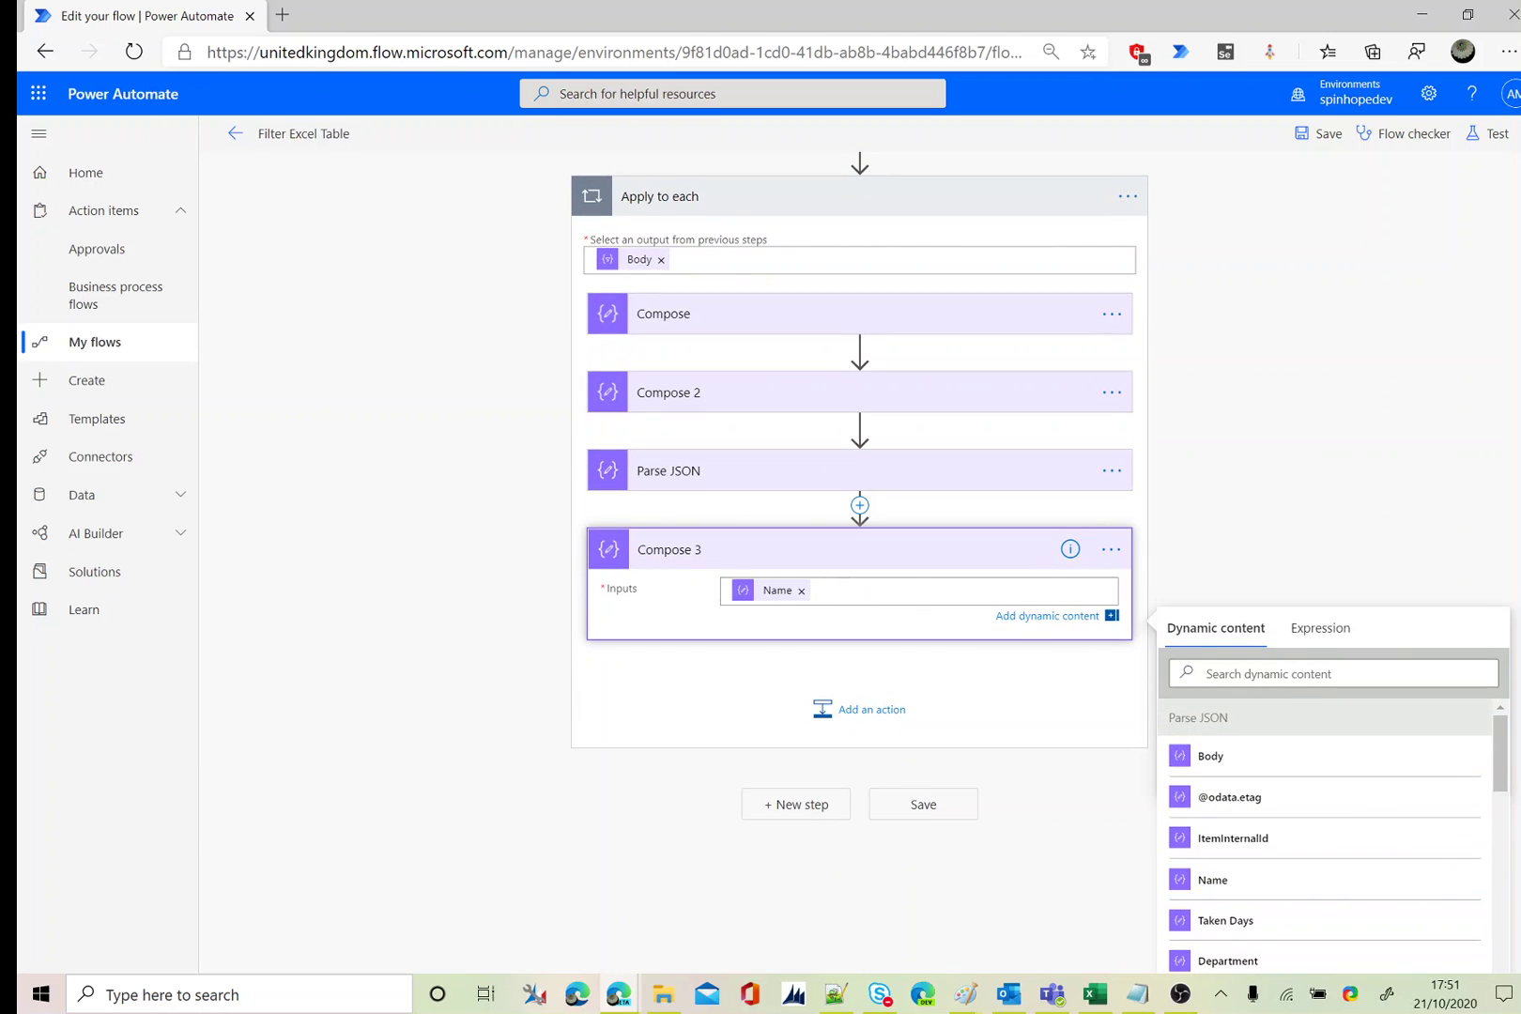
left_click(1233, 930)
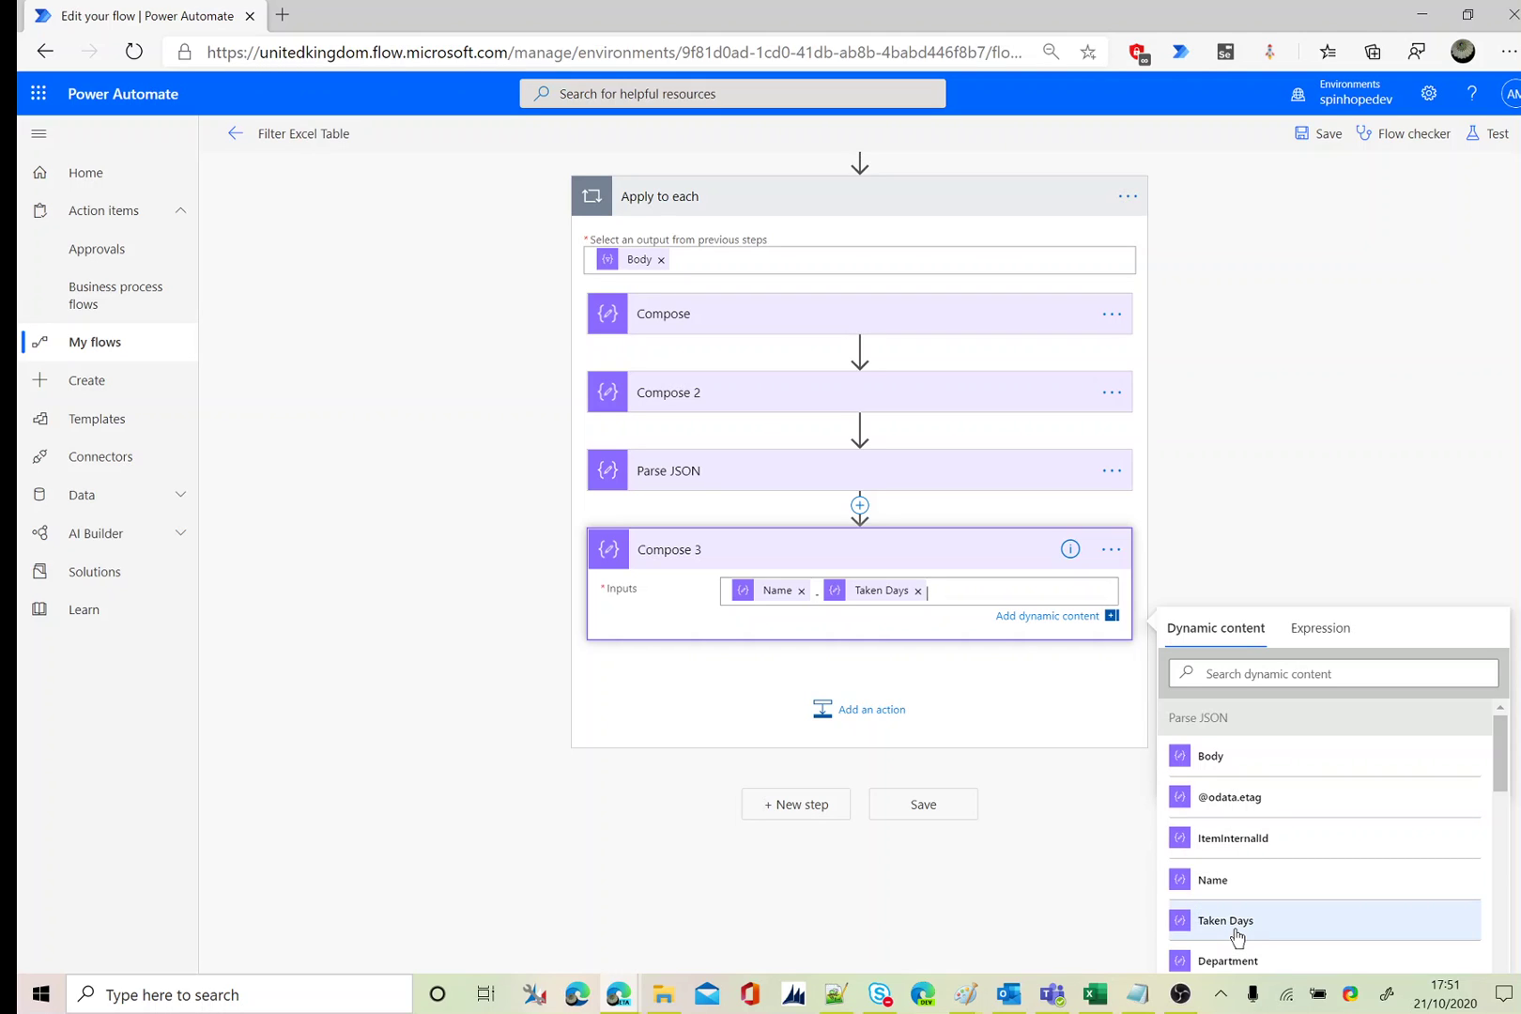
left_click(1491, 136)
Save the flow and start a test run with the trigger performed manually.
left_click(1303, 207)
left_click(1289, 260)
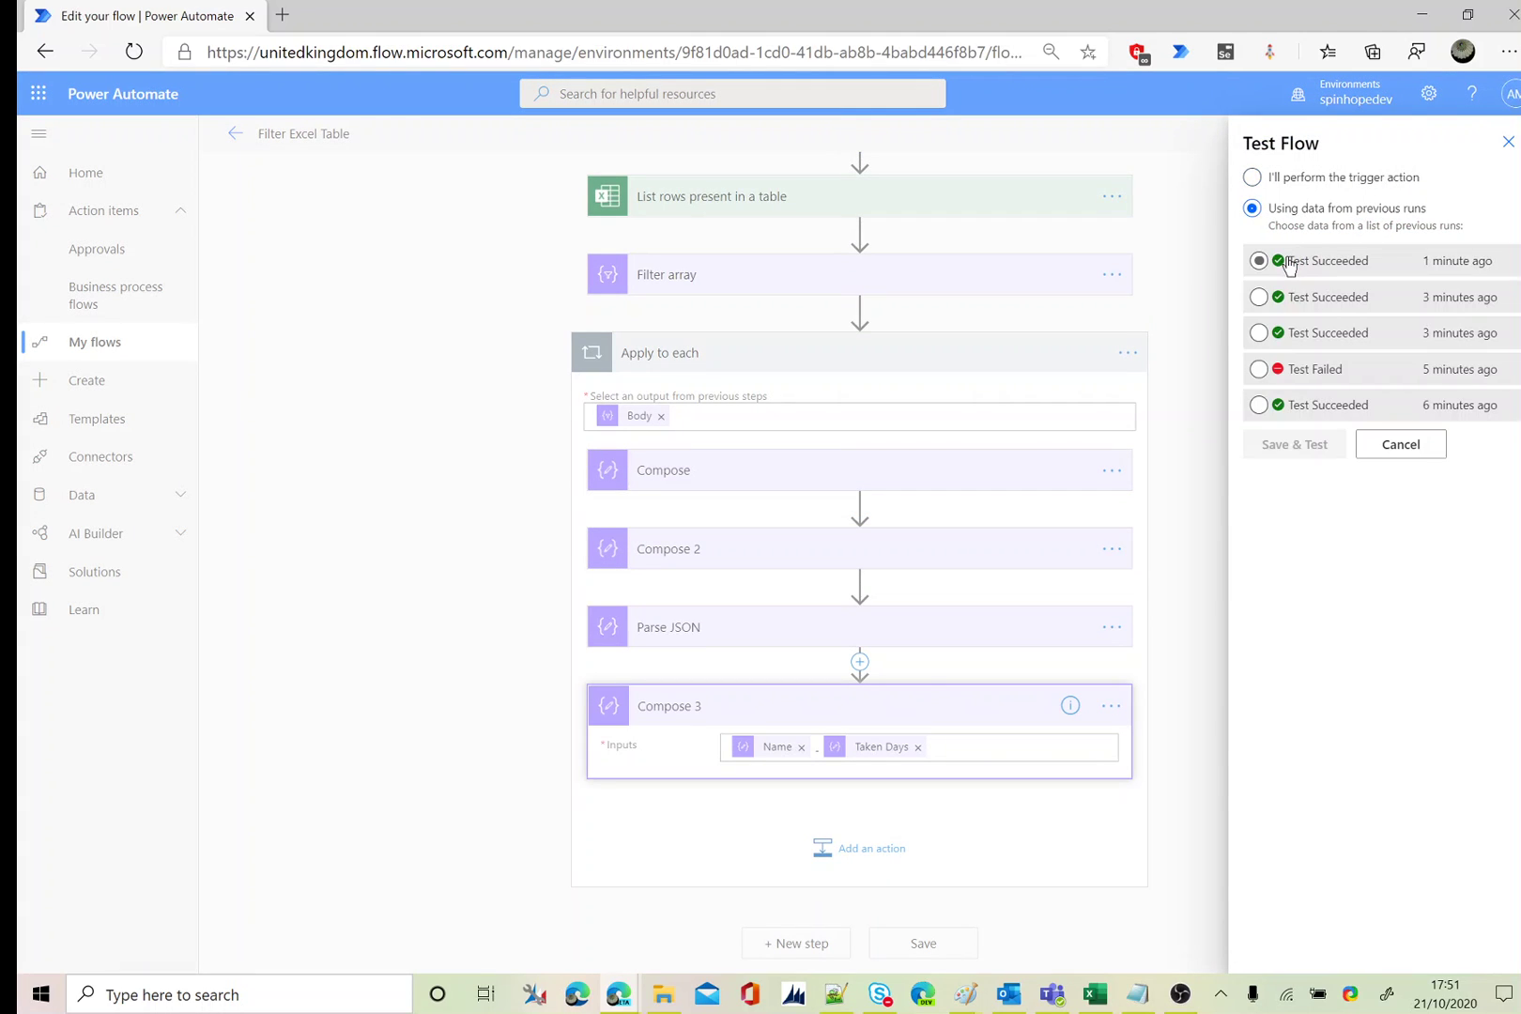
left_click(1283, 181)
left_click(1293, 242)
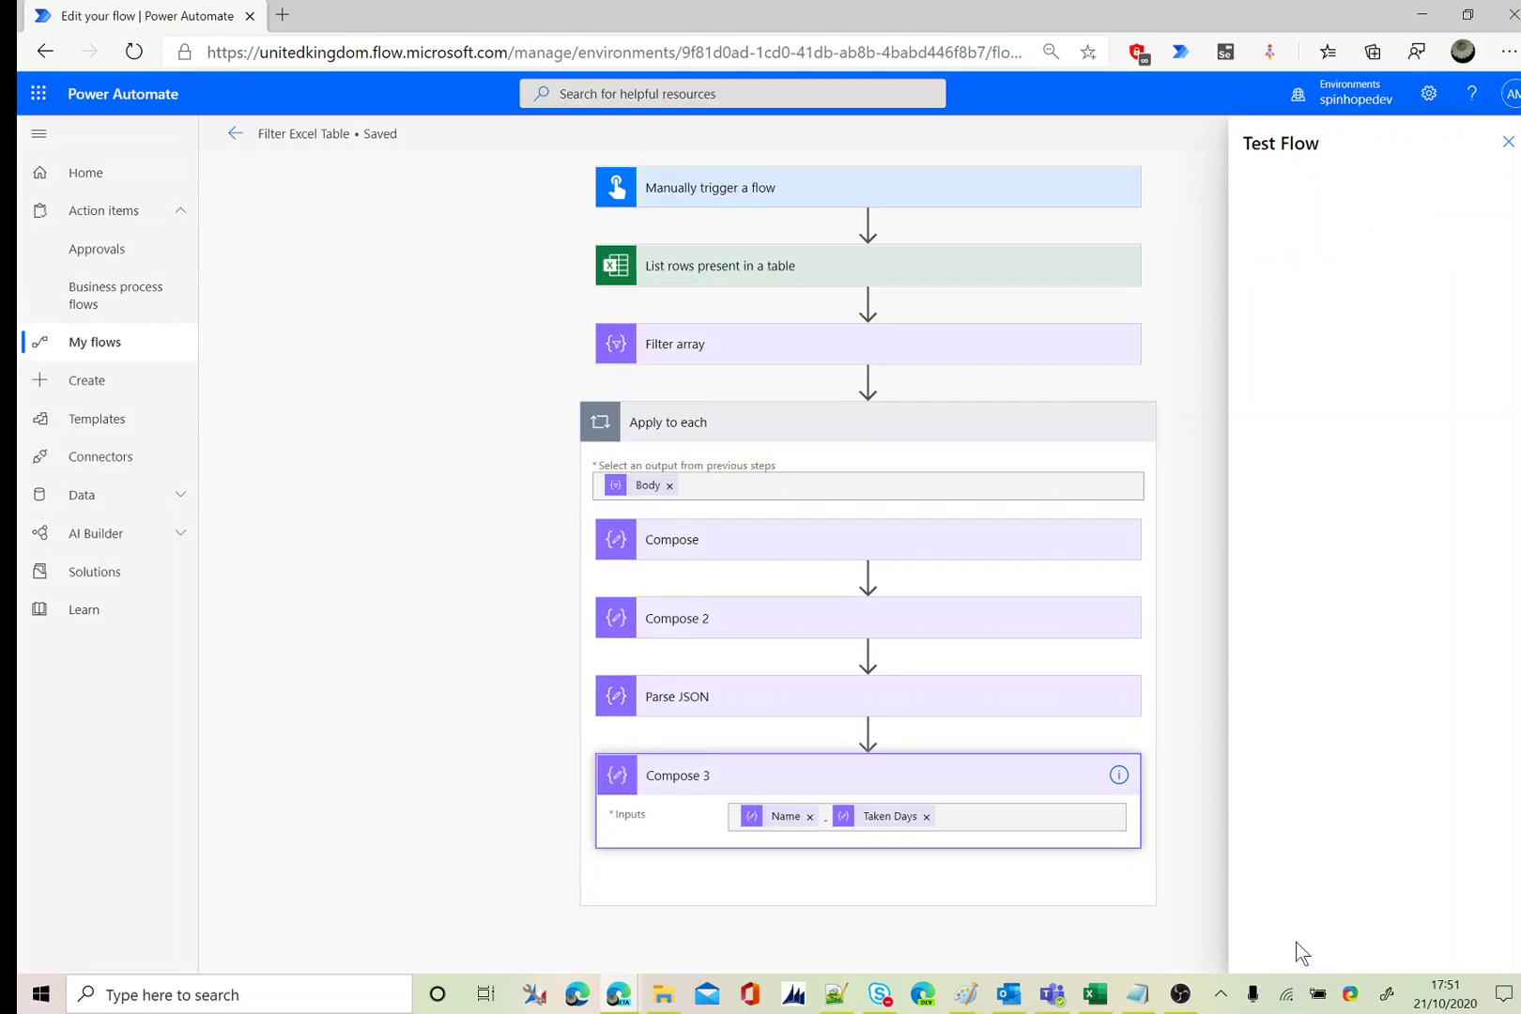
left_click(1297, 949)
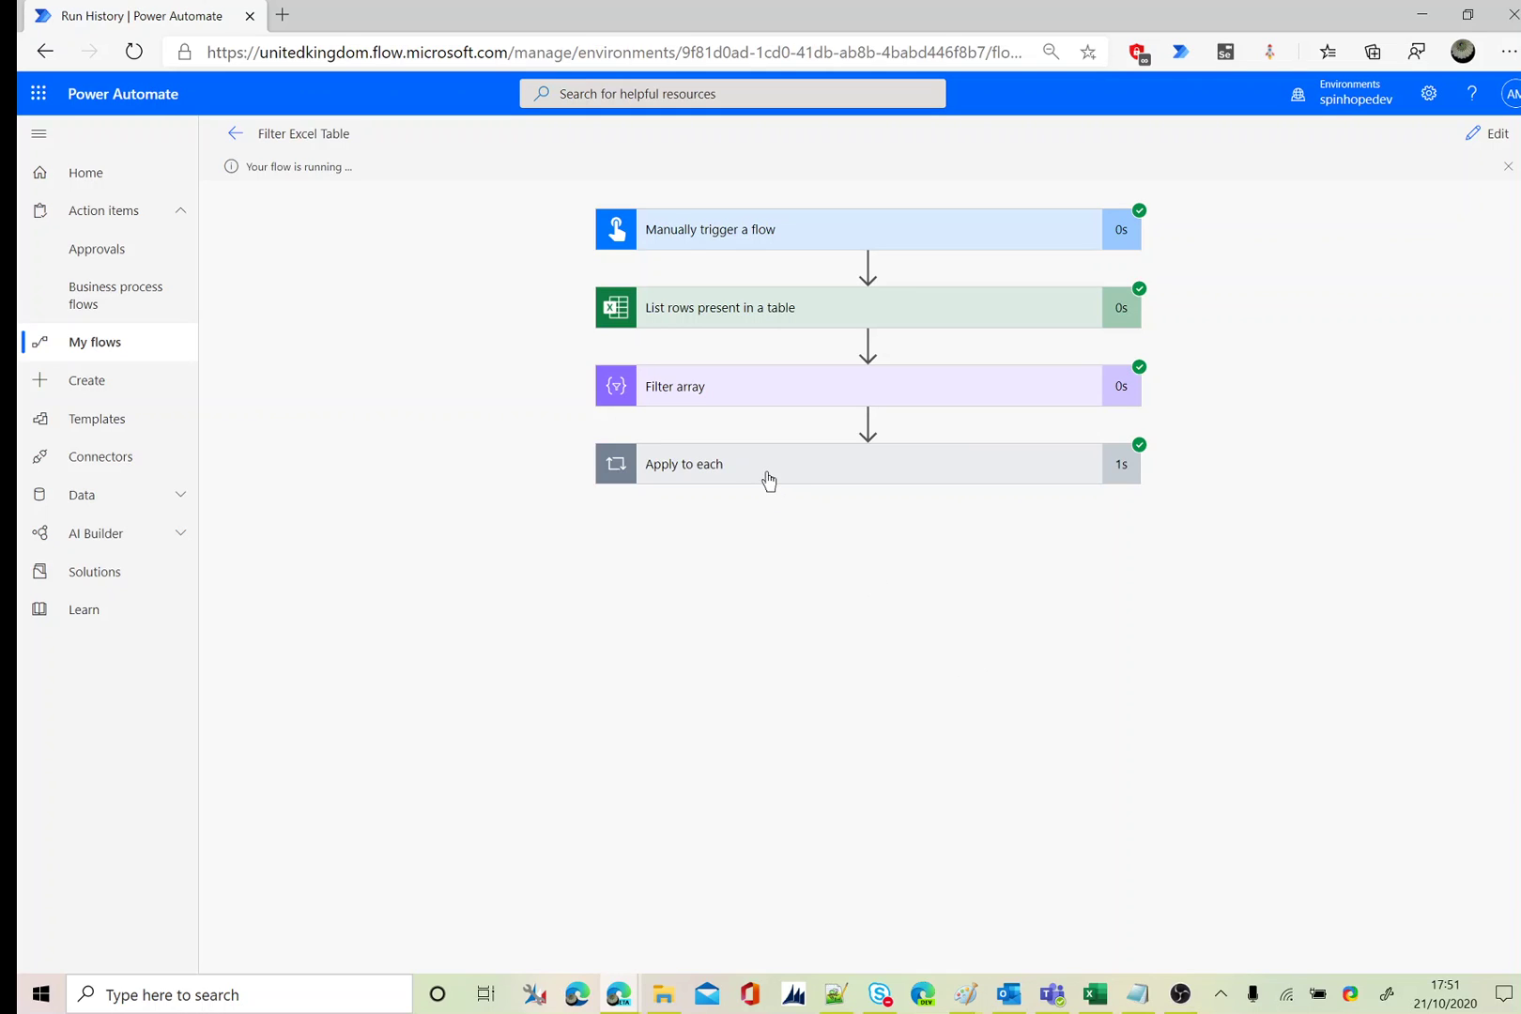
Inspect the Compose and Compose 2 run results inside the loop.
left_click(769, 481)
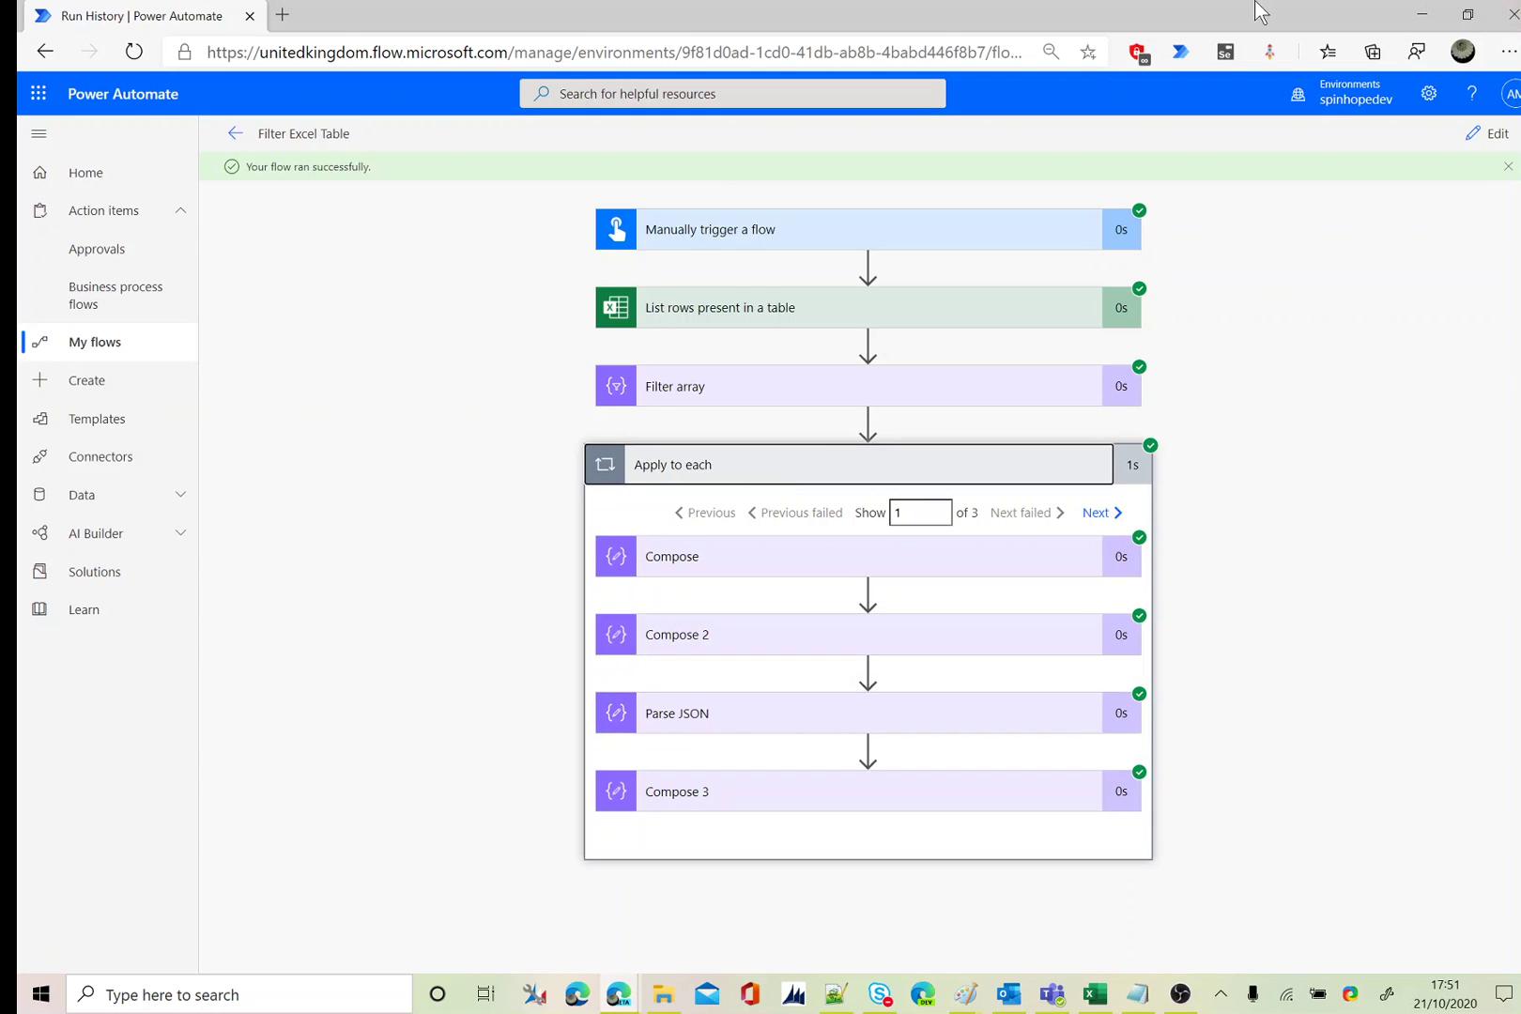
left_click(773, 561)
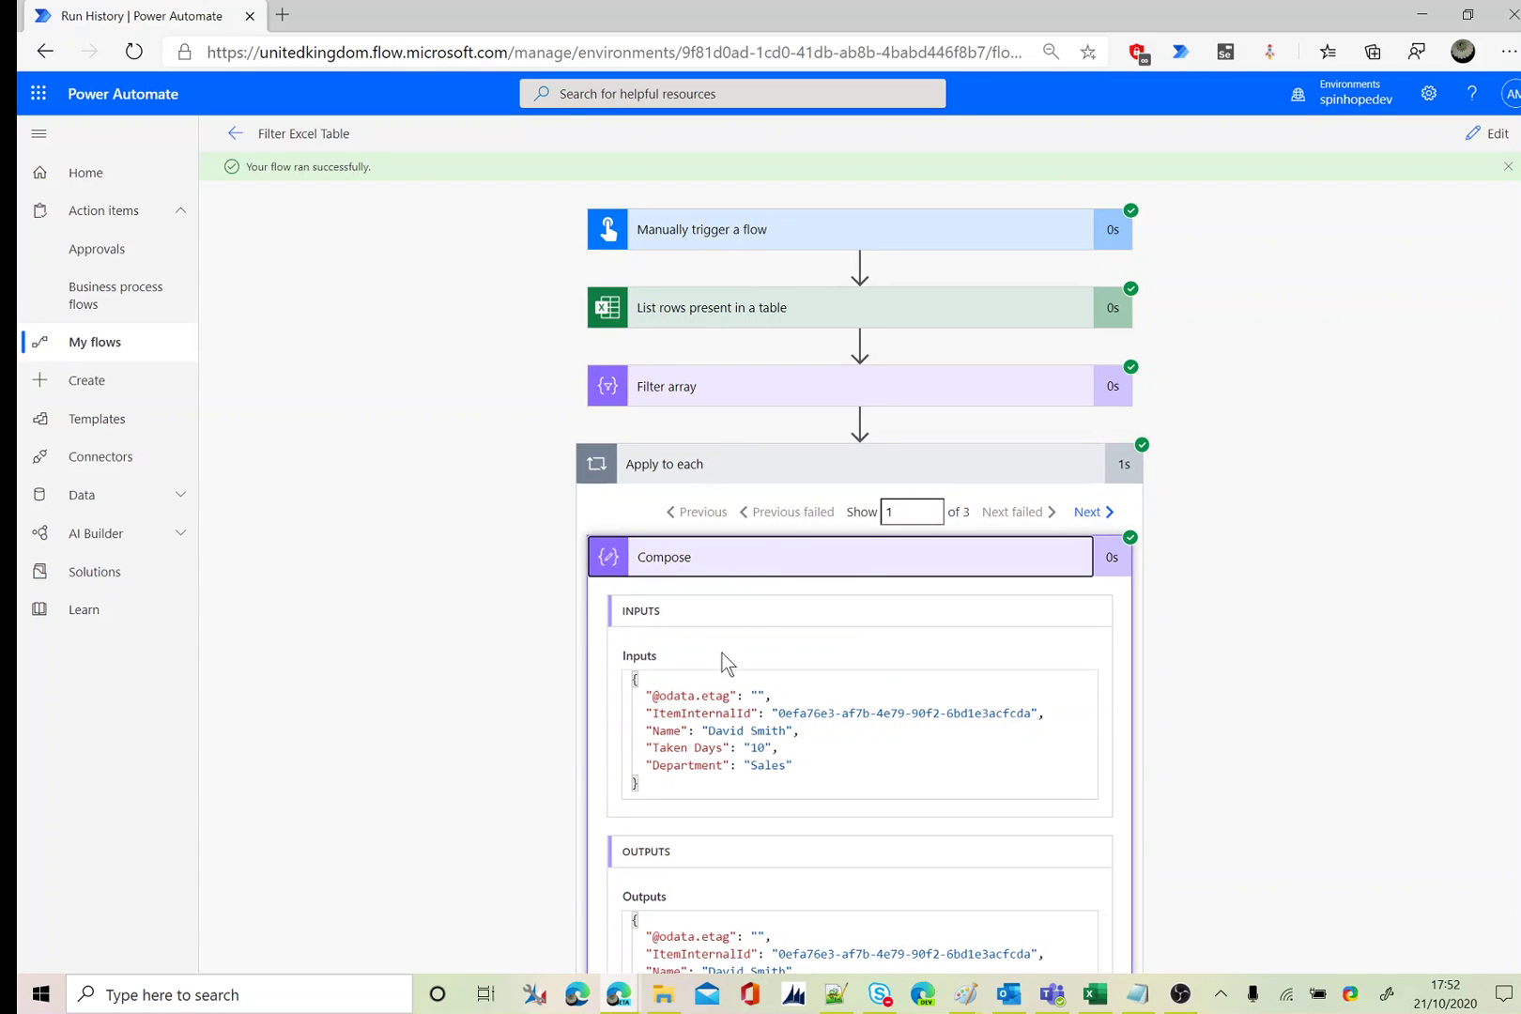
left_click_drag(633, 693, 798, 768)
left_click(778, 560)
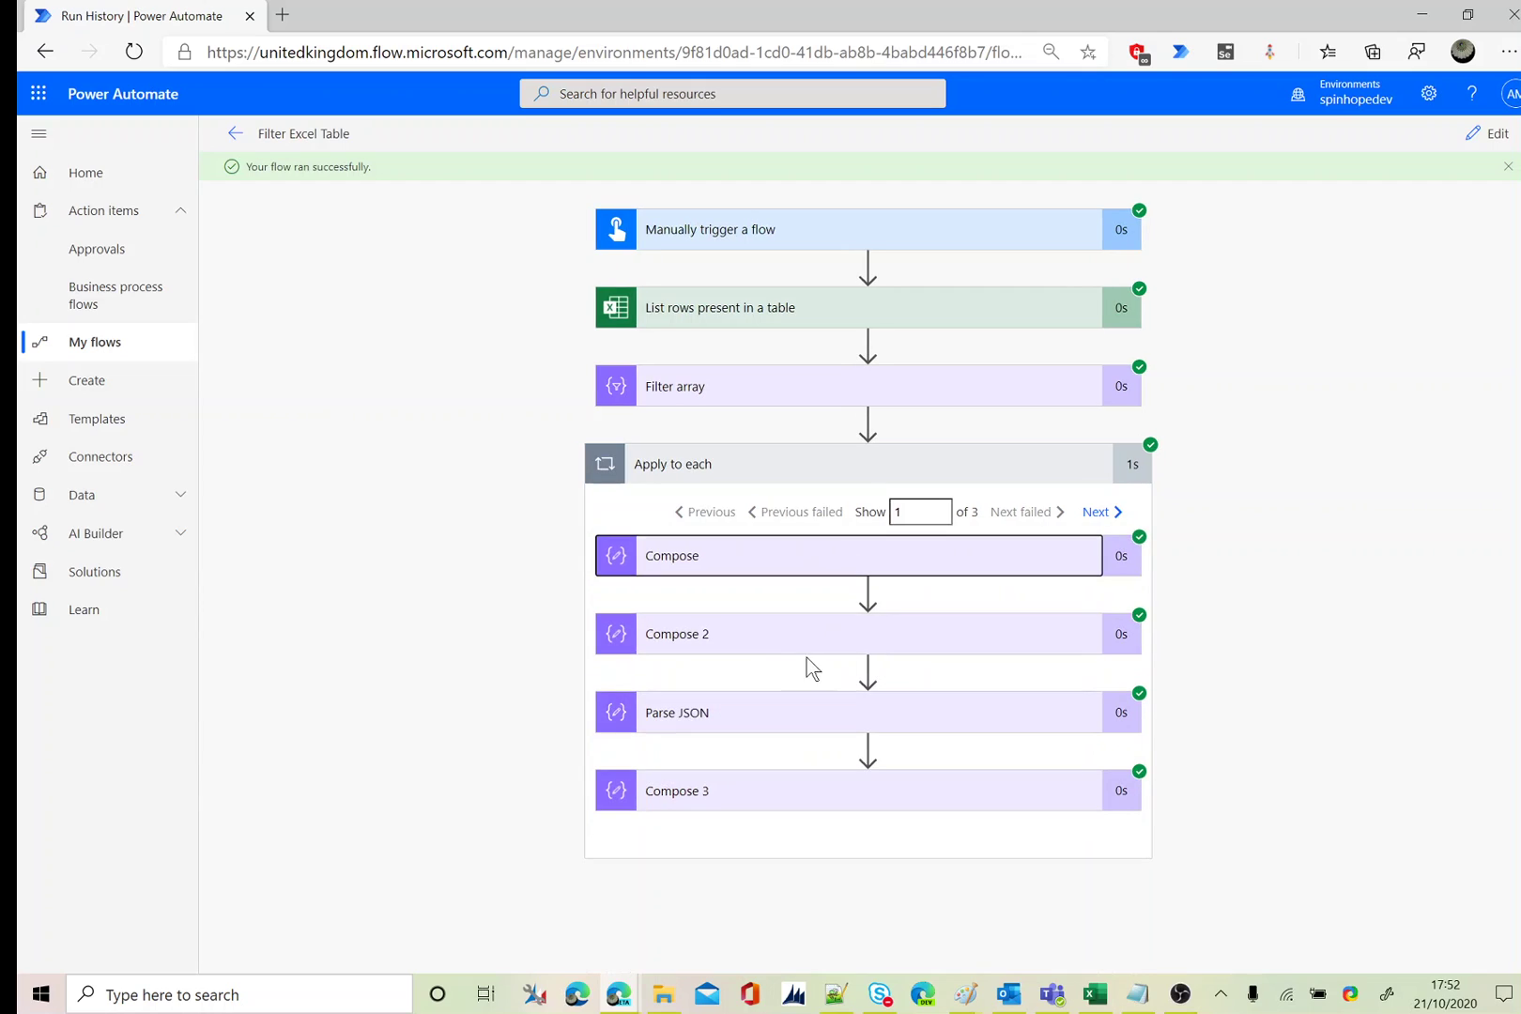
left_click(757, 648)
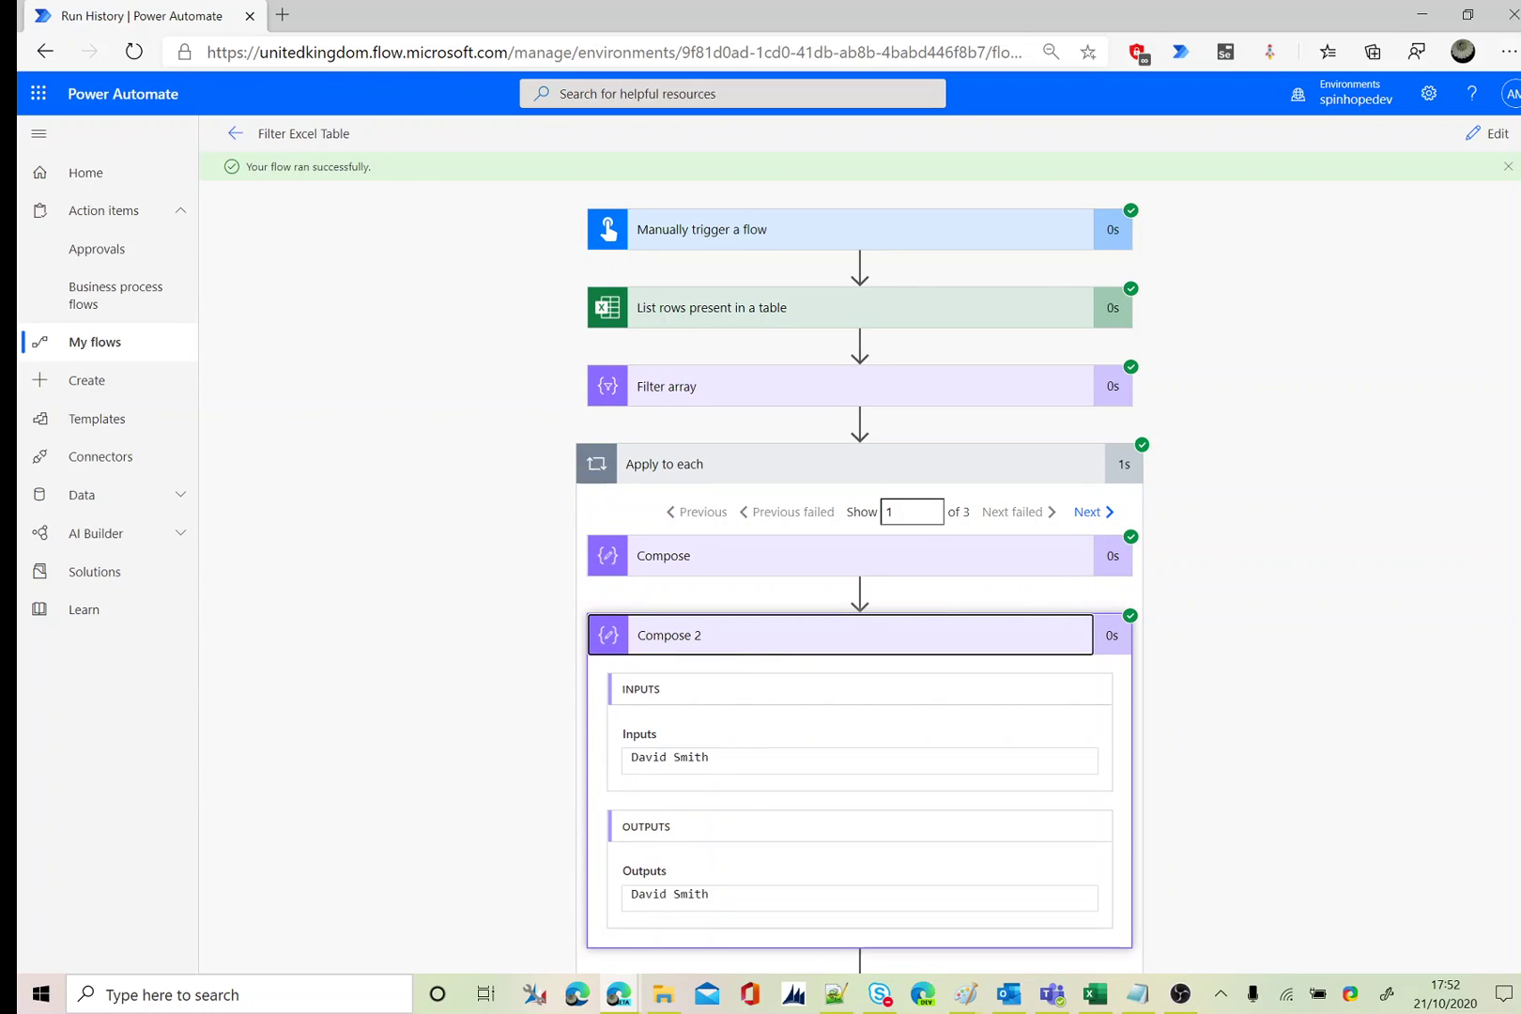
left_click(771, 638)
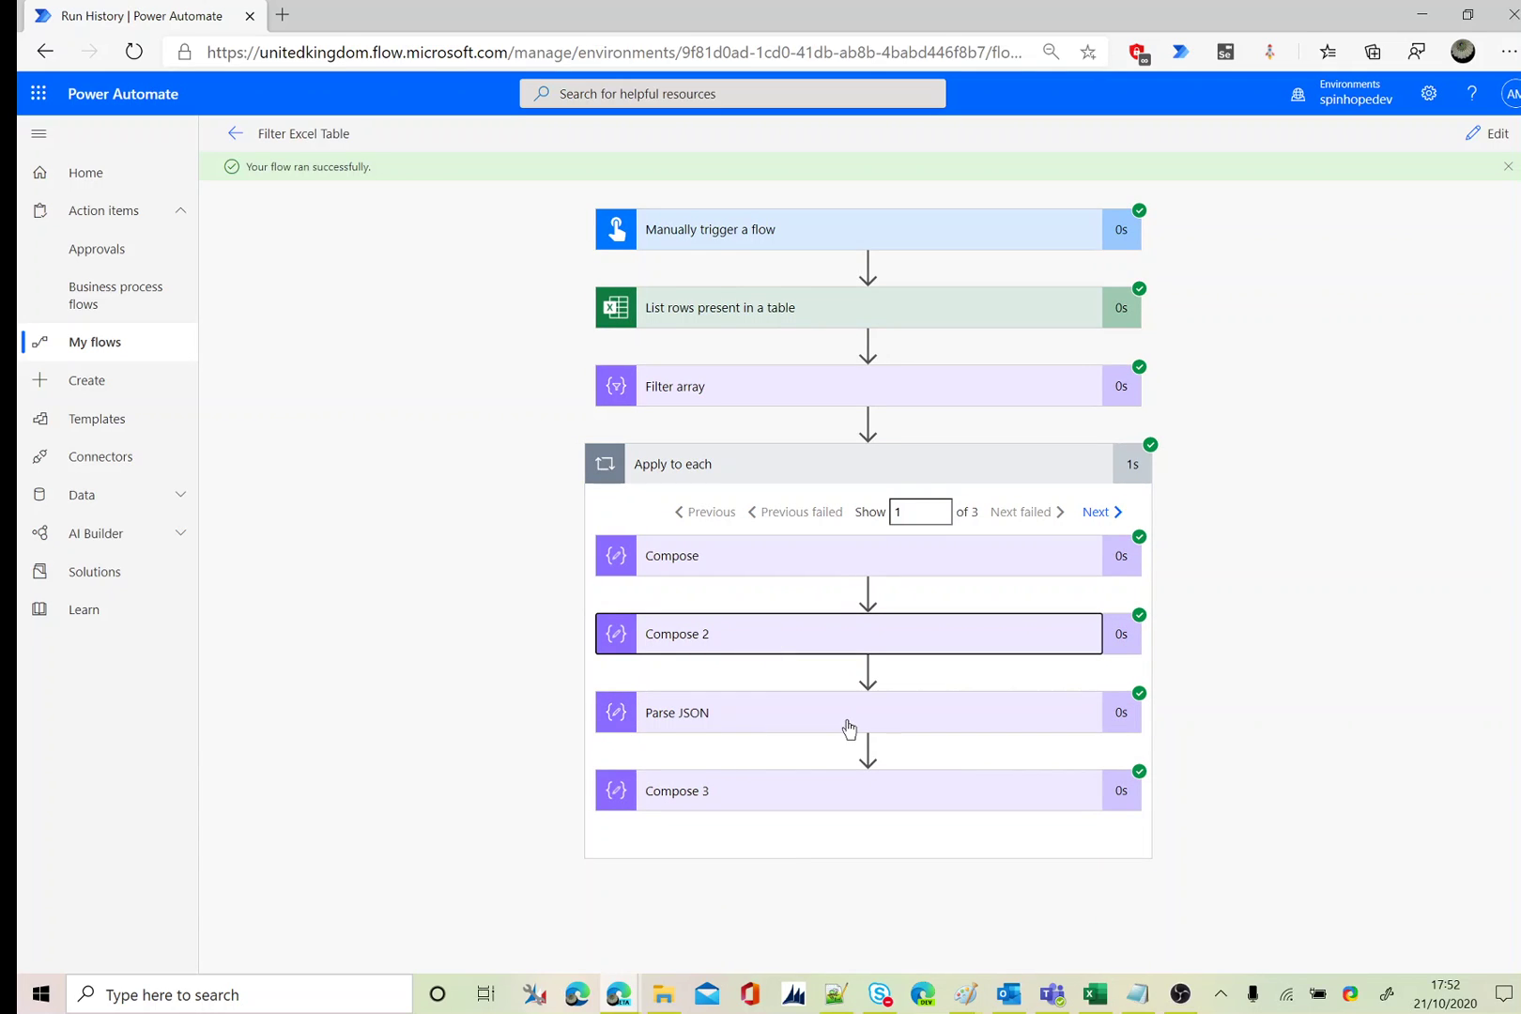
Check Parse JSON's inputs and Compose 3's name-plus-10-days result for the first iteration.
left_click(758, 721)
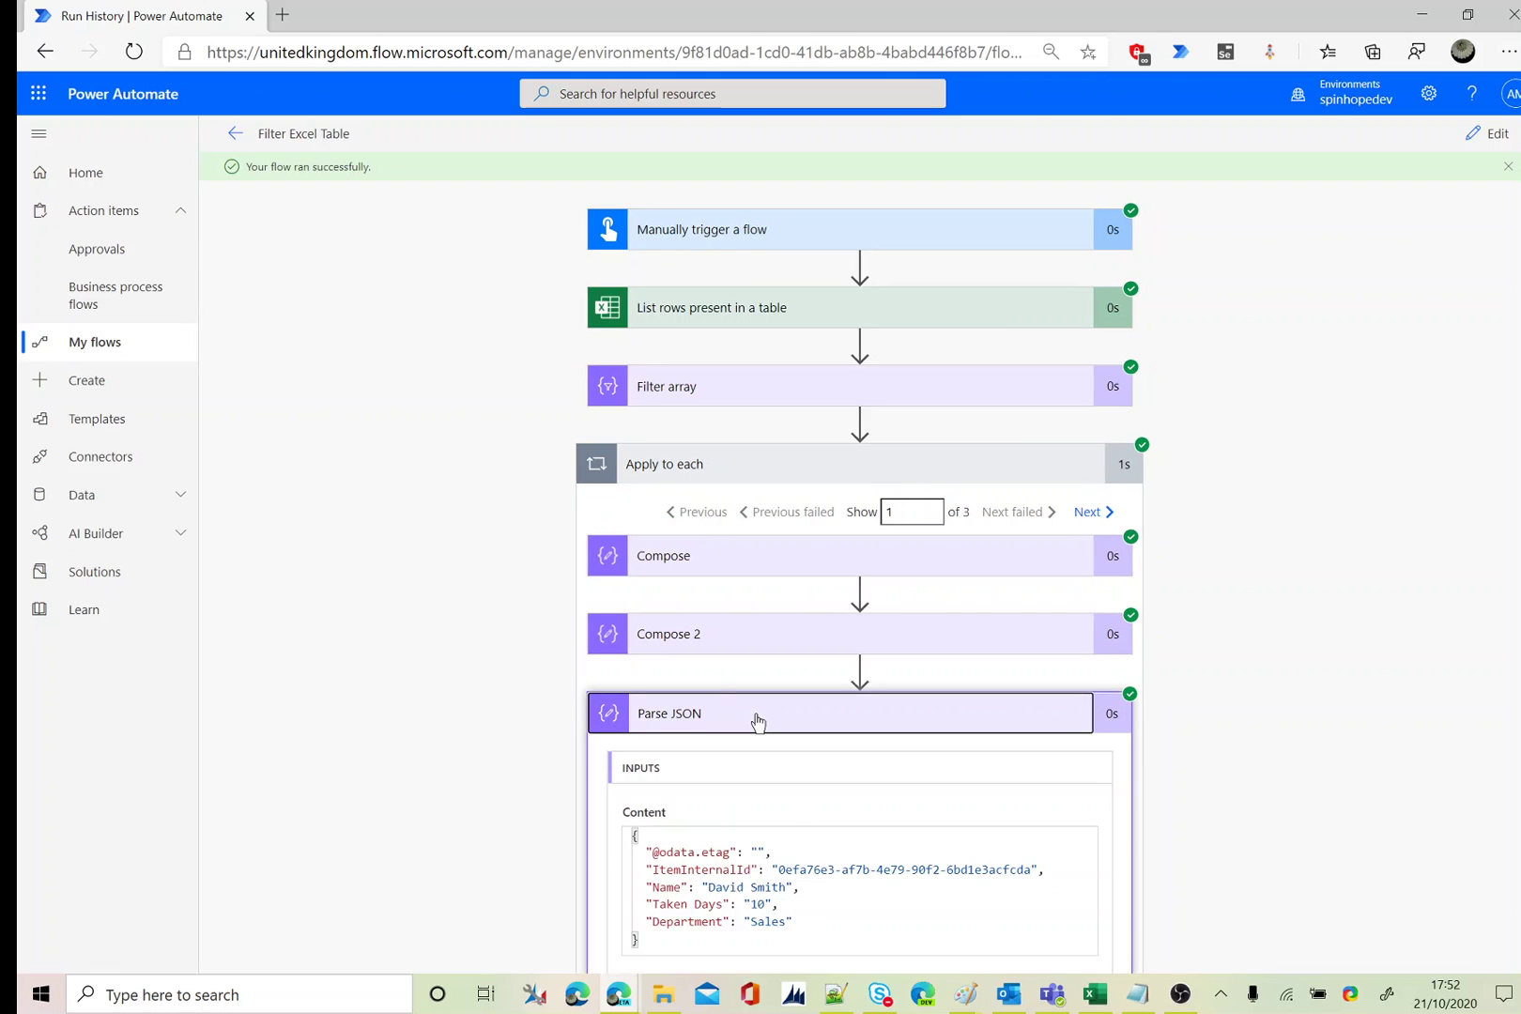
scroll(850, 803, "down", 5)
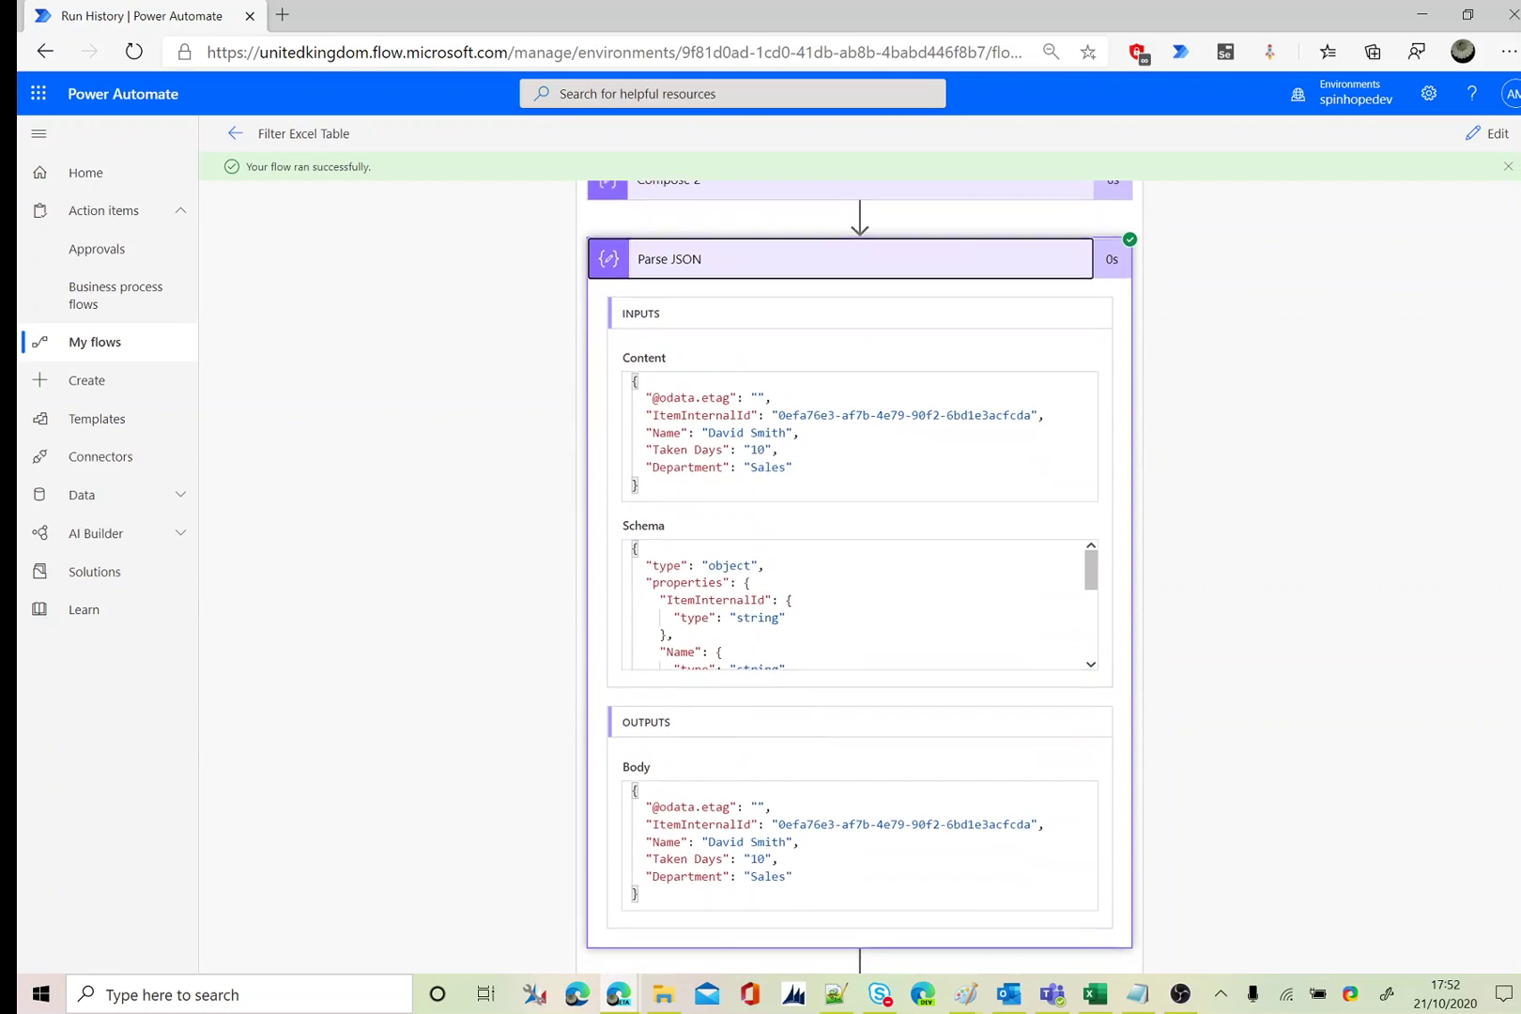
scroll(855, 601, "down", 4)
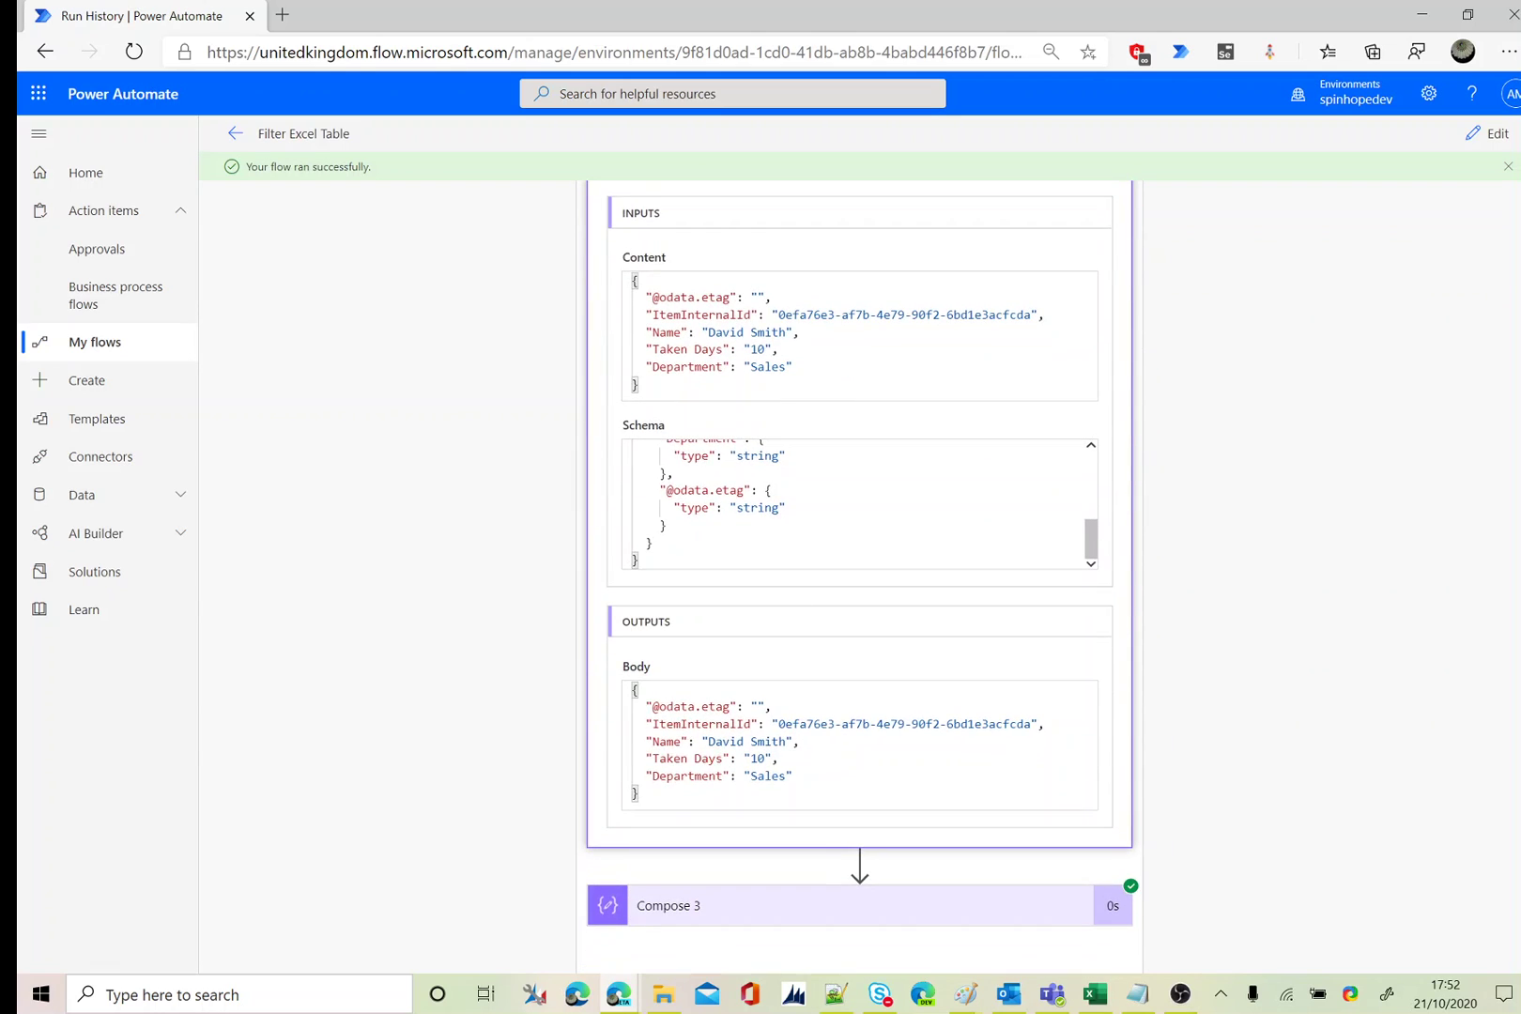
scroll(859, 577, "down", 1)
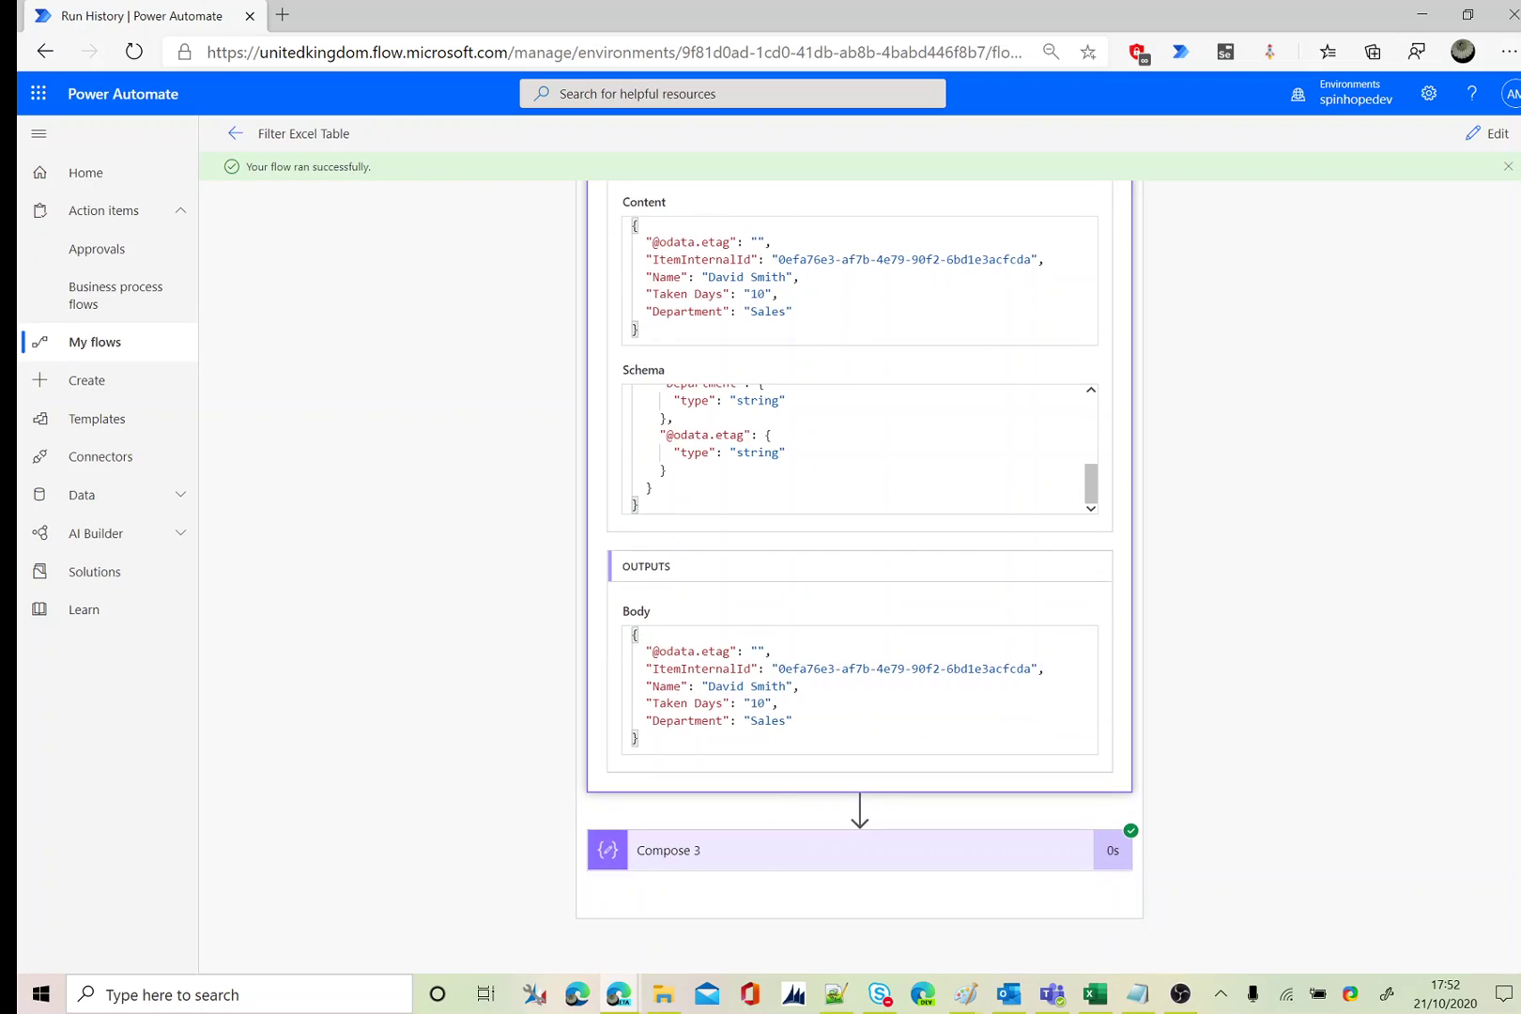
left_click(733, 847)
scroll(760, 850, "down", 2)
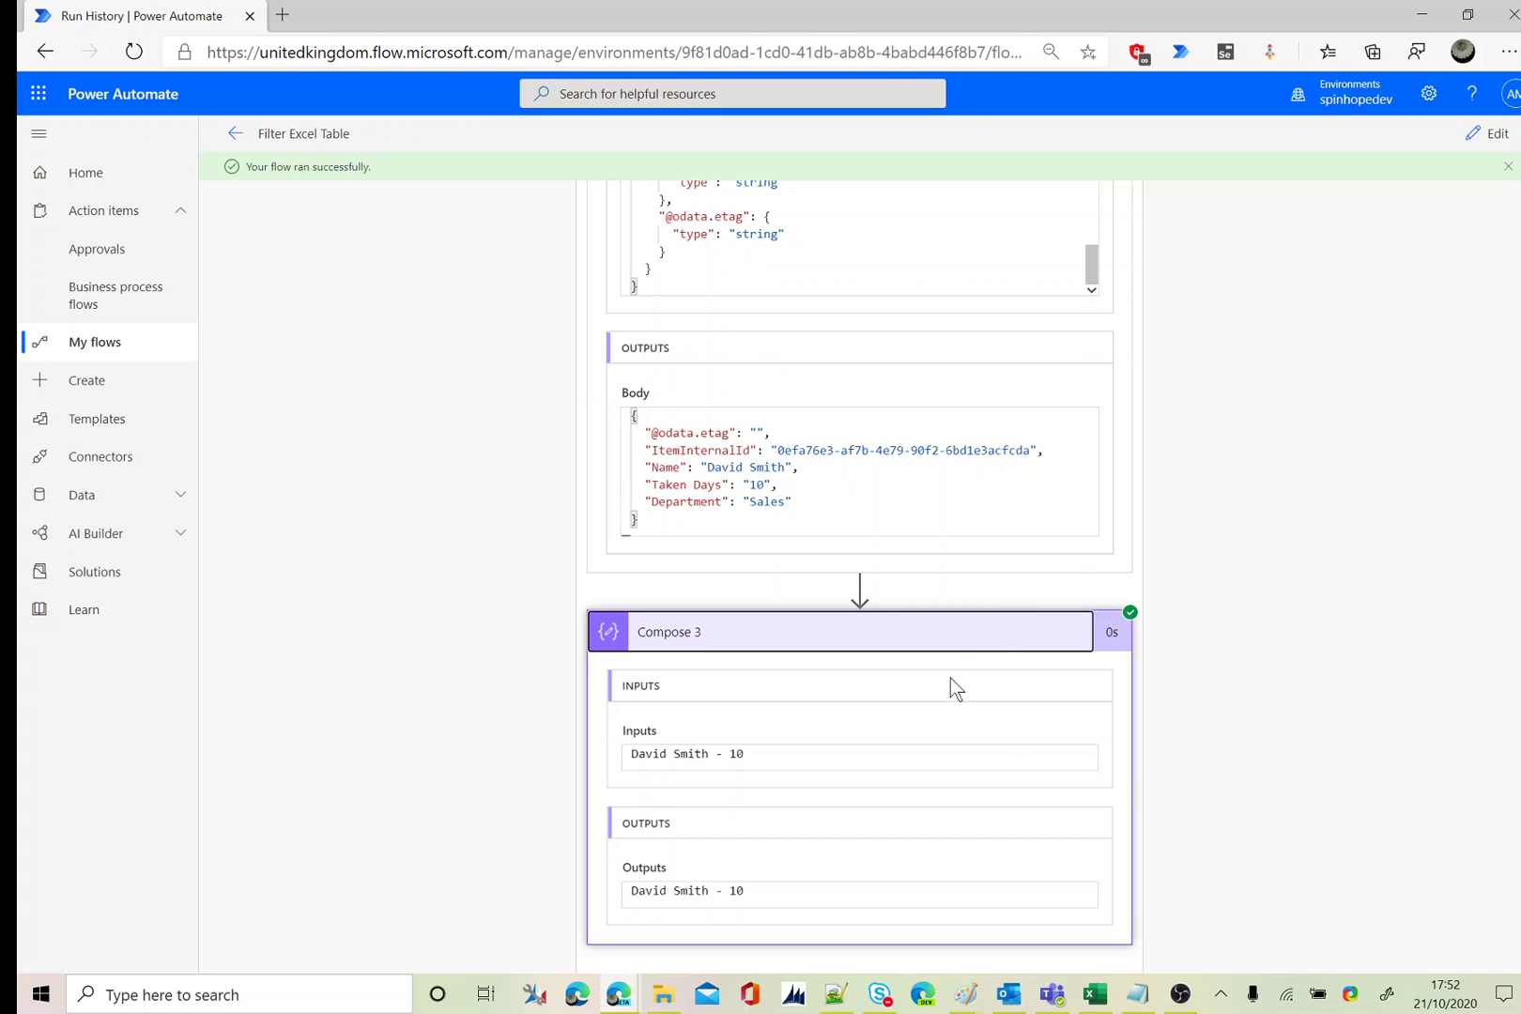
scroll(958, 657, "up", 6)
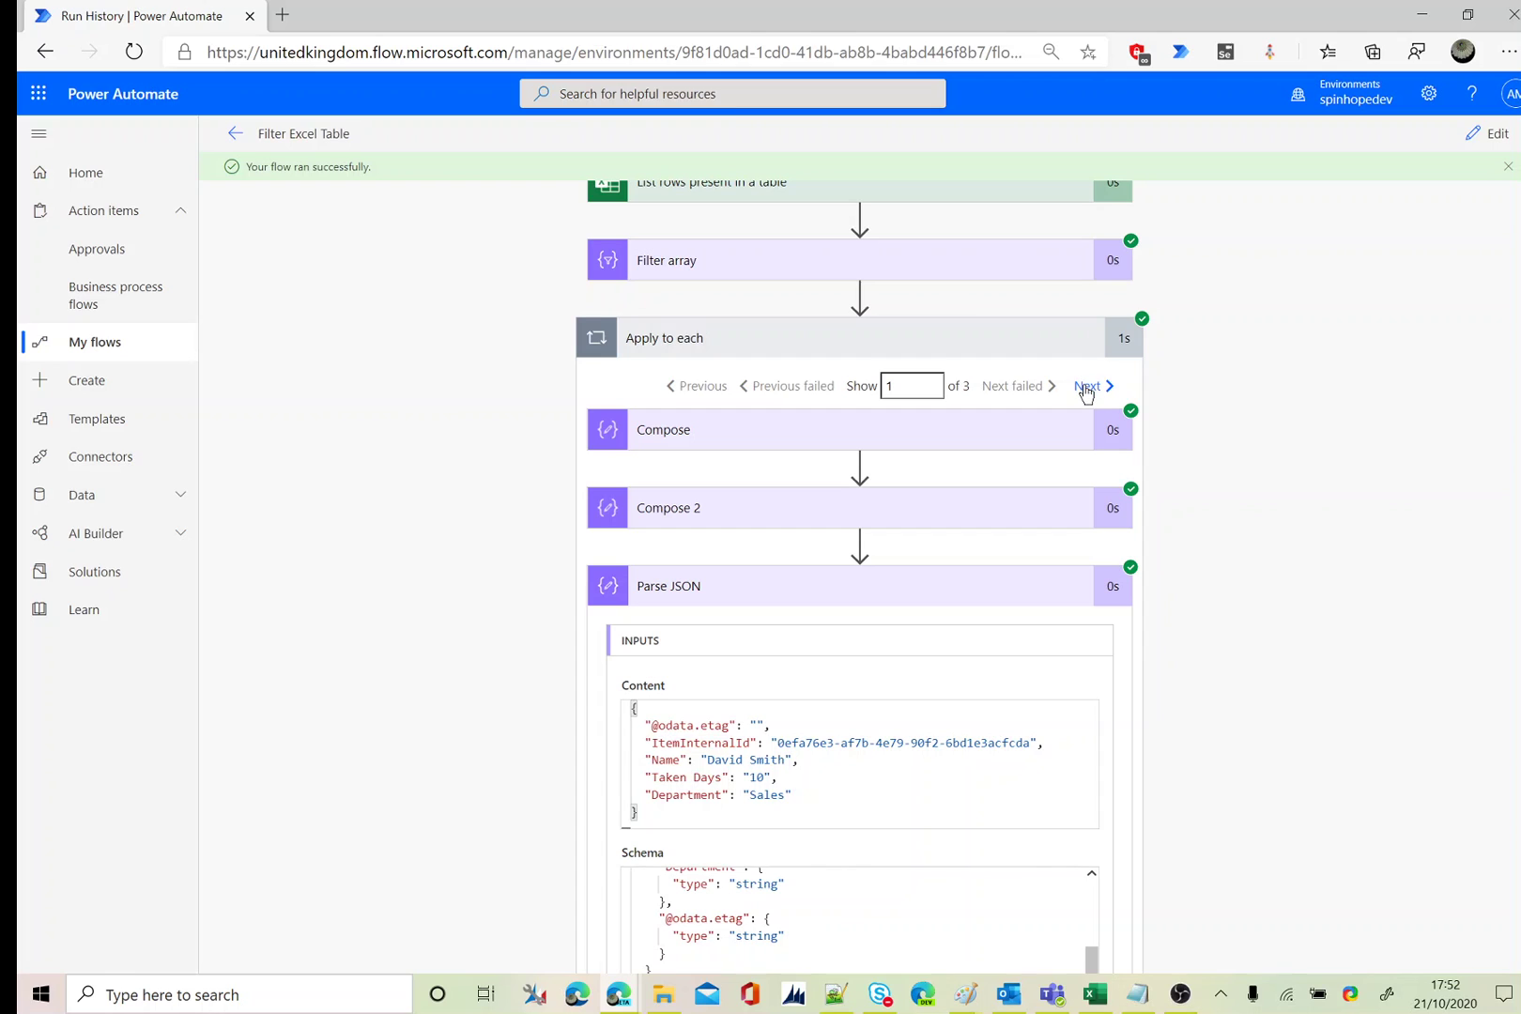
Step through the next loop iterations, check Compose 2's employee name, then reopen the editor.
left_click(1086, 390)
scroll(1253, 533, "down", 3)
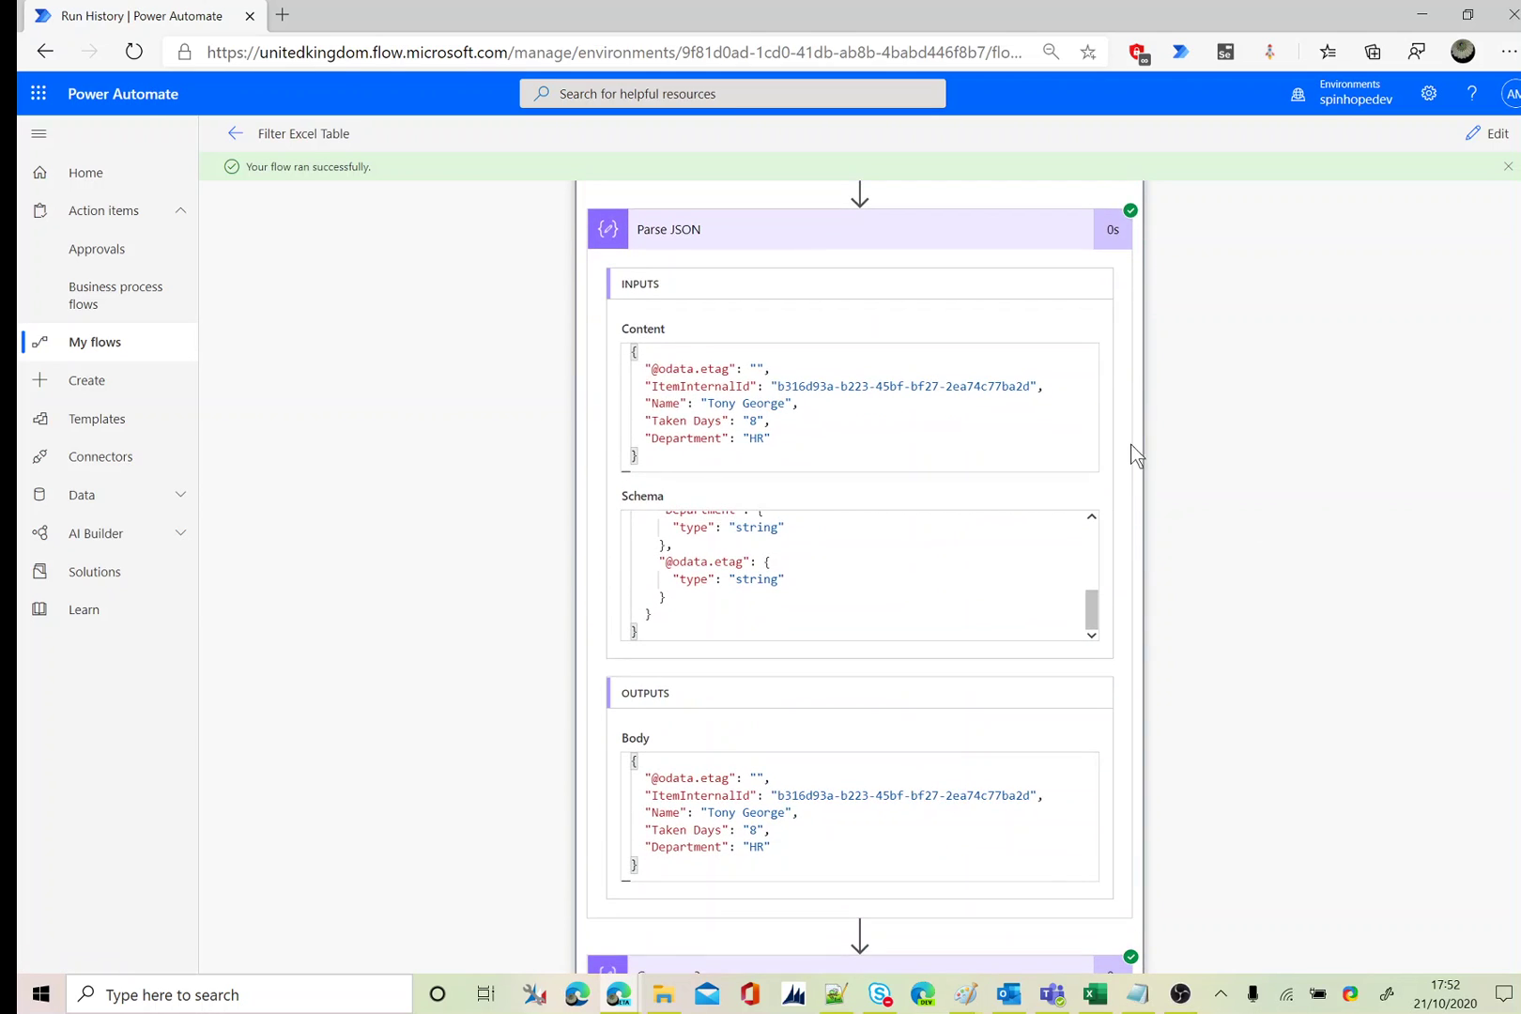
scroll(1135, 455, "down", 4)
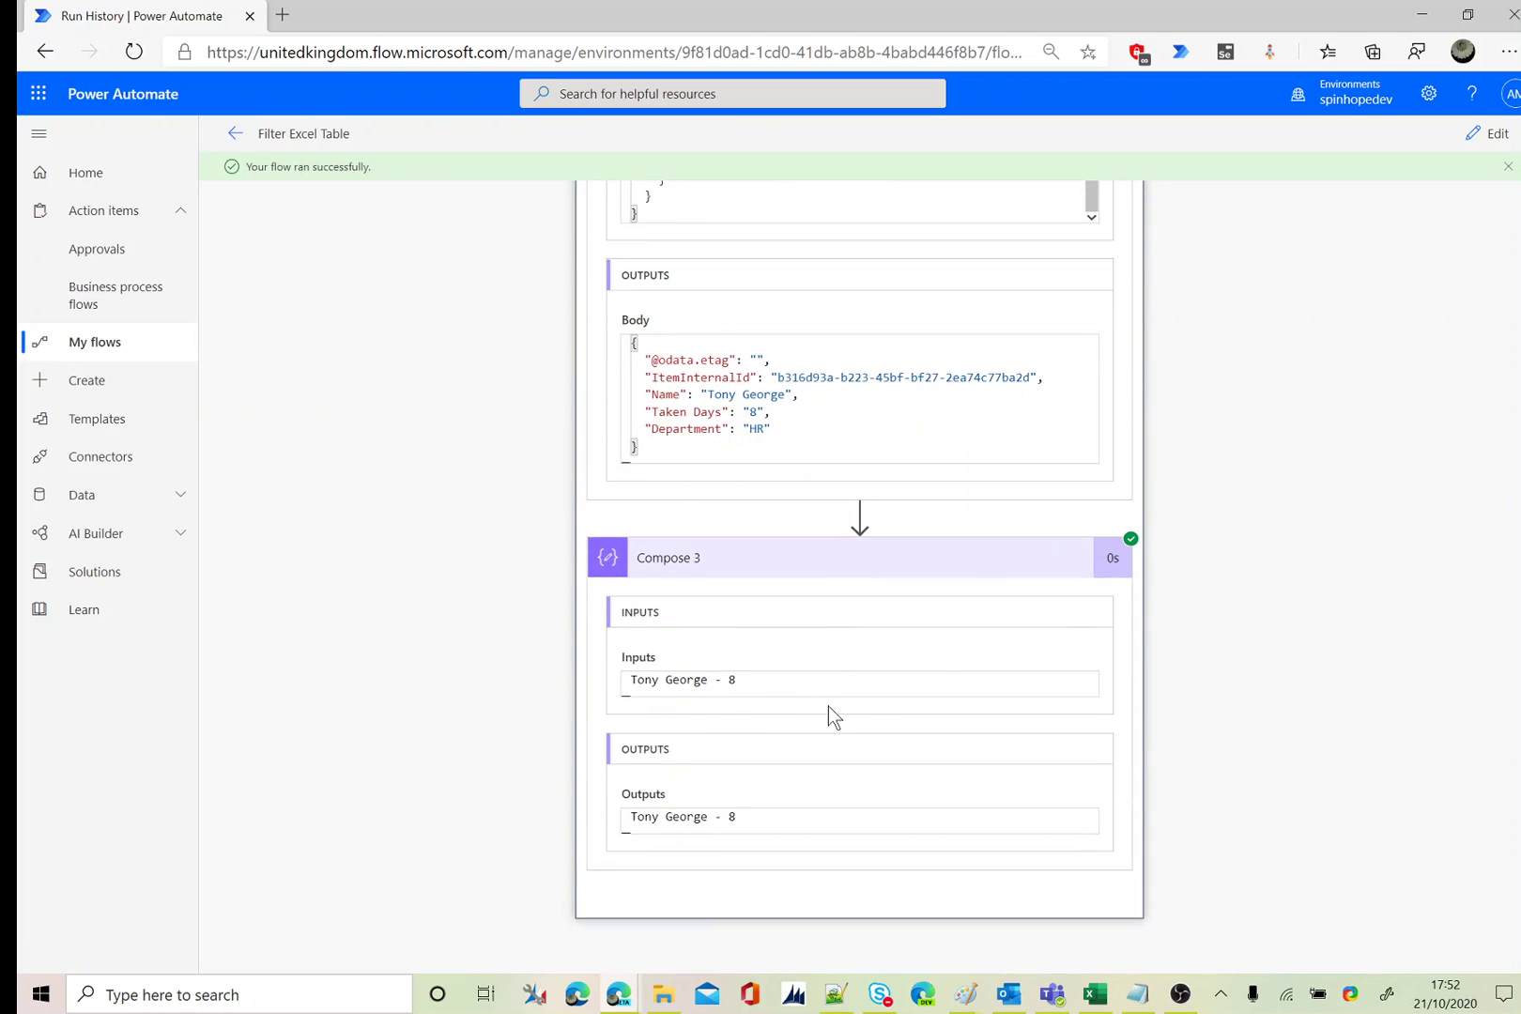
scroll(869, 722, "up", 8)
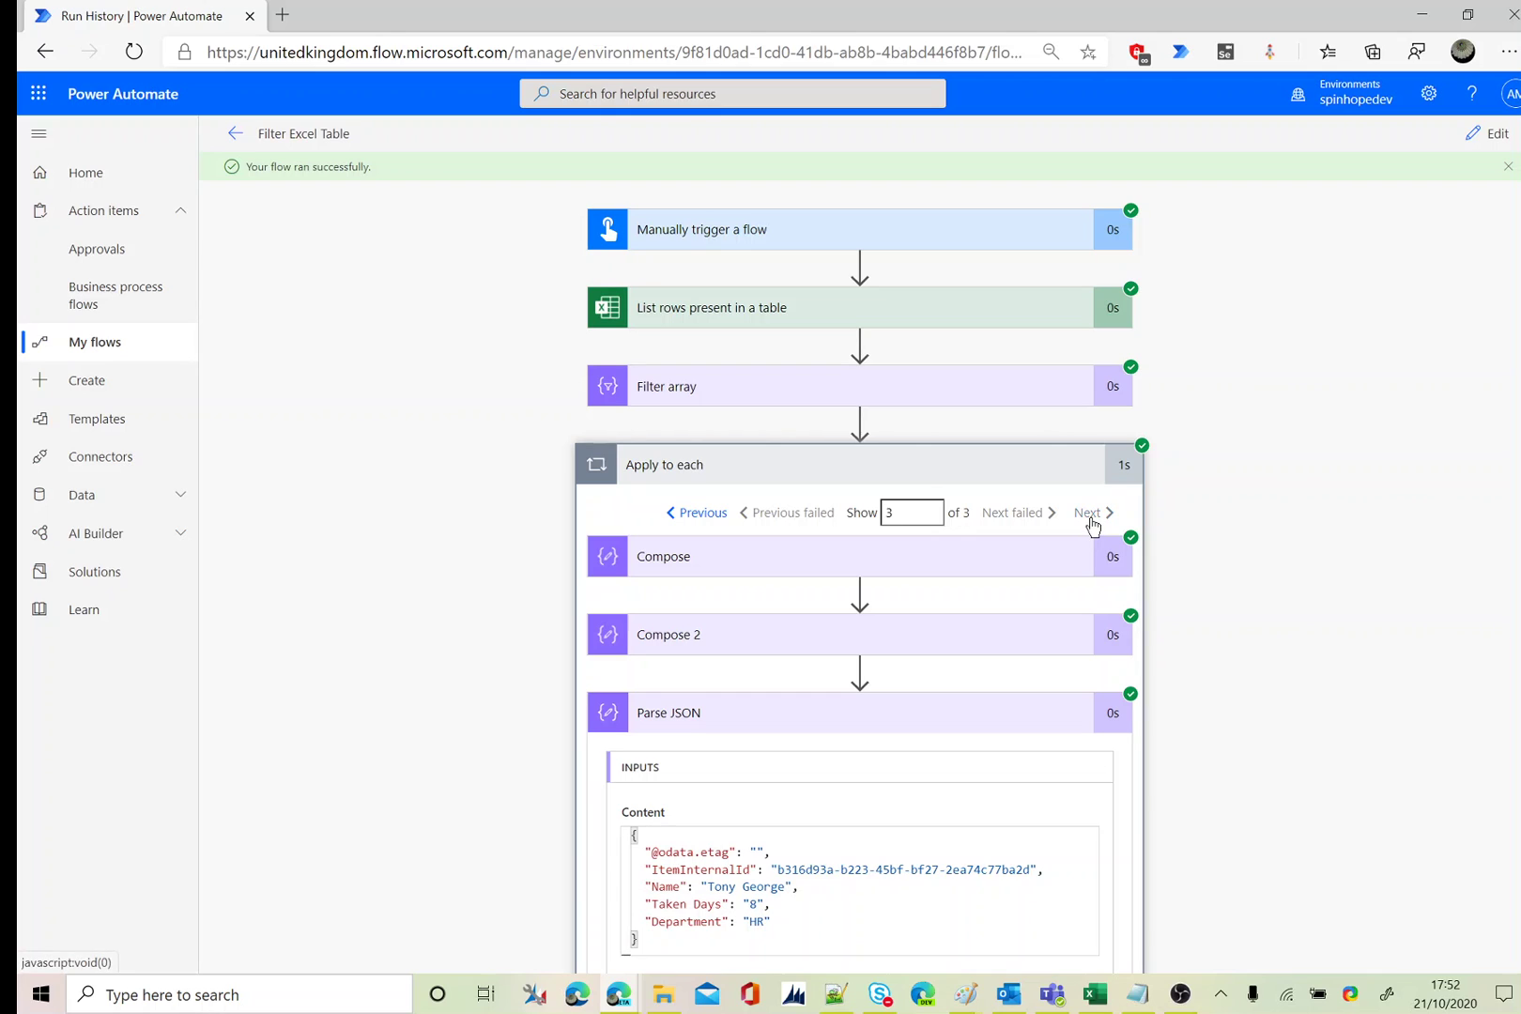
scroll(1284, 652, "down", 5)
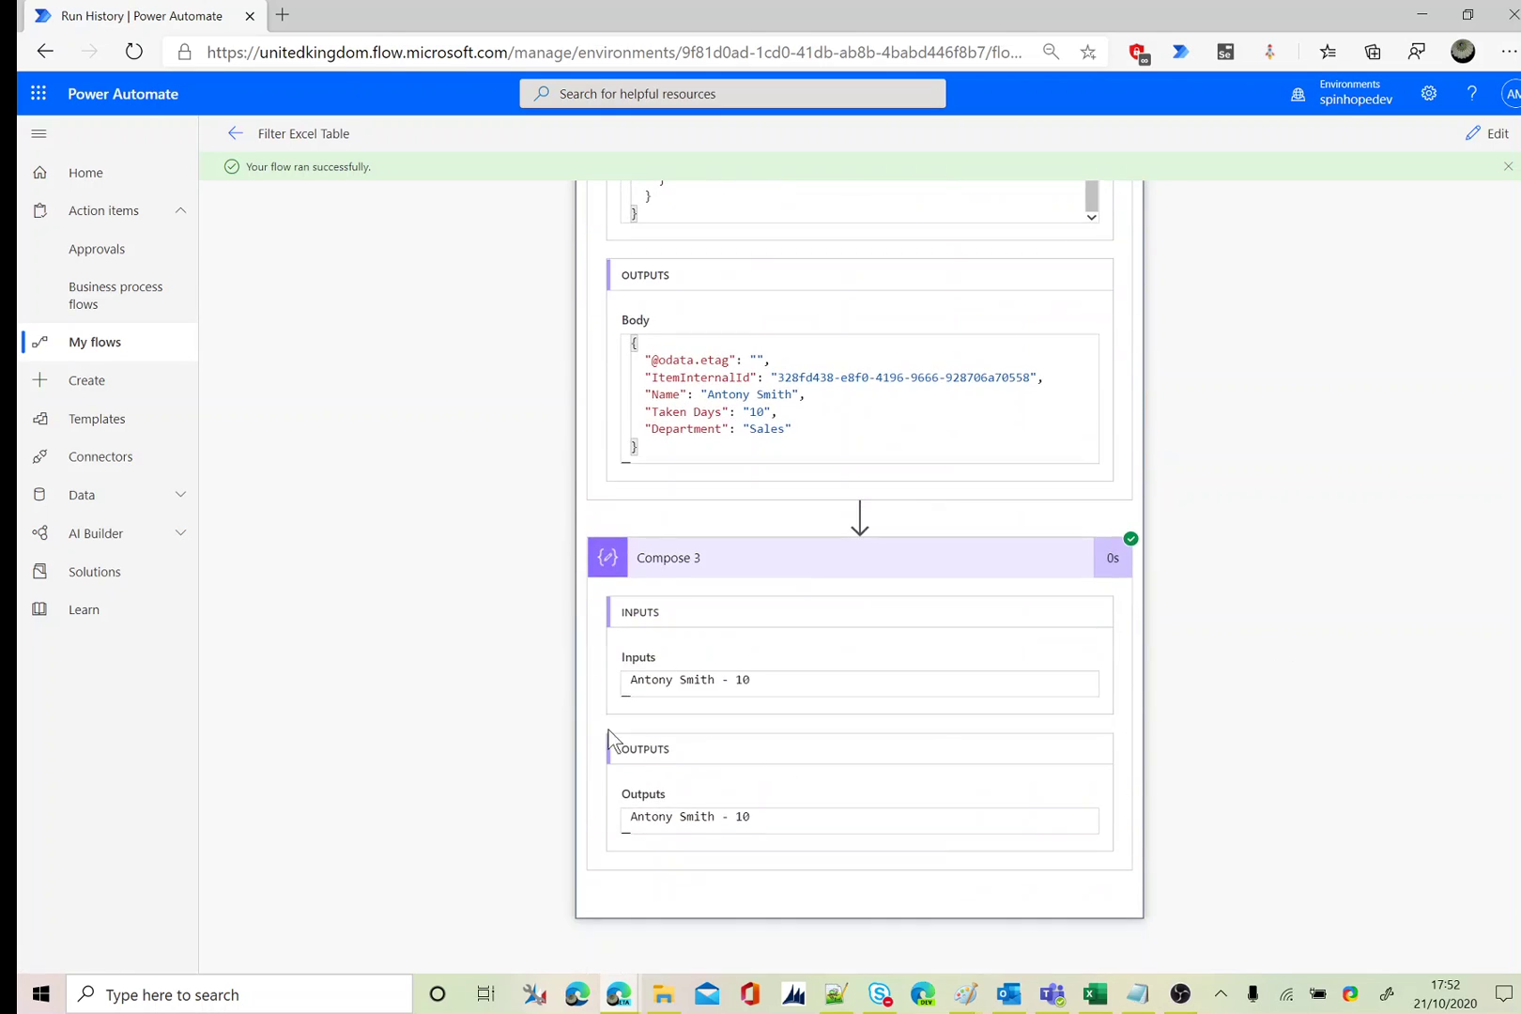
scroll(744, 695, "up", 10)
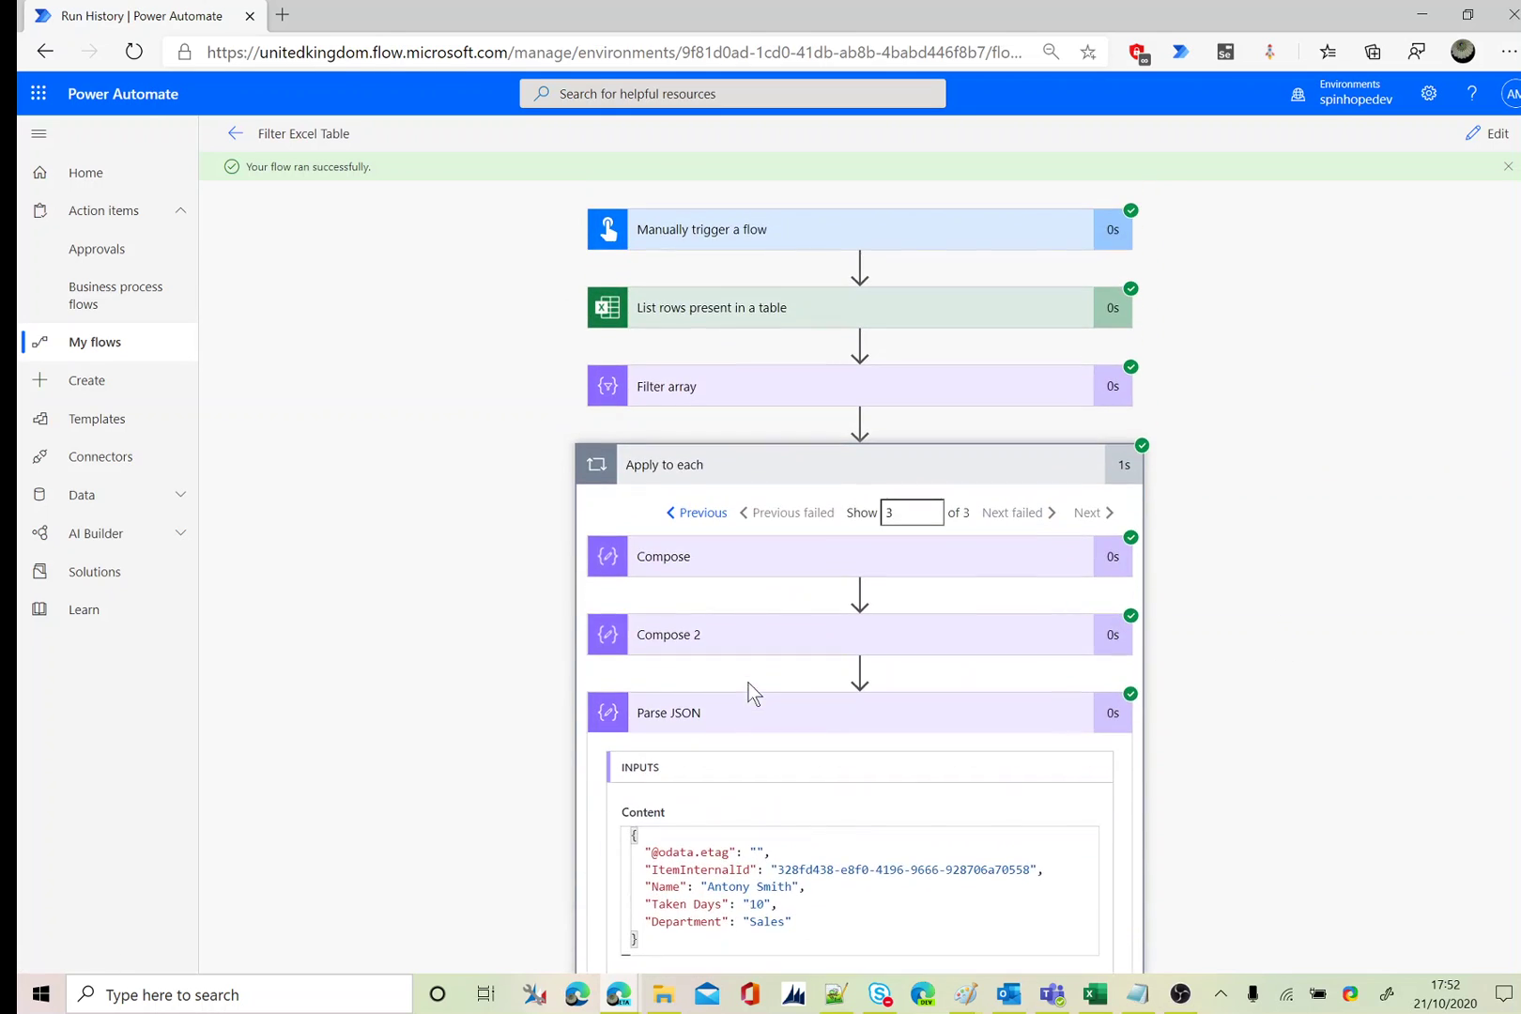
left_click(739, 637)
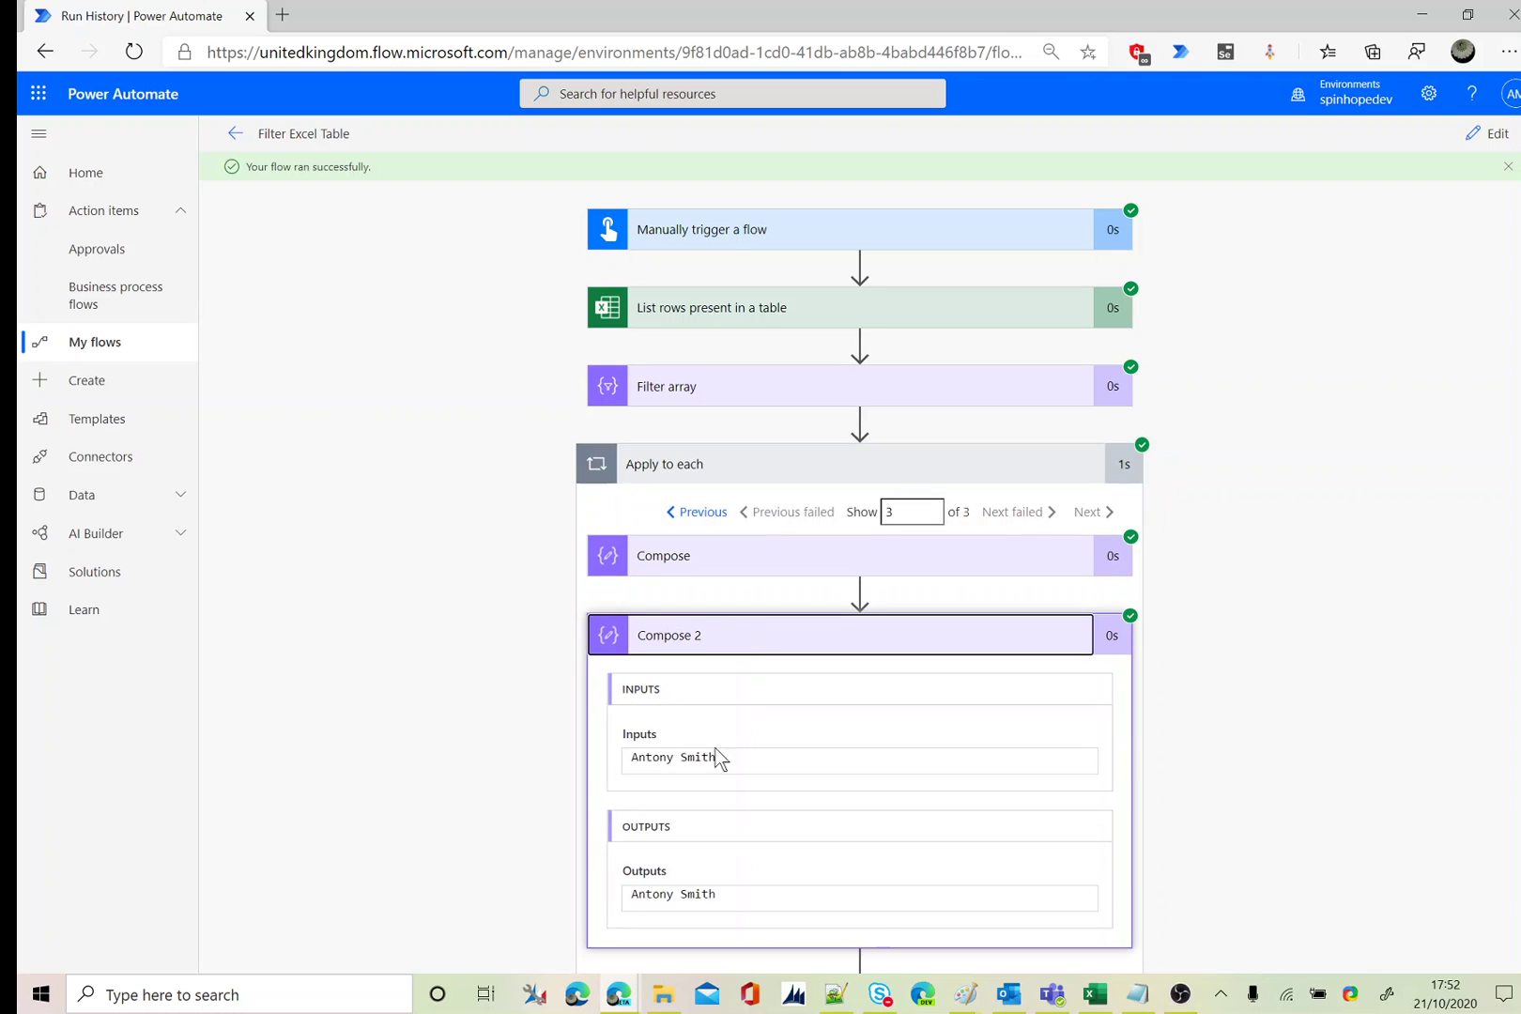
left_click_drag(717, 757, 538, 767)
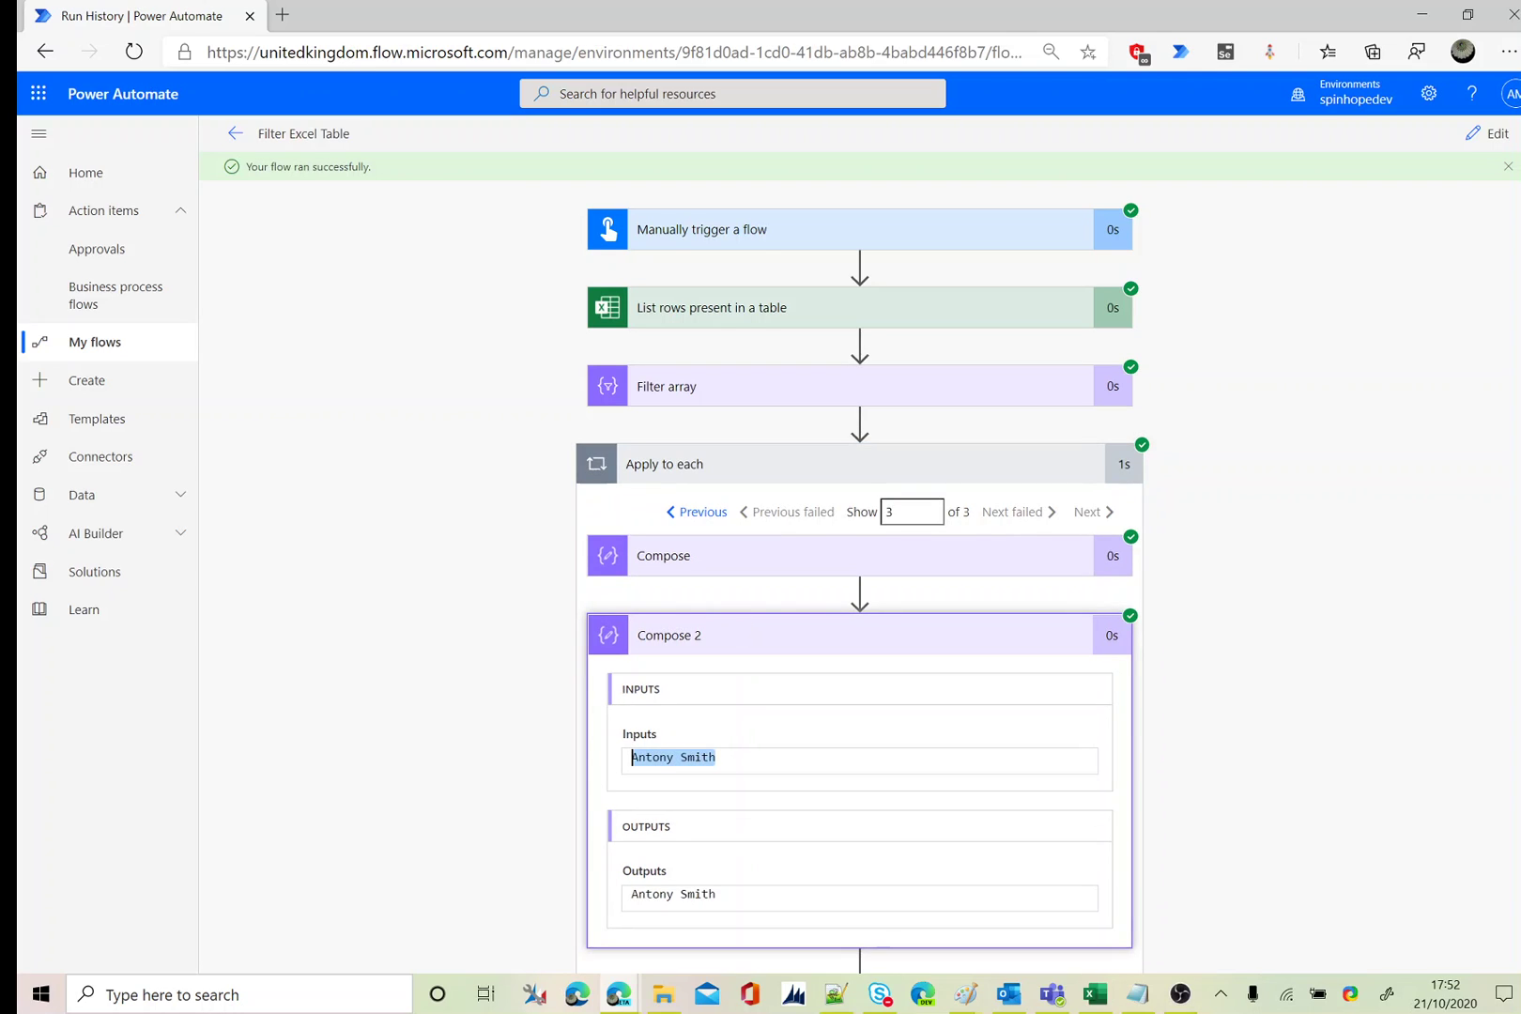
left_click(1479, 139)
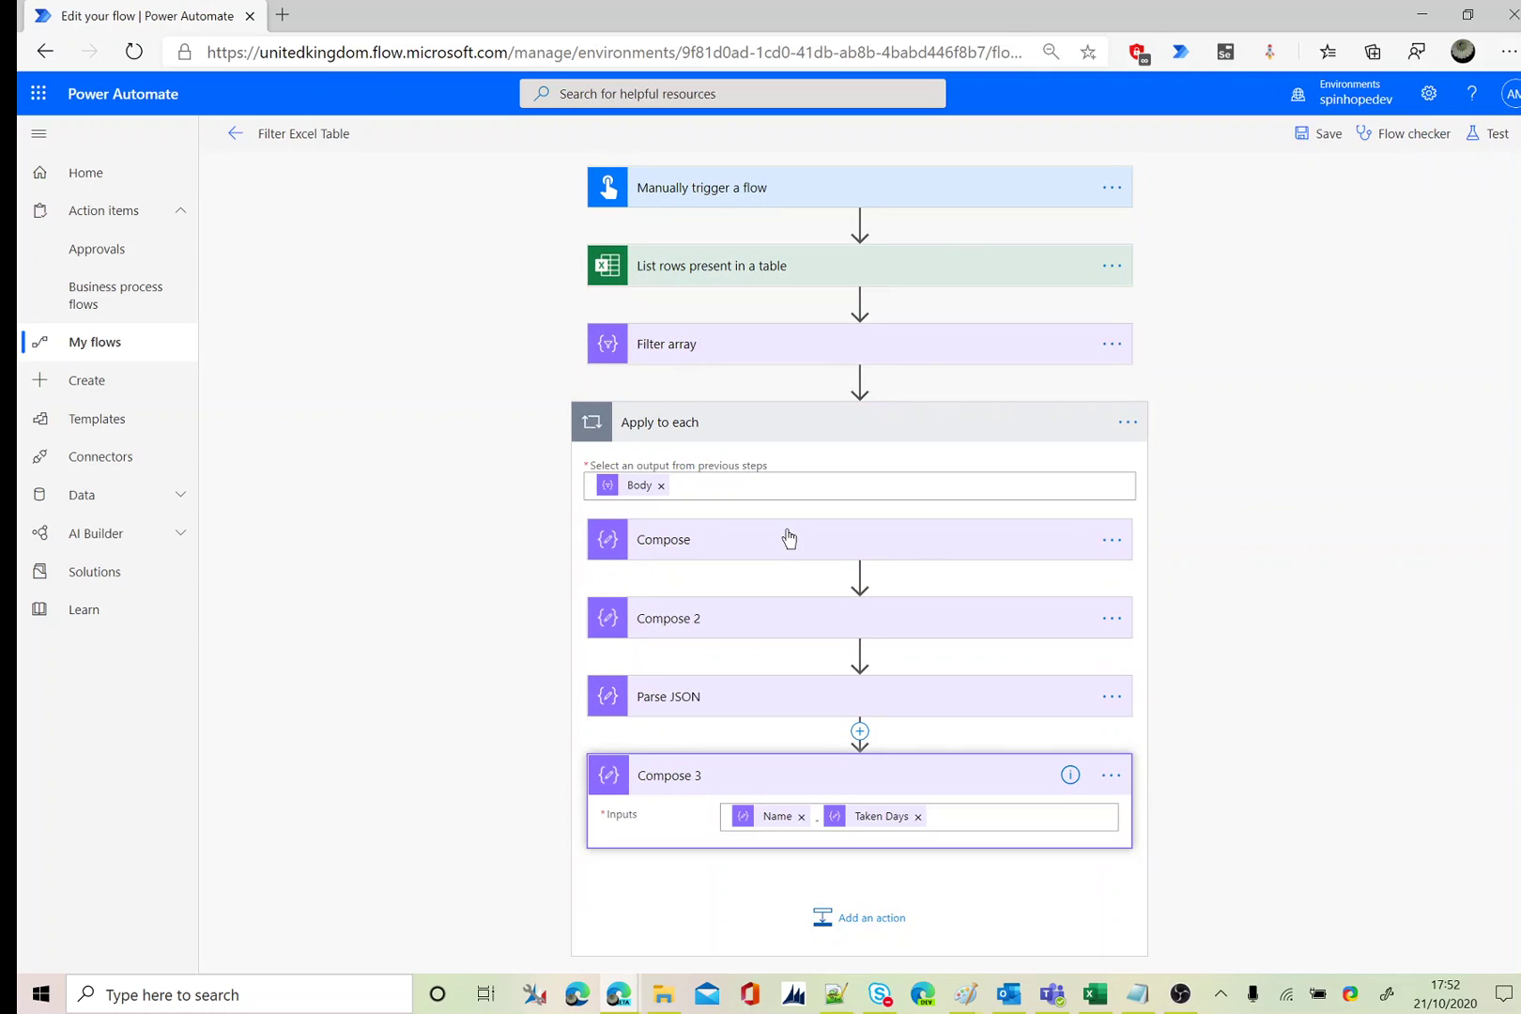
Expand List rows (Holidays.xlsx, advanced options), the greater-than-5 filter, Parse JSON and Compose 2 for review.
left_click(731, 278)
left_click(708, 445)
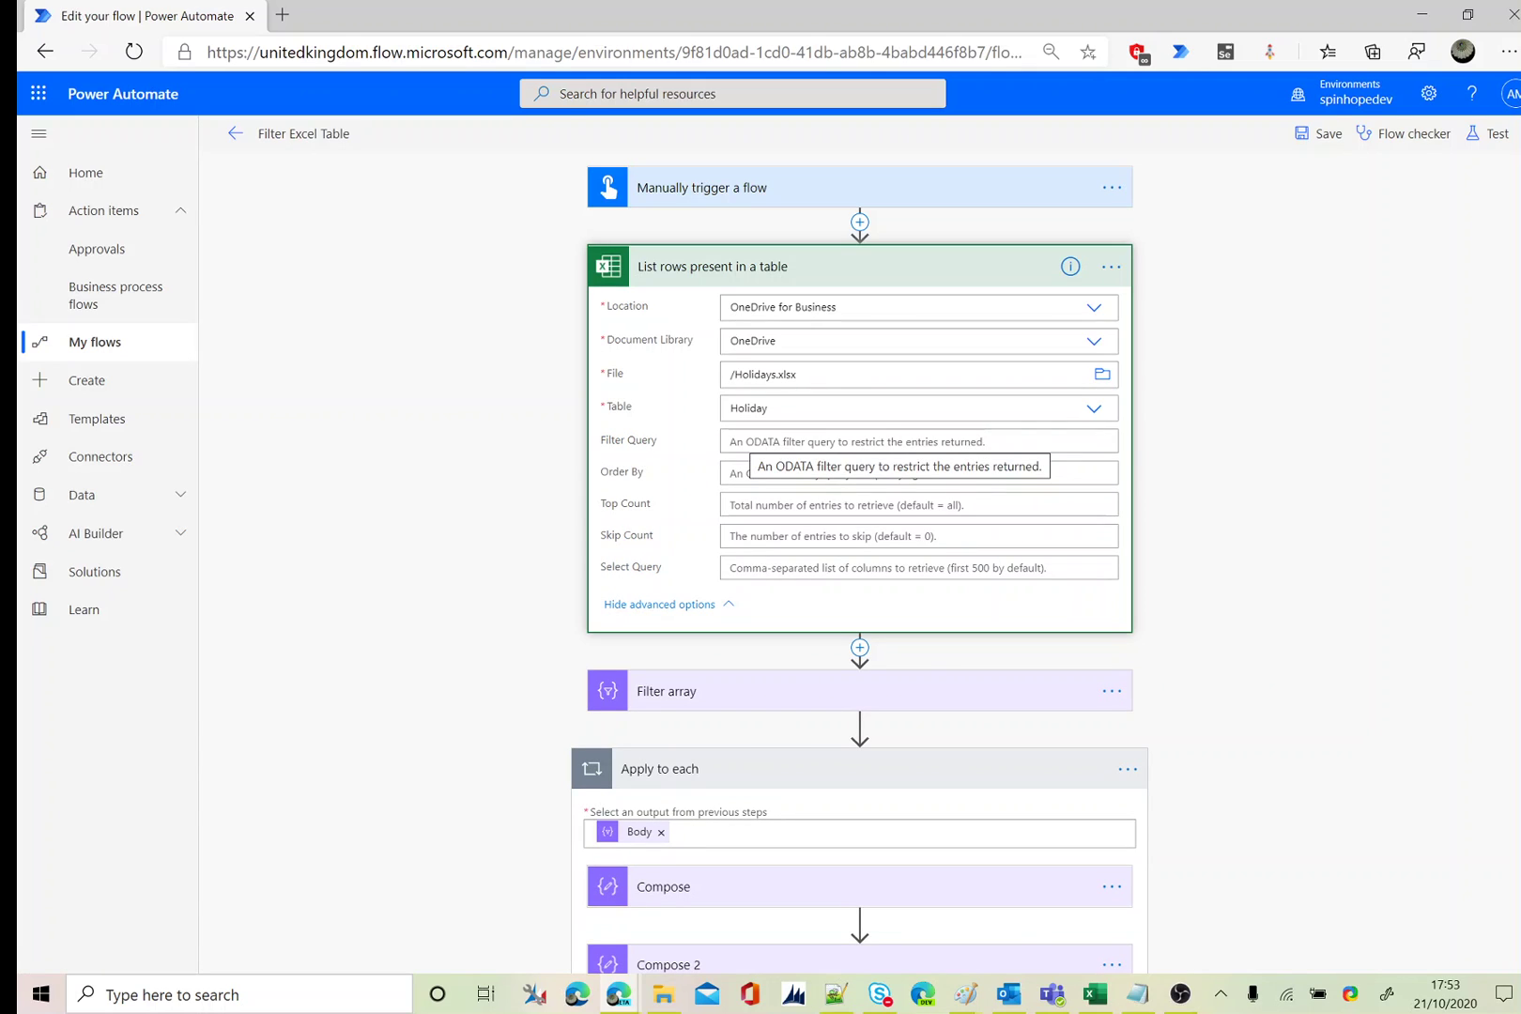
left_click(756, 702)
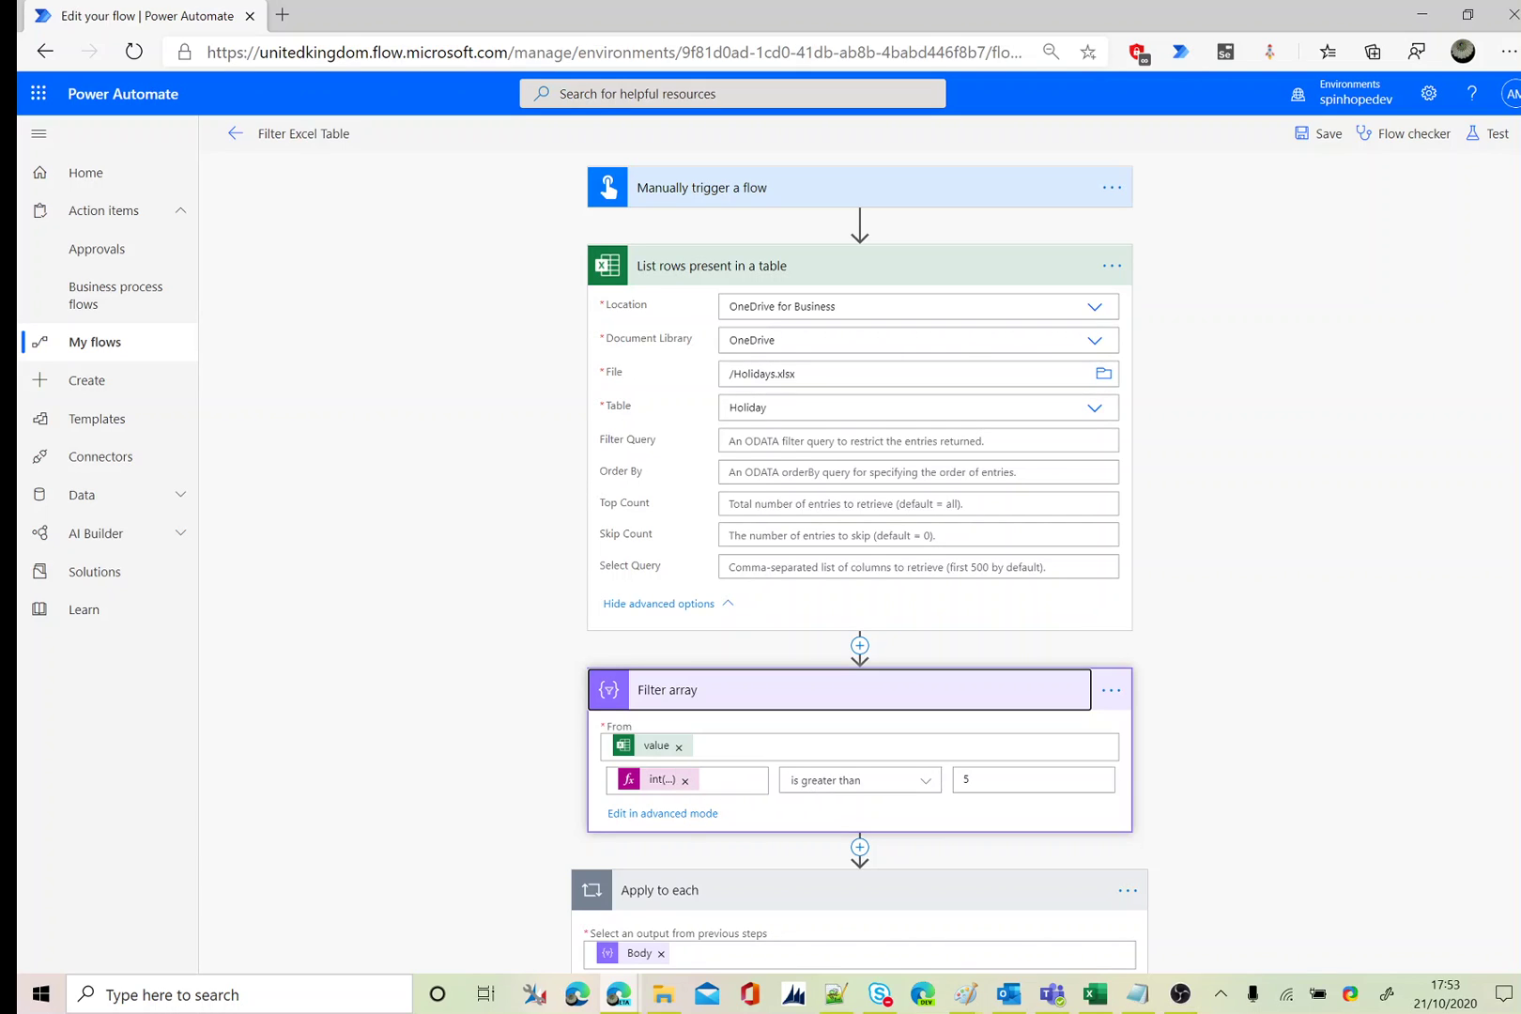
scroll(1225, 697, "down", 5)
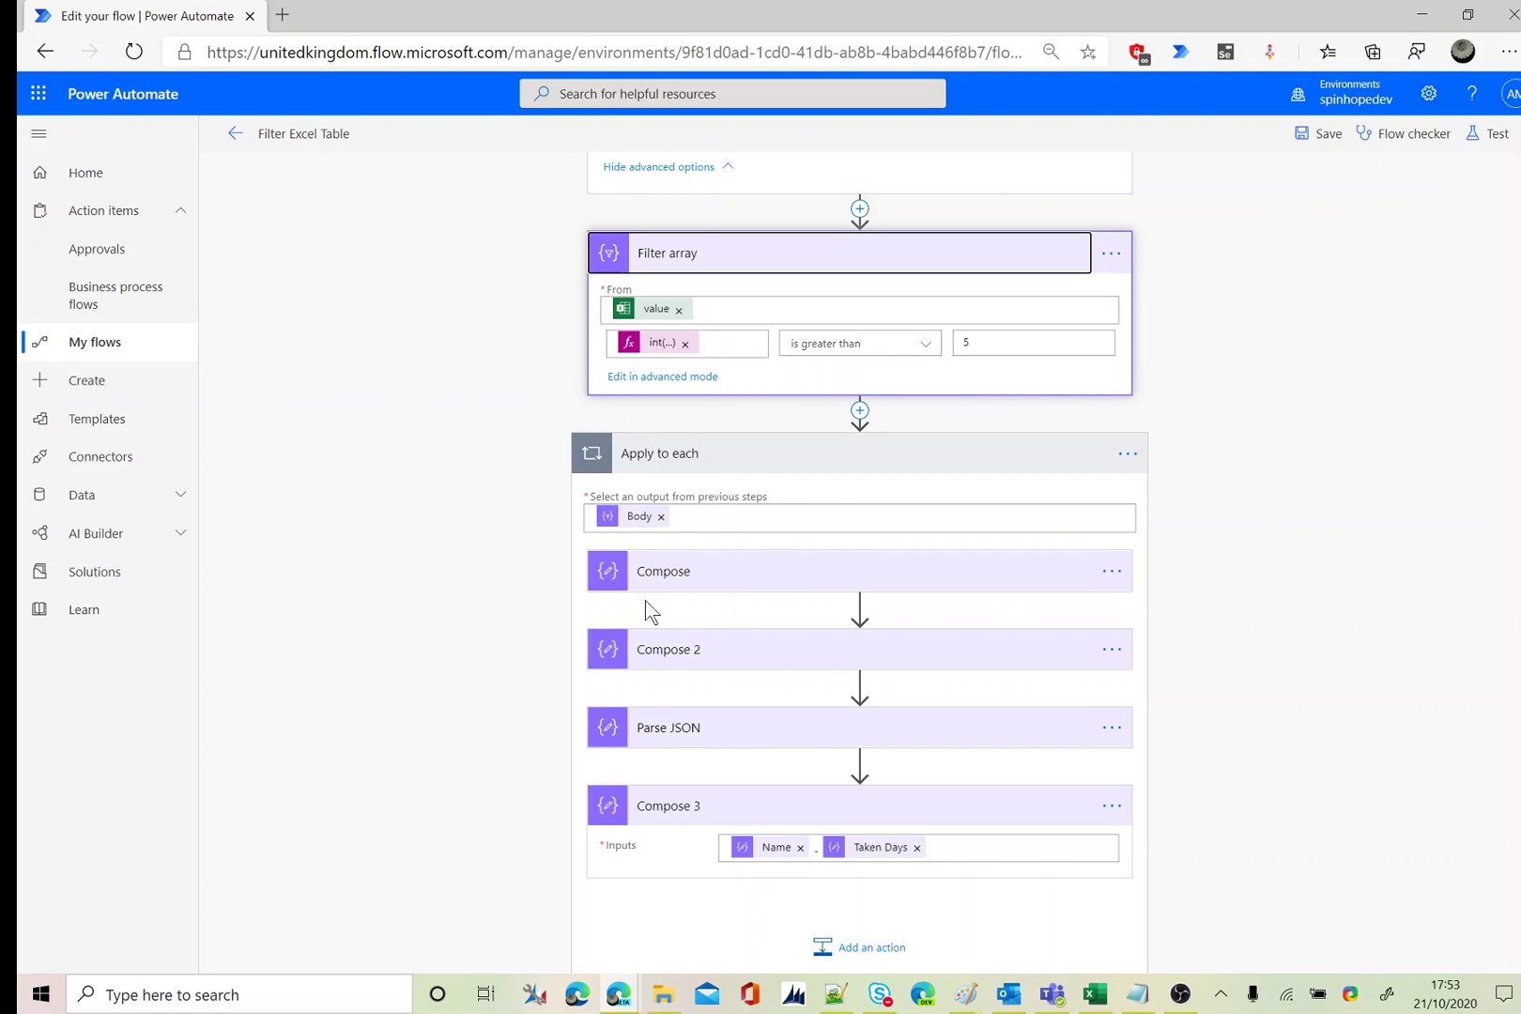
left_click(741, 728)
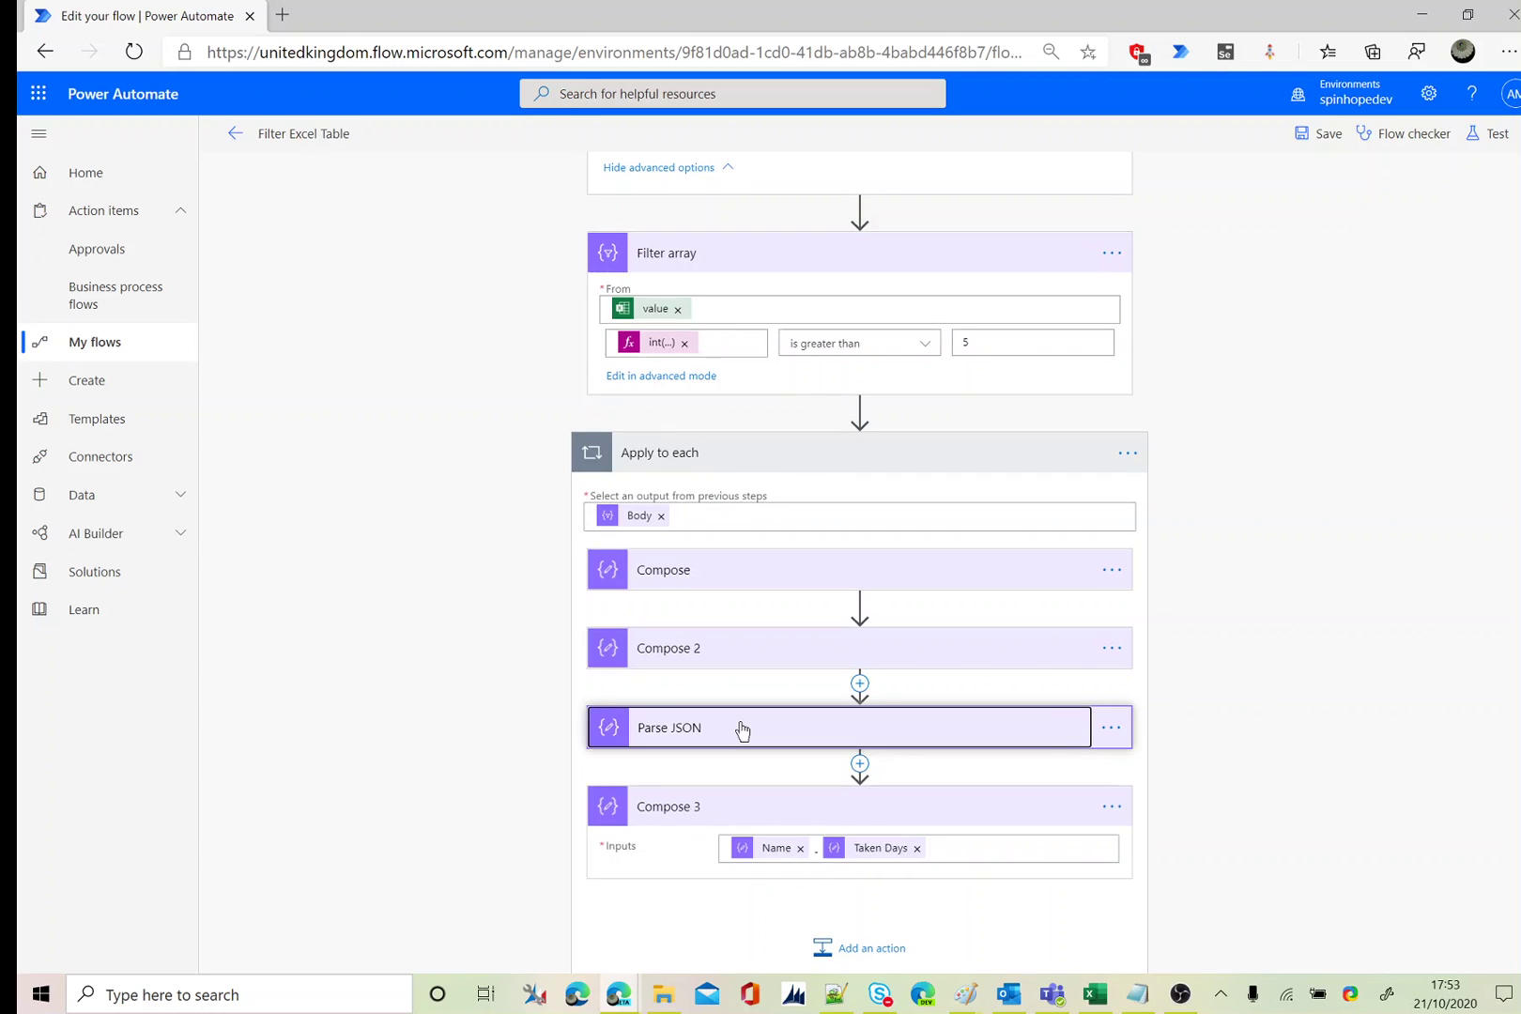
scroll(763, 752, "down", 2)
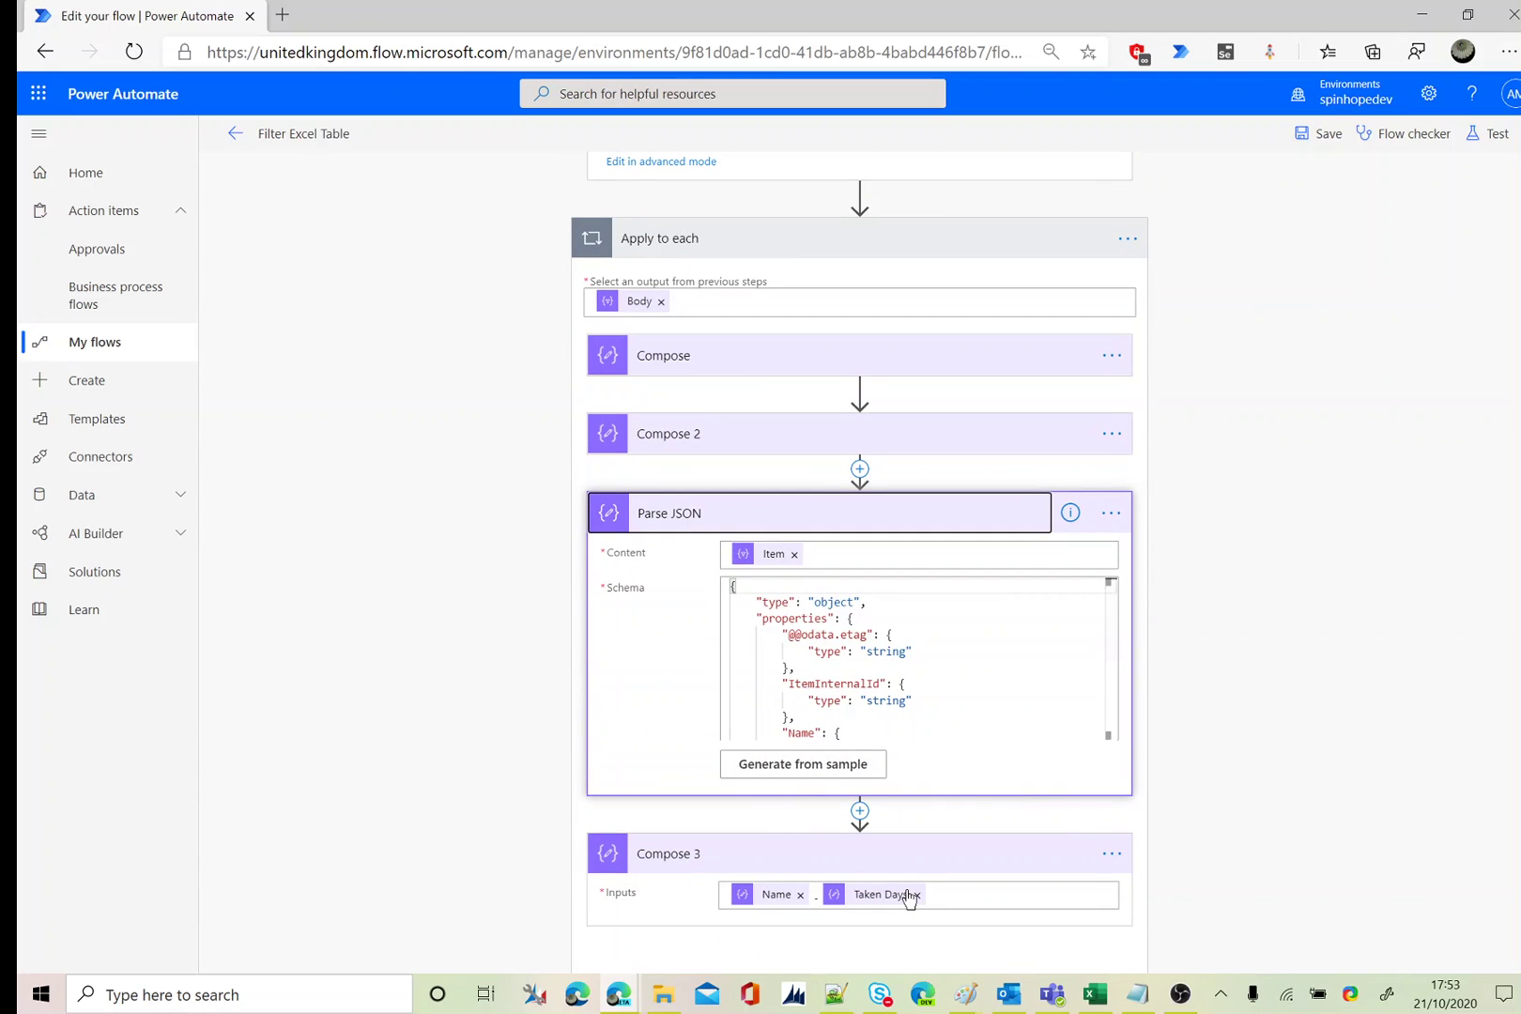
left_click(763, 447)
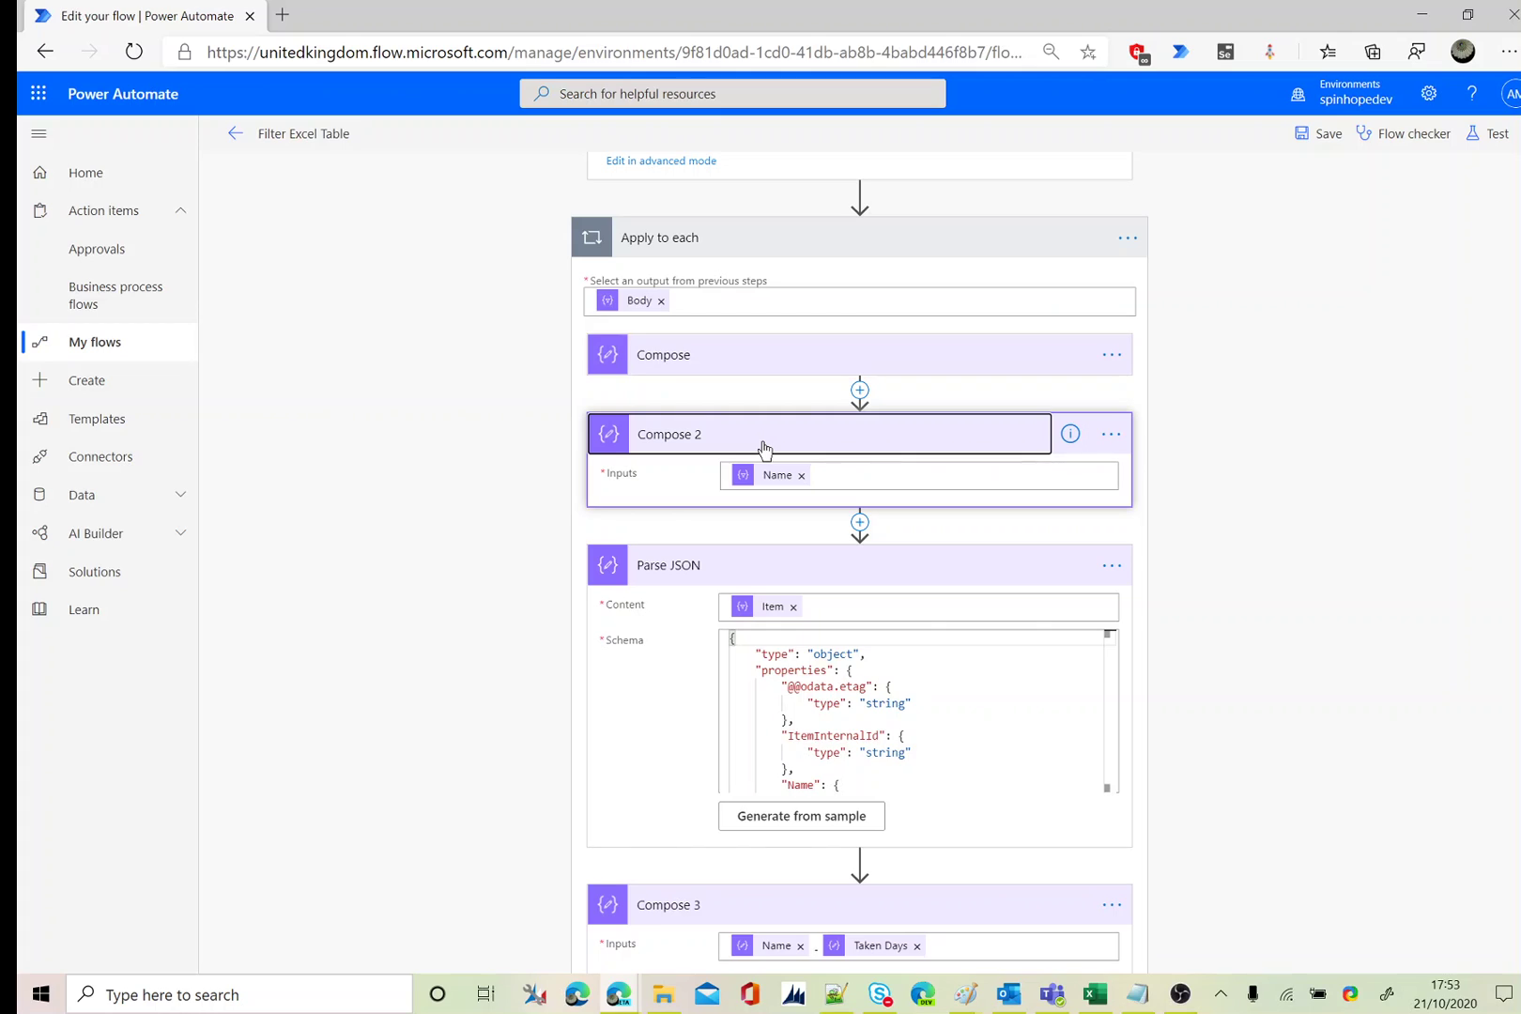
left_click(1110, 435)
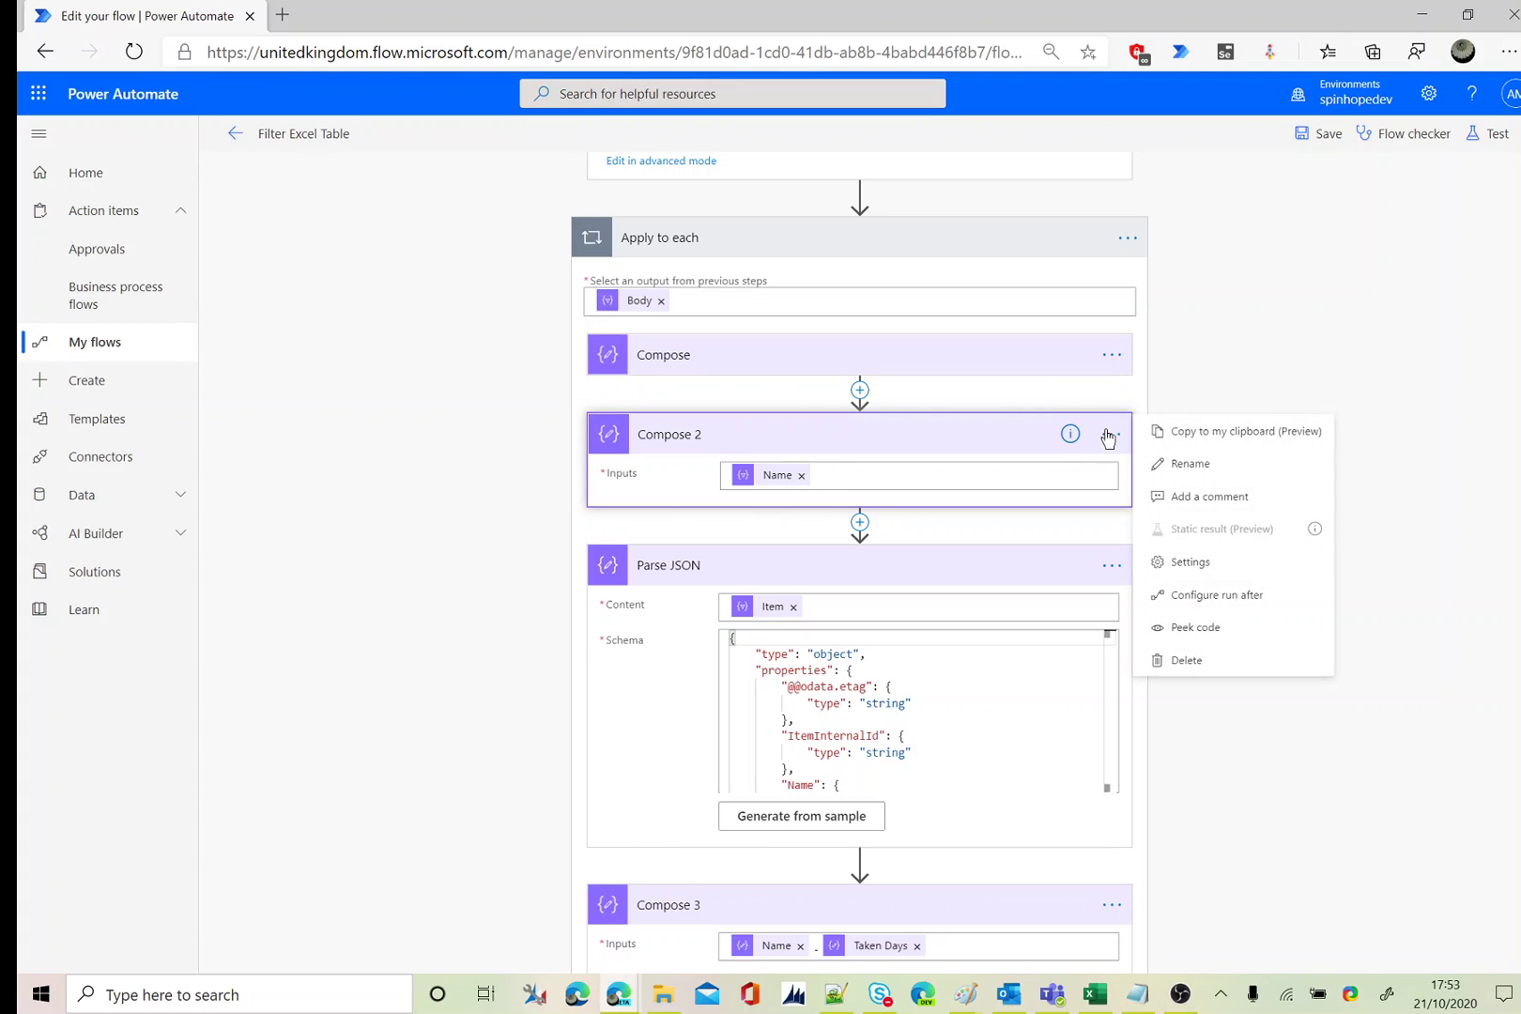
left_click(1202, 625)
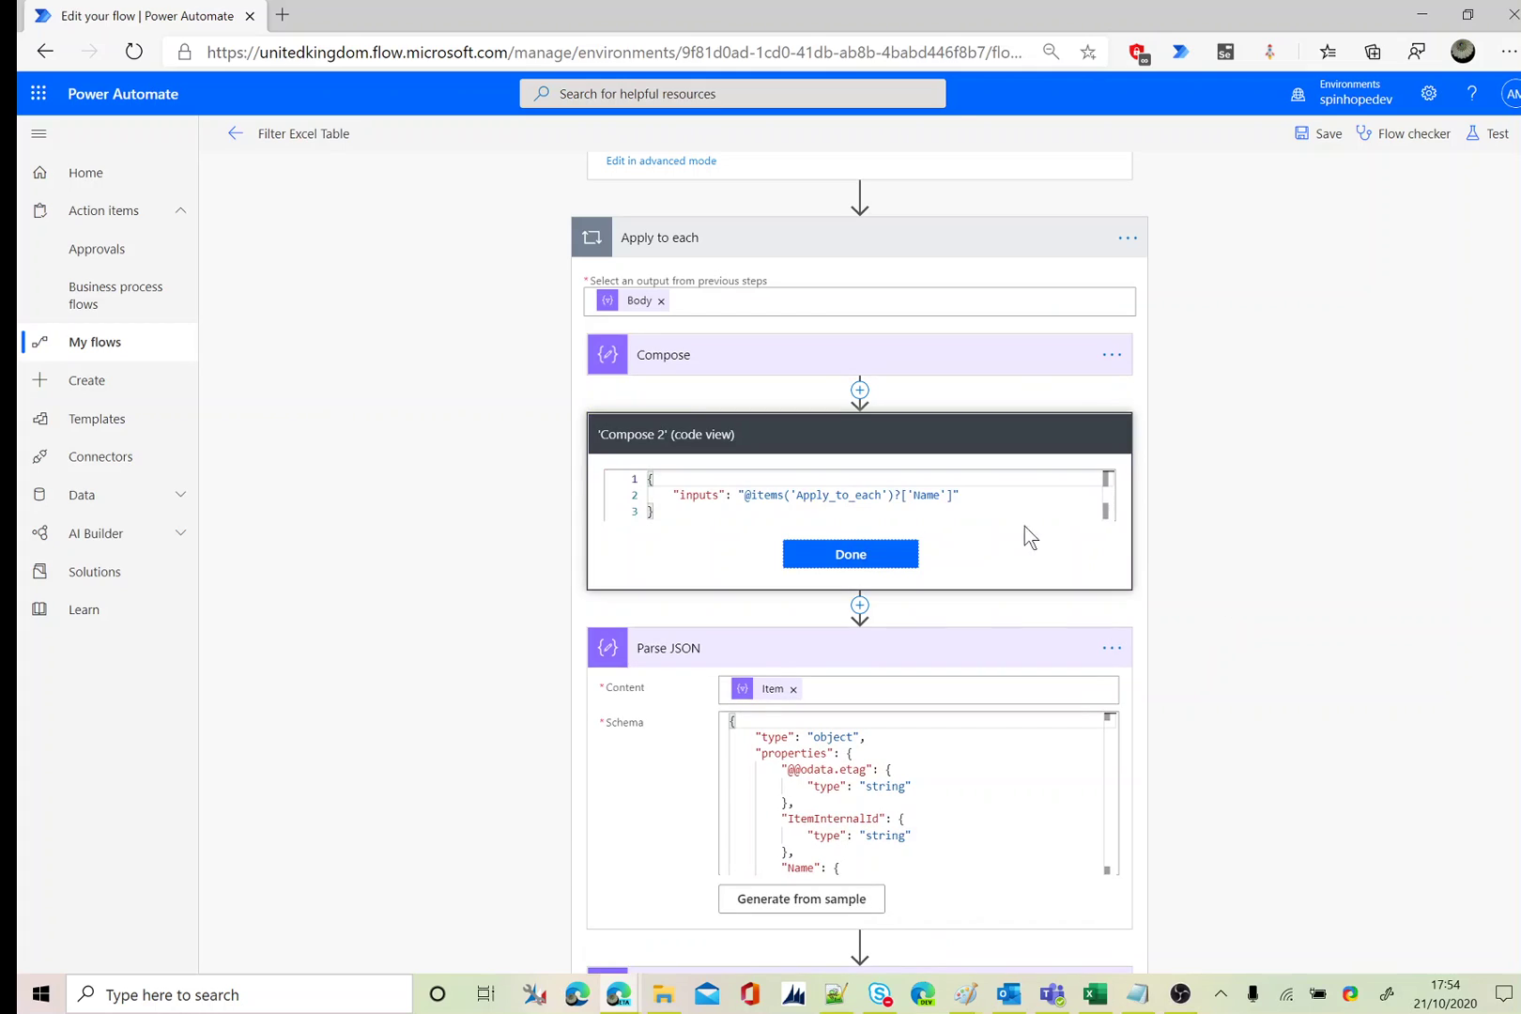
left_click_drag(750, 495, 955, 495)
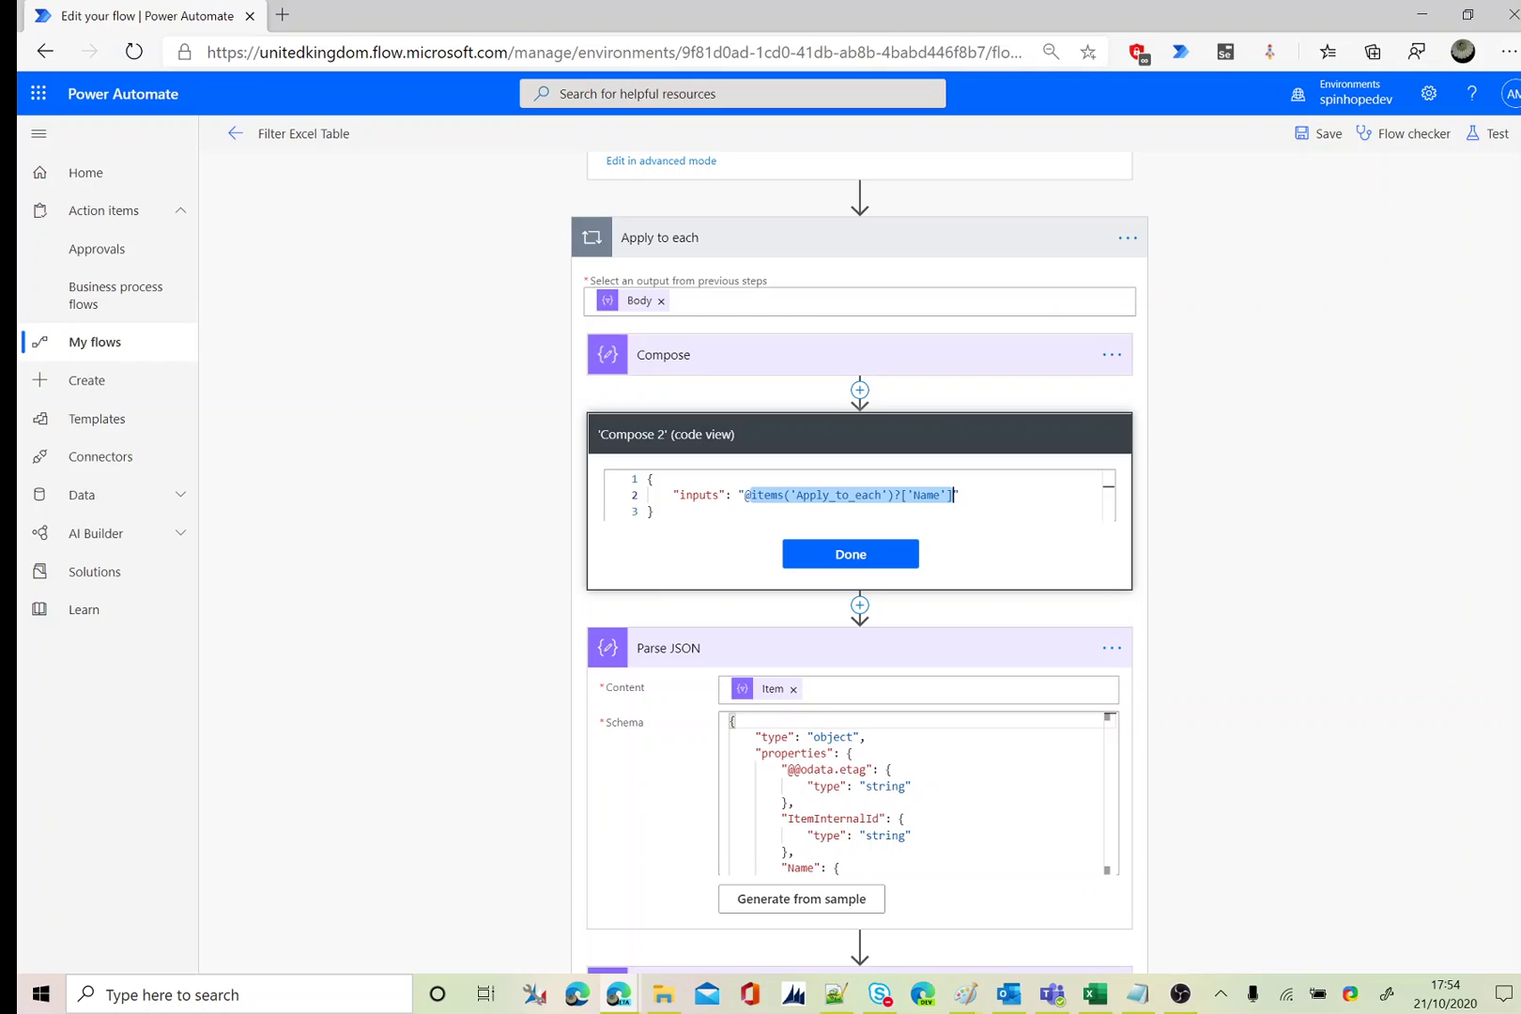
double_click(940, 495)
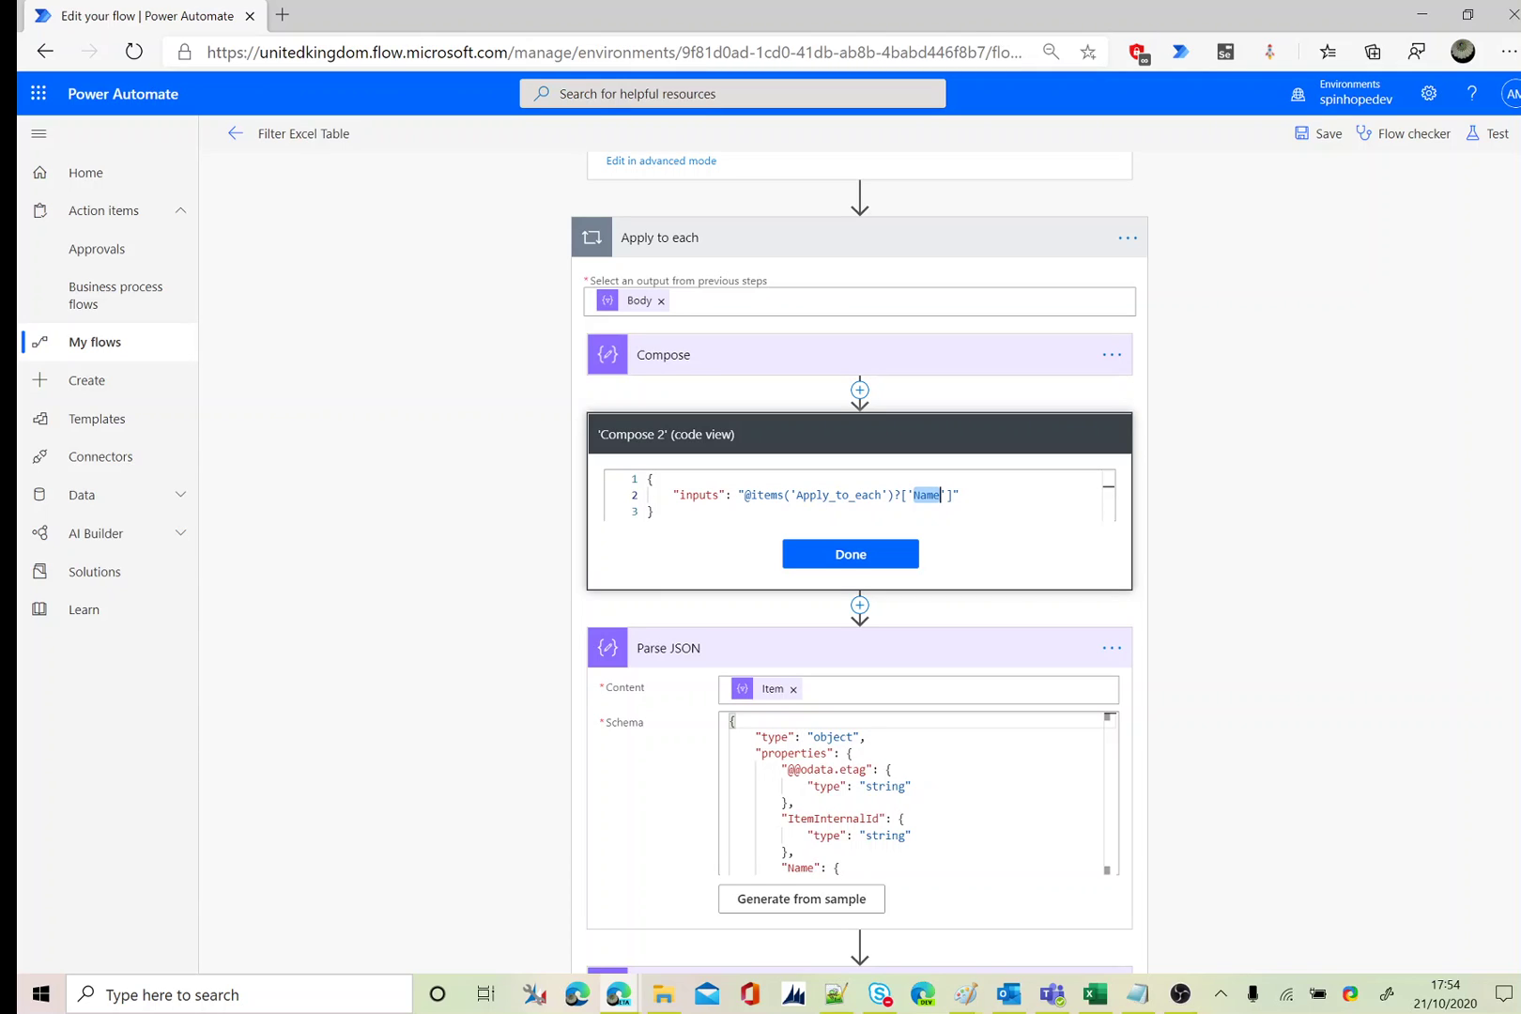
left_click(851, 554)
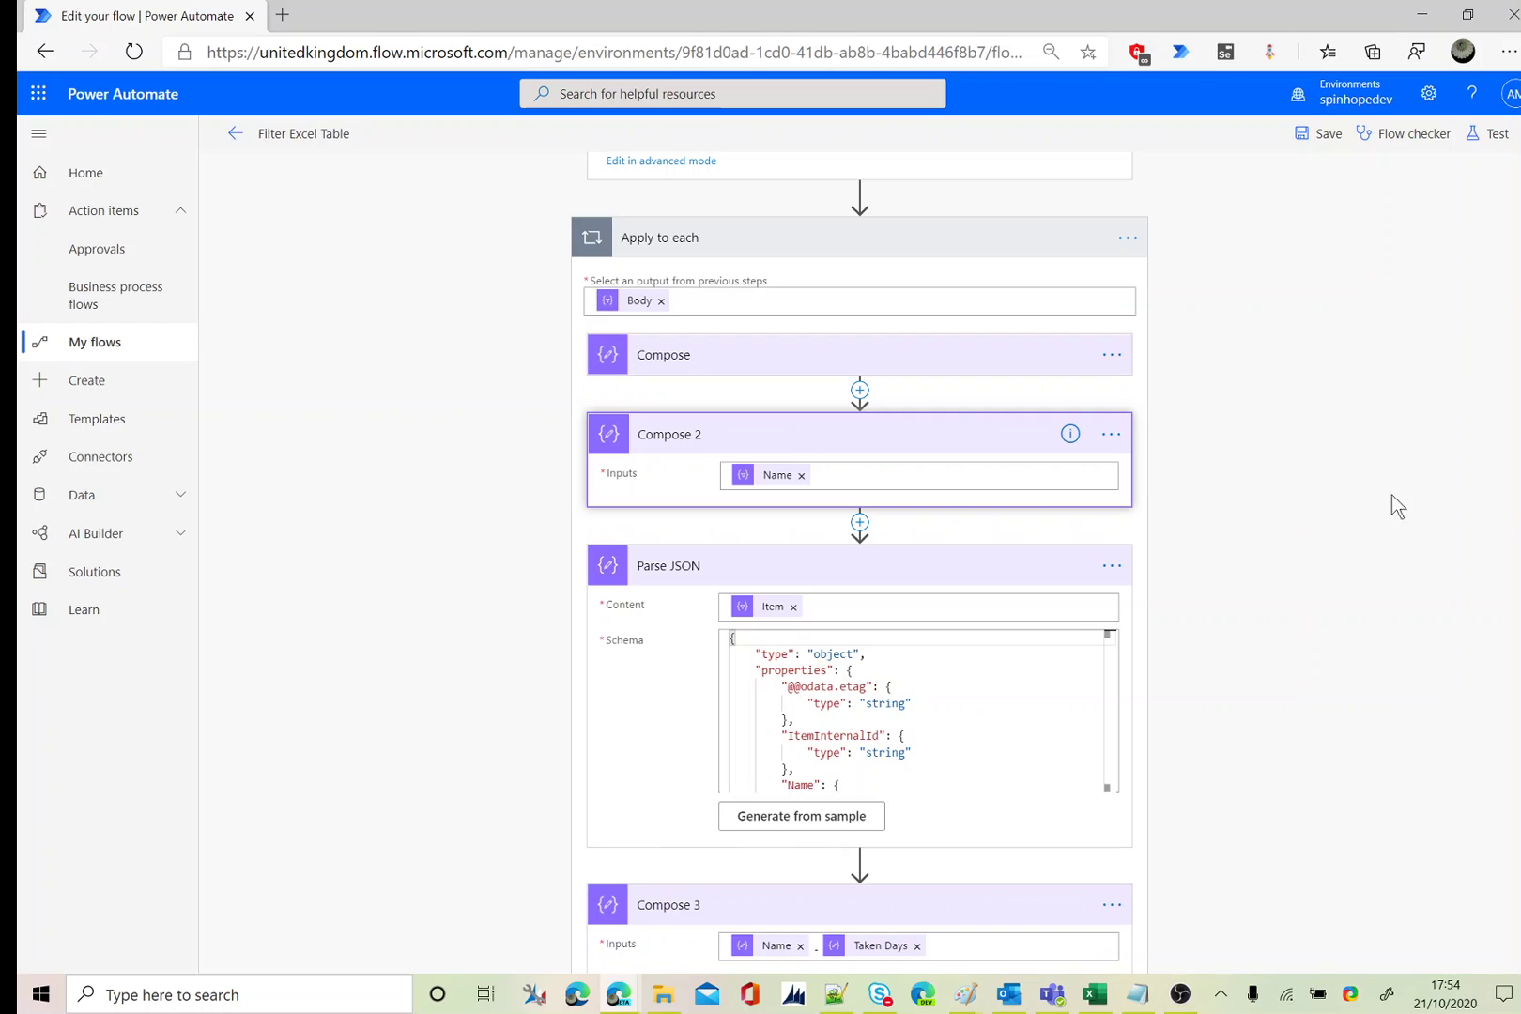
scroll(859, 563, "up", 6)
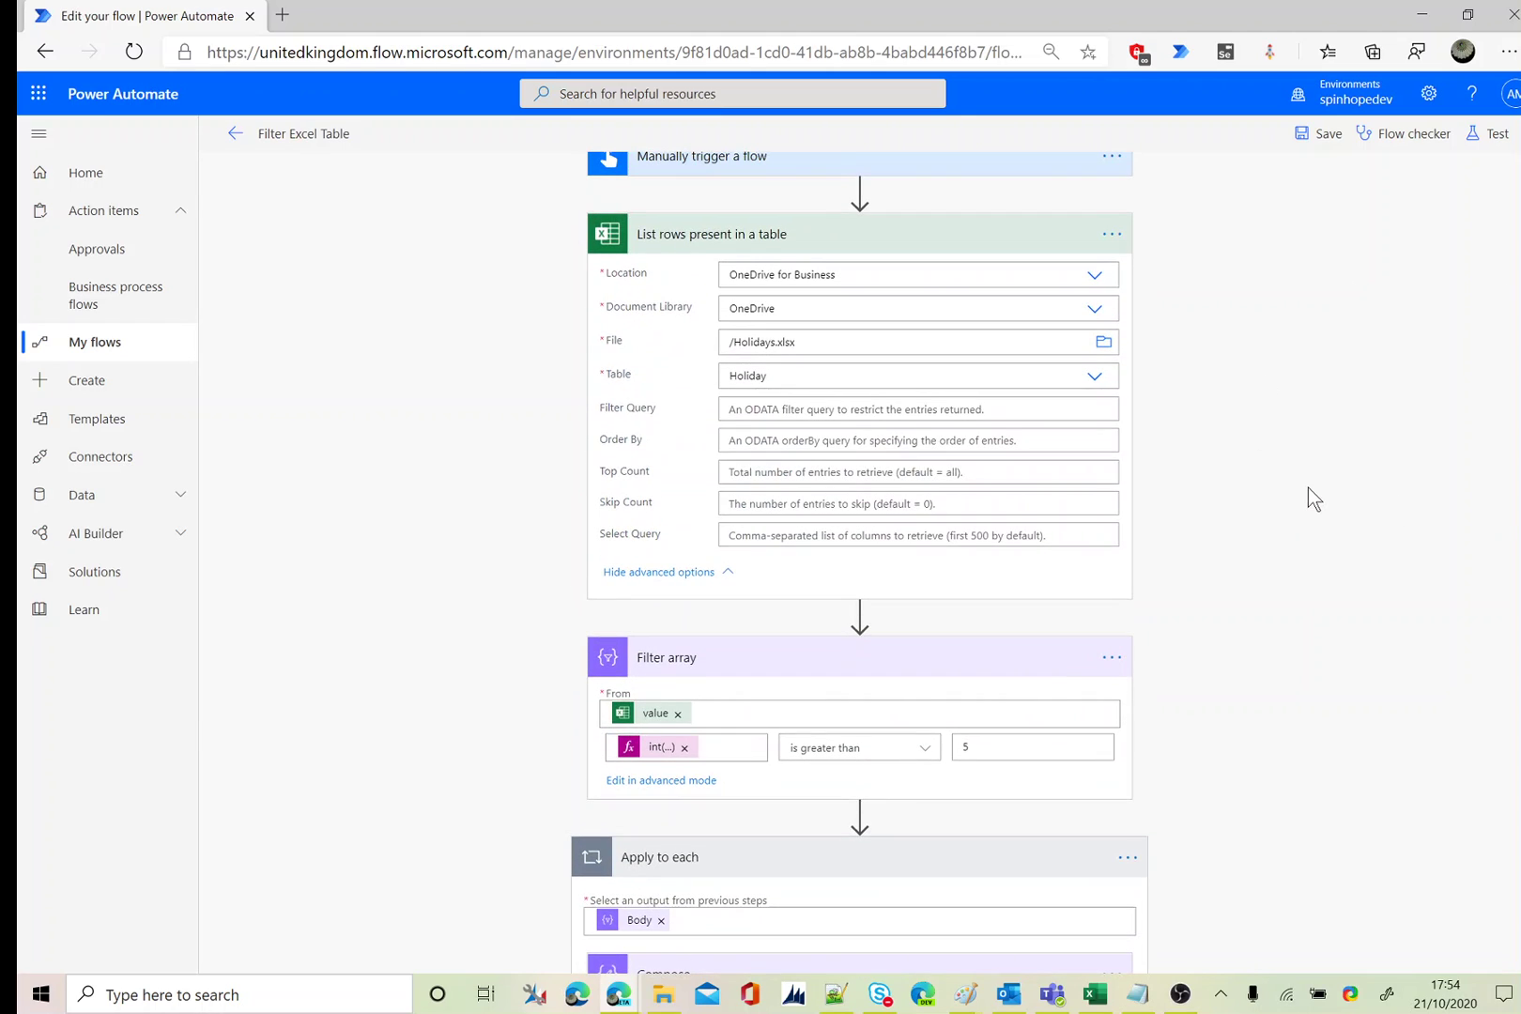
scroll(1308, 482, "up", 1)
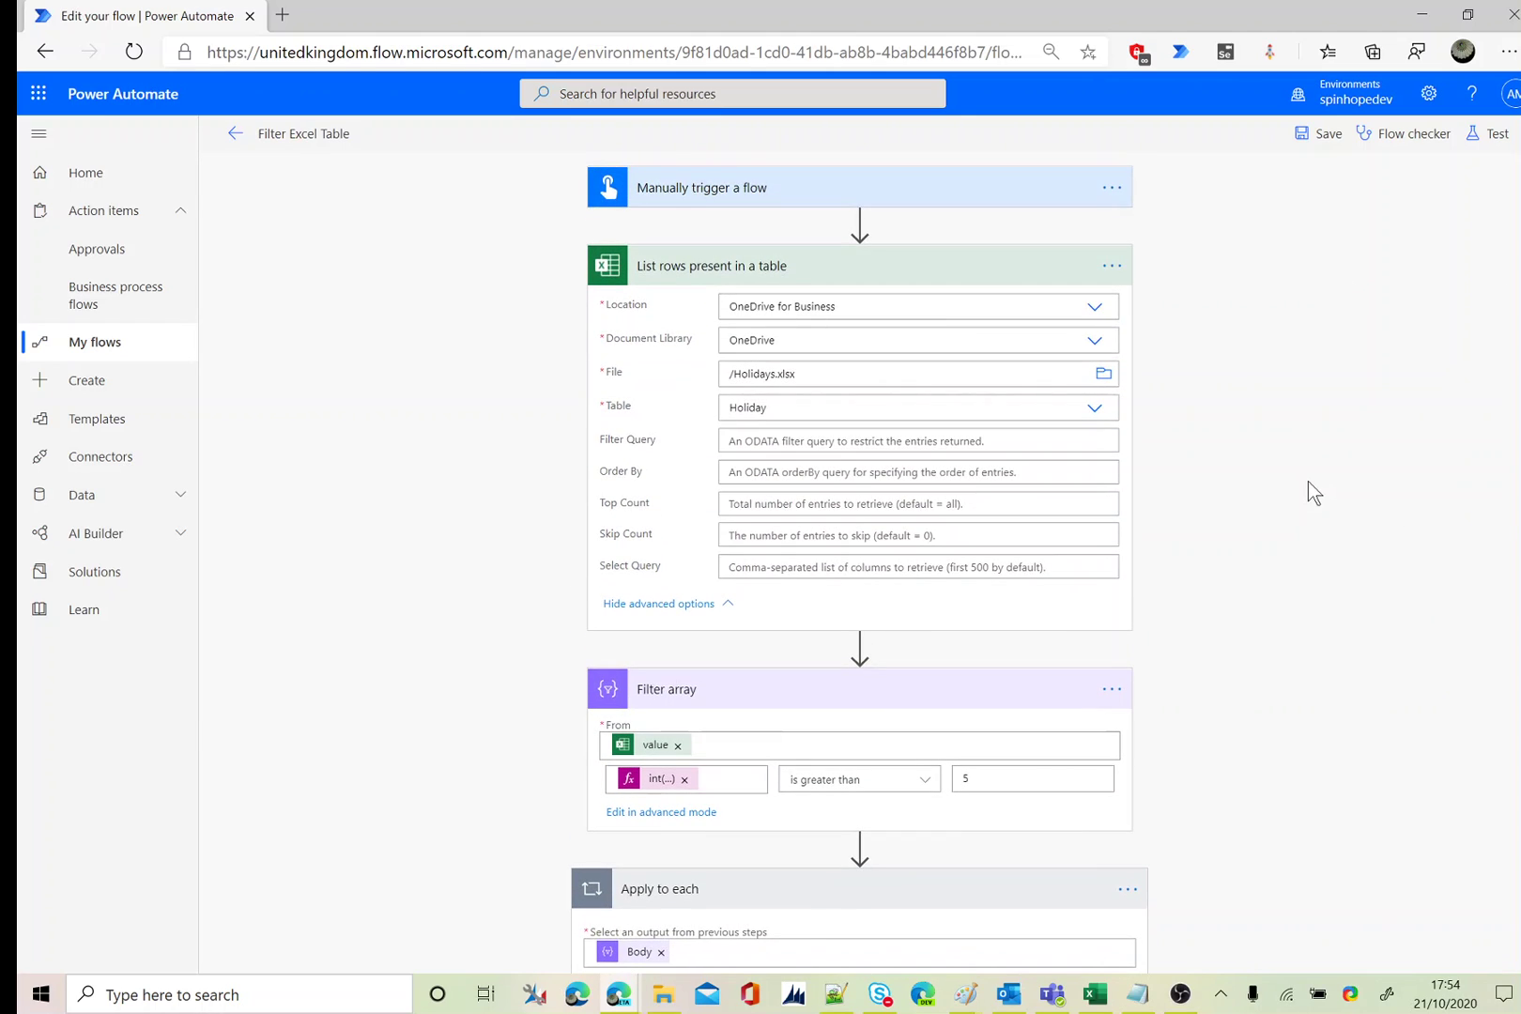